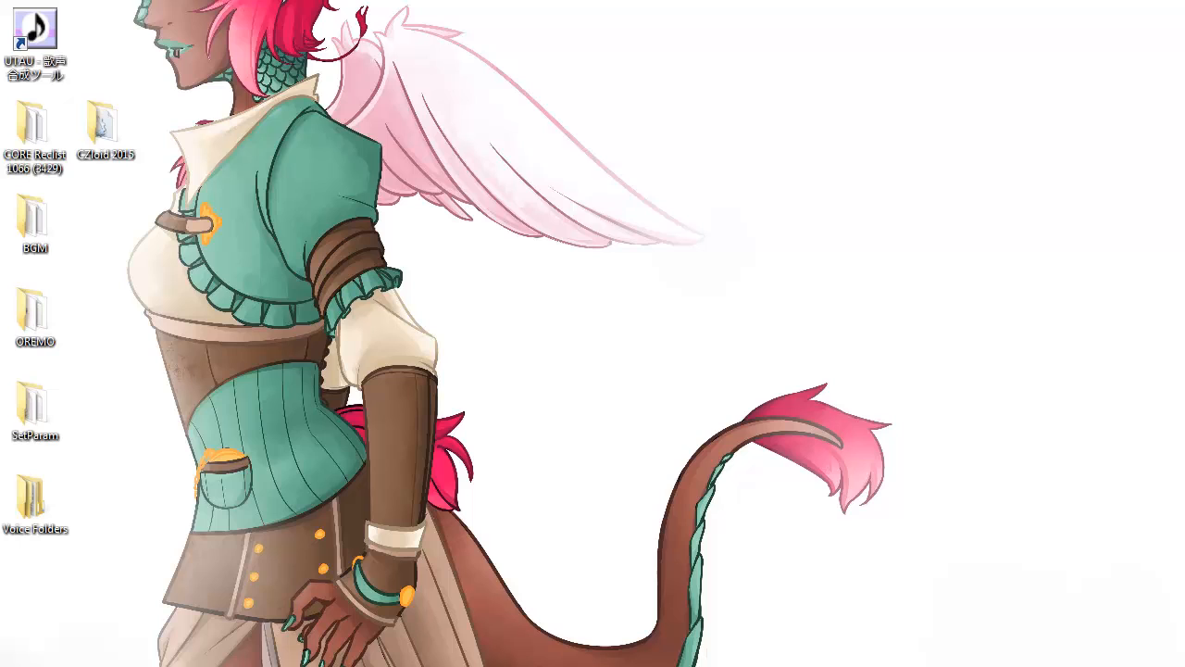
# Switch back to Chrome on the setParam download page listing version 3.0-b150713.
pyautogui.hotkey('alt', 'Tab')
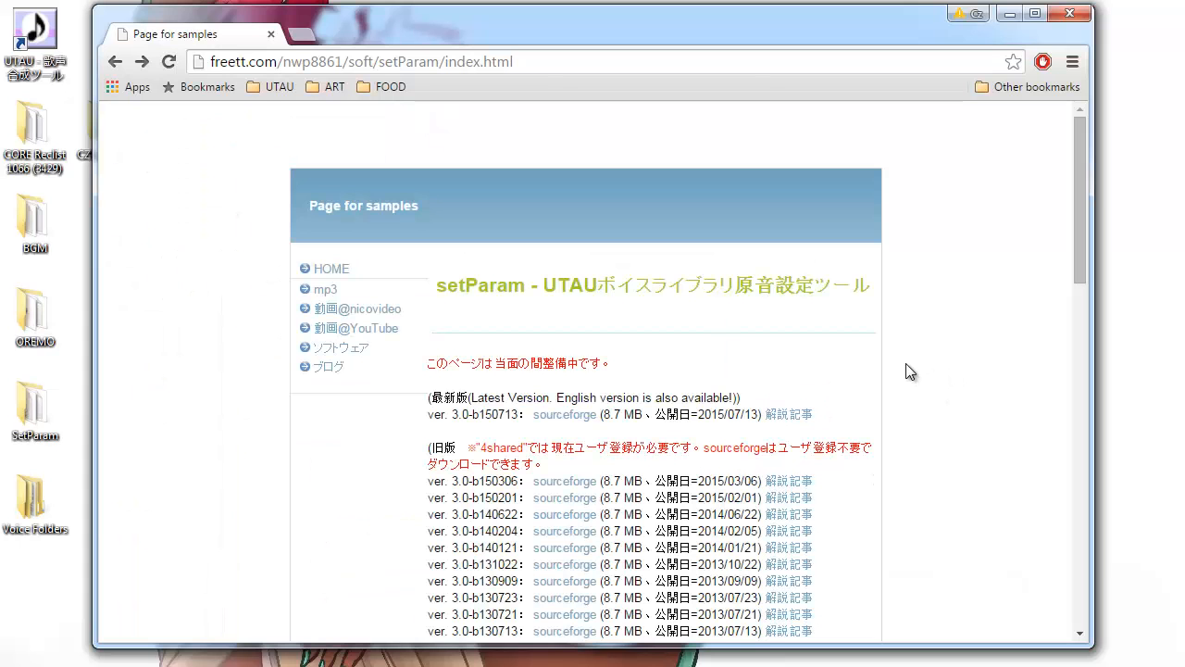
# Download setParam-english-3.0-b150713.zip from the OSDN files page, then minimise Chrome.
pyautogui.click(559, 417)
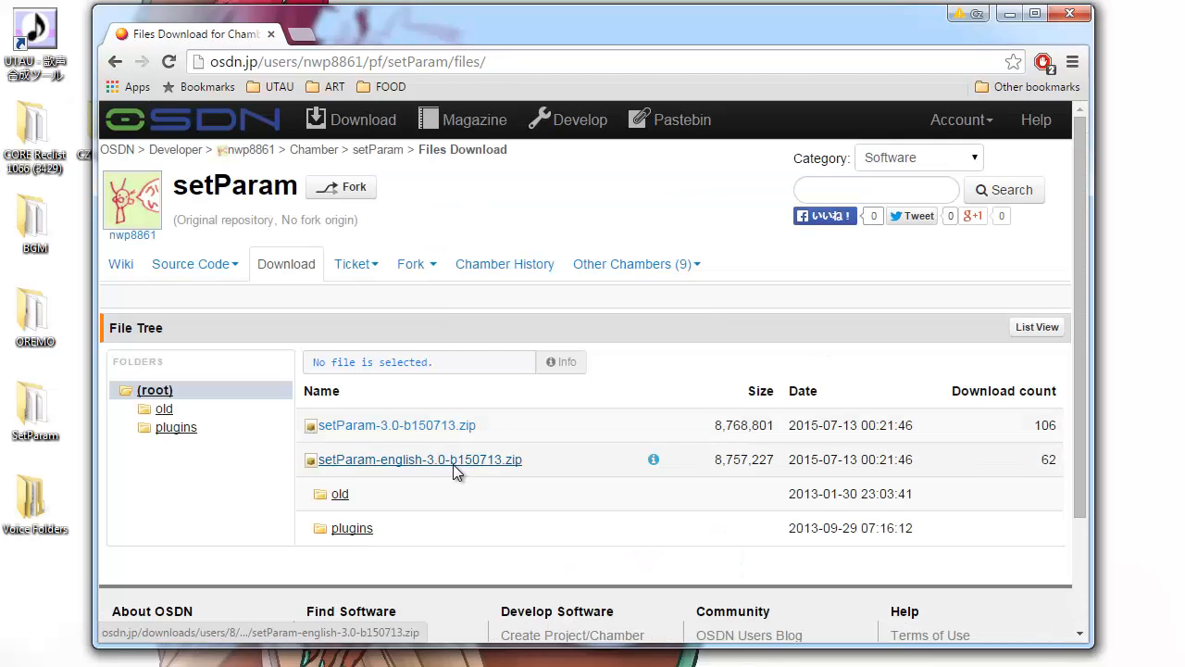
pyautogui.click(453, 460)
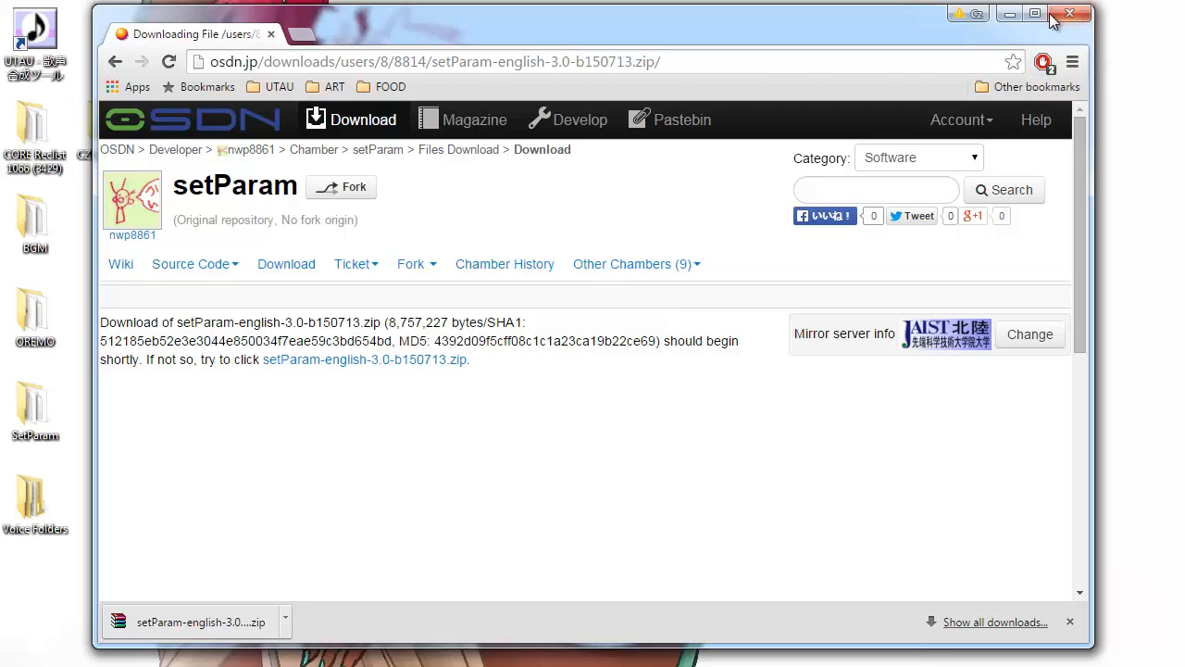
pyautogui.click(1009, 14)
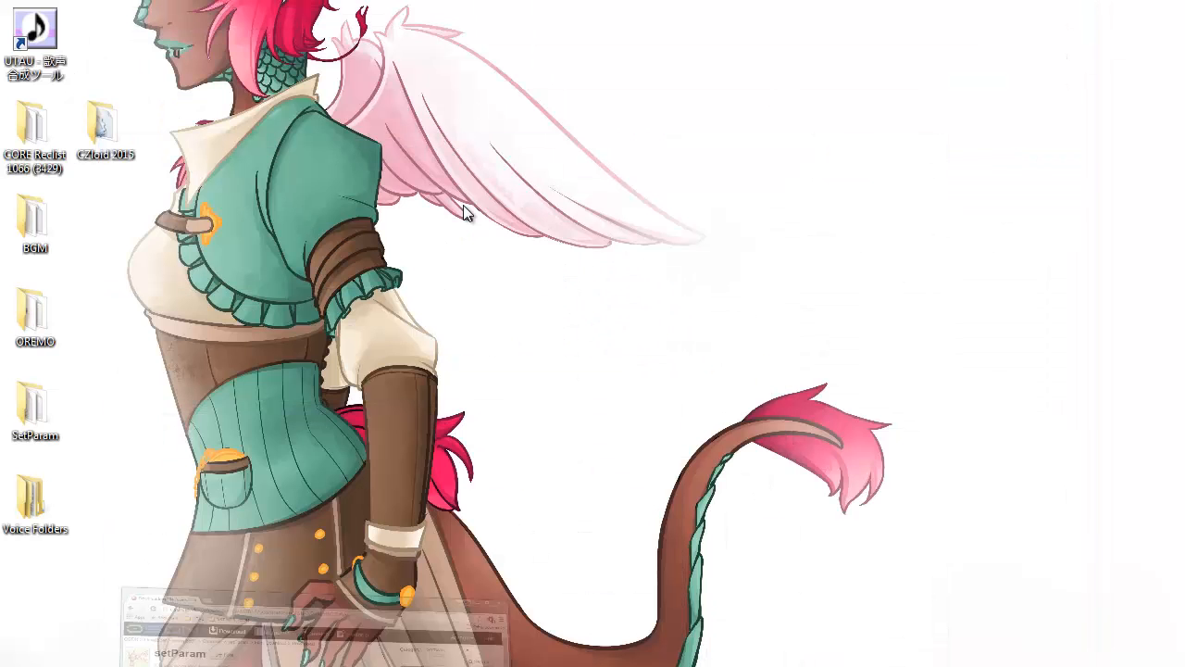
# Run setParam.exe from the SetParam folder, allowing it past the security warning.
pyautogui.doubleClick(28, 403)
pyautogui.doubleClick(617, 329)
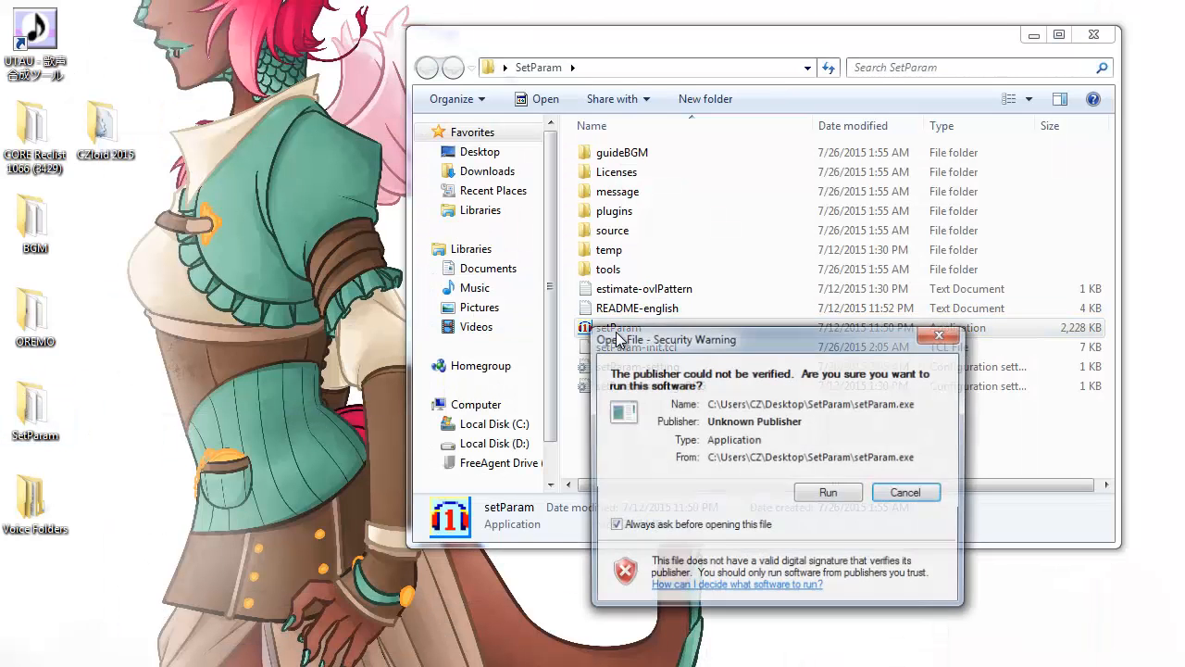
pyautogui.click(831, 496)
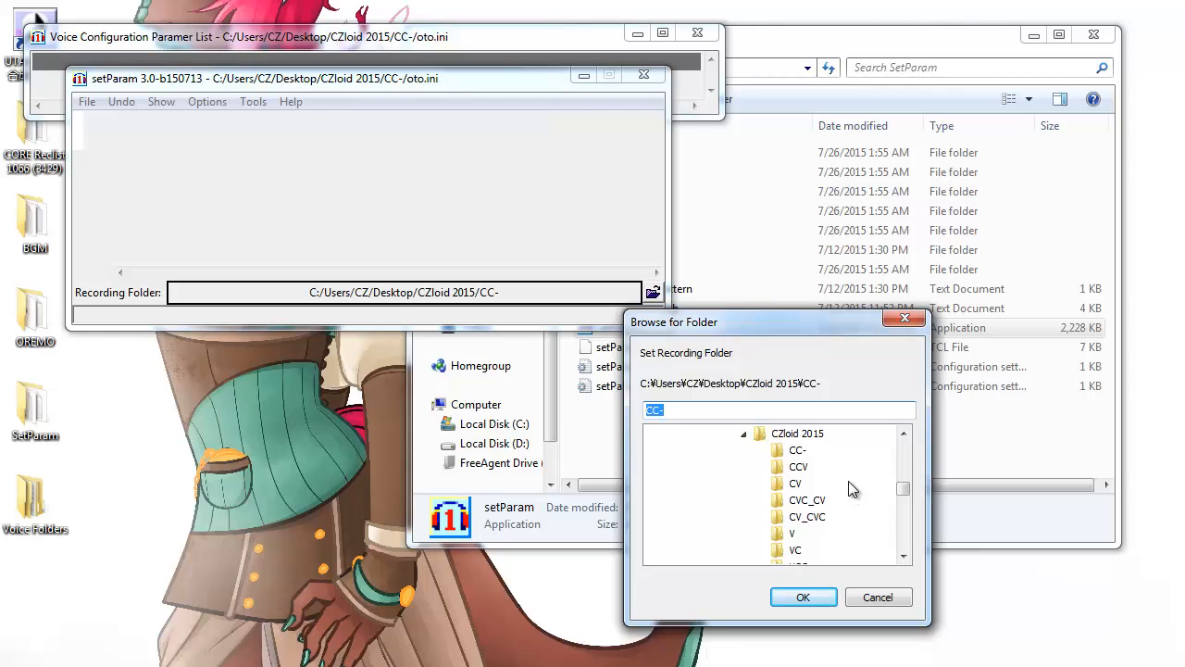
# Set CV_CVC as the recording folder, load its oto.ini, and place the editor beside the table.
pyautogui.click(807, 516)
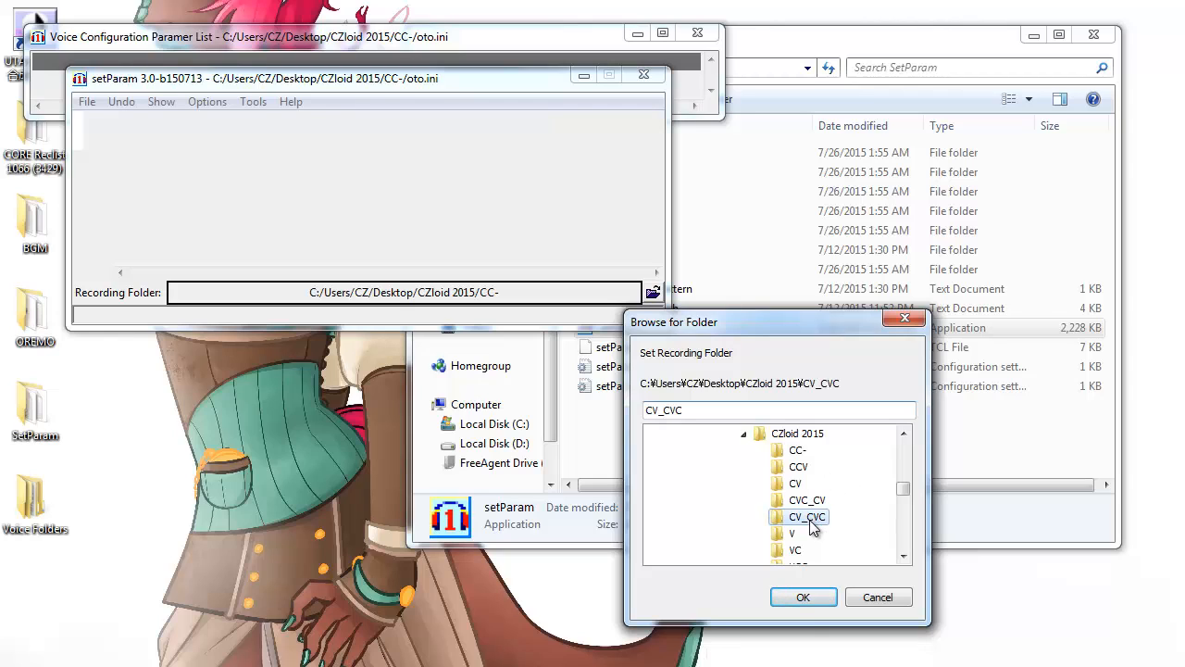
pyautogui.click(801, 596)
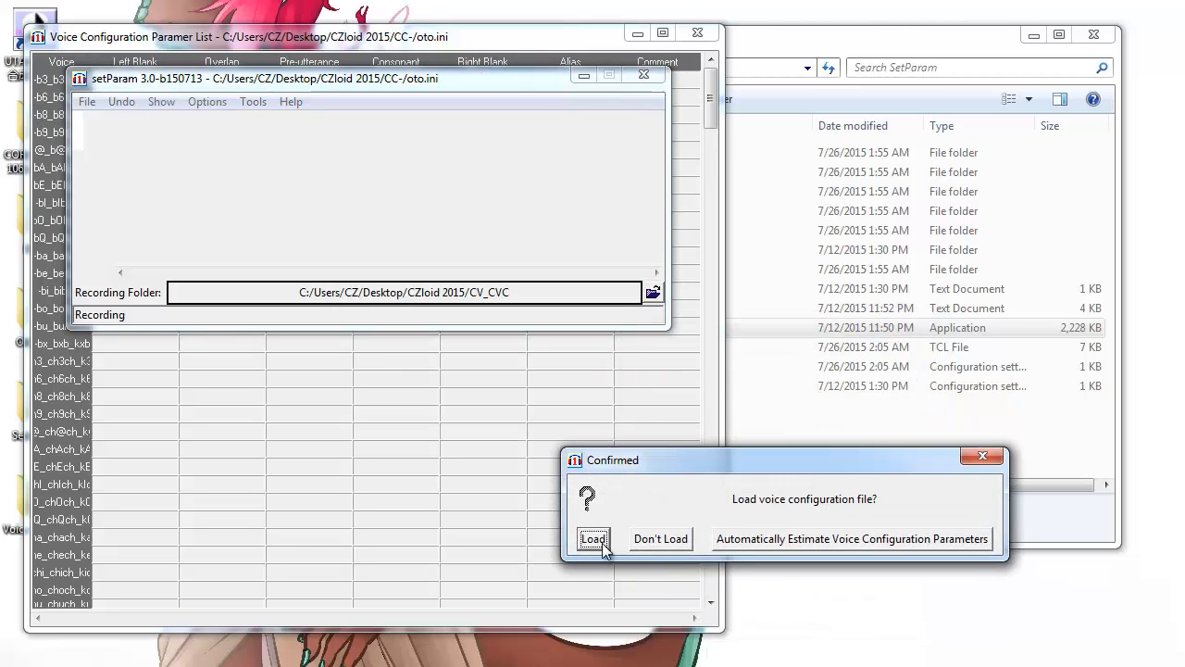
pyautogui.click(593, 539)
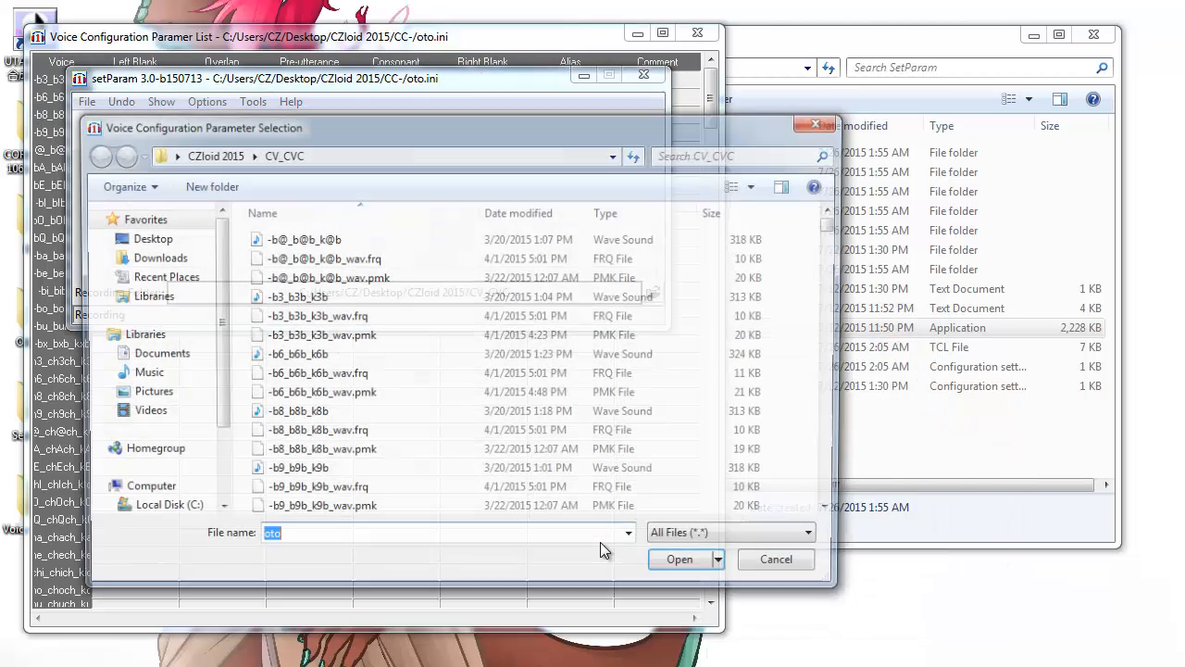
pyautogui.click(686, 566)
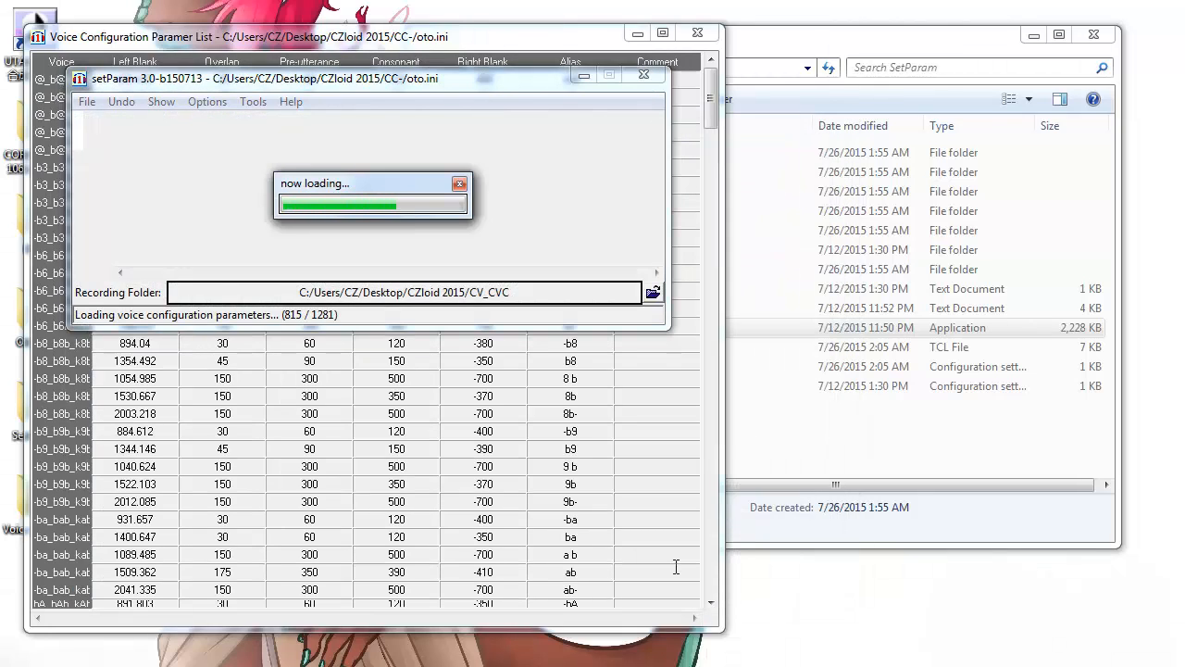
pyautogui.moveTo(560, 81); pyautogui.dragTo(986, 73)
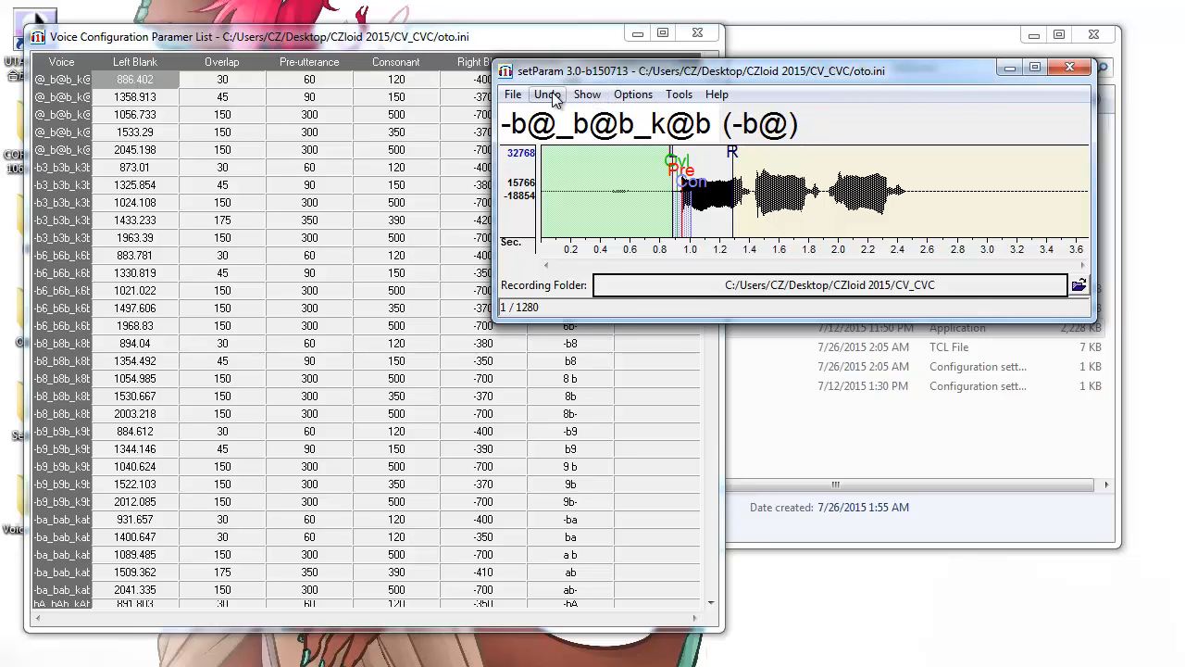
# Turn on the Spectrum, Power and F0 panes from the Show menu.
pyautogui.click(587, 94)
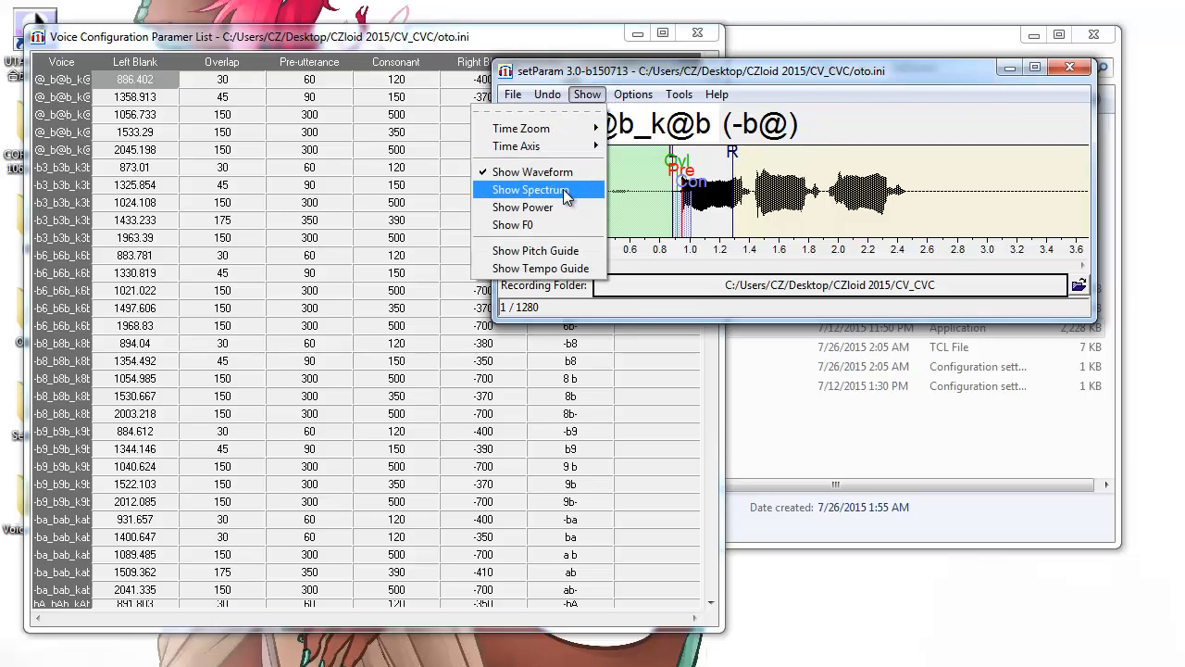
pyautogui.click(561, 188)
pyautogui.click(587, 95)
pyautogui.click(568, 201)
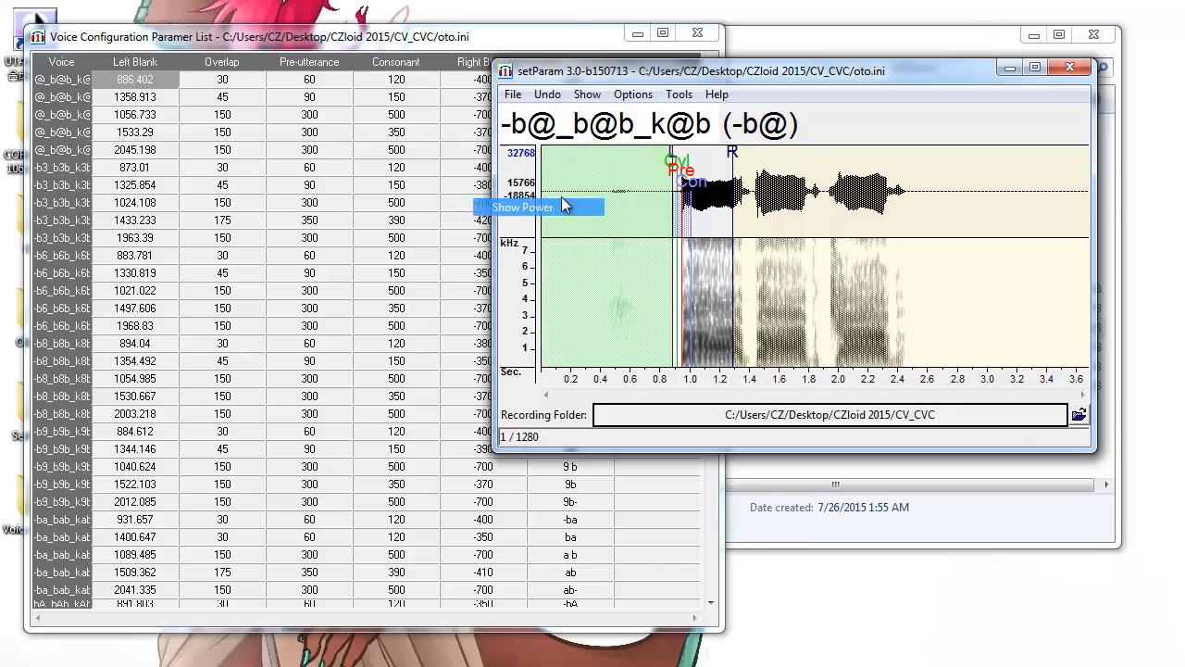
pyautogui.click(584, 96)
pyautogui.click(559, 229)
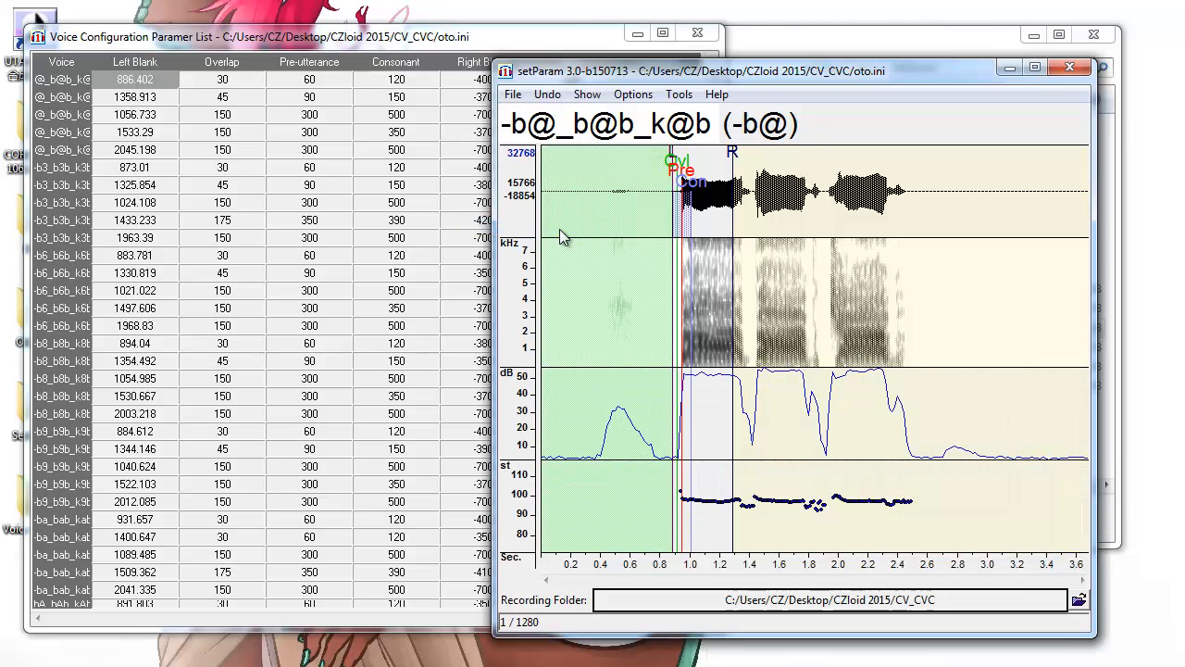
pyautogui.click(633, 95)
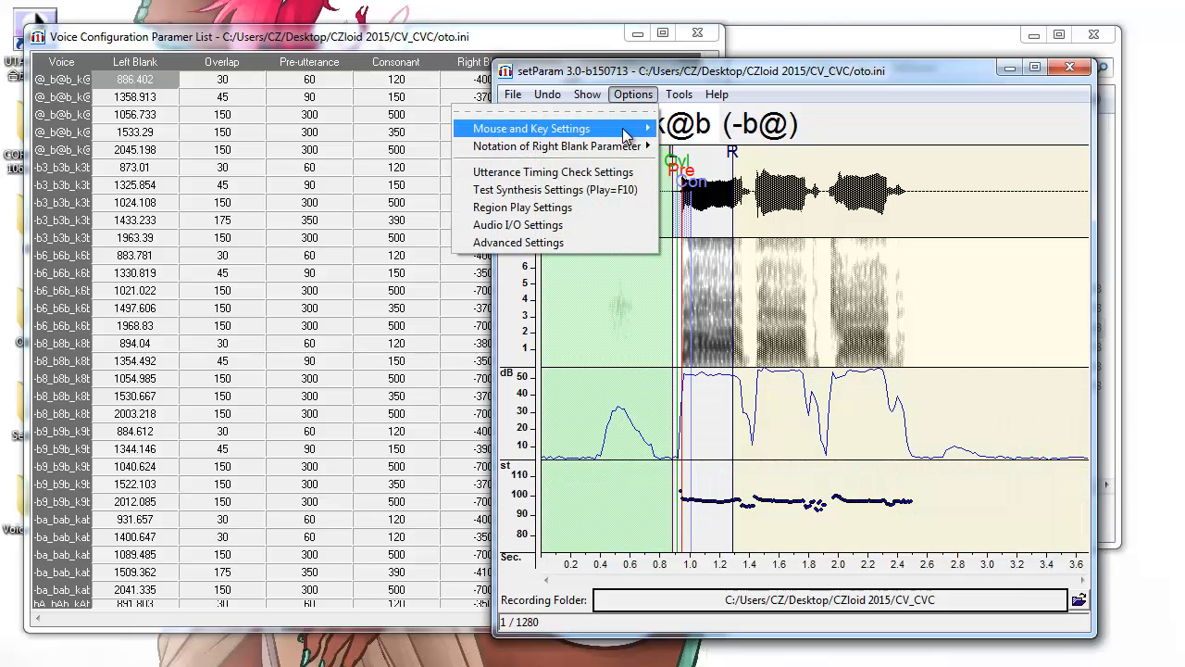
# Enable Utterance Timing Adjustment Mode in the Mouse and Key Settings.
pyautogui.moveTo(625, 136)
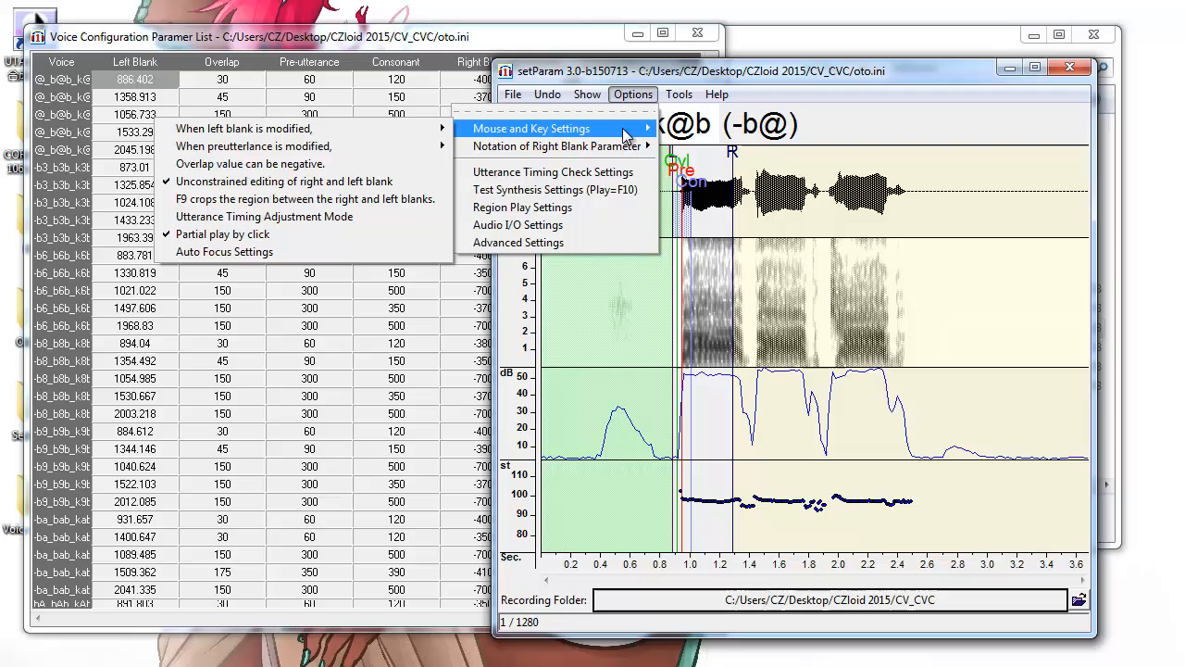
pyautogui.click(373, 219)
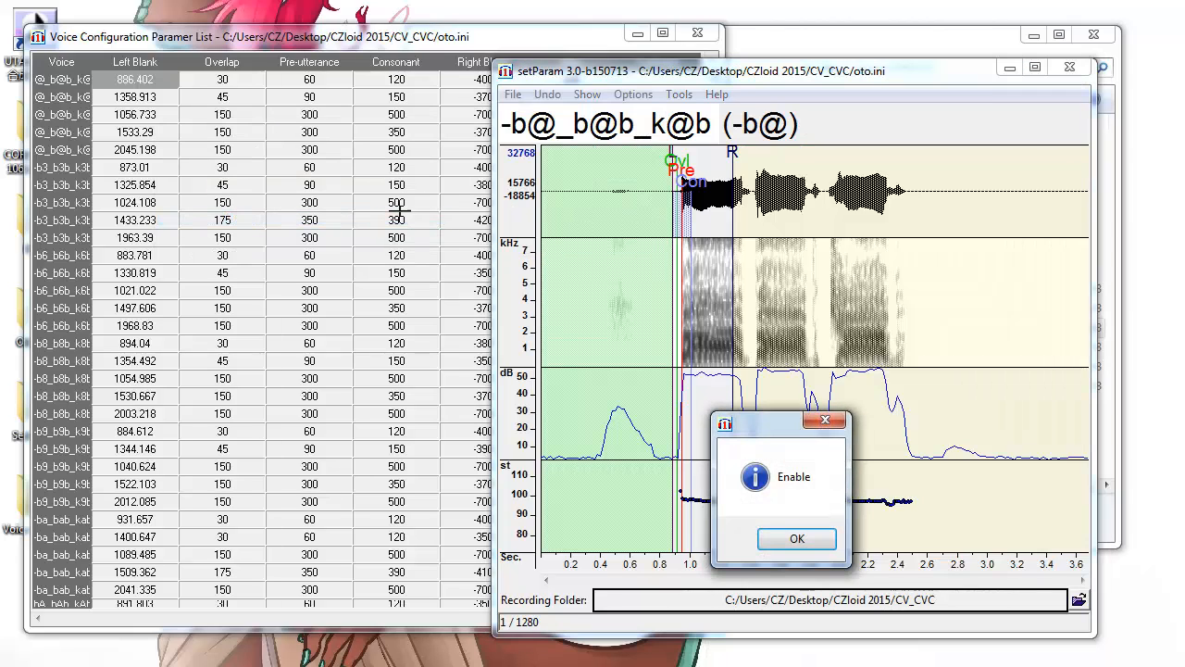
pyautogui.click(805, 540)
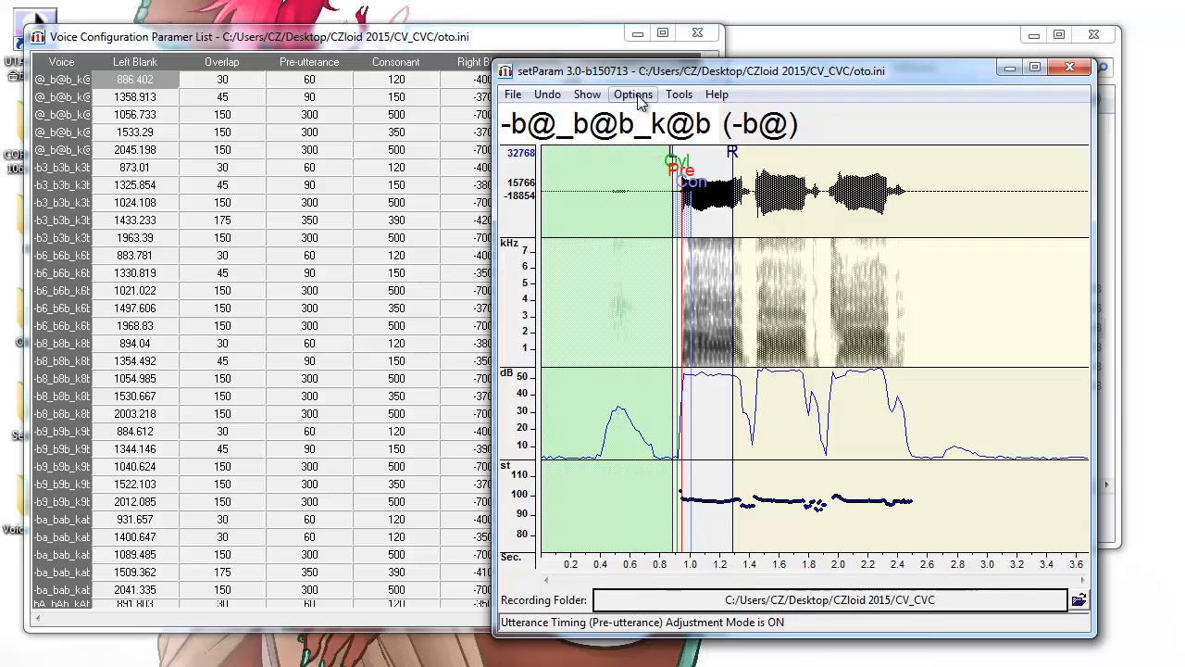
# Make left blank and preutterance edits keep other markers' relative positions.
pyautogui.click(633, 93)
pyautogui.moveTo(625, 136)
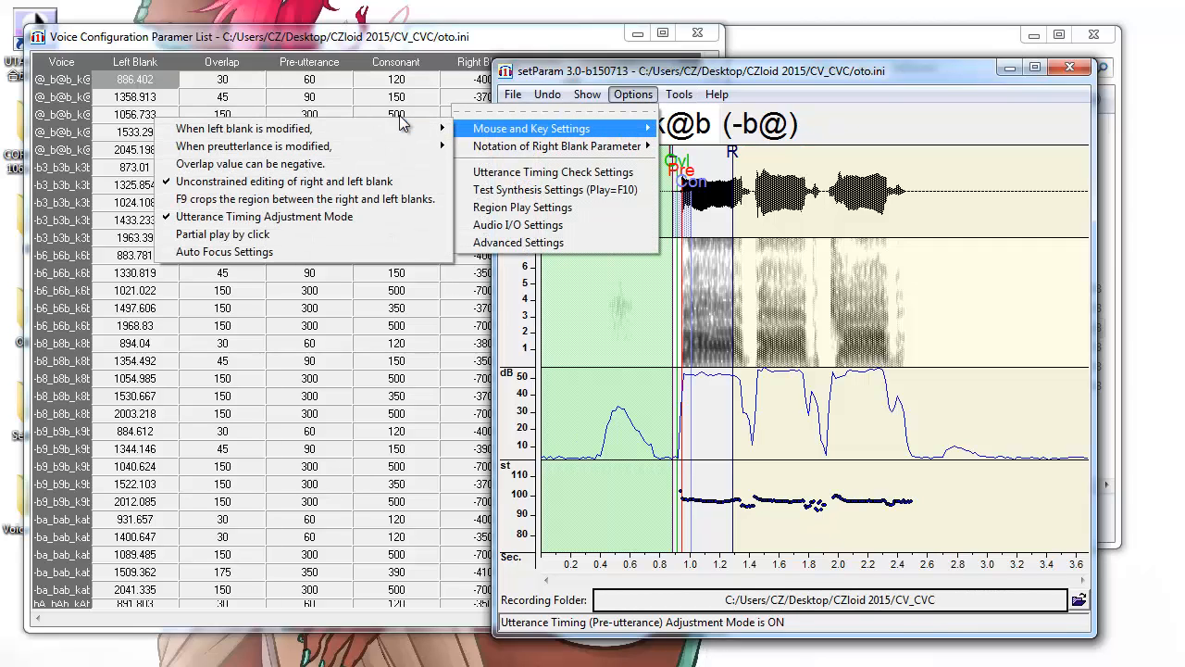
pyautogui.moveTo(398, 136)
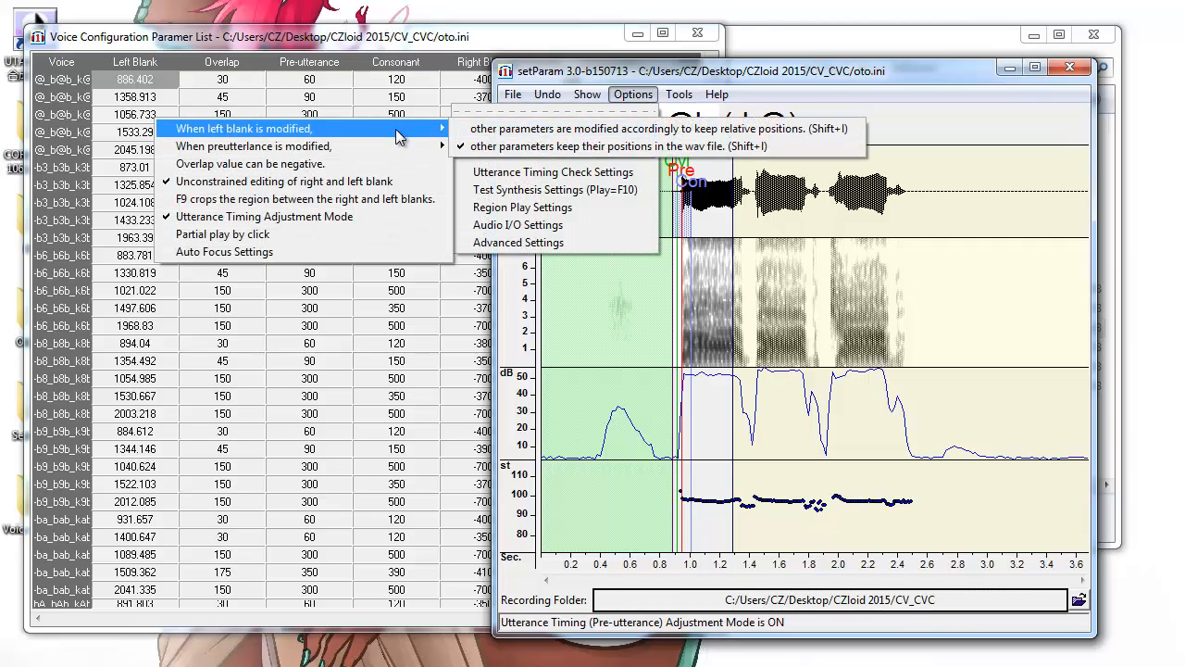
pyautogui.click(524, 134)
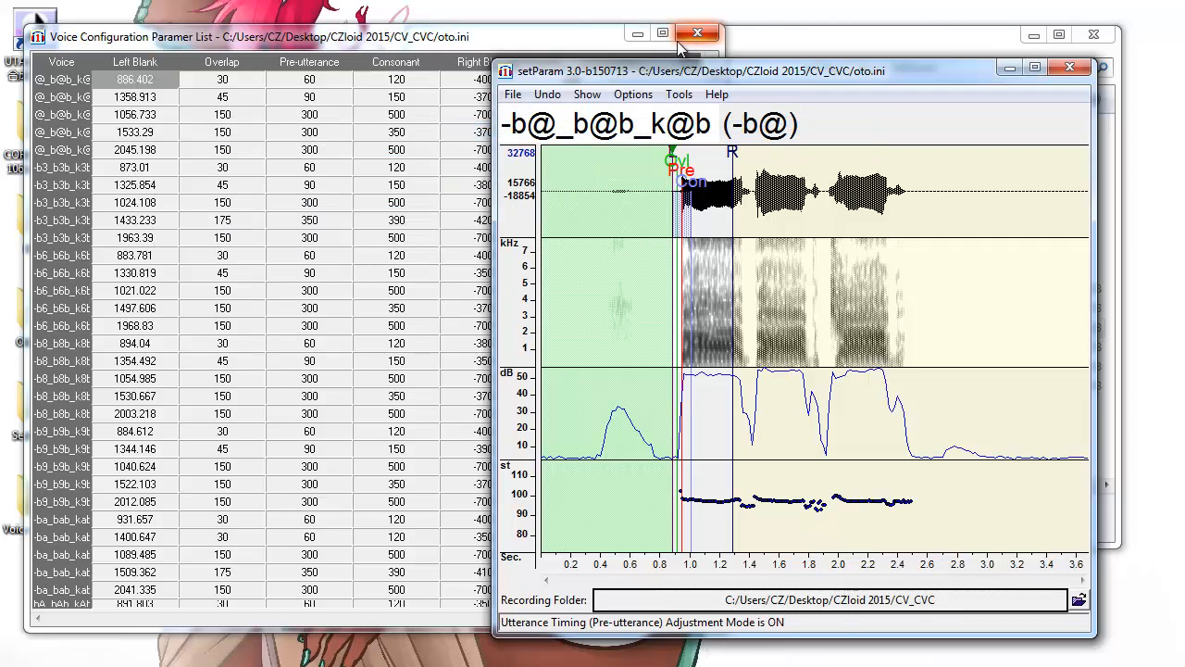
pyautogui.click(634, 97)
pyautogui.moveTo(628, 132)
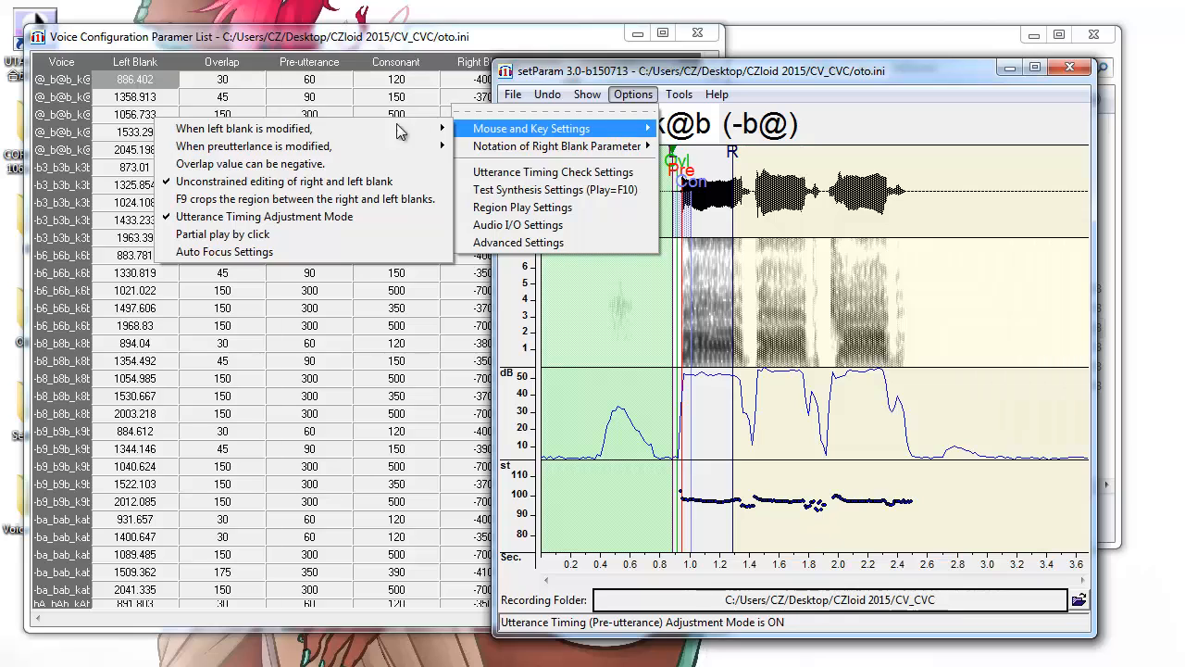
pyautogui.moveTo(374, 151)
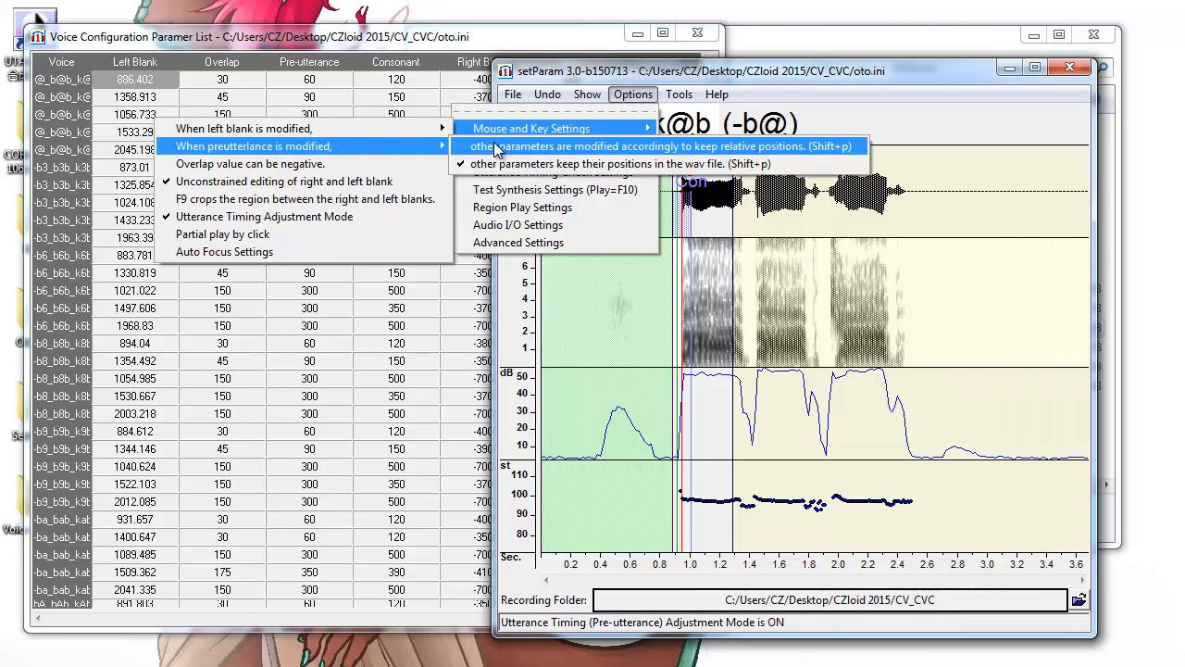
pyautogui.click(497, 150)
# Check the Auto Focus settings, then open Options > Advanced Settings.
pyautogui.click(669, 96)
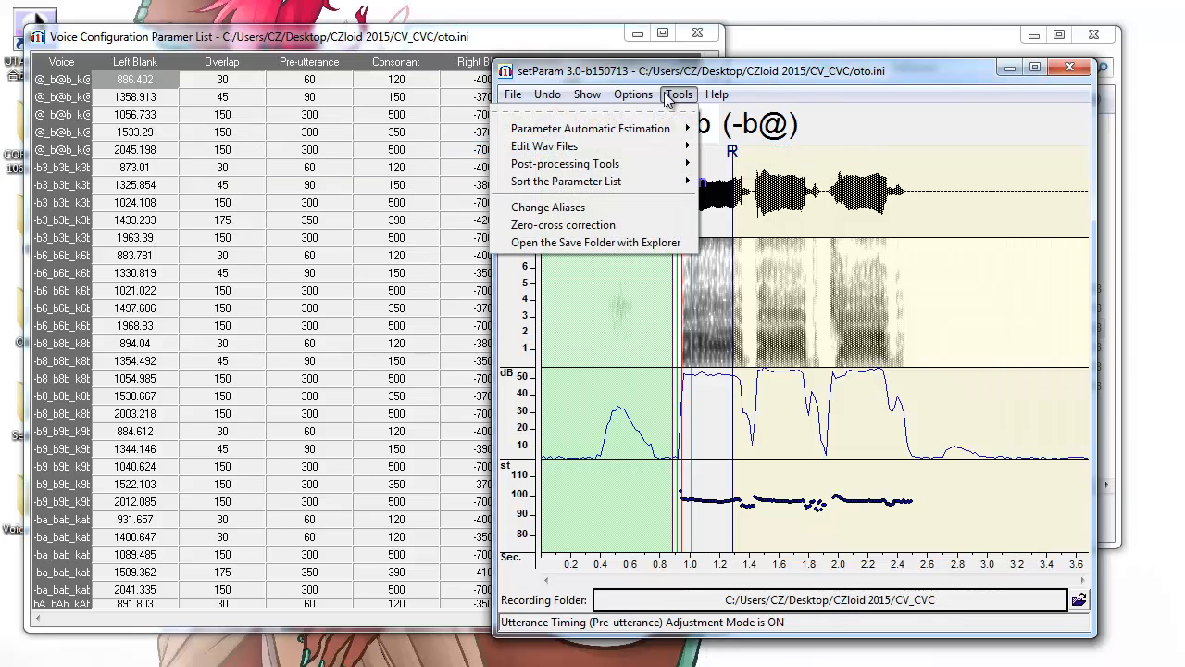
pyautogui.moveTo(633, 94)
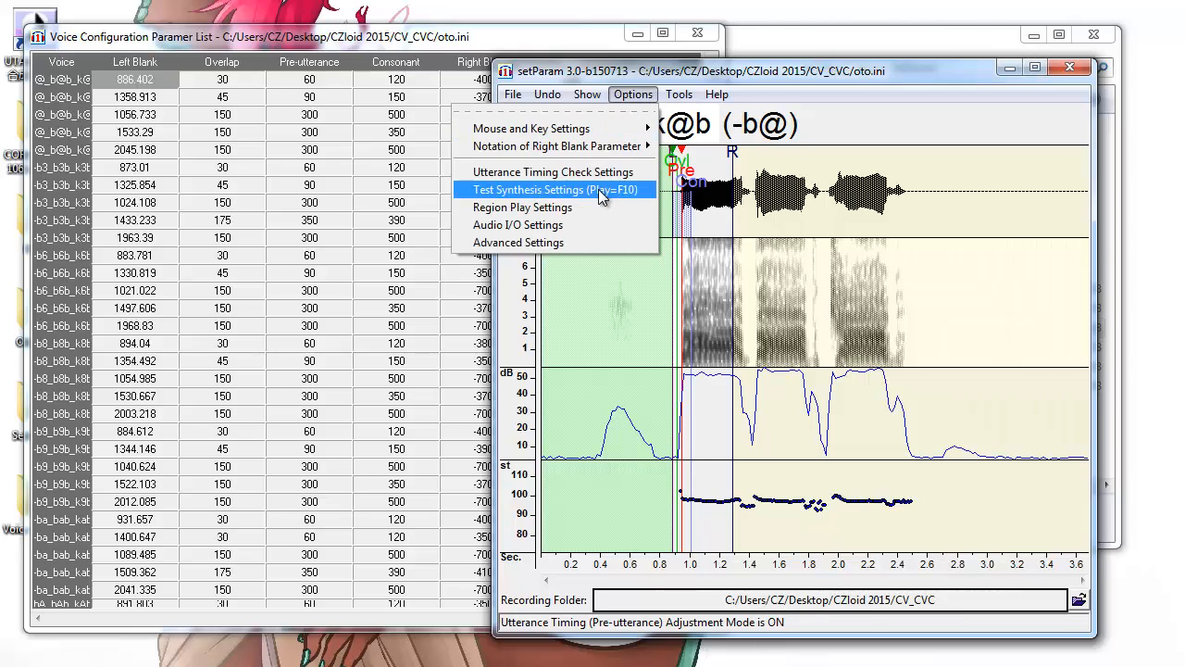
pyautogui.moveTo(606, 130)
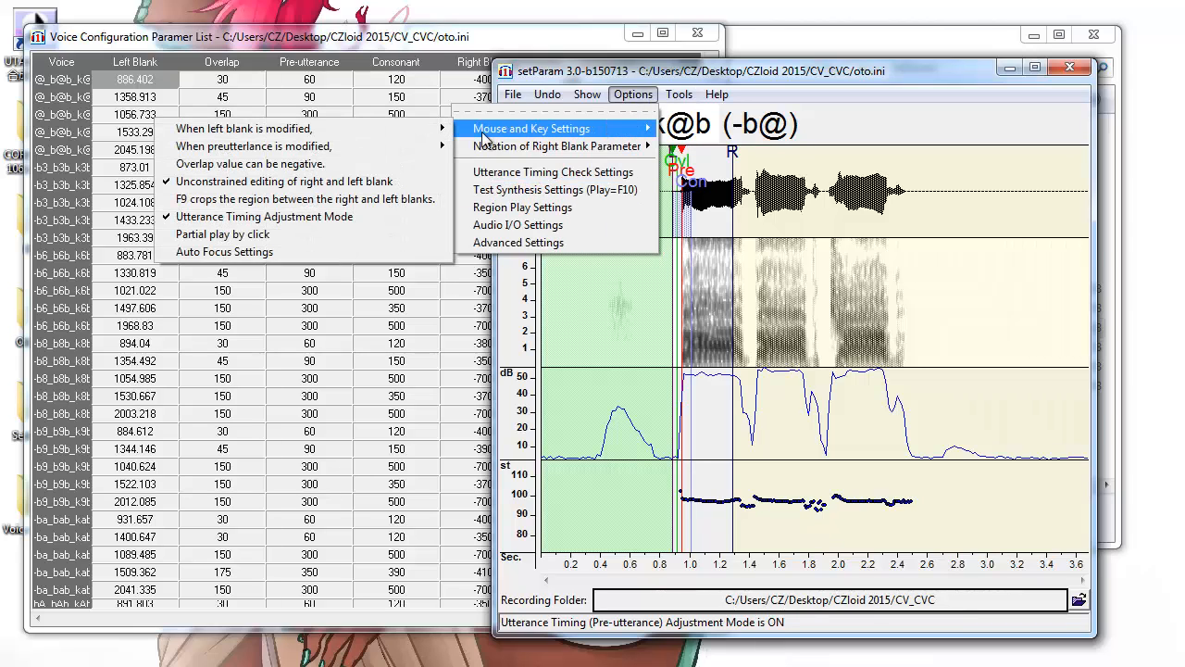
pyautogui.click(340, 252)
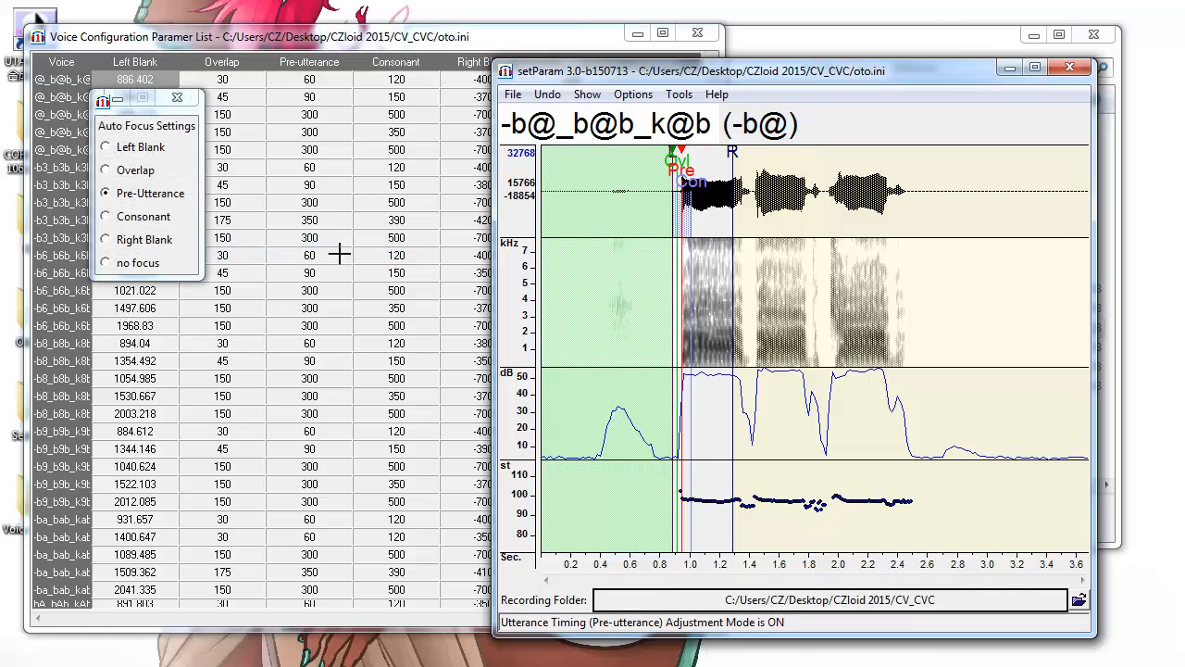
pyautogui.click(178, 97)
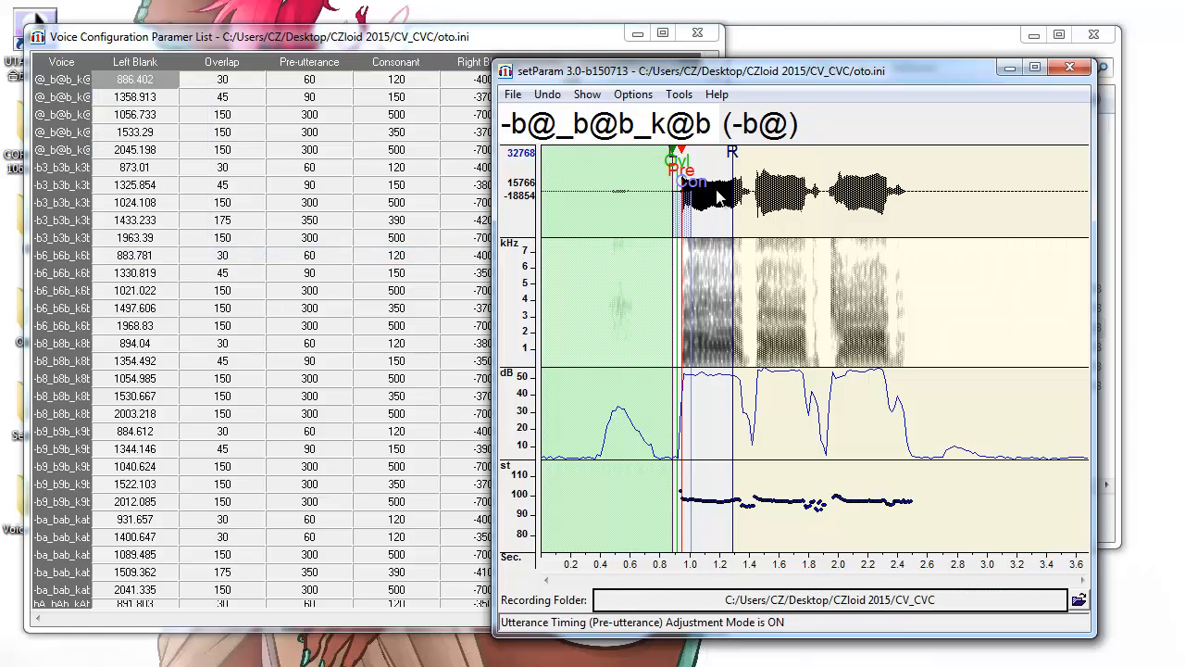
pyautogui.click(633, 95)
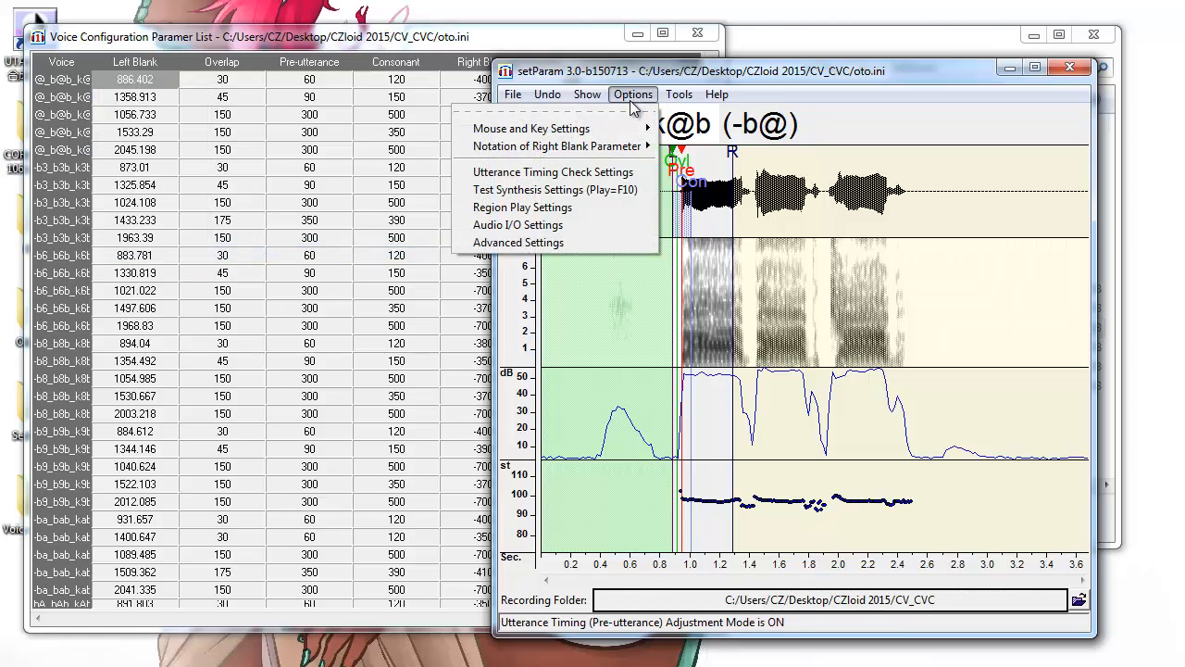
pyautogui.click(554, 244)
# Set the spectrum colour to color1 and show a C4 target tone line, applying the changes.
pyautogui.click(289, 264)
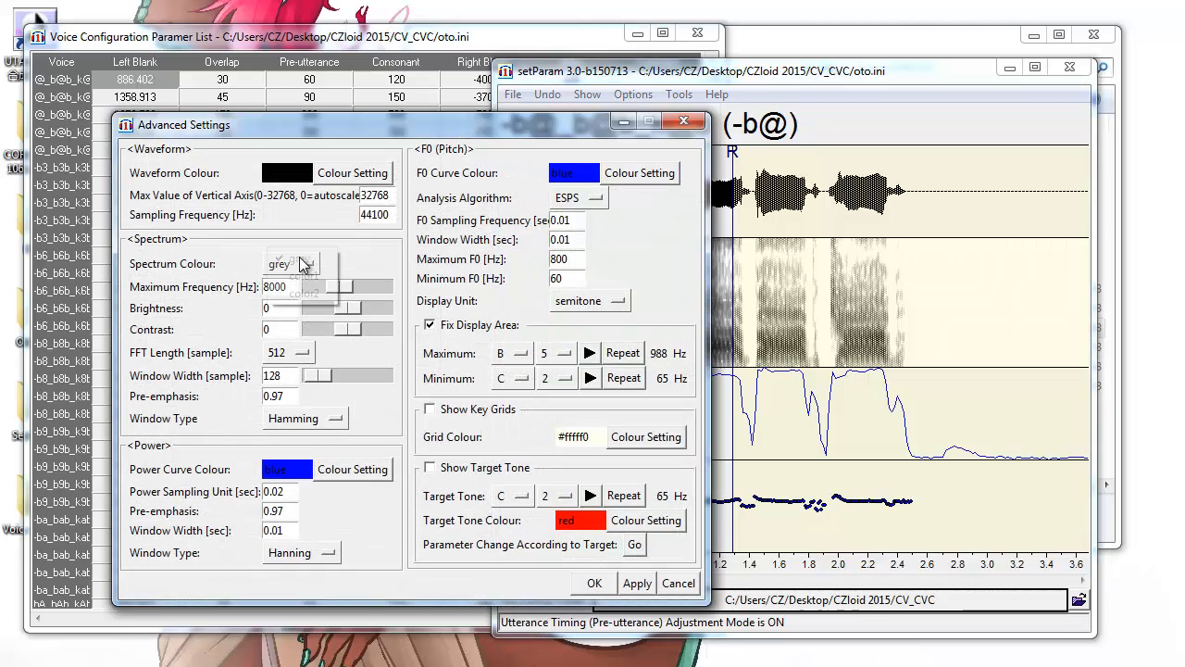
pyautogui.click(306, 279)
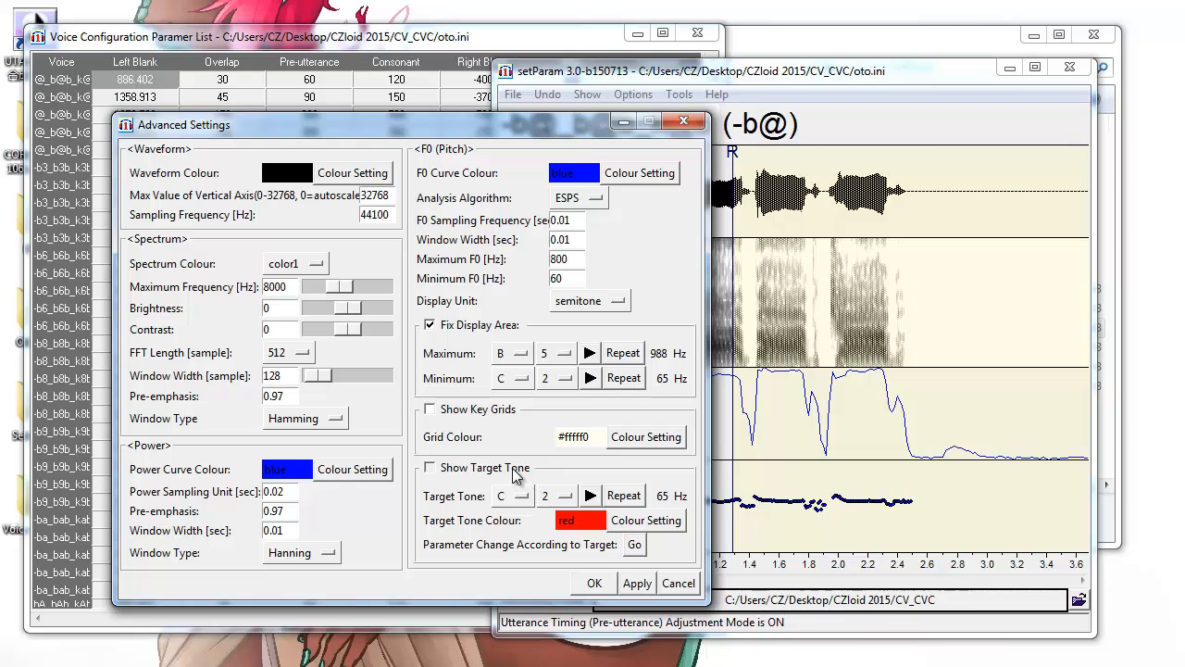
pyautogui.click(516, 473)
pyautogui.click(562, 496)
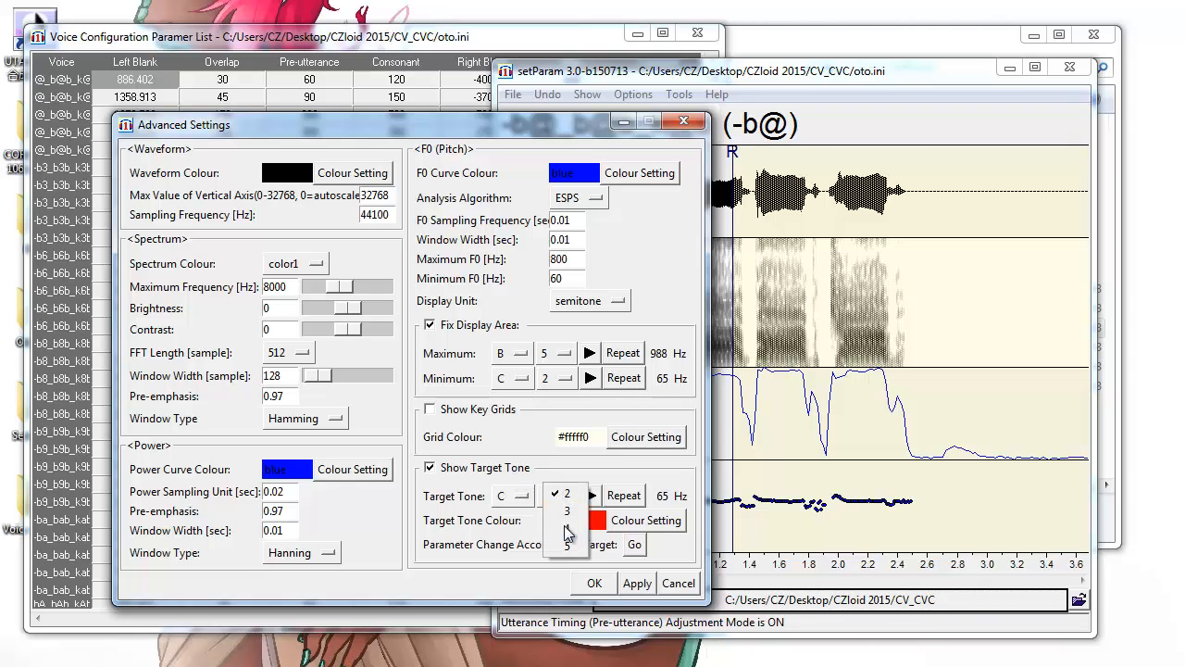
pyautogui.click(568, 530)
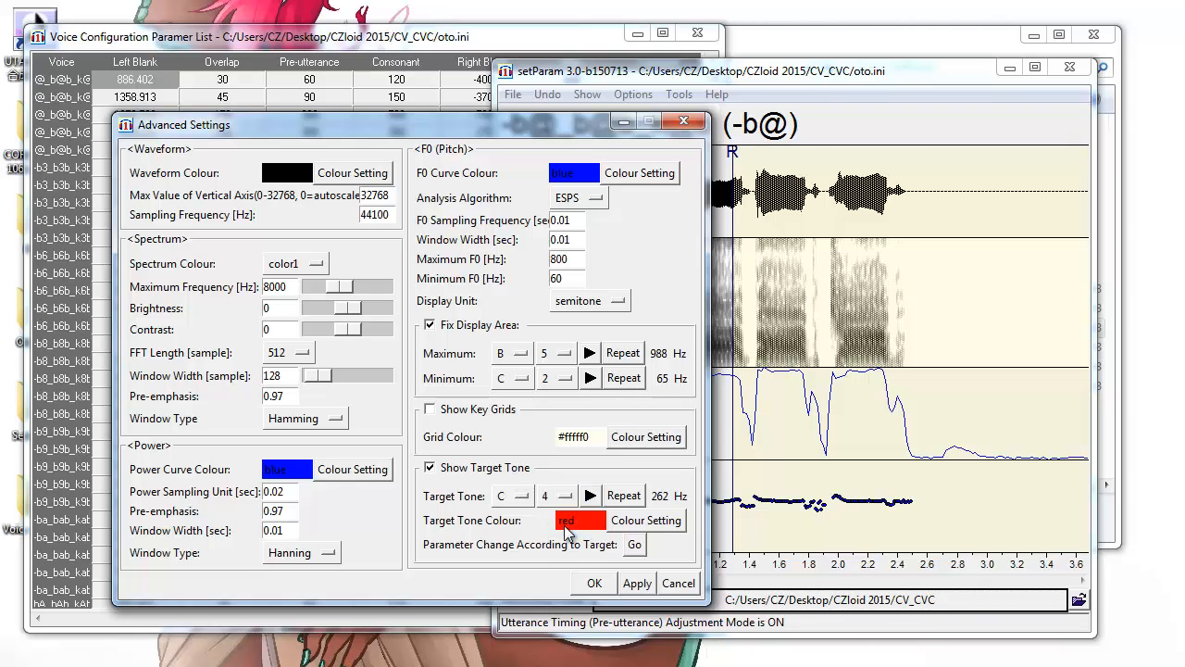
pyautogui.click(626, 585)
pyautogui.click(597, 584)
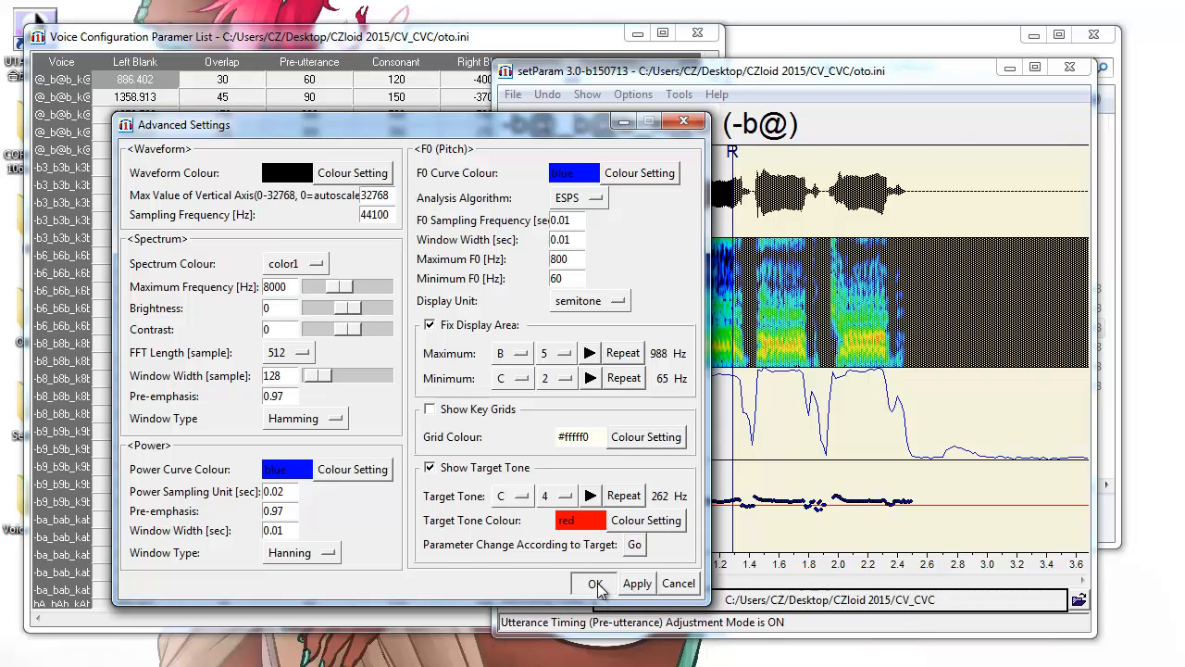
# Zoom the timeline in to x10.
pyautogui.click(587, 97)
pyautogui.moveTo(537, 129)
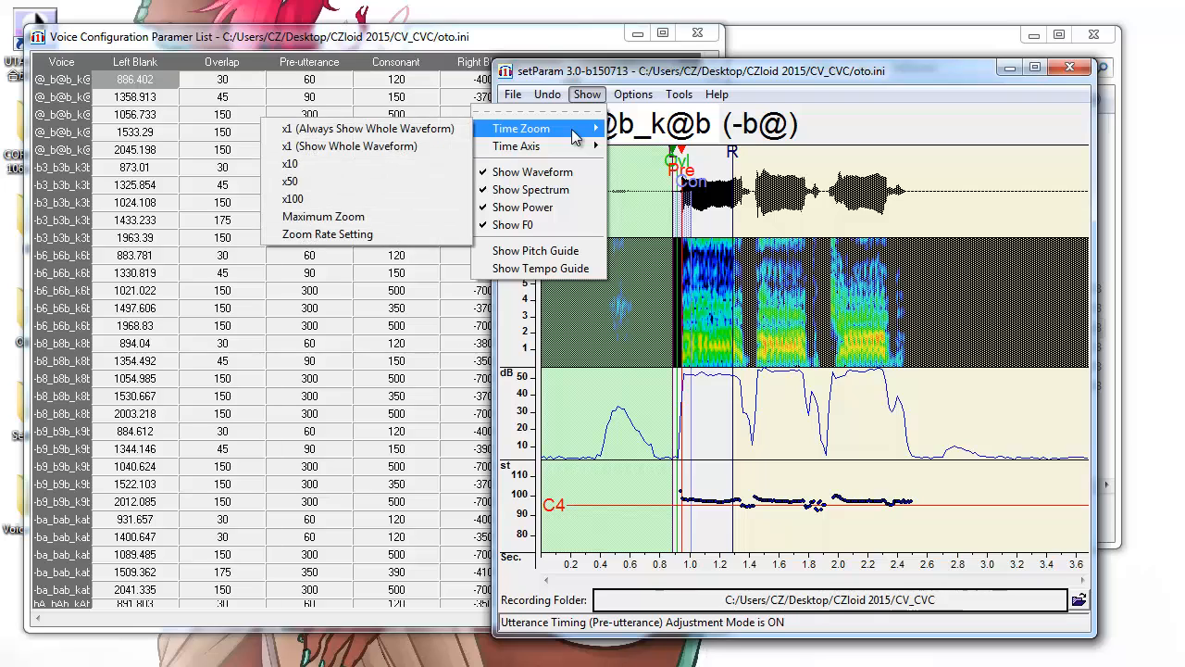
pyautogui.click(399, 163)
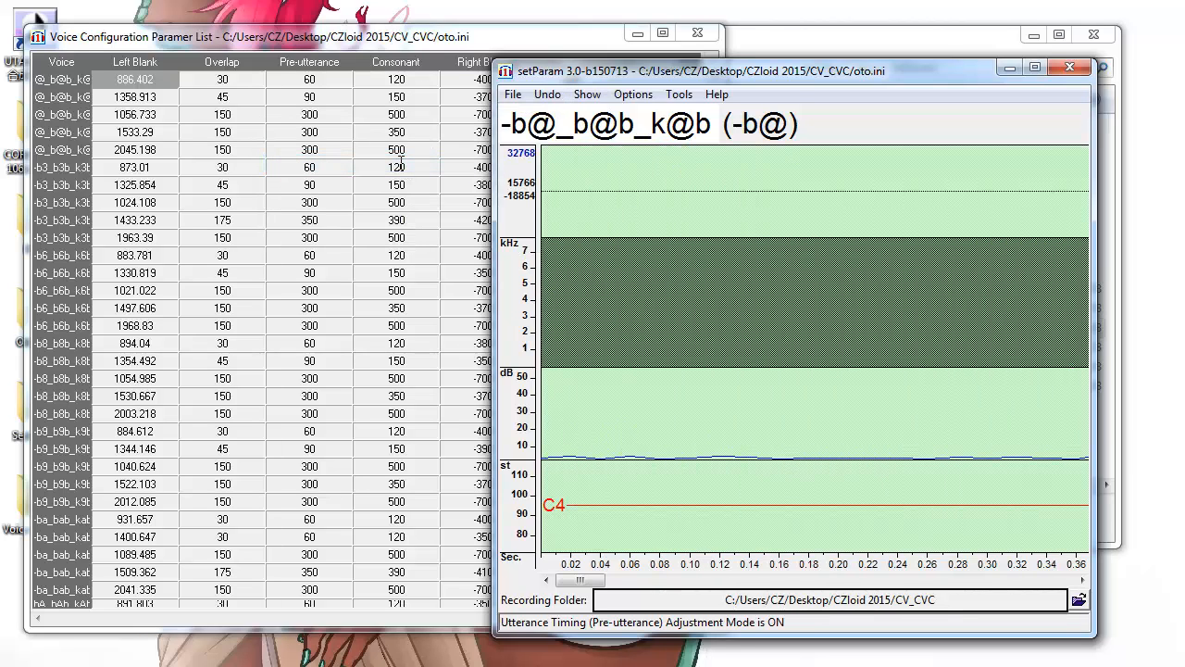
# Save the current configuration over the existing initialisation file.
pyautogui.click(513, 96)
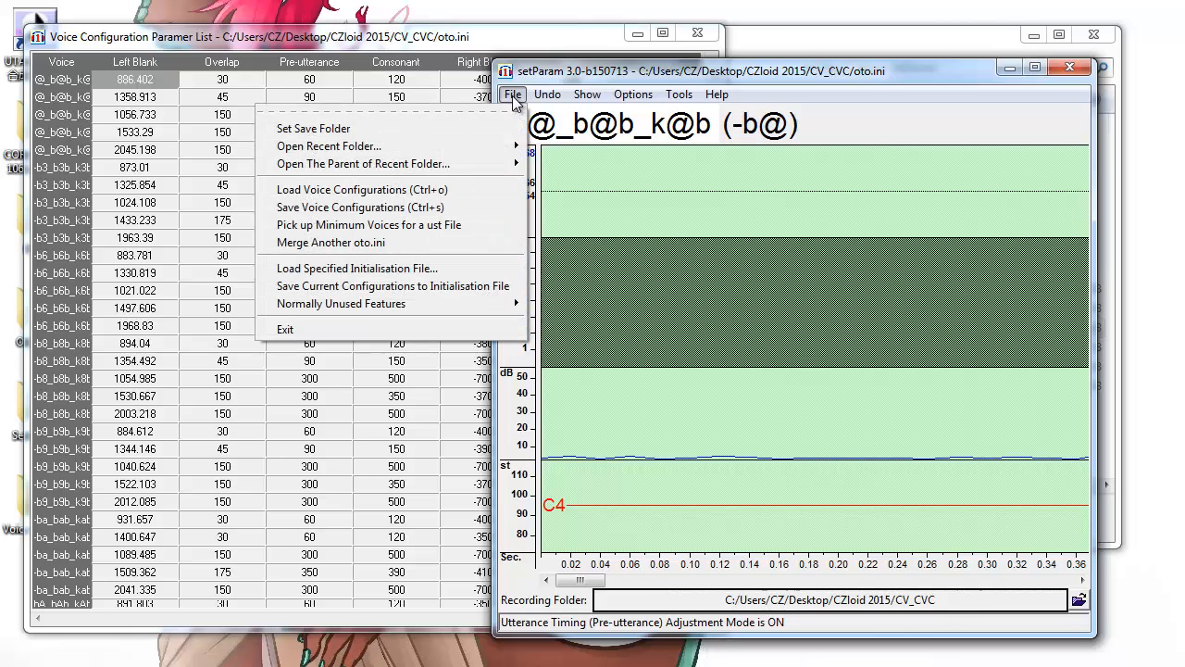
pyautogui.click(448, 286)
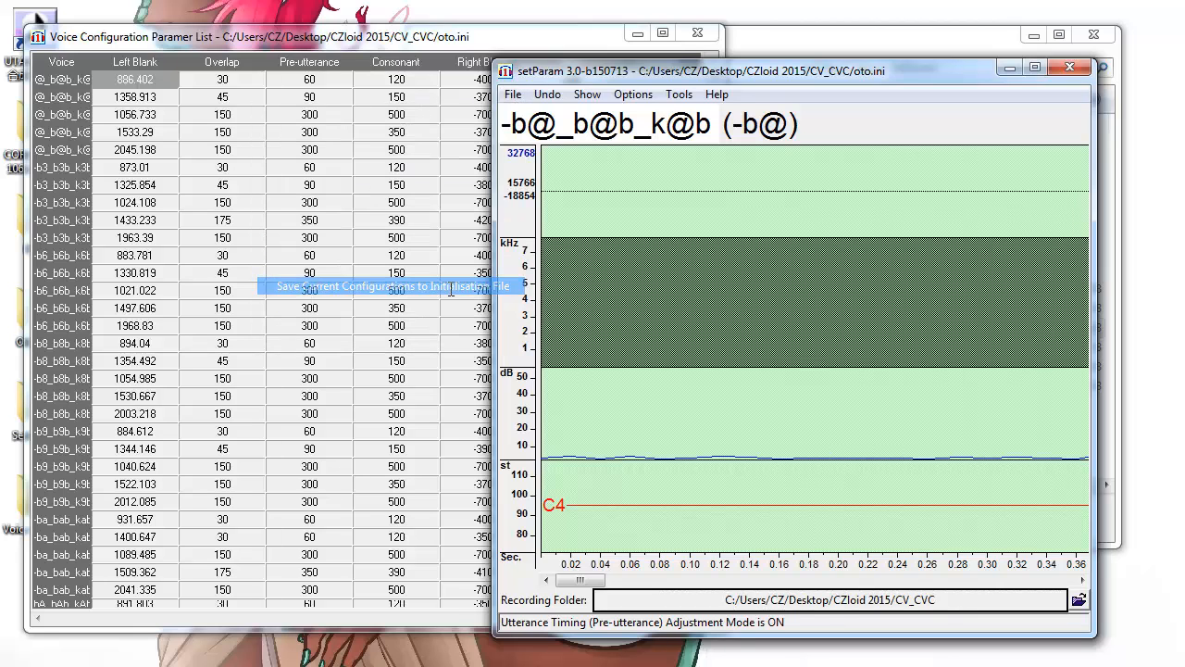
pyautogui.click(1111, 559)
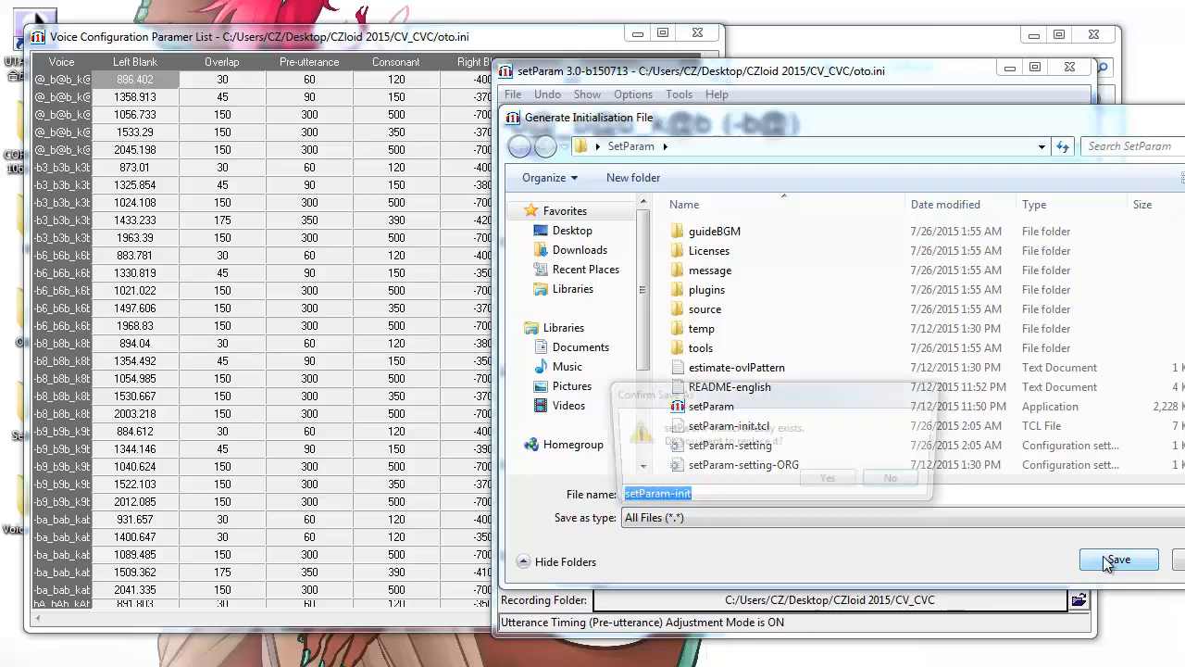
pyautogui.click(845, 485)
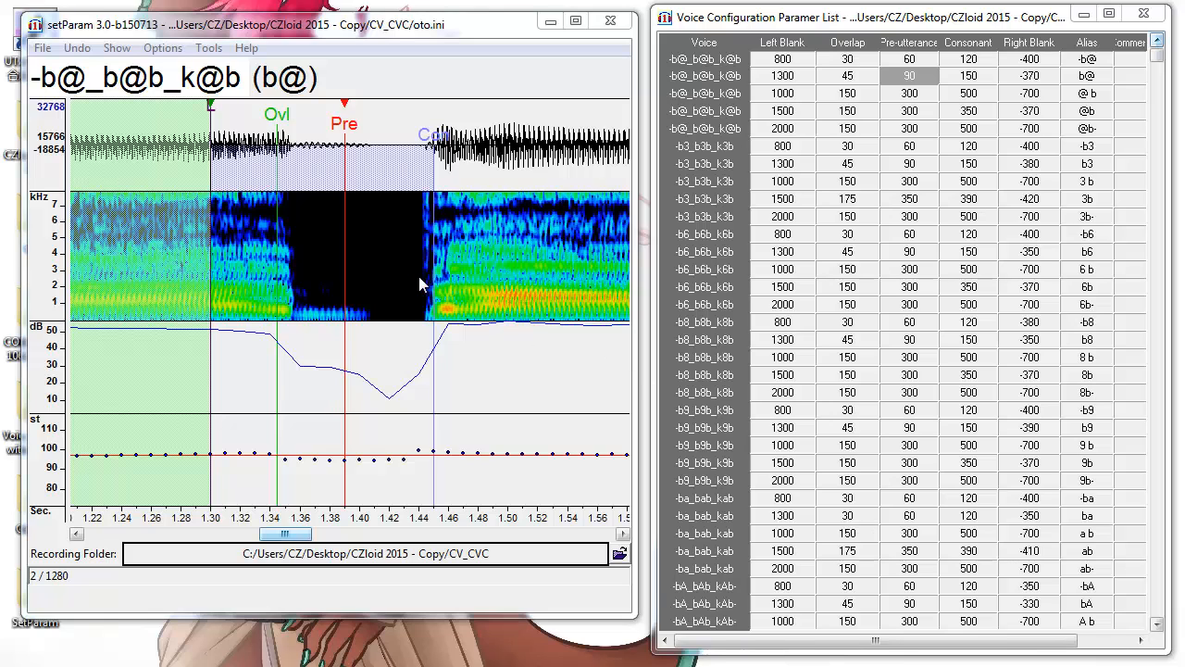
pyautogui.moveTo(342, 285); pyautogui.dragTo(431, 294)
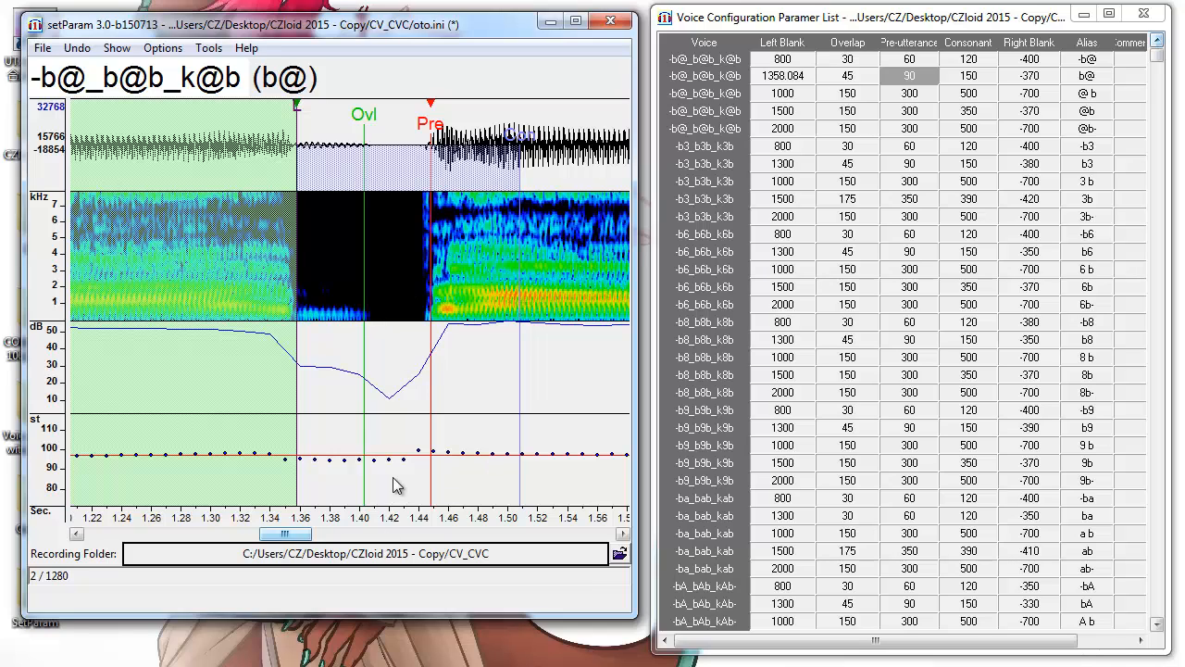
pyautogui.hotkey('ctrl', 'z')
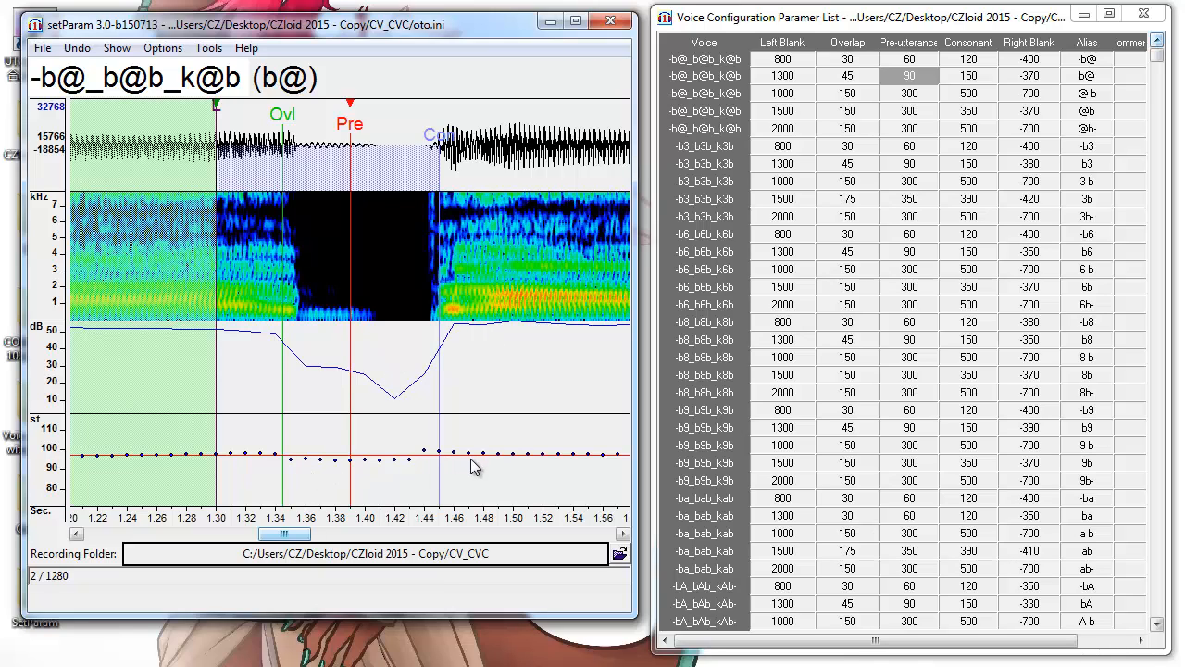
pyautogui.click(902, 18)
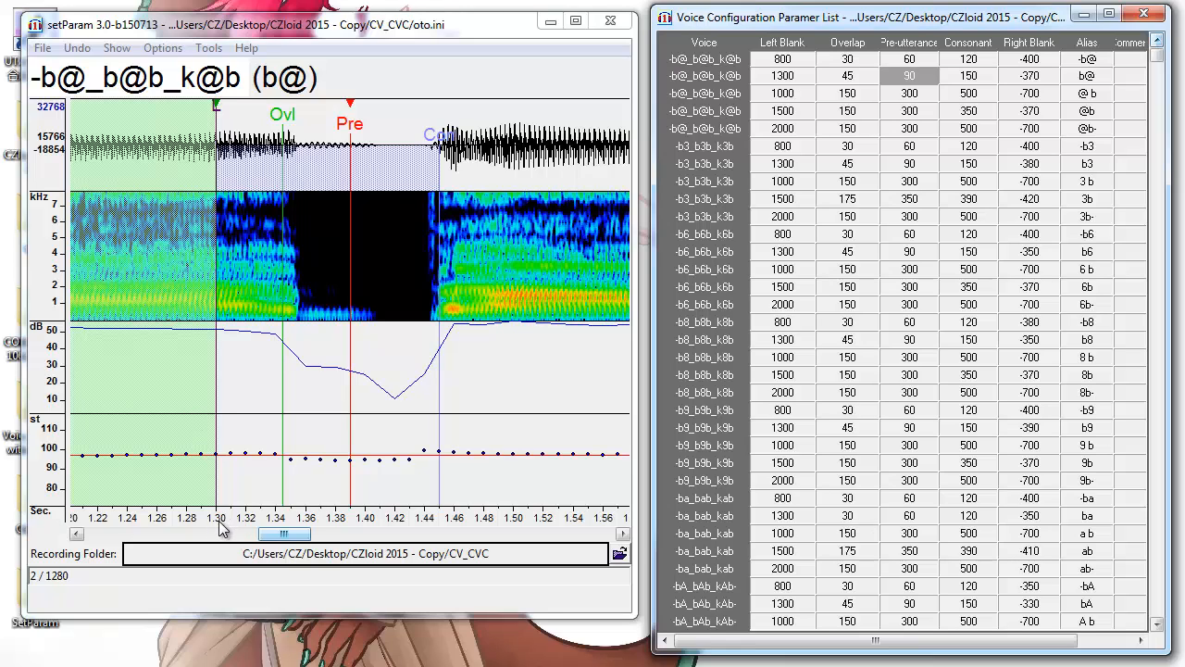
# Change the b@ entry's Left Blank to 1400.
pyautogui.click(813, 76)
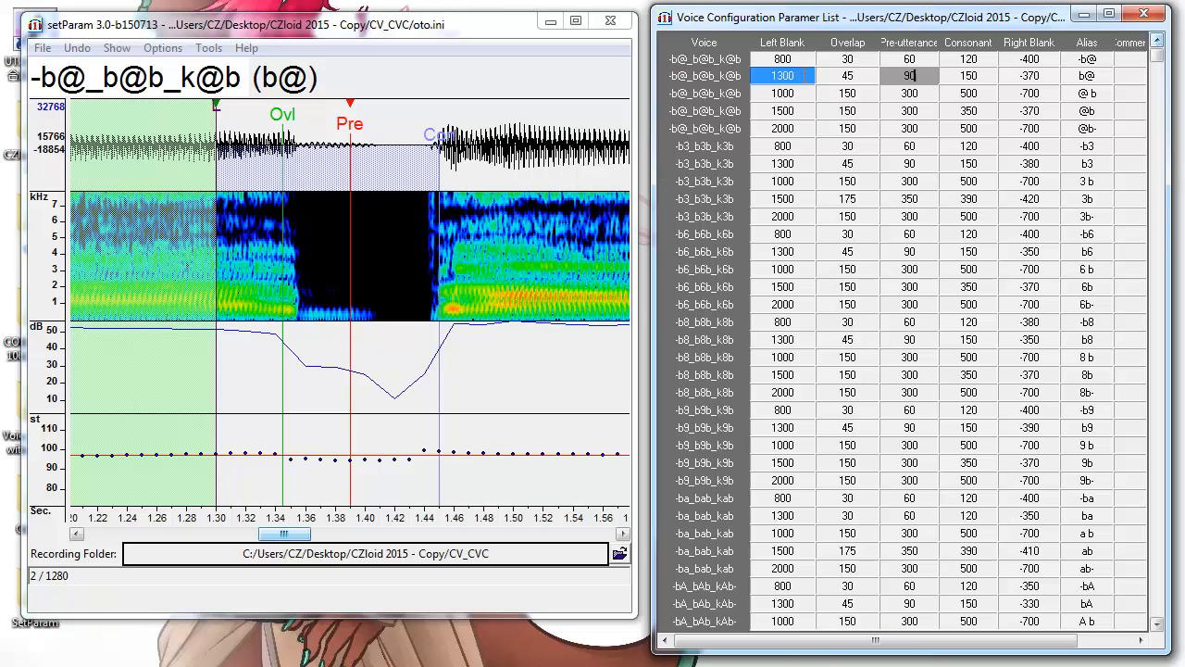
pyautogui.click(805, 75)
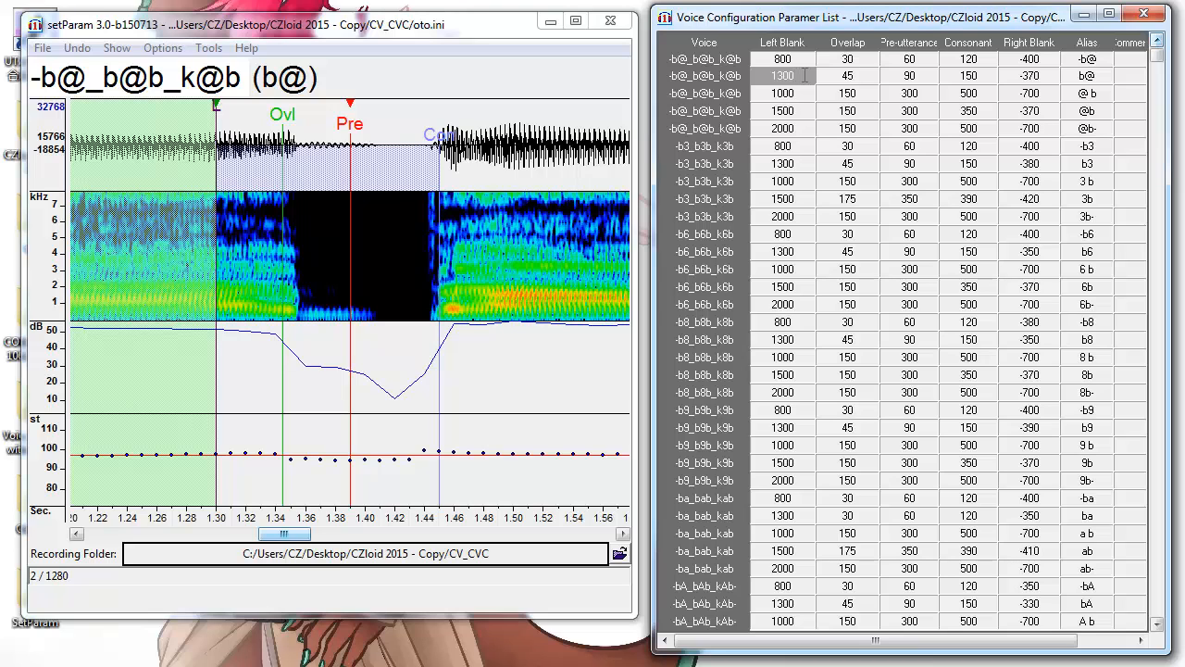
pyautogui.press('BackSpace')
pyautogui.press('BackSpace')
pyautogui.press('BackSpace')
pyautogui.write('400')
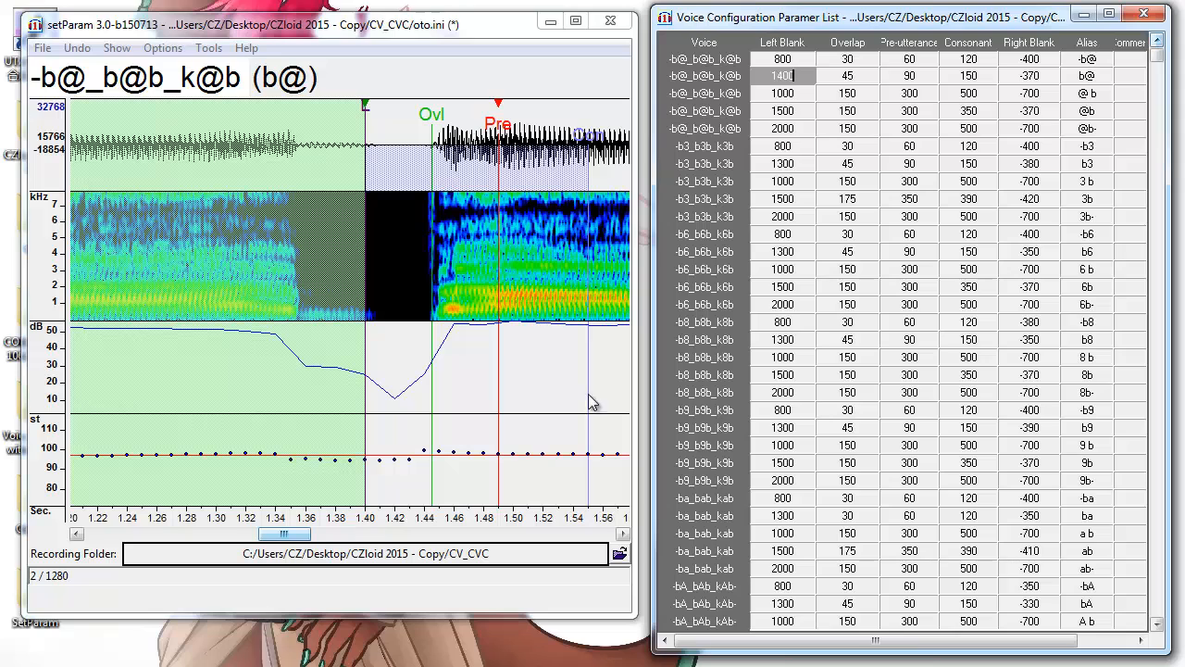
pyautogui.click(861, 76)
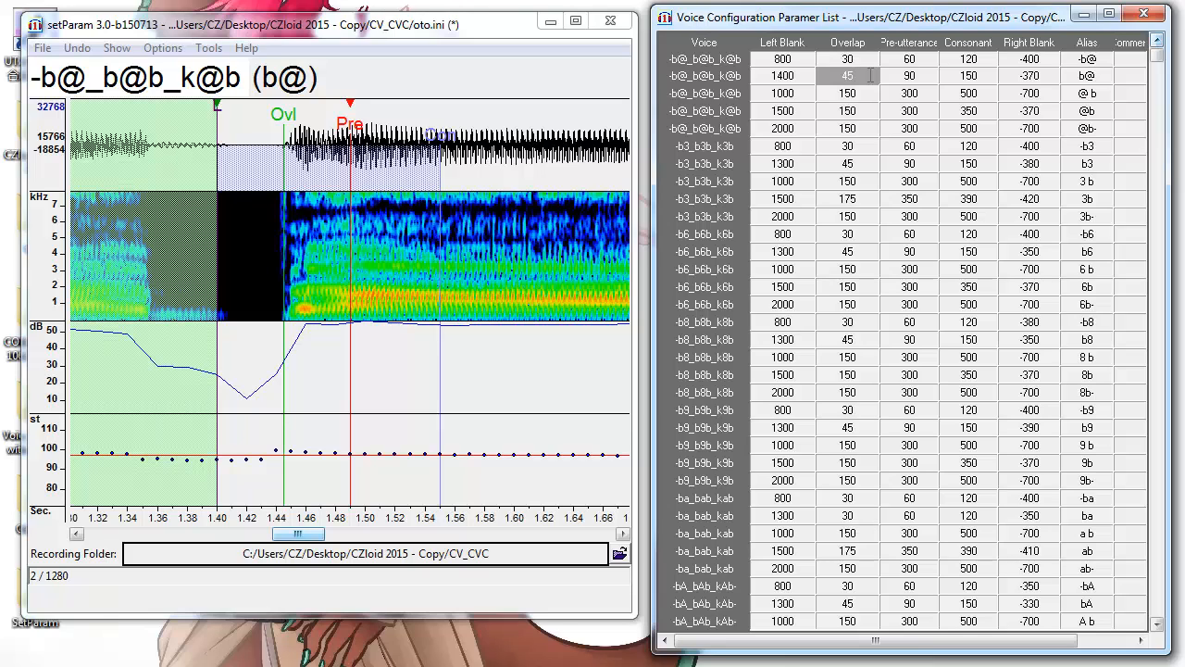
# Keep overlap 45 and preutterance 90, restoring b@'s Right Blank to -370.
pyautogui.press('Tab')
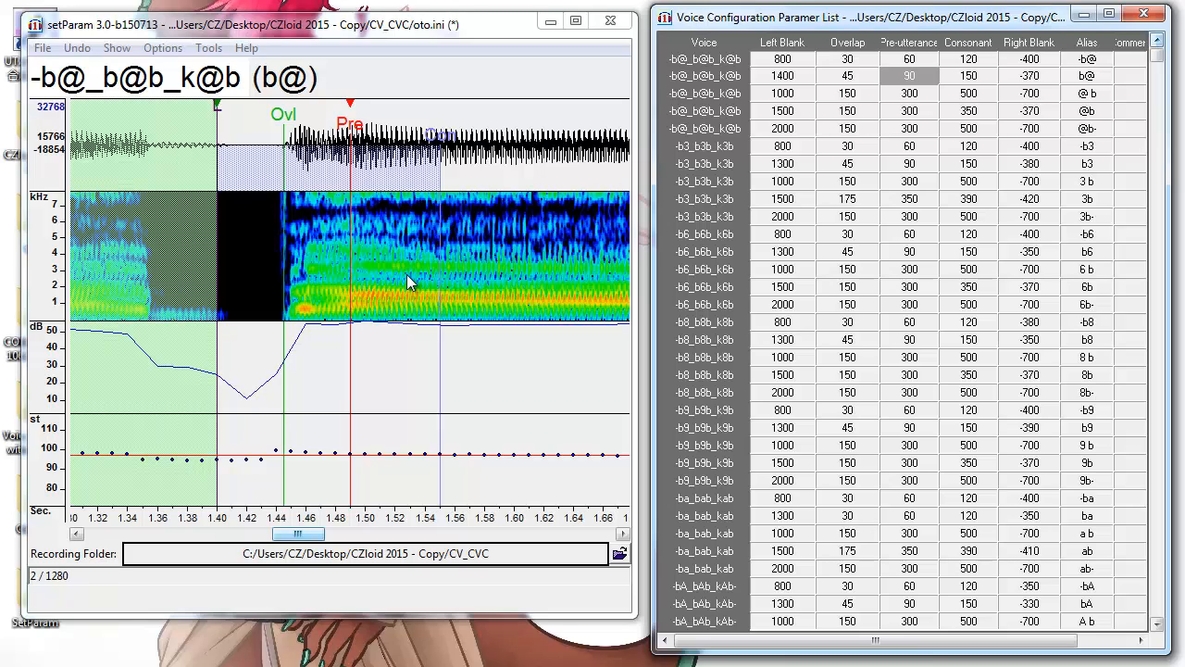
pyautogui.press('Tab')
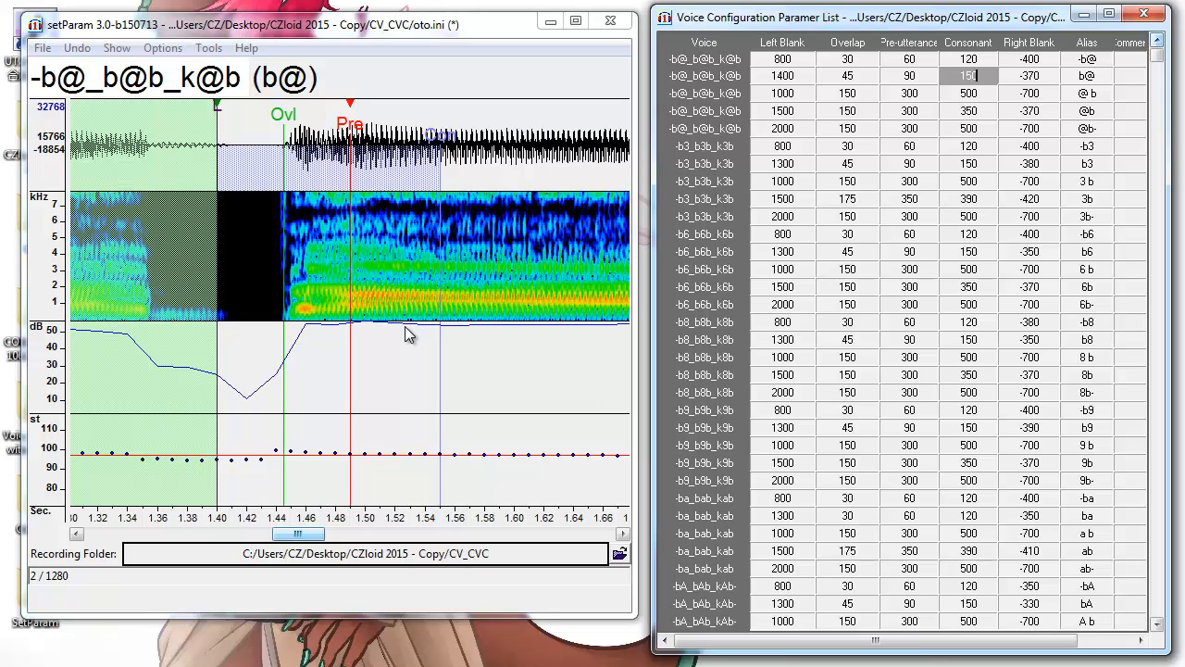
pyautogui.press('Tab')
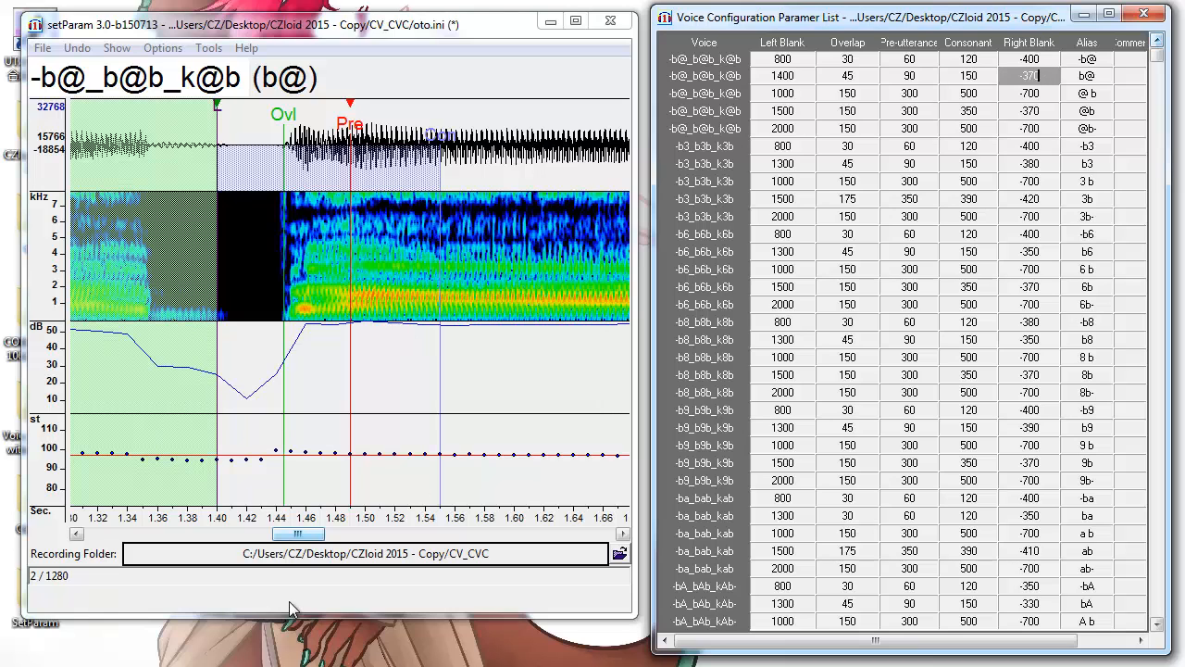
pyautogui.moveTo(278, 536); pyautogui.dragTo(315, 538)
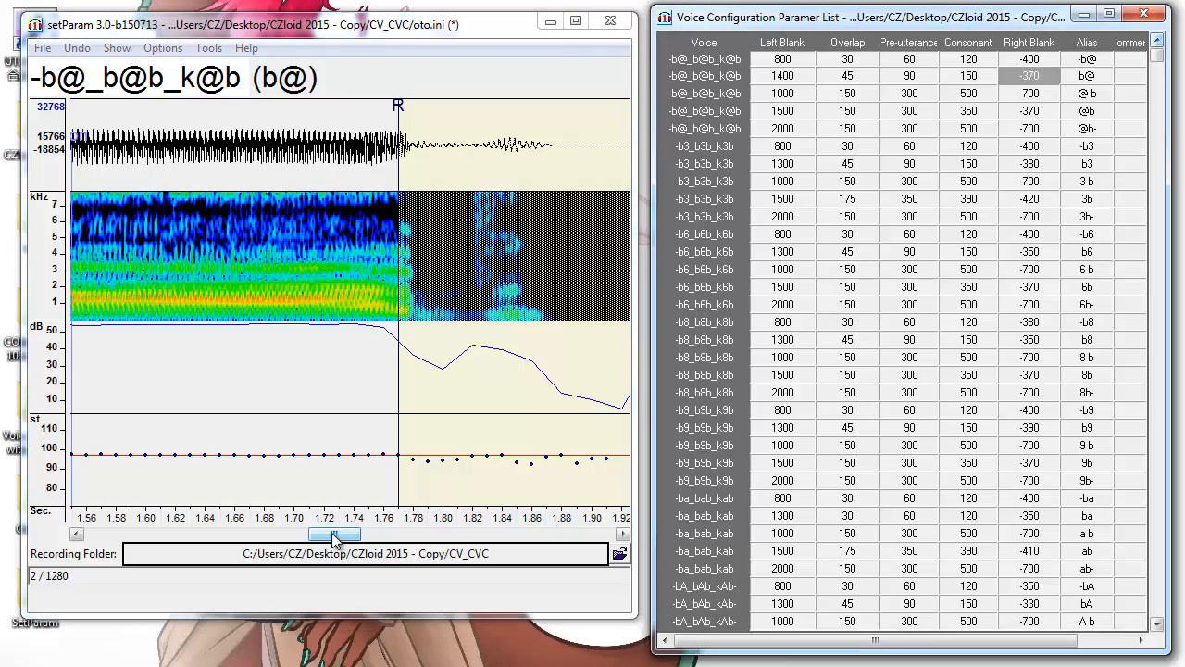
pyautogui.moveTo(331, 533); pyautogui.dragTo(413, 573)
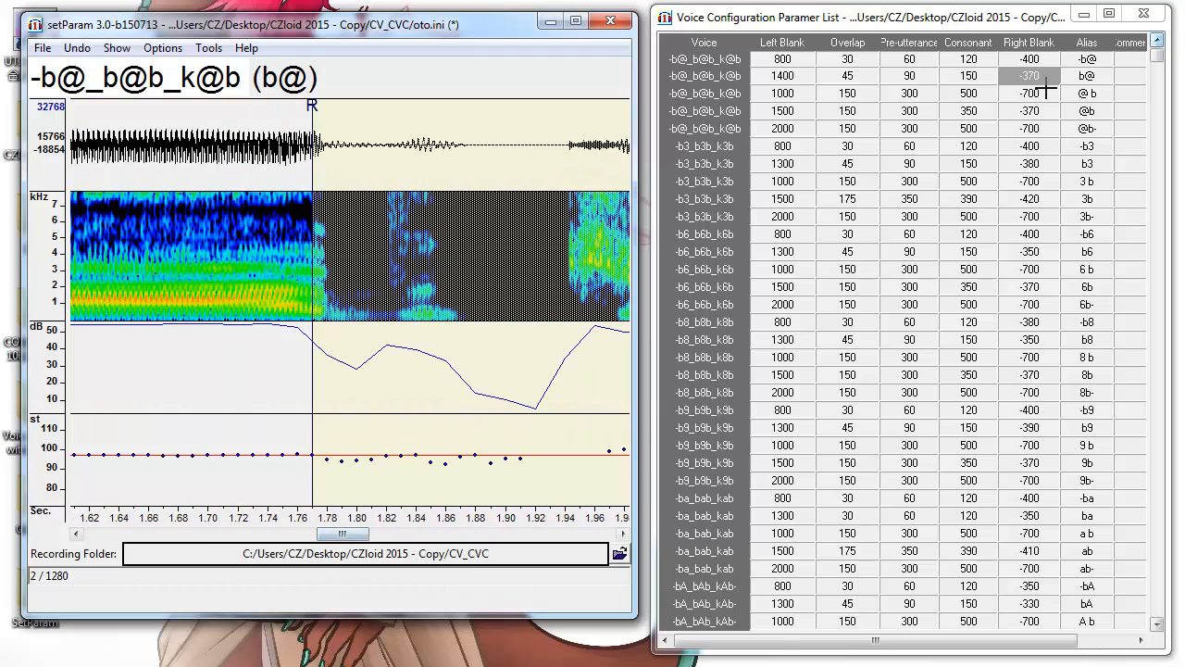
pyautogui.press('Delete')
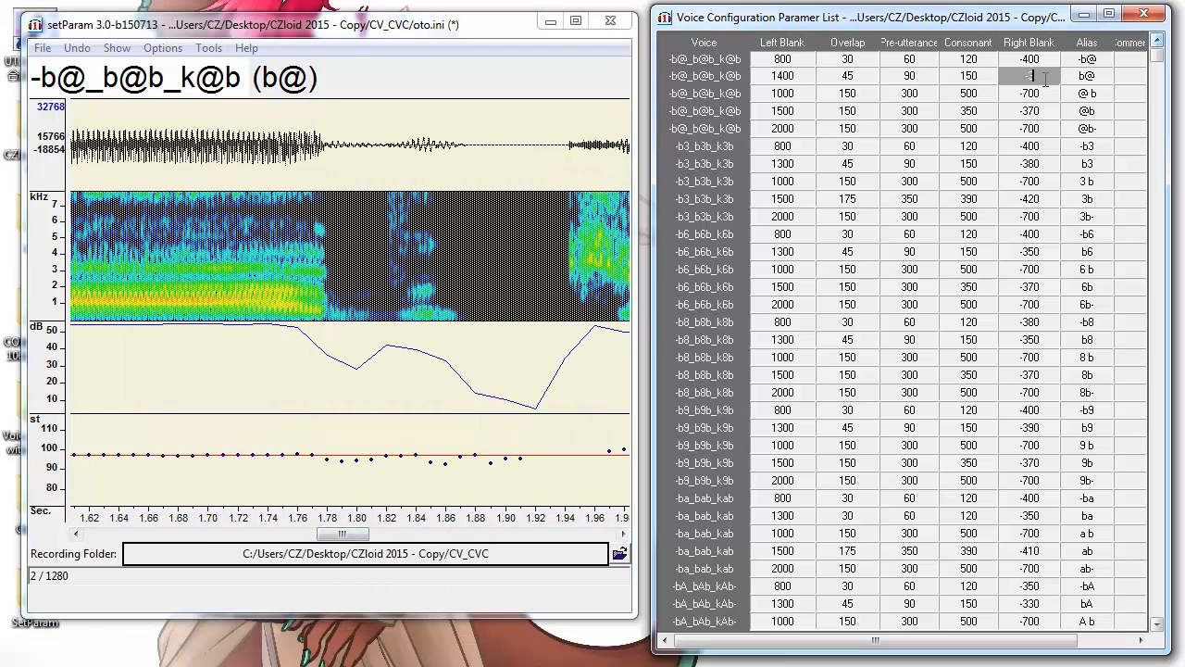
pyautogui.write('1000')
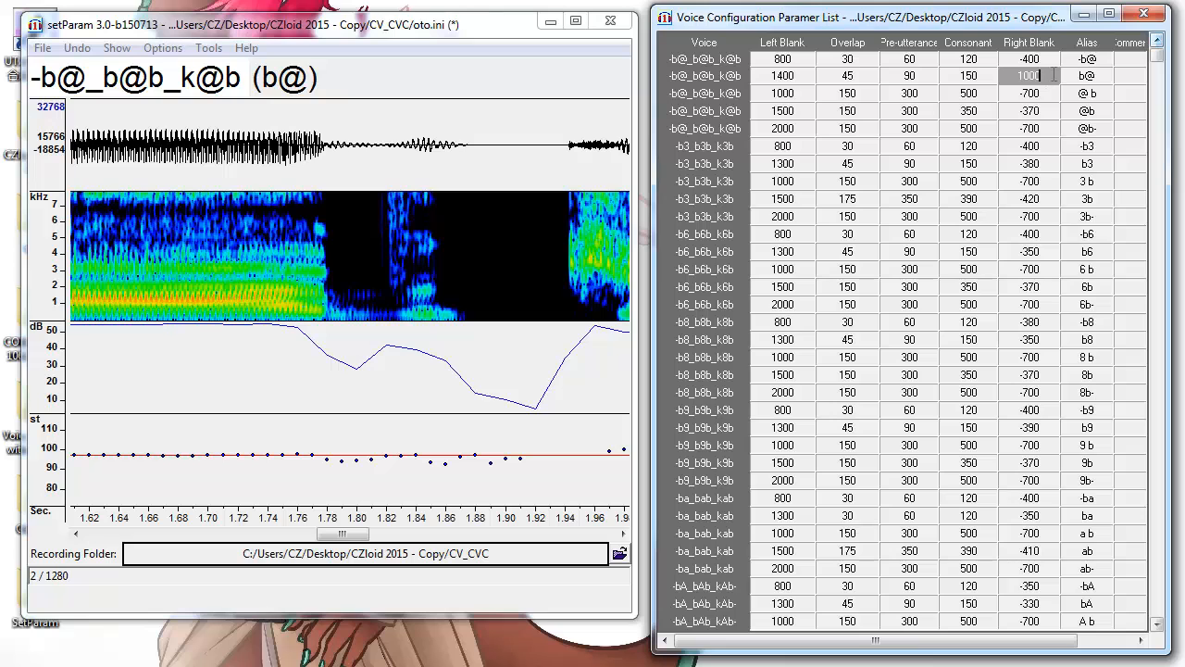
pyautogui.click(1026, 112)
pyautogui.click(1039, 79)
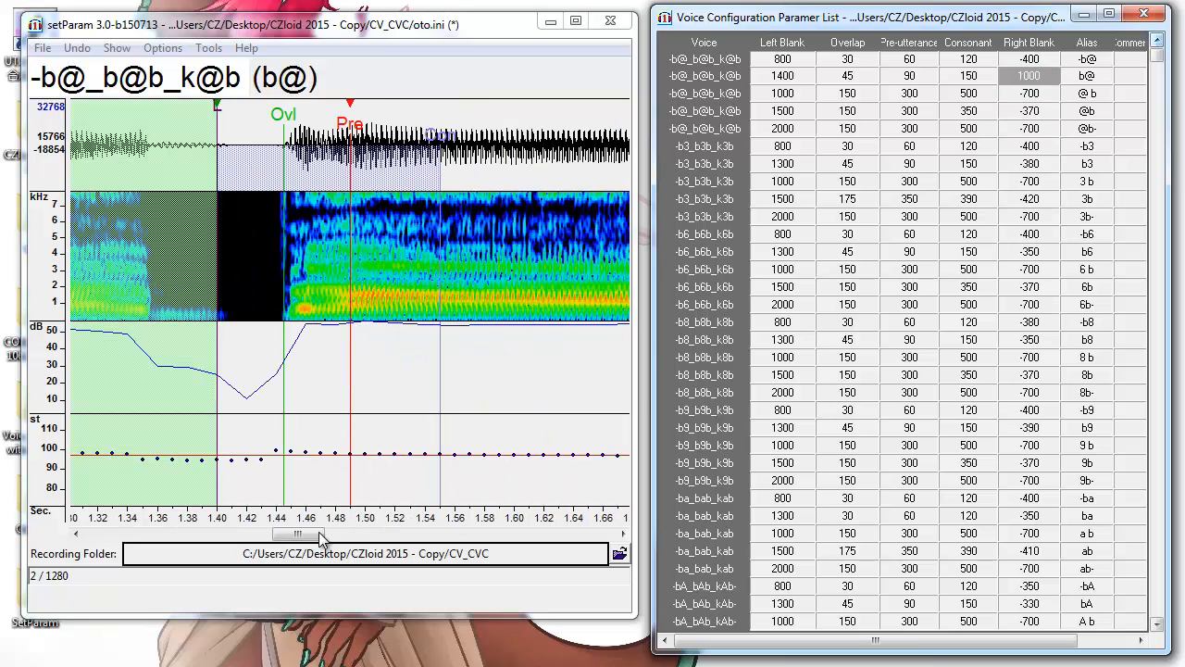
pyautogui.moveTo(317, 533); pyautogui.dragTo(477, 553)
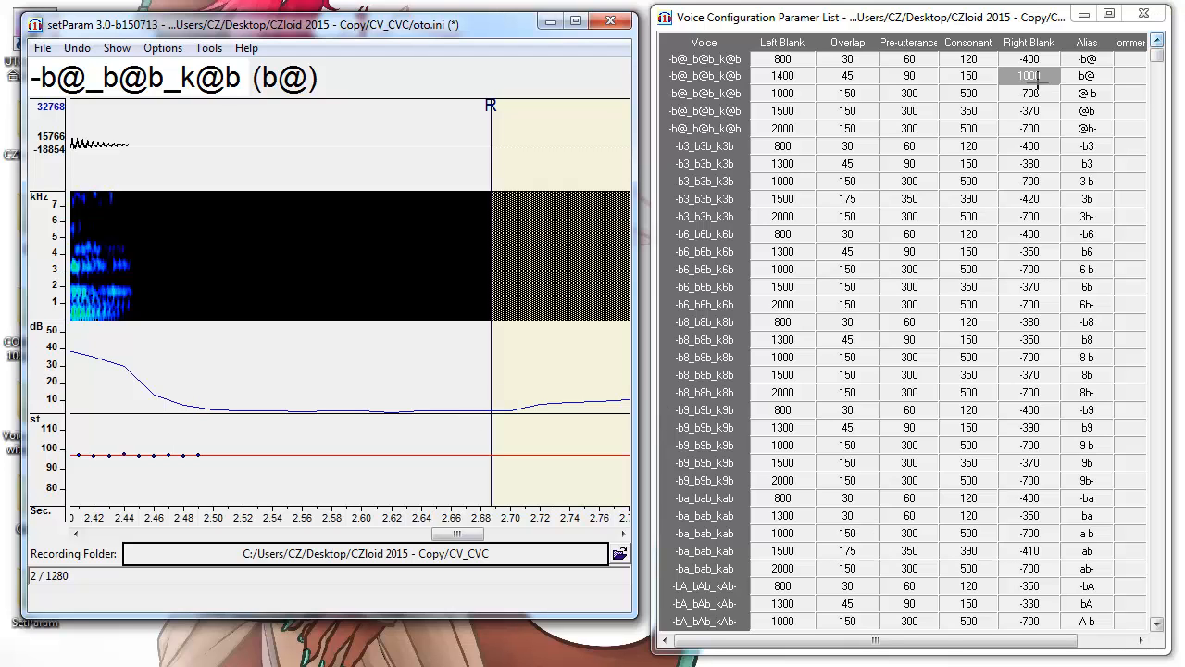
pyautogui.press('BackSpace')
pyautogui.press('BackSpace')
pyautogui.press('BackSpace')
pyautogui.press('BackSpace')
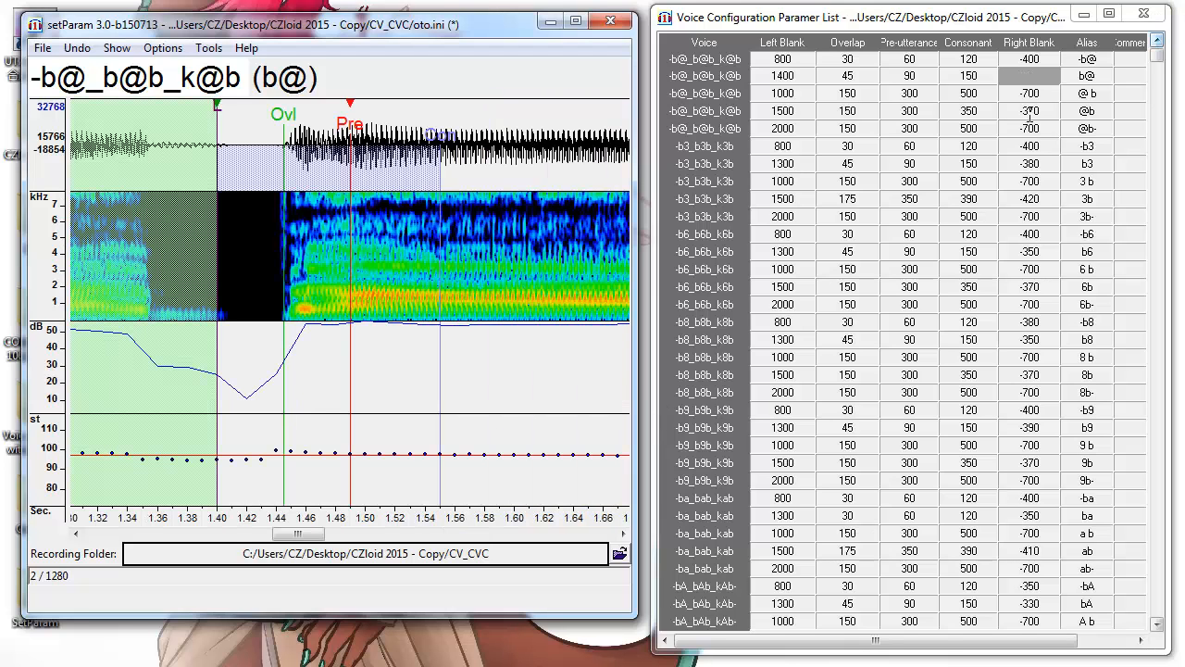
pyautogui.write('-370')
pyautogui.doubleClick(1087, 75)
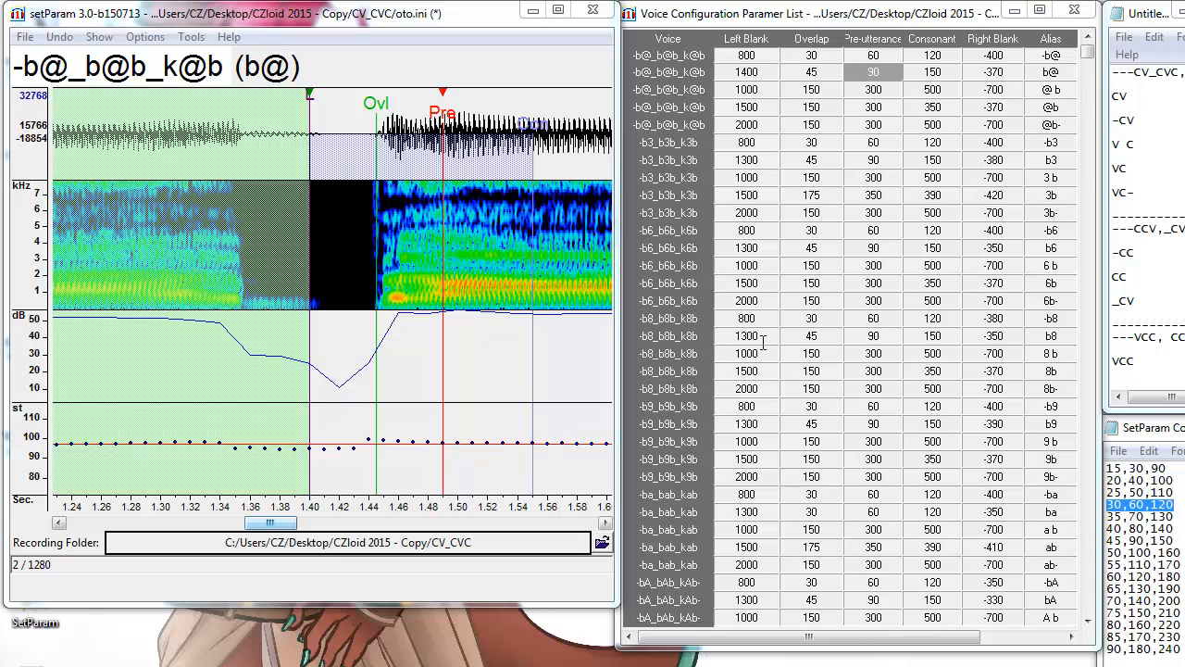
pyautogui.hotkey('alt', 'Tab')
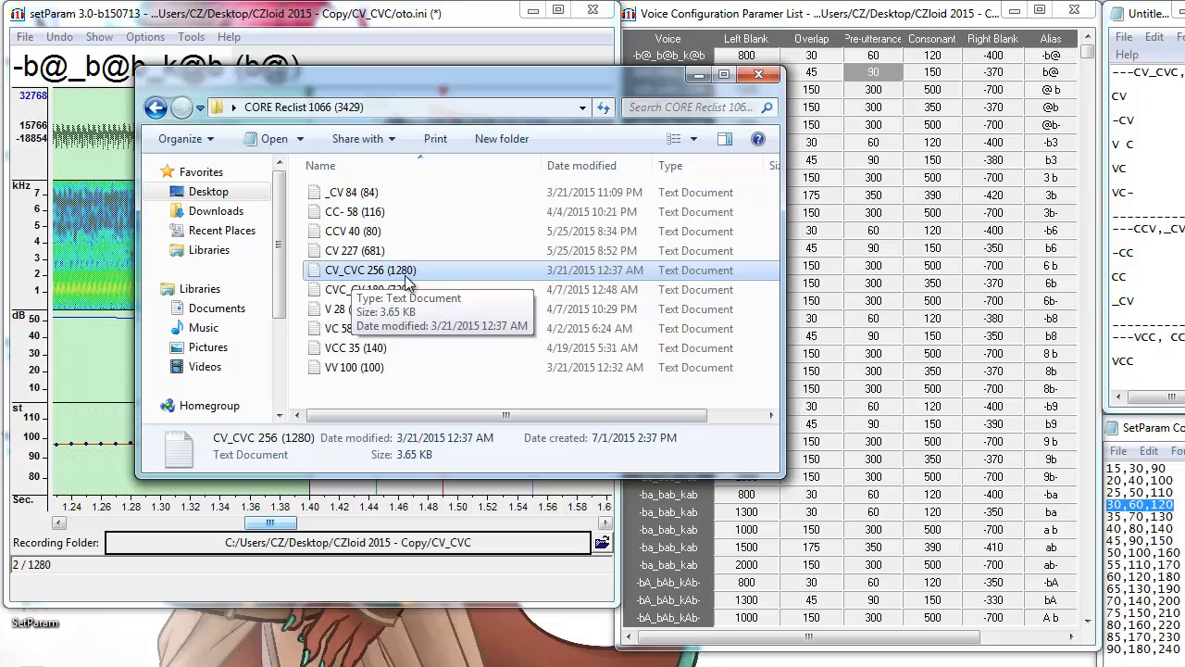
pyautogui.click(702, 78)
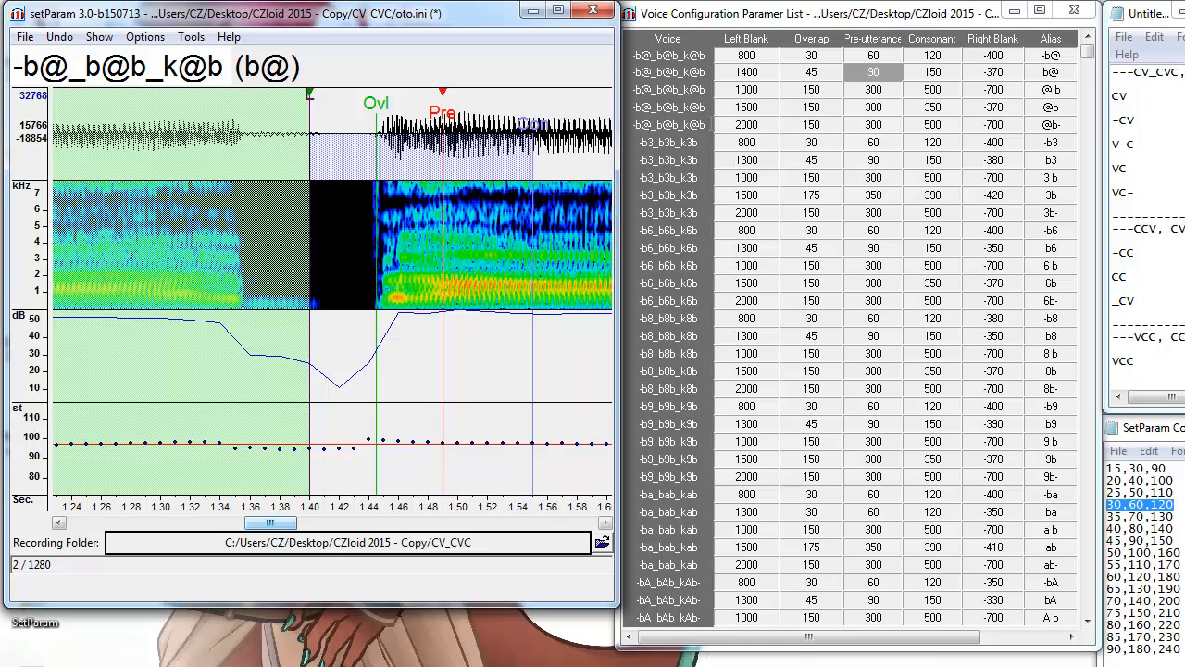
pyautogui.doubleClick(1117, 96)
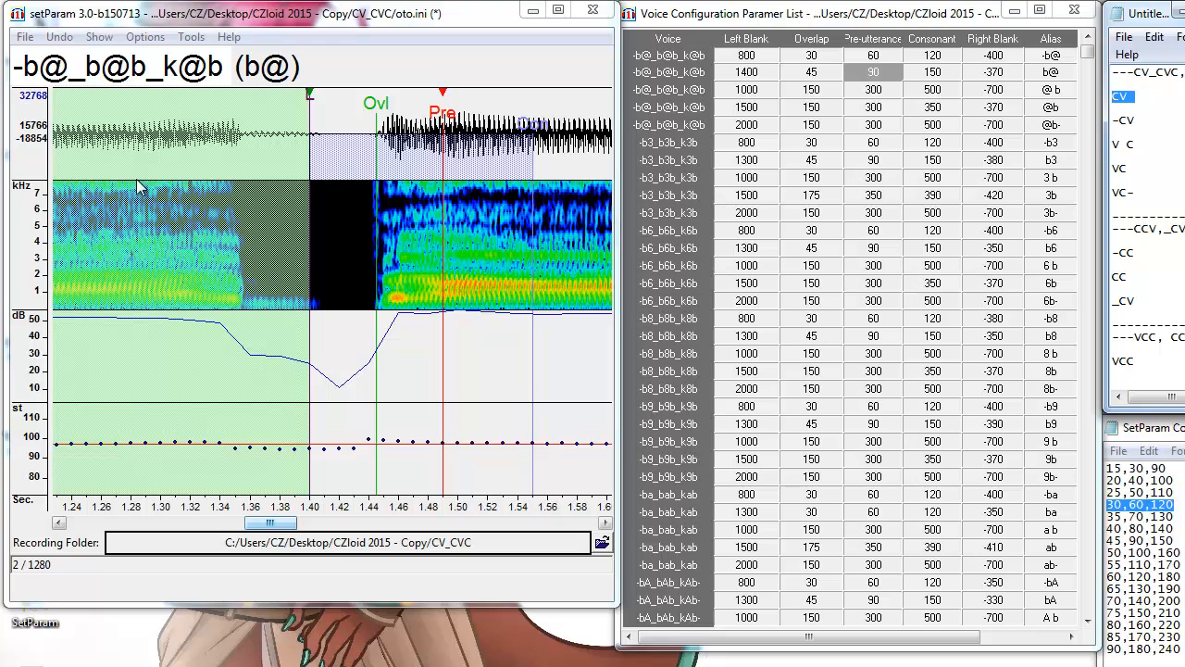
# Drag b@'s start earlier in the waveform to a left blank of 1359.33 (~1.36 s).
pyautogui.click(385, 303)
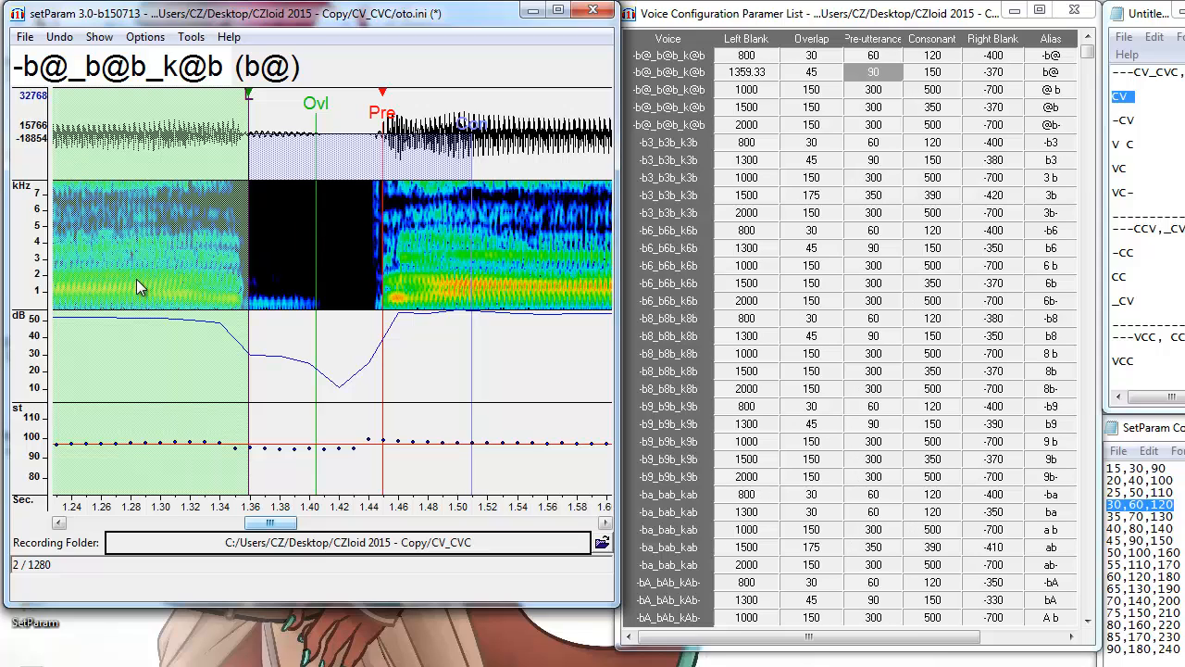
pyautogui.click(1176, 431)
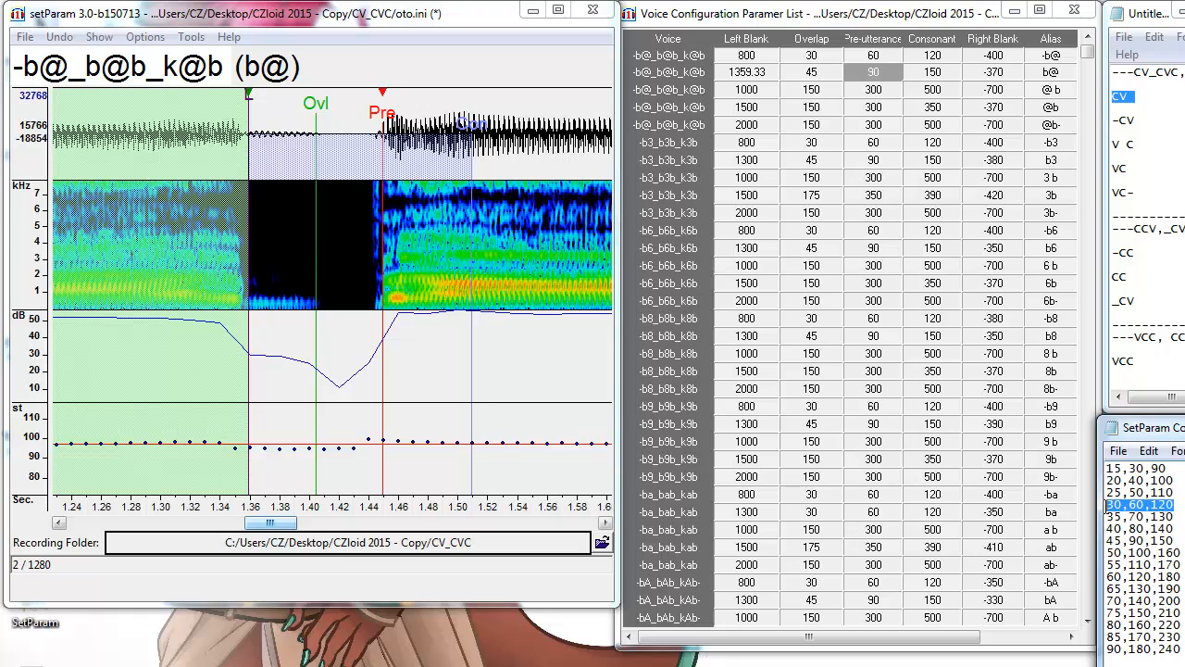
# Copy the 30,60,120 preset from the notes into the b@ entry's overlap, pre-utterance and consonant values.
pyautogui.rightClick(1138, 509)
pyautogui.click(980, 570)
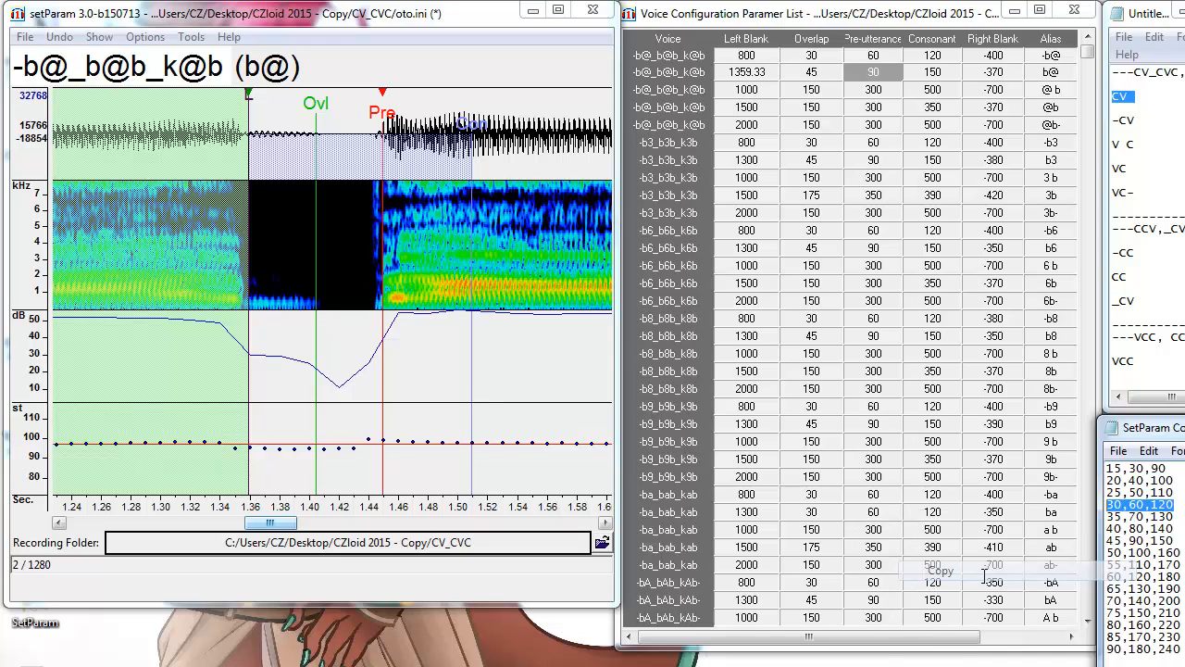
pyautogui.click(870, 25)
pyautogui.moveTo(954, 74); pyautogui.dragTo(818, 76)
pyautogui.rightClick(823, 73)
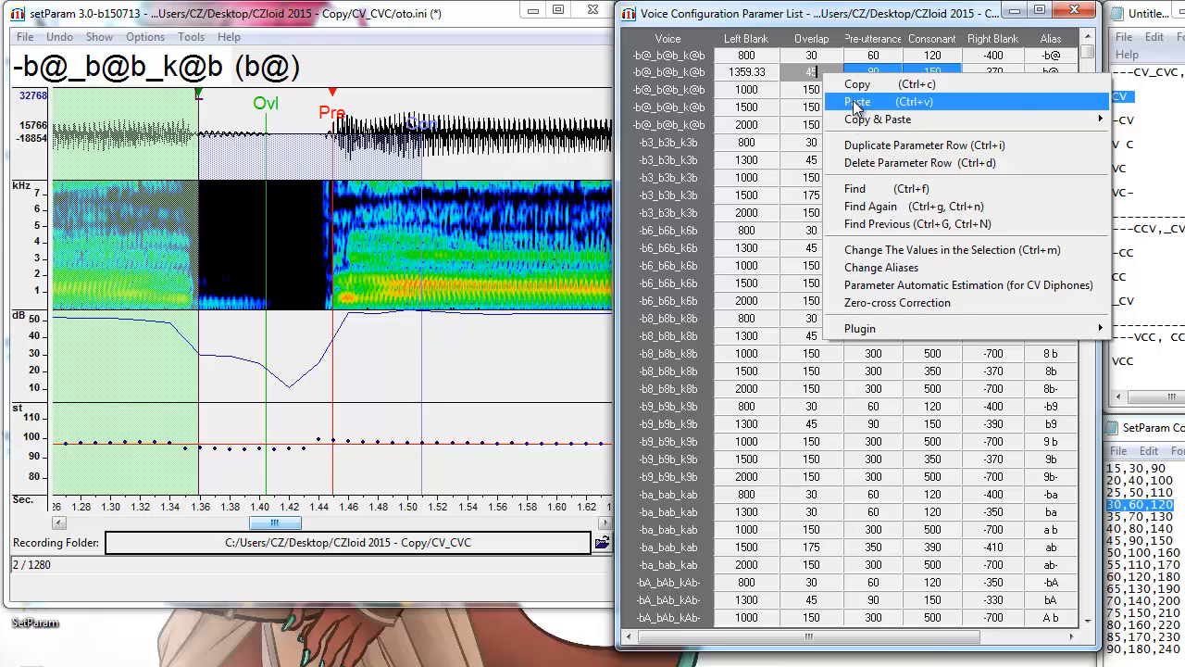
pyautogui.click(854, 101)
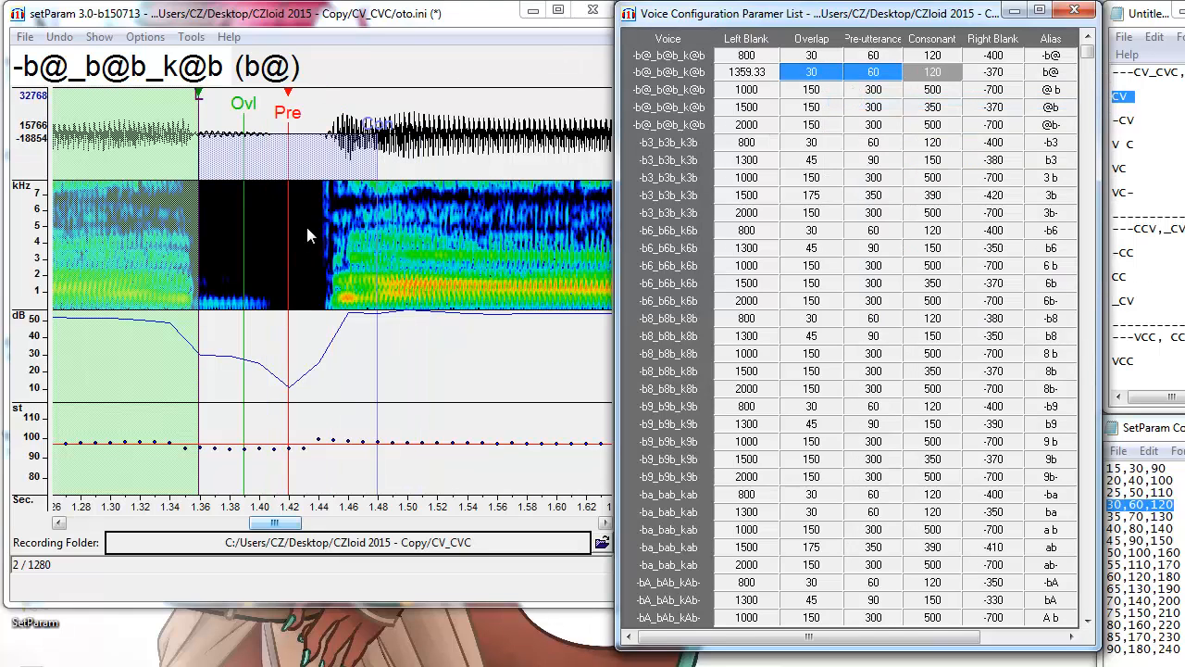
# Try the 50,100,160 preset on b@ and move its pre-utterance, then undo back to the earlier markers.
pyautogui.click(335, 240)
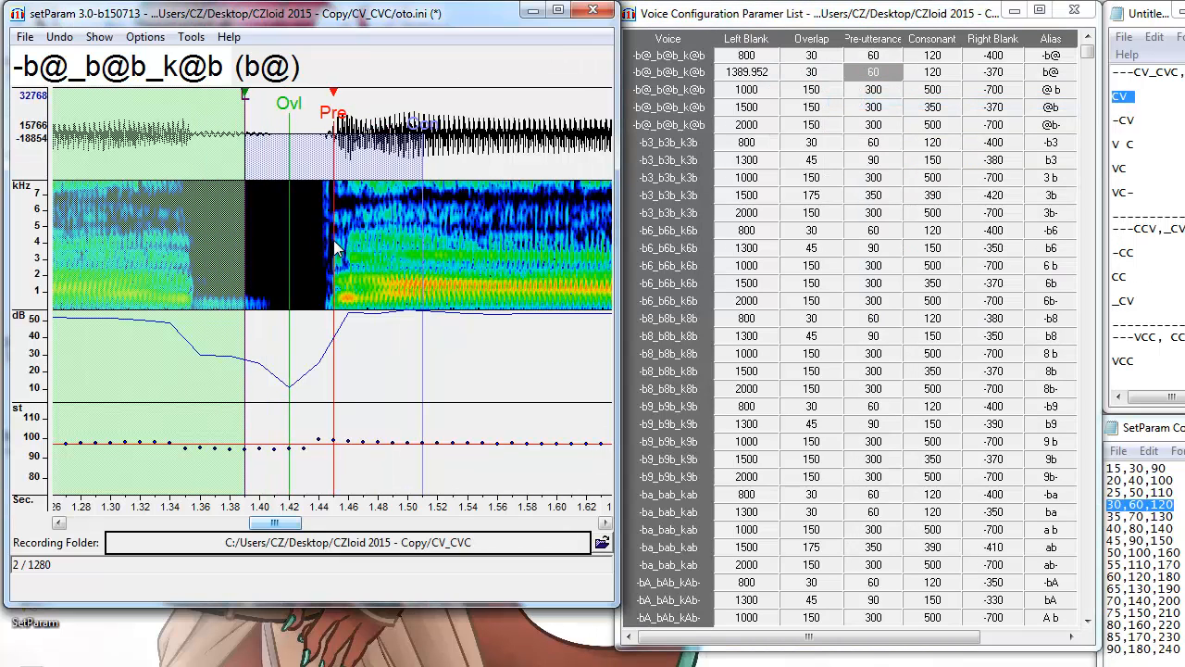
pyautogui.click(1109, 552)
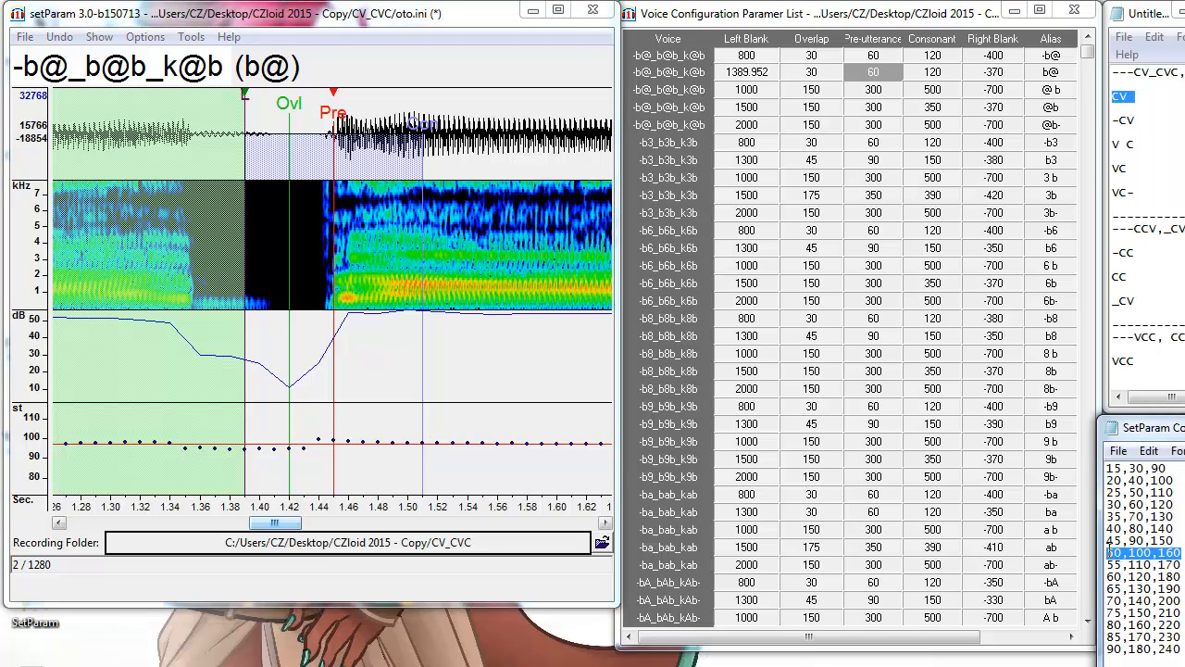
pyautogui.rightClick(833, 72)
pyautogui.click(873, 98)
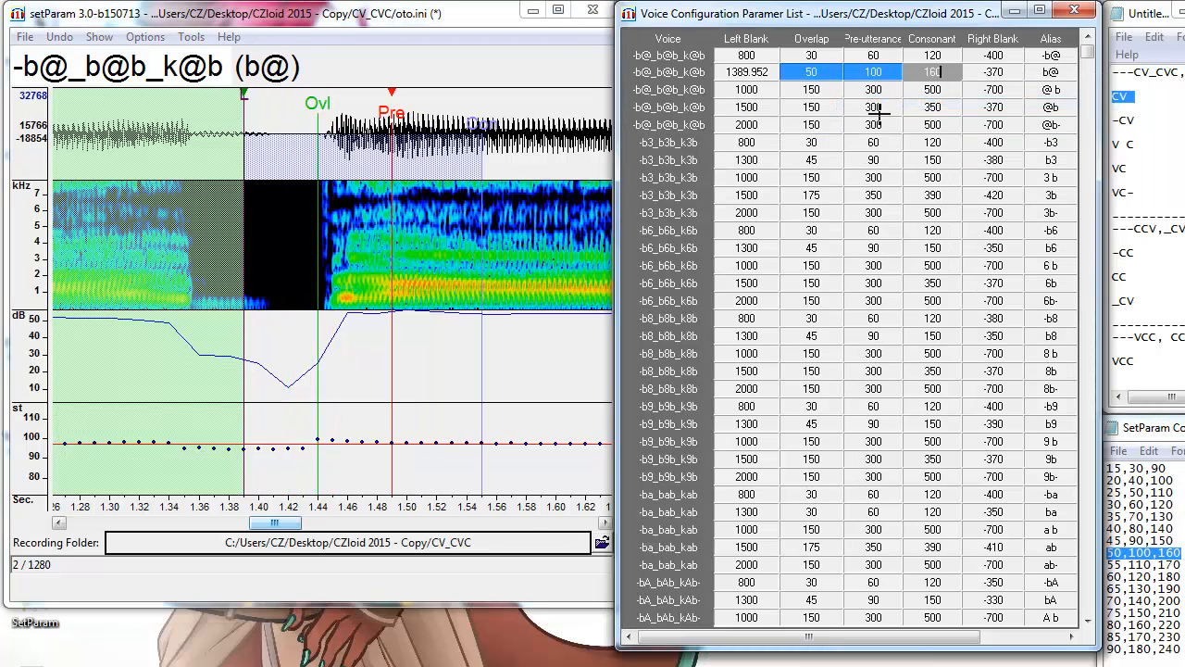
pyautogui.click(326, 308)
pyautogui.click(331, 294)
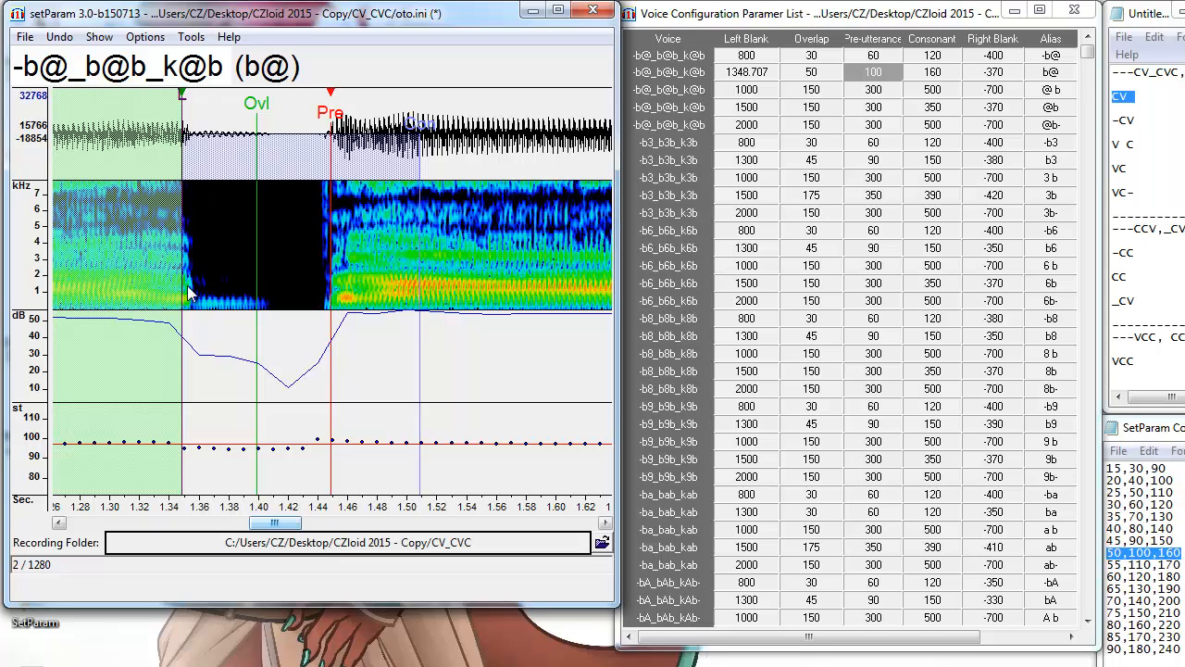
pyautogui.hotkey('ctrl', 'z')
pyautogui.hotkey('ctrl', 'z')
pyautogui.hotkey('ctrl', 'z')
pyautogui.press('F3')
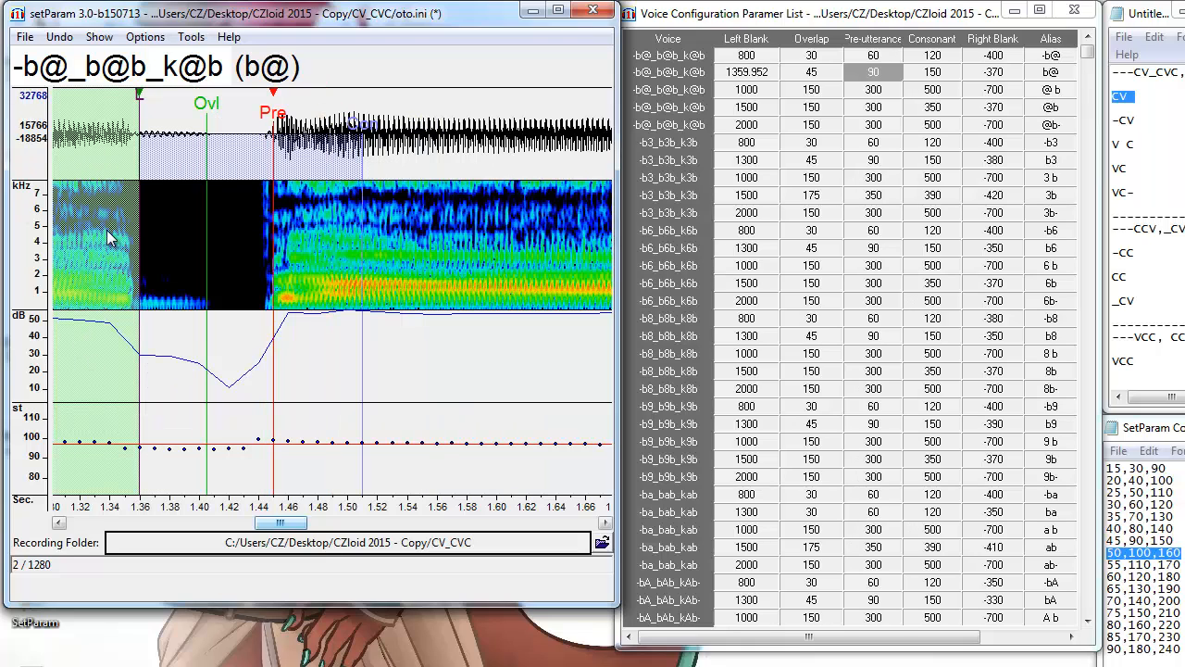
# Set the b@ right blank to -350, mark the -CV group in the notes, and open -b@.
pyautogui.press('Right')
pyautogui.press('Right')
pyautogui.moveTo(278, 529); pyautogui.dragTo(306, 534)
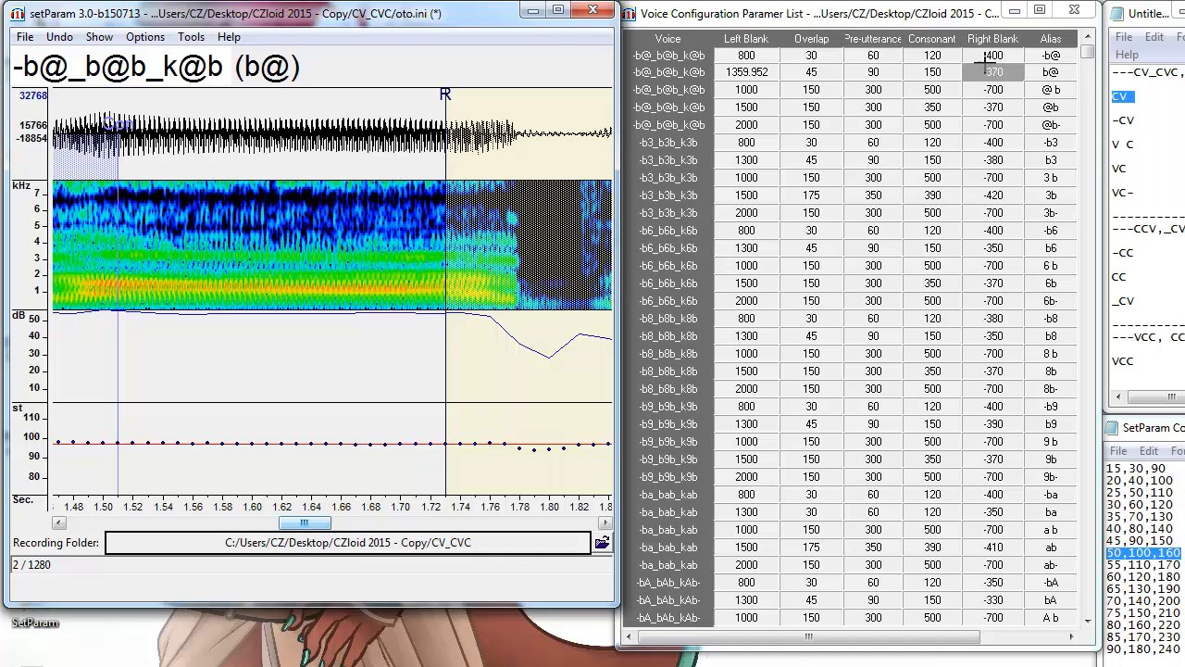
pyautogui.click(1014, 71)
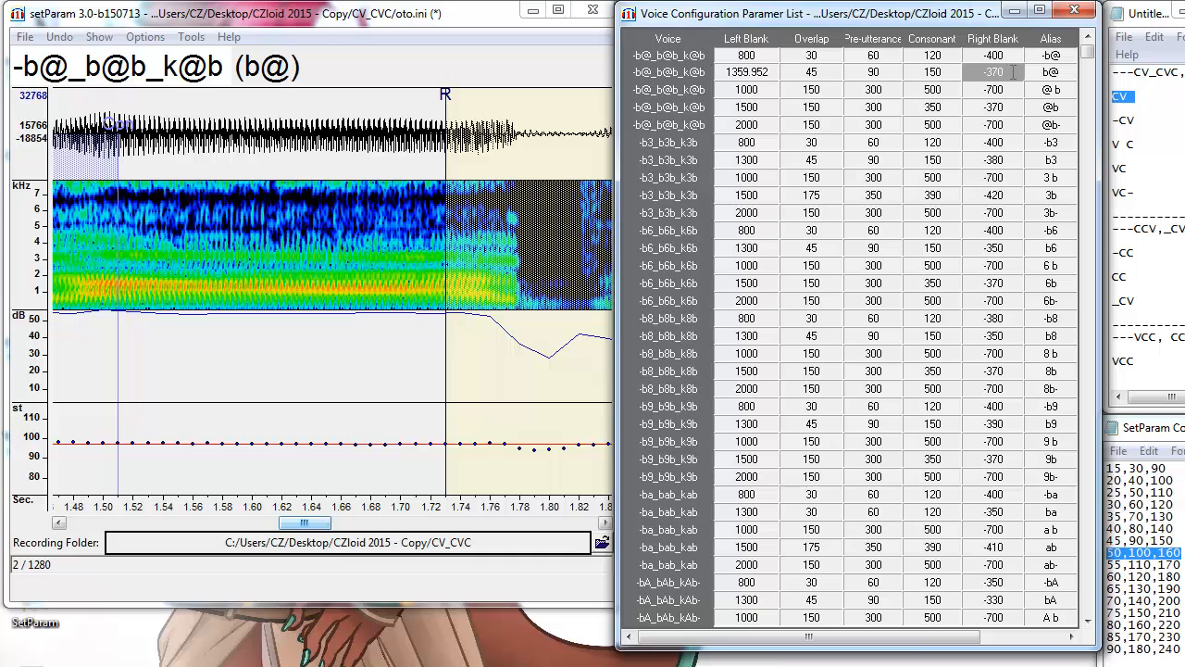
pyautogui.write('-350')
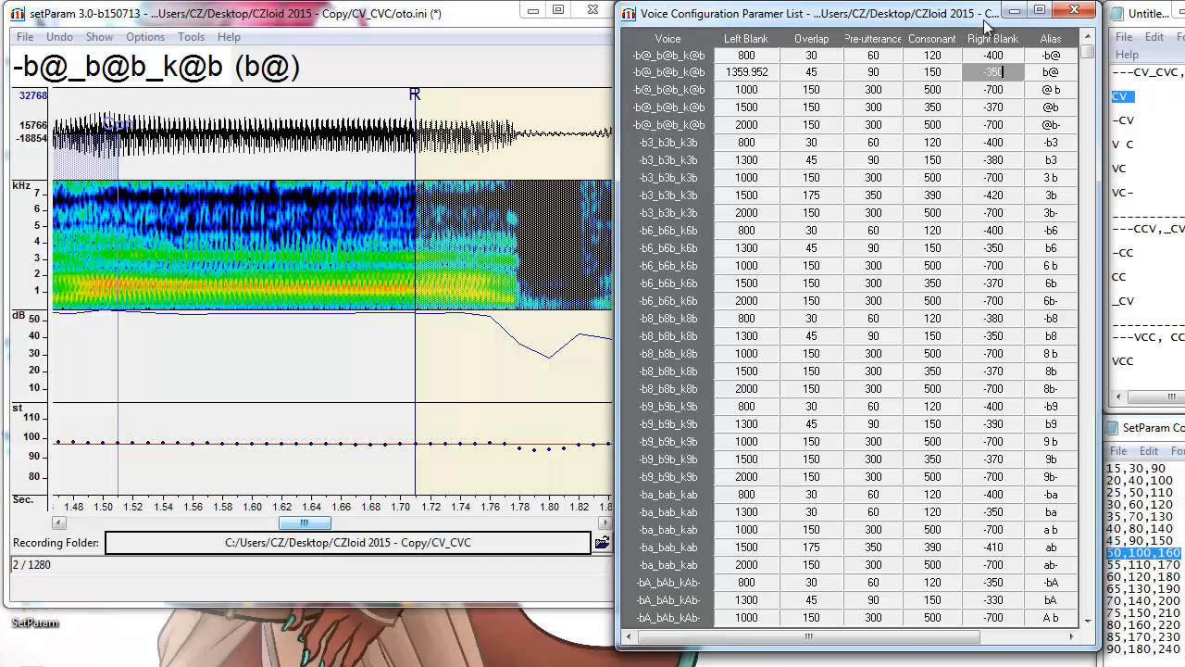
pyautogui.moveTo(315, 525); pyautogui.dragTo(298, 525)
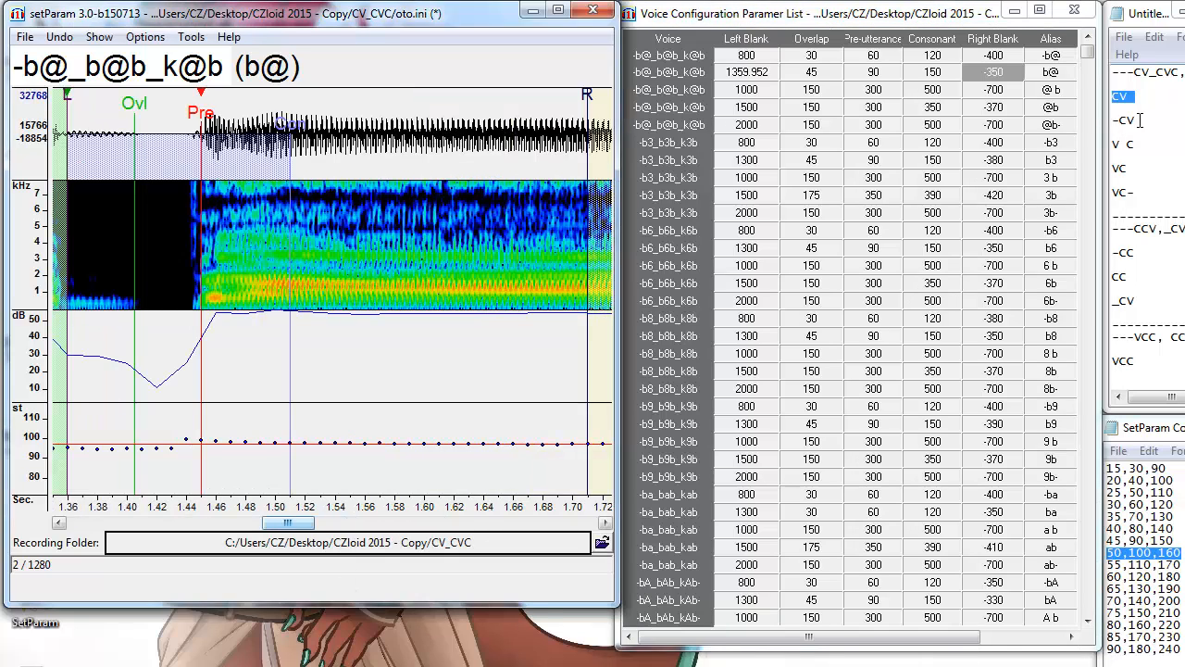
pyautogui.moveTo(1140, 120); pyautogui.dragTo(1111, 124)
pyautogui.click(1115, 126)
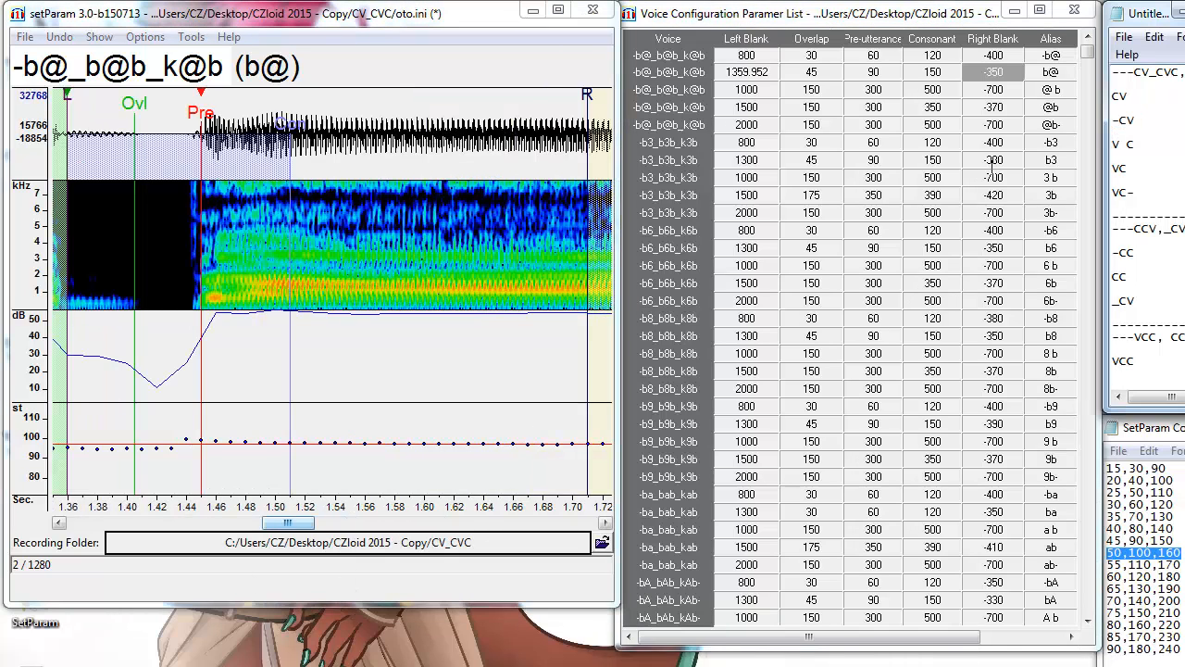
pyautogui.click(1009, 58)
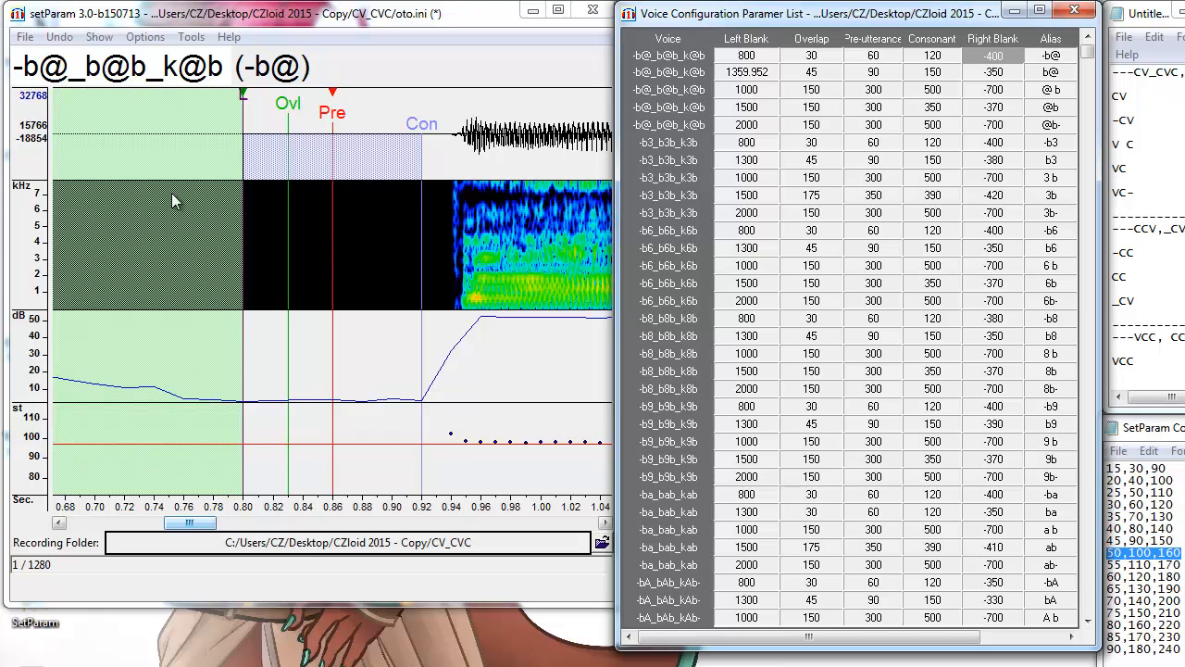
# Place the -b@ pre-utterance at the consonant onset (left blank 886.081), then go to the @ b entry.
pyautogui.click(460, 304)
pyautogui.moveTo(460, 303); pyautogui.dragTo(461, 311)
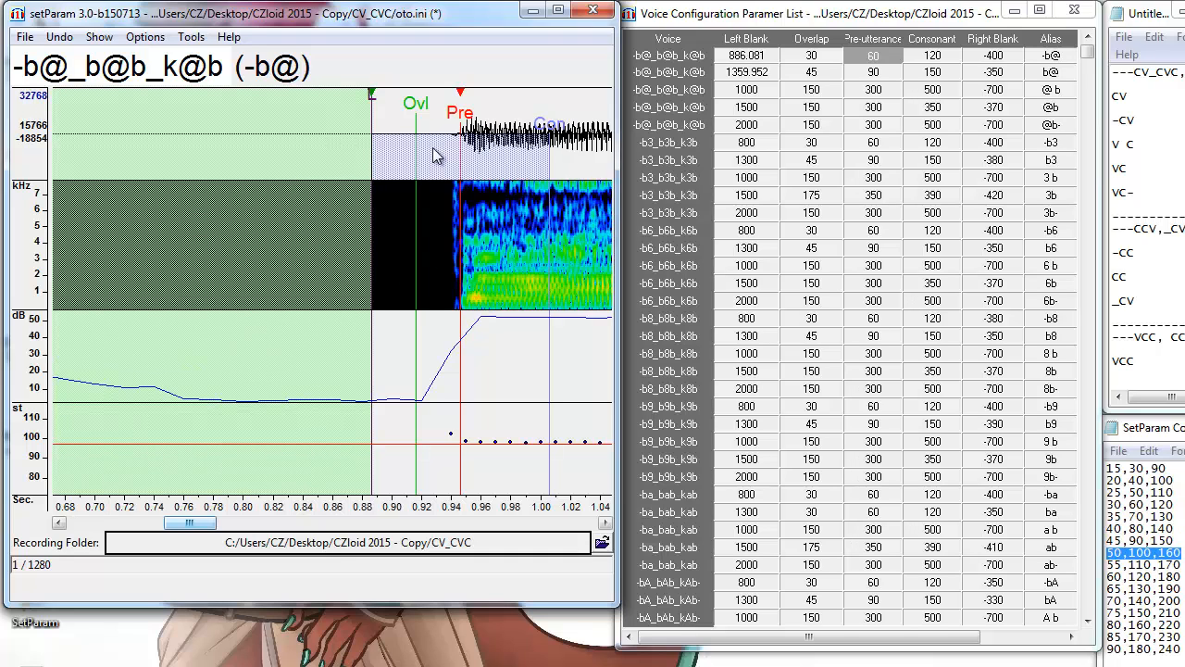
pyautogui.scroll(-5, 405, 202)
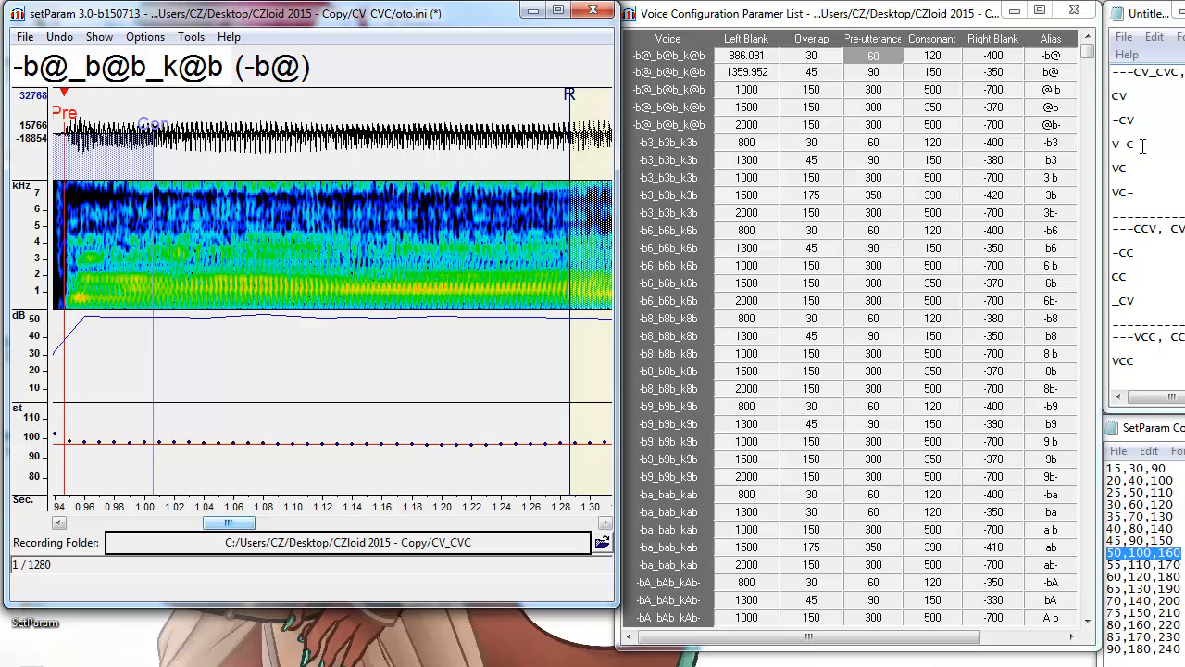
pyautogui.moveTo(1142, 147); pyautogui.dragTo(1103, 141)
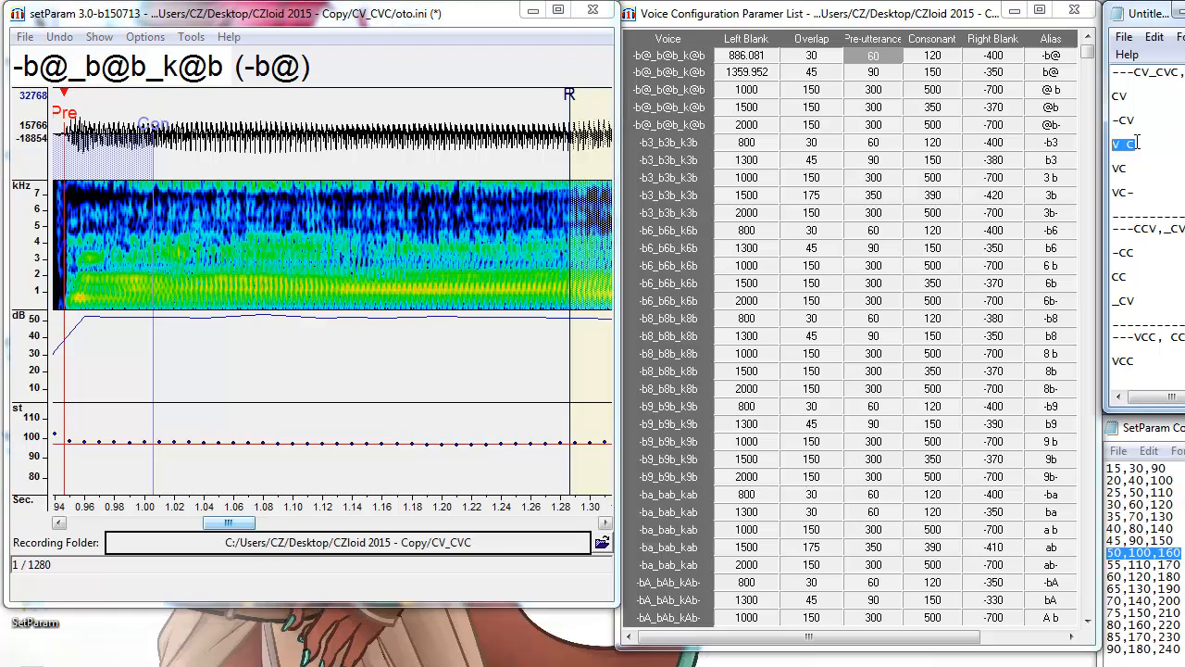
pyautogui.click(1051, 89)
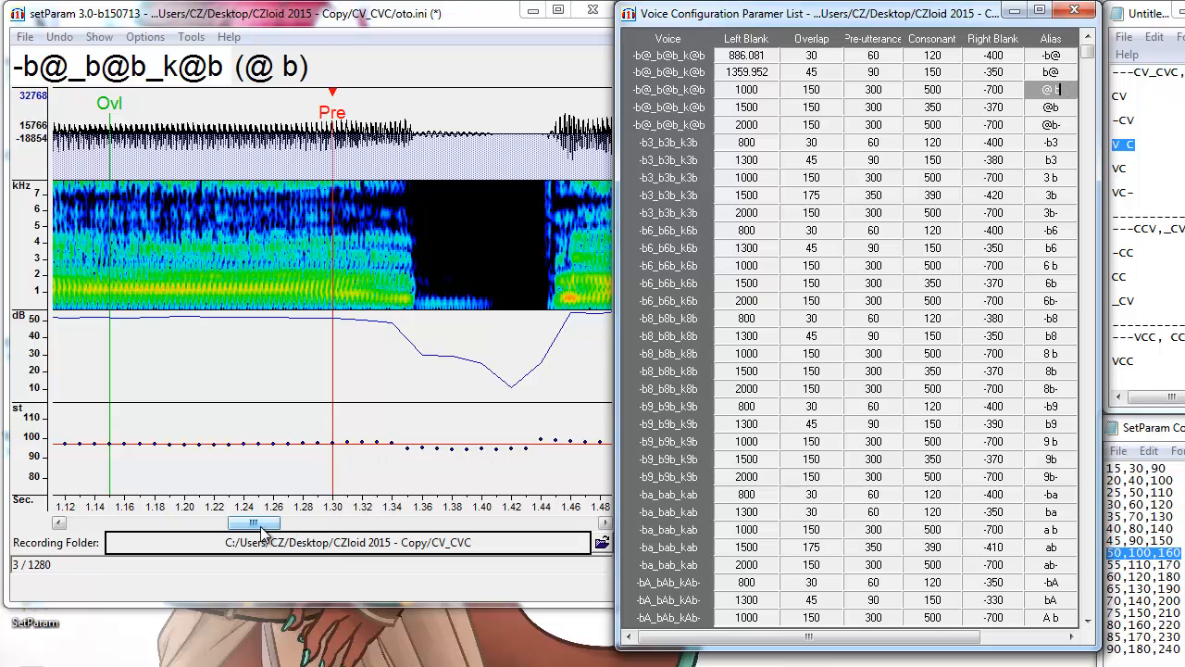
# Set the @ b pre-utterance at the vowel end (left blank 1055.905), checking it against b@.
pyautogui.click(416, 310)
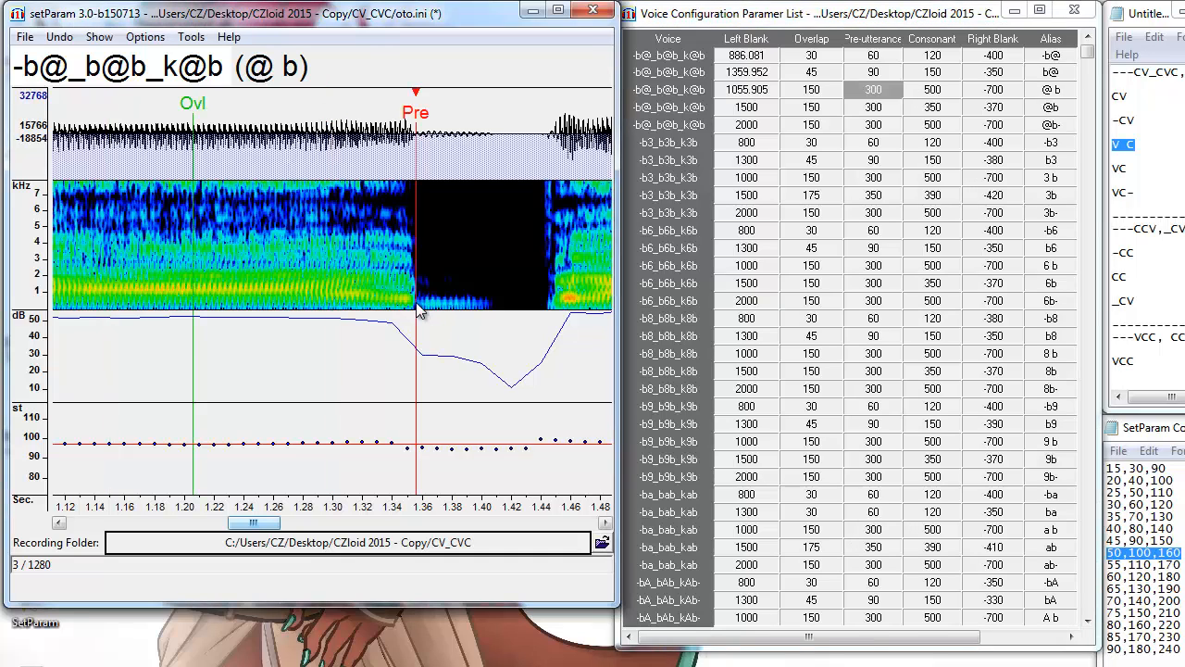
pyautogui.moveTo(249, 527); pyautogui.dragTo(236, 527)
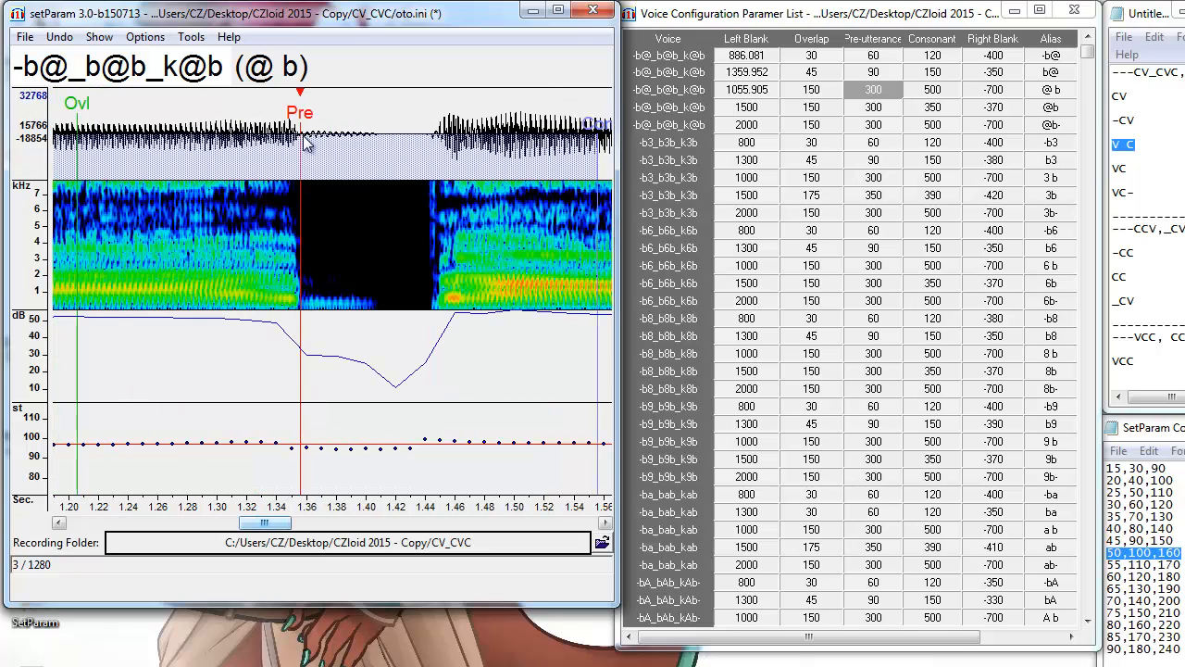
pyautogui.click(1065, 72)
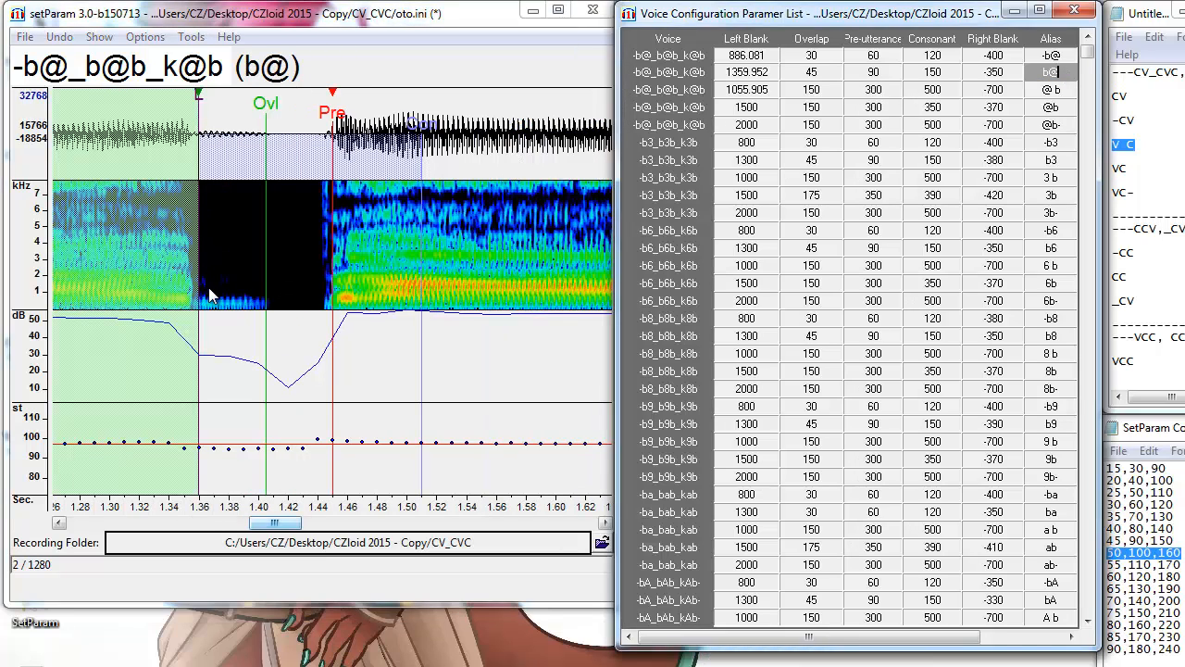
pyautogui.click(1065, 89)
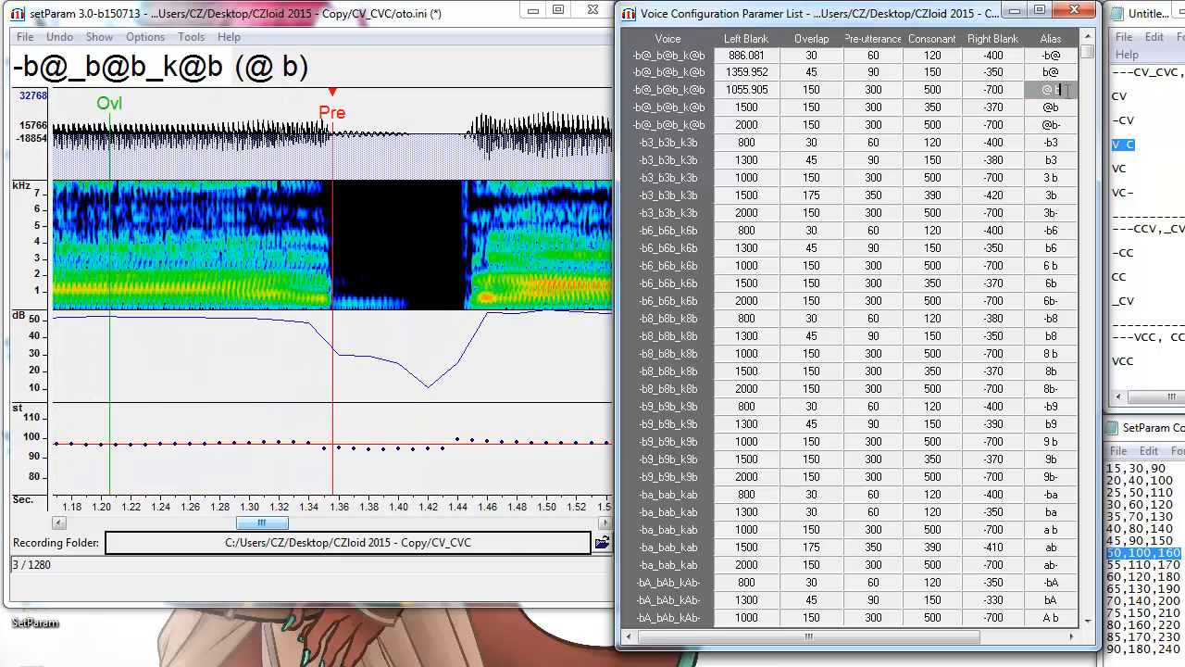
pyautogui.click(422, 226)
pyautogui.scroll(-2, 415, 171)
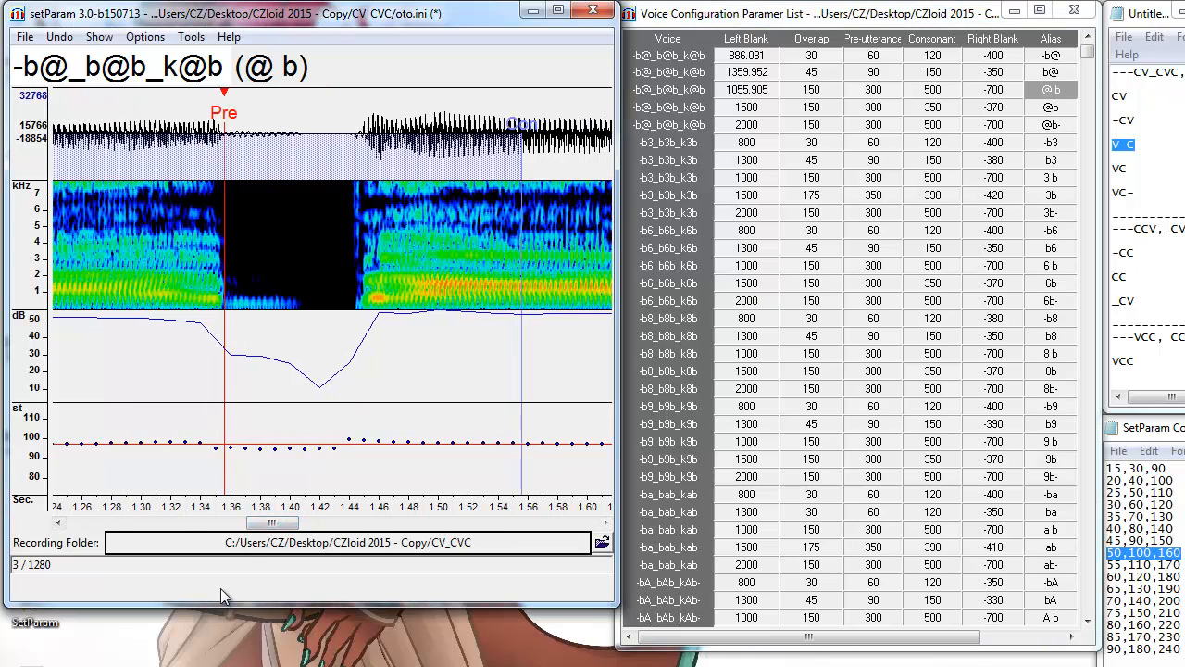
pyautogui.moveTo(277, 524); pyautogui.dragTo(315, 524)
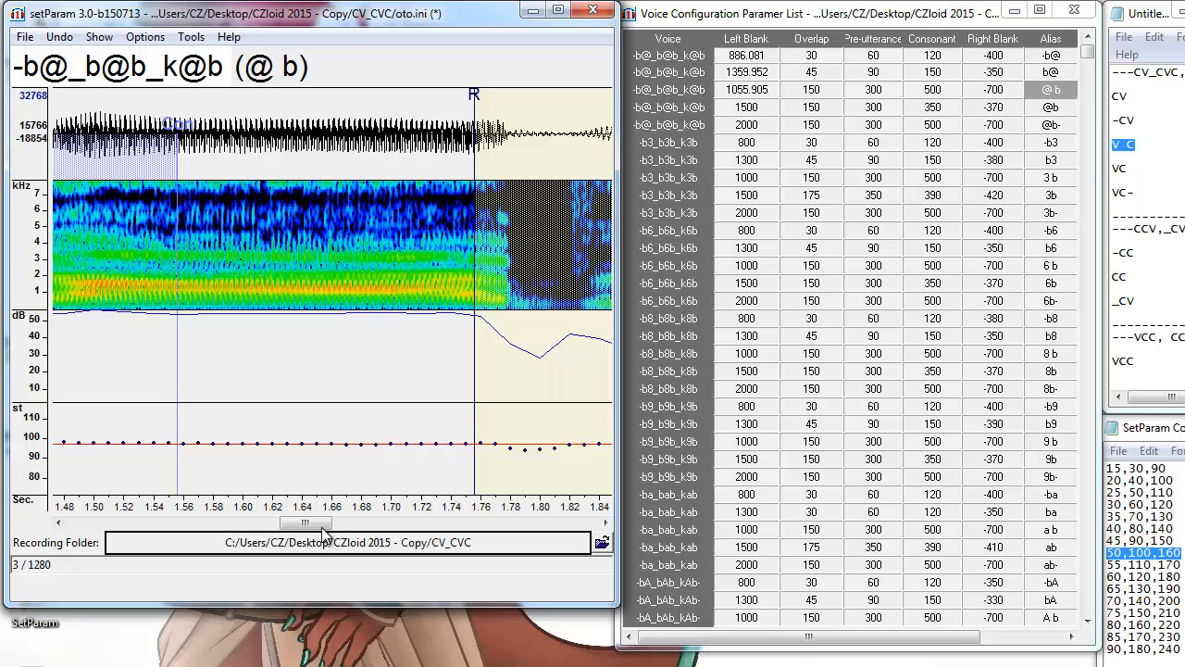
pyautogui.moveTo(323, 531); pyautogui.dragTo(265, 531)
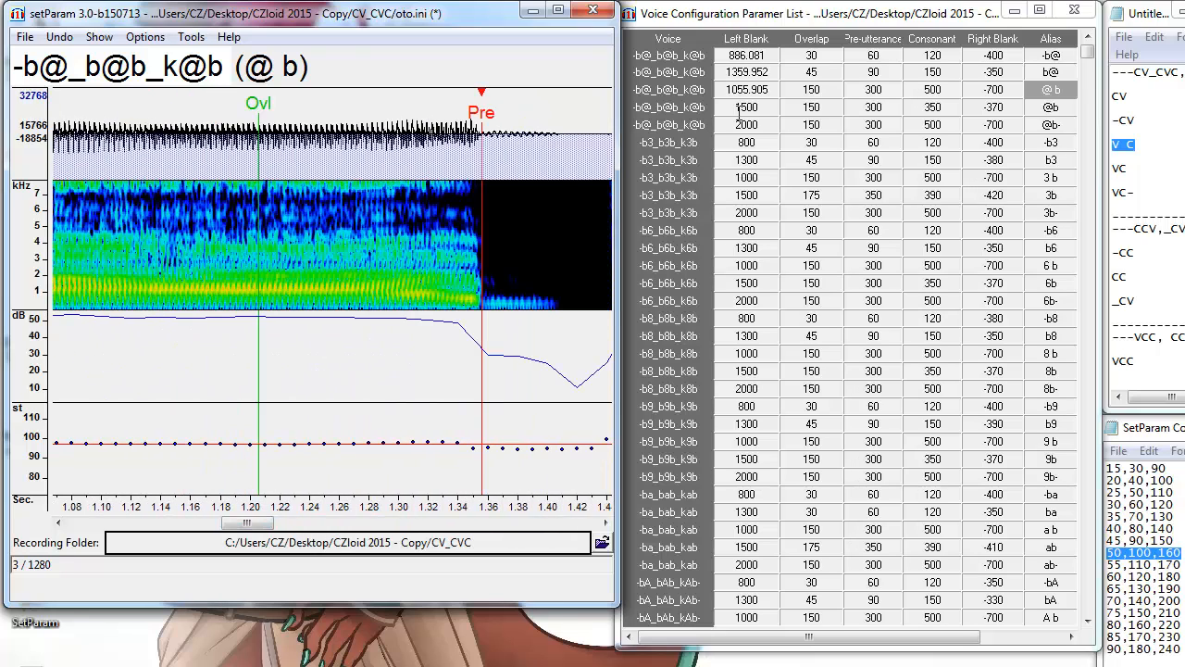
pyautogui.click(1135, 165)
pyautogui.moveTo(1109, 168); pyautogui.dragTo(1131, 168)
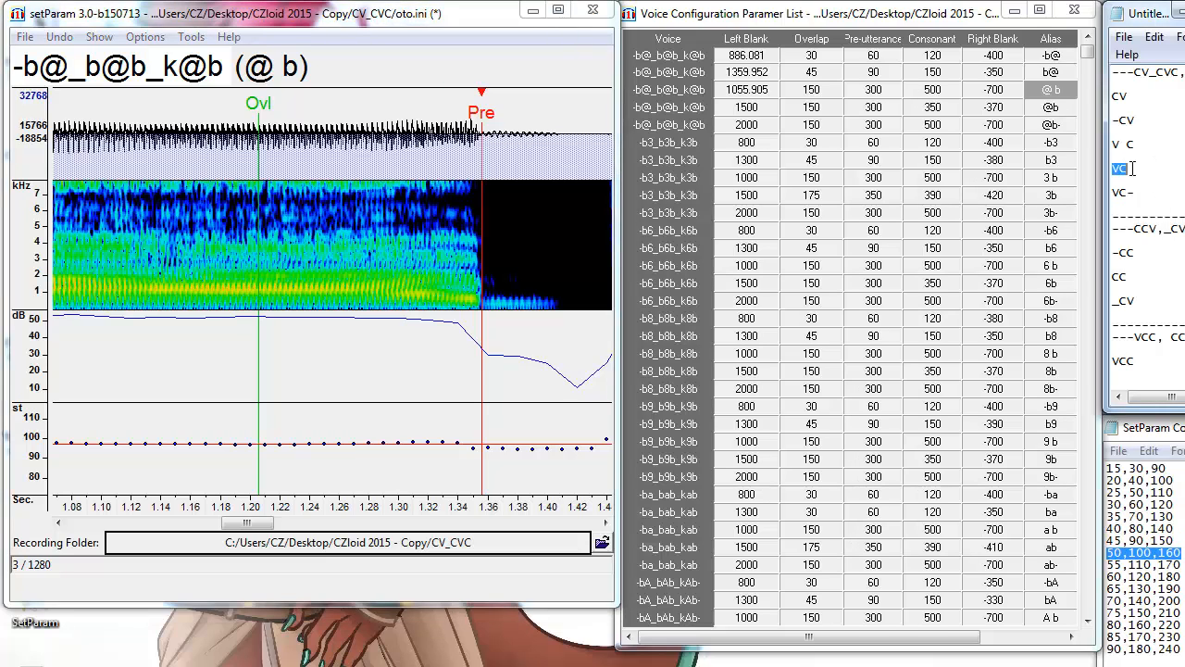
pyautogui.click(1070, 106)
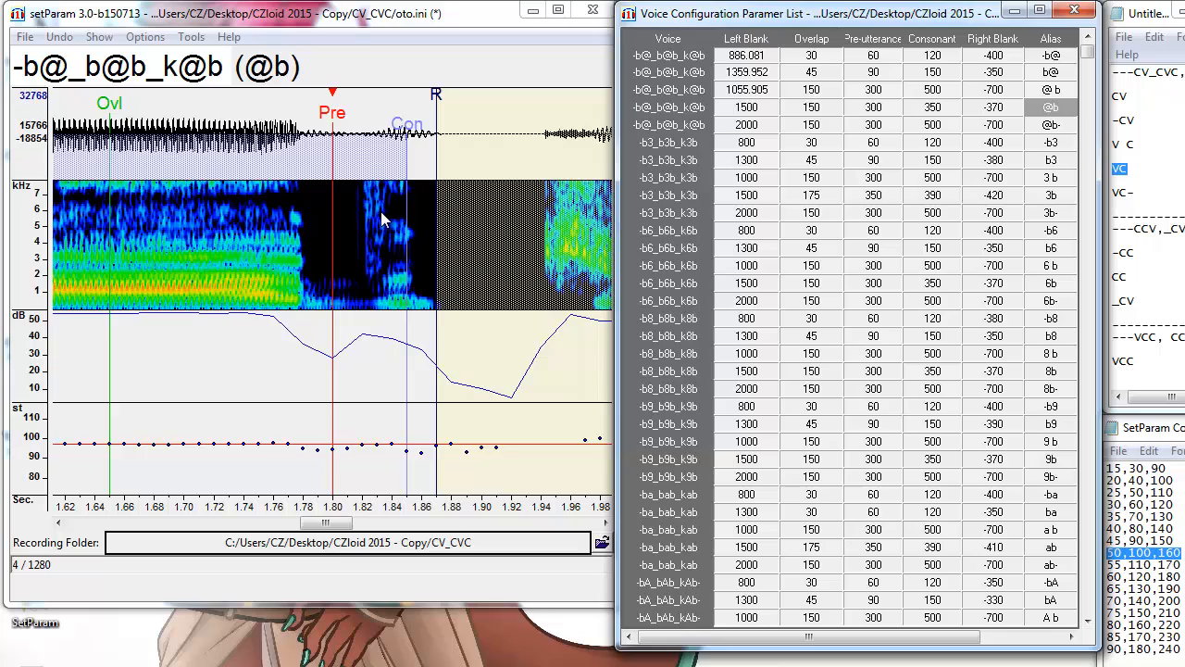
# Place the @b pre-utterance at the consonant burst (left blank 1531.126), then go to @b-.
pyautogui.click(379, 310)
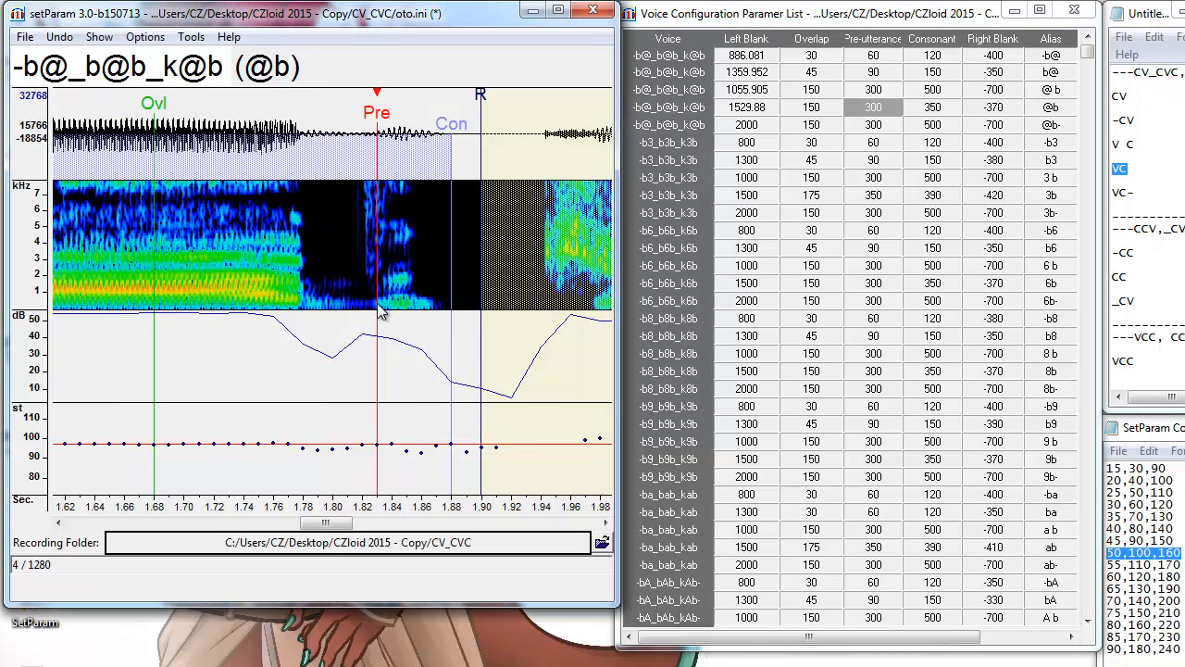
pyautogui.click(379, 310)
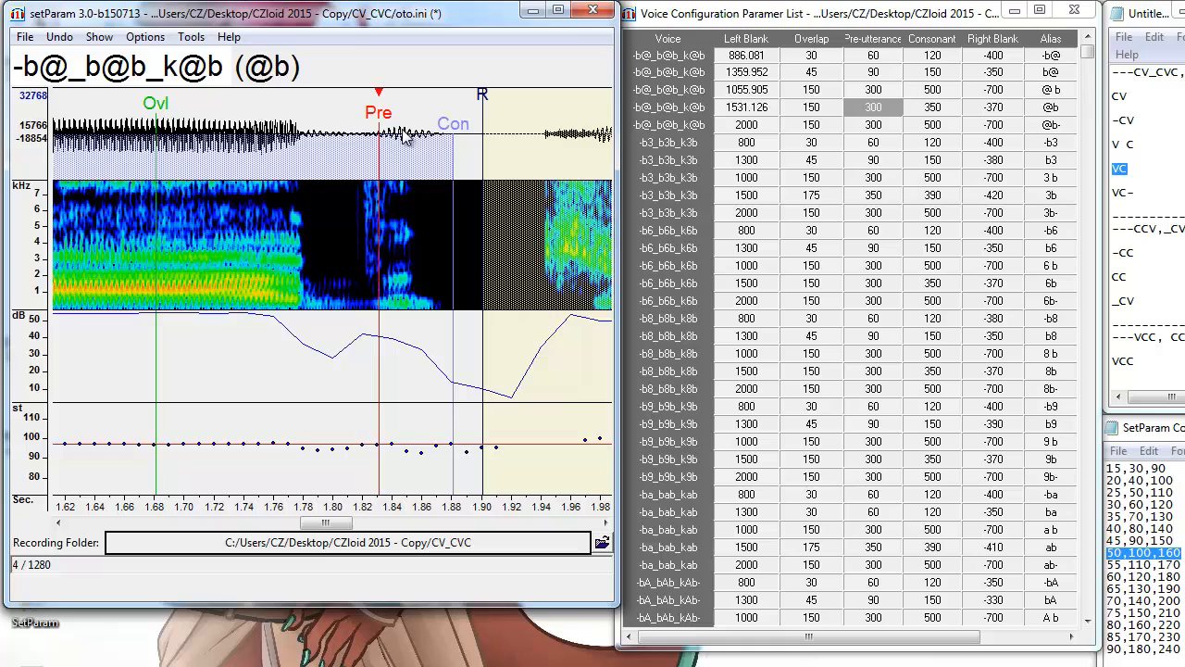
pyautogui.moveTo(327, 526); pyautogui.dragTo(322, 528)
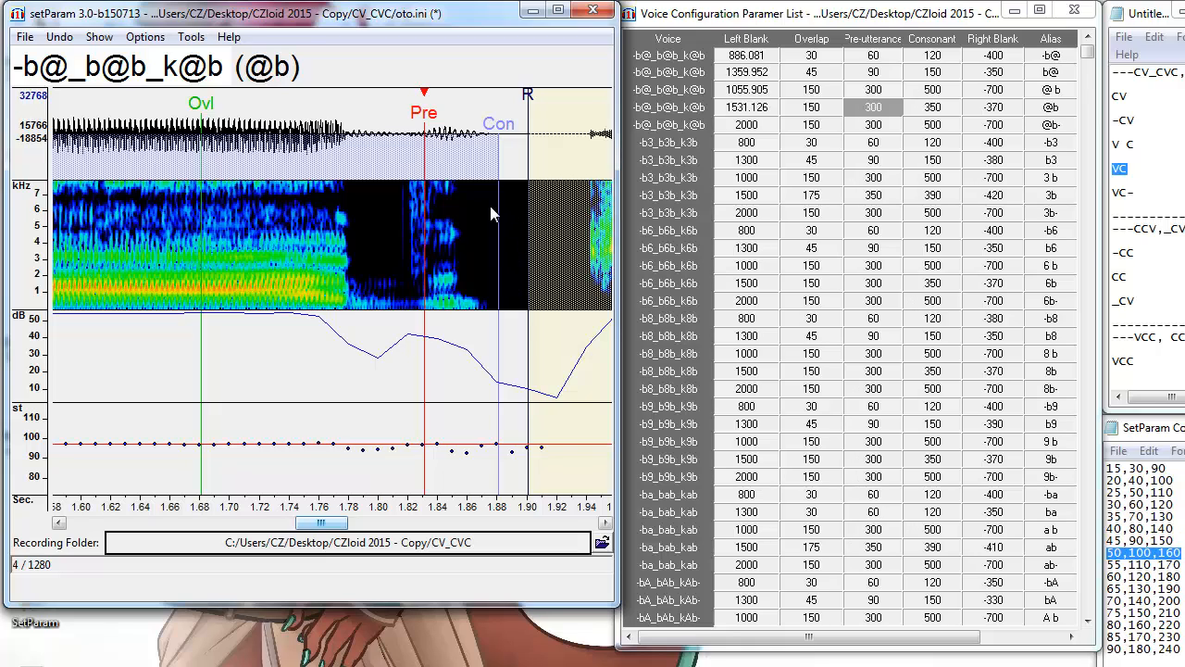
pyautogui.doubleClick(1115, 193)
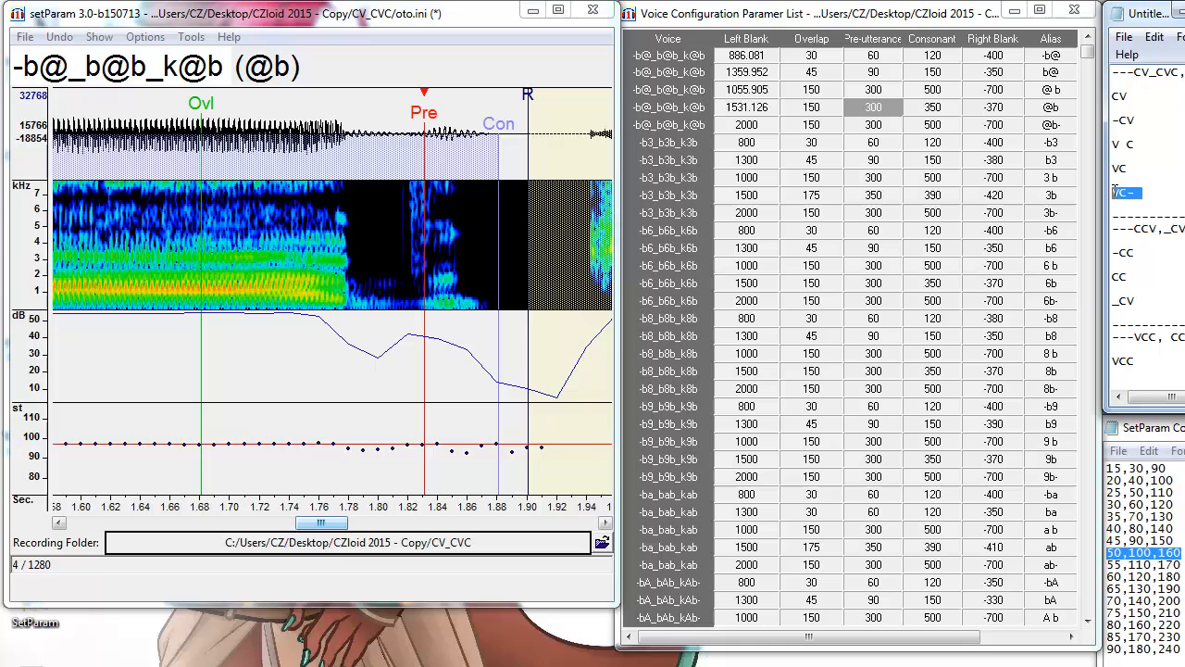
pyautogui.click(1056, 124)
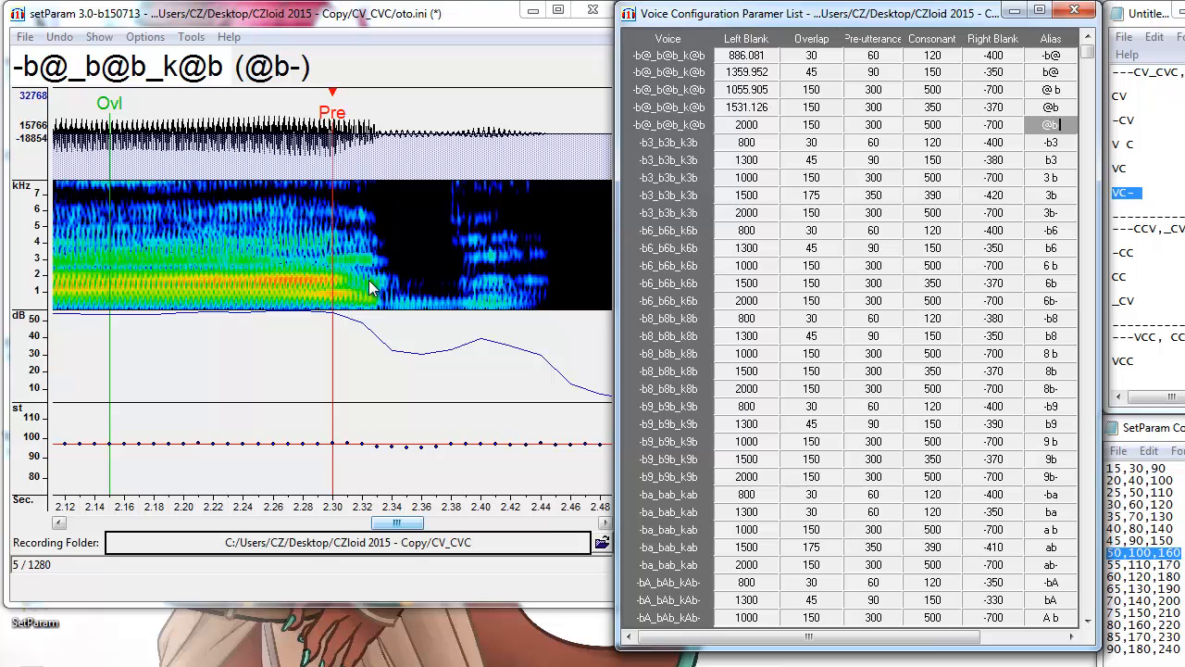
# Realign the @b- markers at the vowel's end, shifting its left blank to 2034.374.
pyautogui.moveTo(1110, 144); pyautogui.dragTo(1135, 145)
pyautogui.moveTo(1143, 192); pyautogui.dragTo(1111, 192)
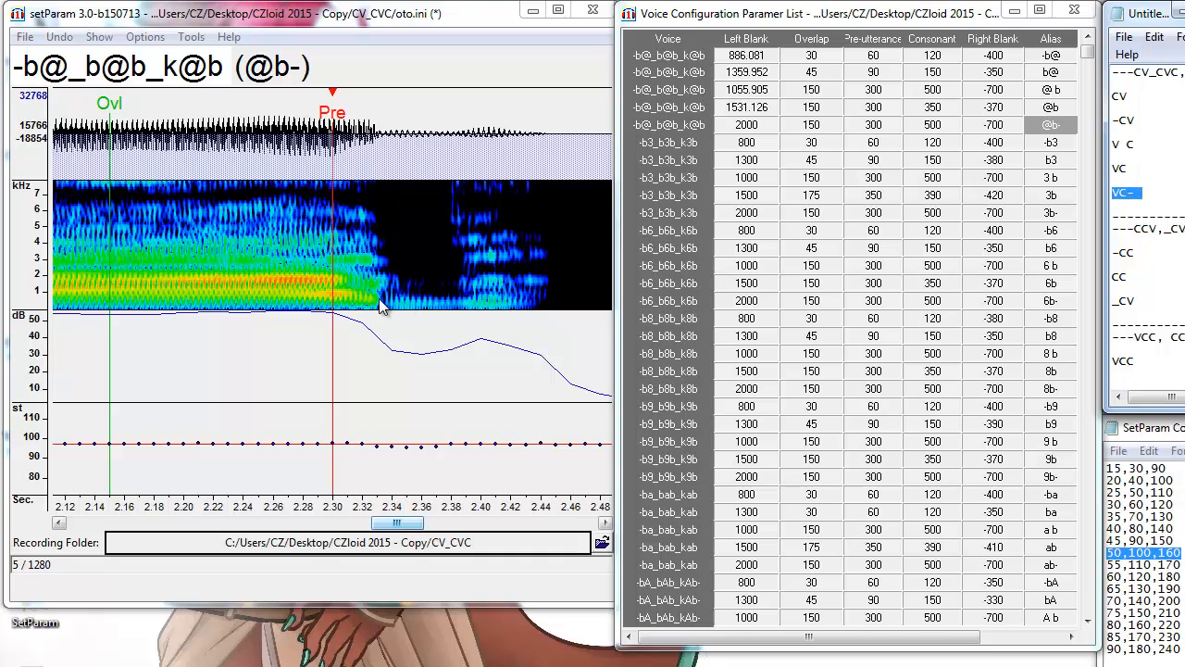
pyautogui.click(379, 306)
pyautogui.moveTo(379, 306); pyautogui.dragTo(383, 306)
pyautogui.scroll(-3, 465, 336)
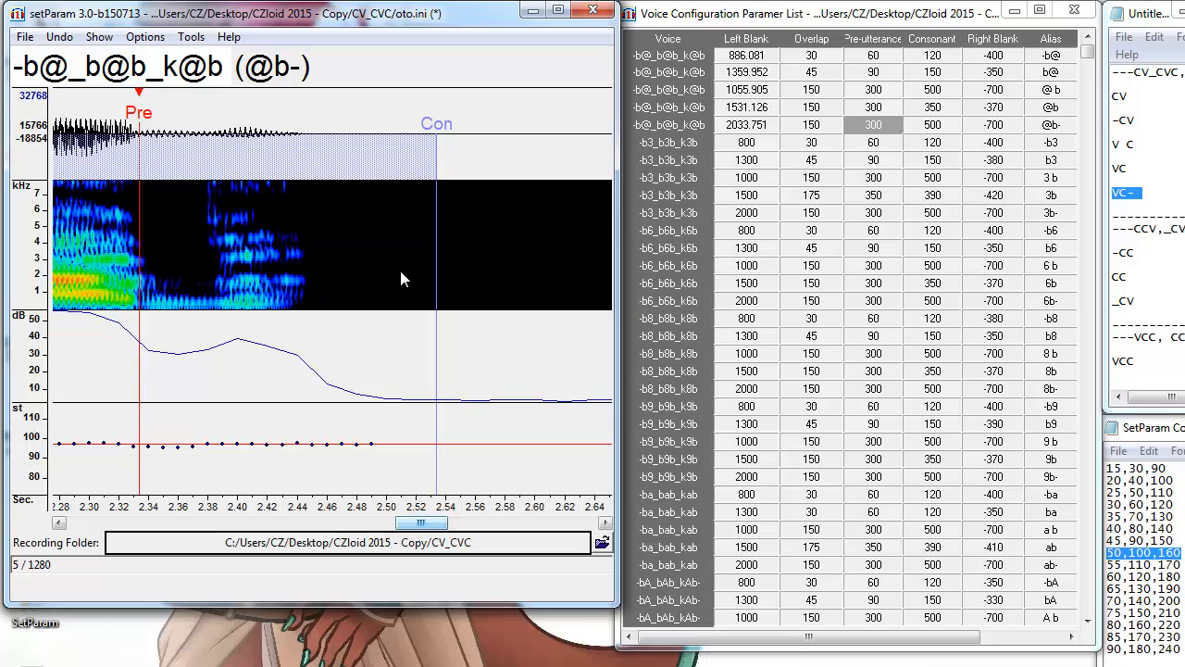
pyautogui.moveTo(438, 524); pyautogui.dragTo(458, 533)
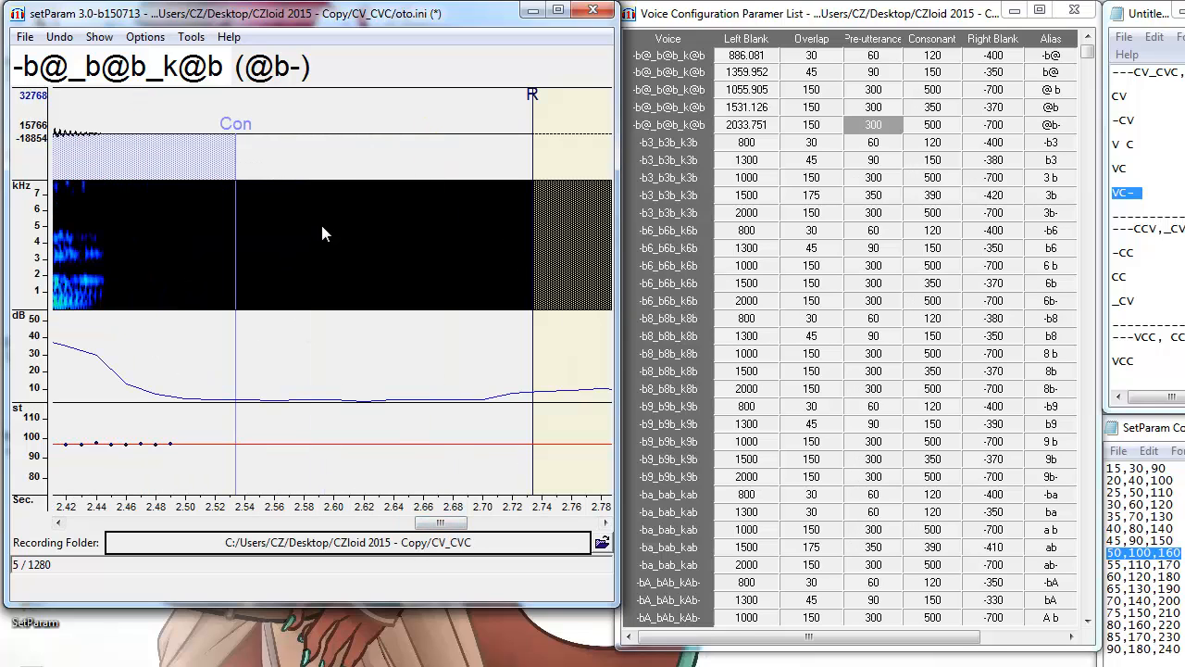
pyautogui.scroll(5, 432, 491)
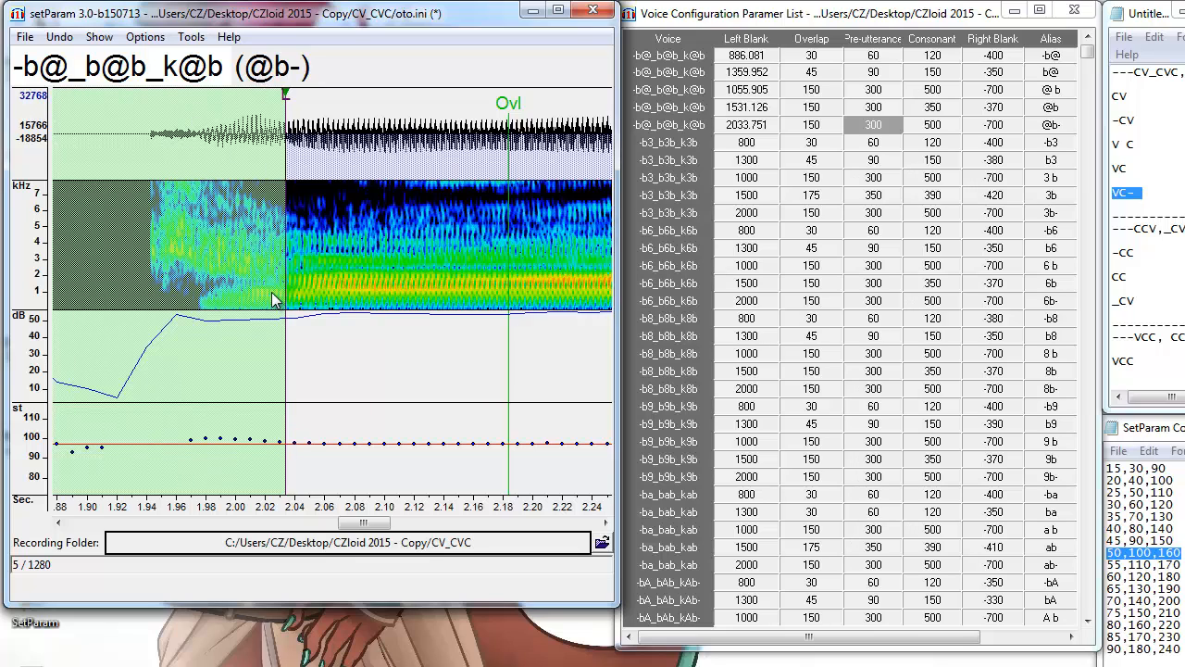
pyautogui.press('F1')
pyautogui.moveTo(370, 524); pyautogui.dragTo(409, 530)
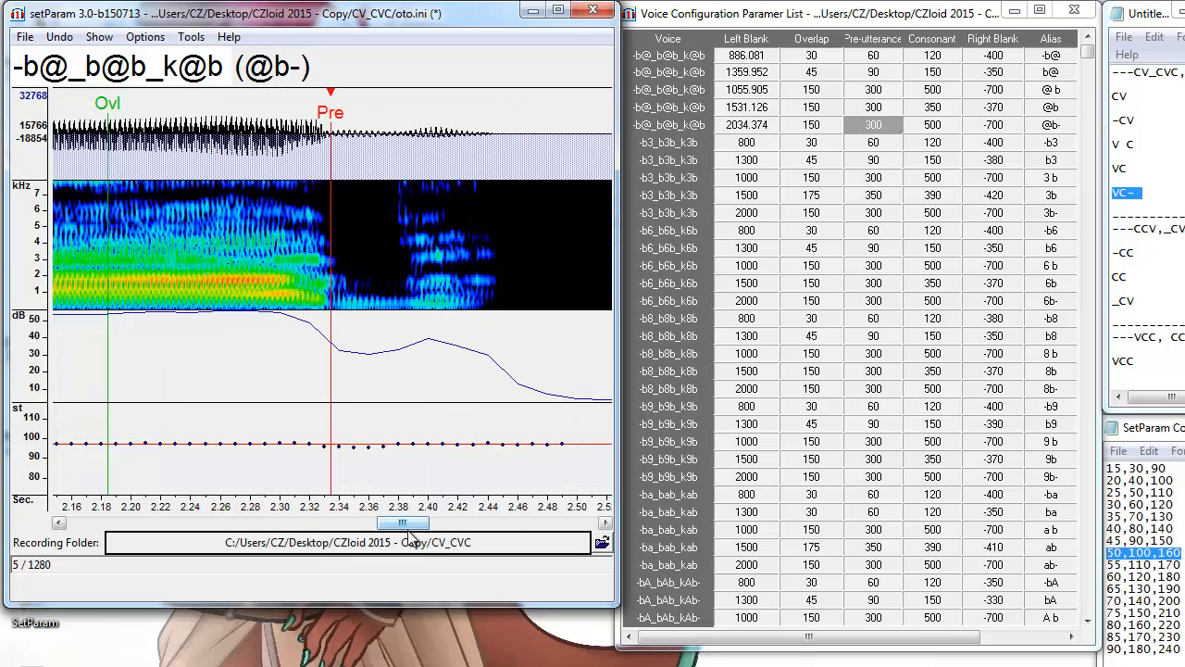
pyautogui.click(1051, 142)
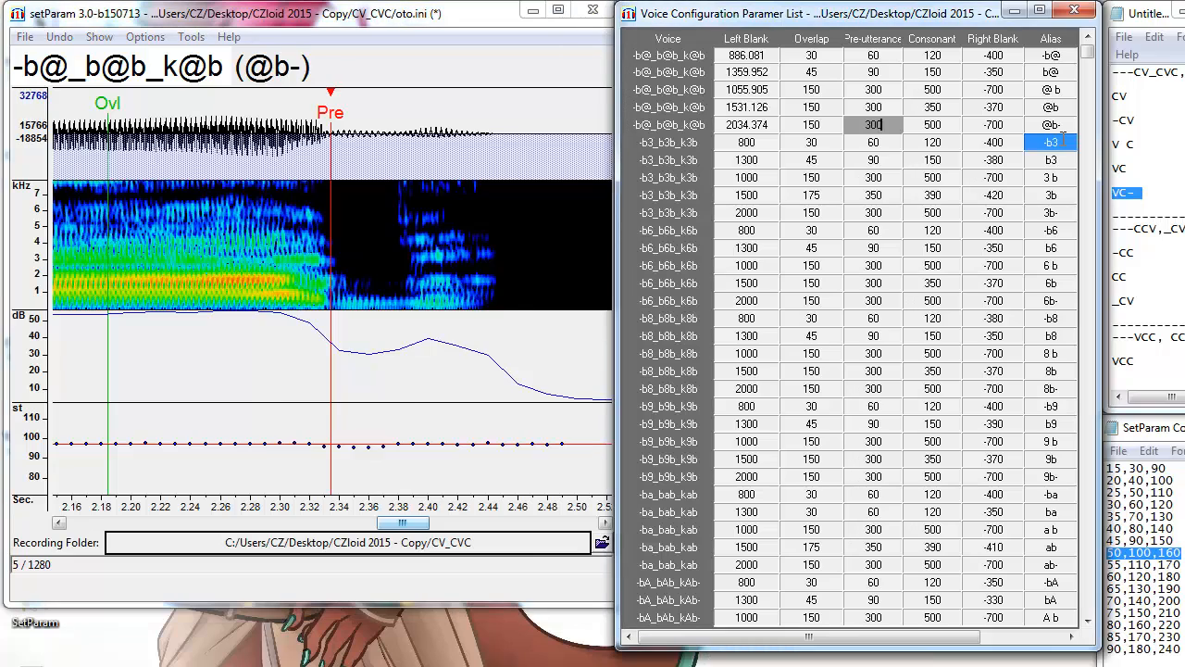
# Align pre-utterance for -b3, b3, 3 b, 3b and 3b- to their onsets, then mark progress in the notes.
pyautogui.click(440, 311)
pyautogui.press('F3')
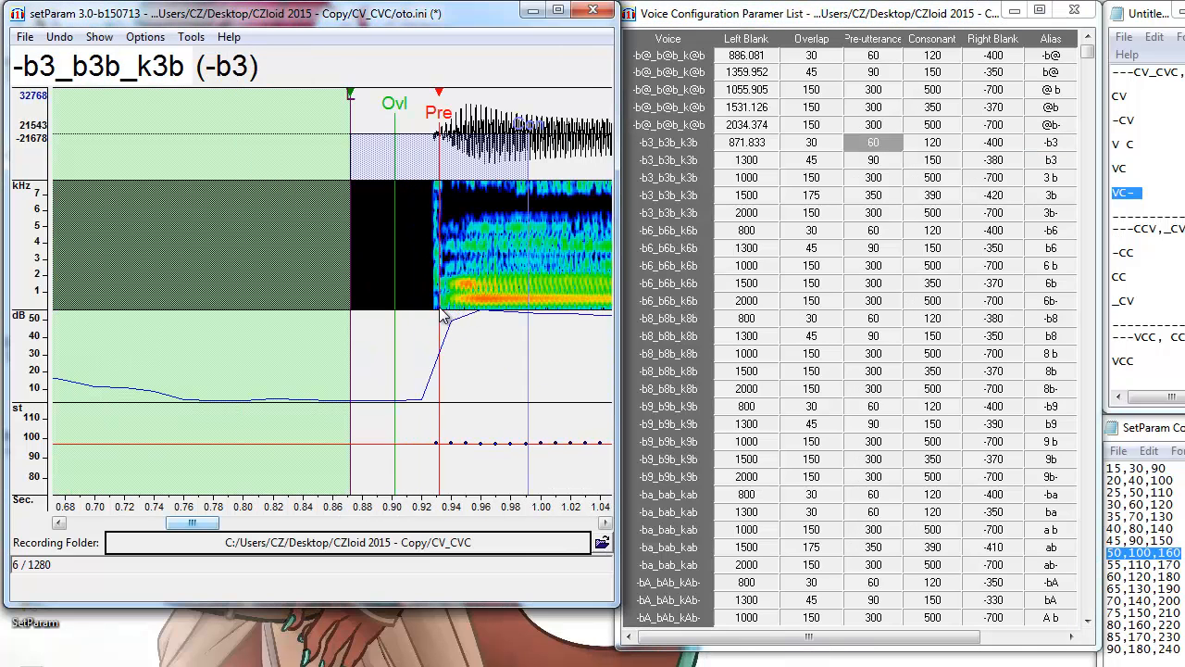
pyautogui.press('Down')
pyautogui.click(376, 313)
pyautogui.press('Down')
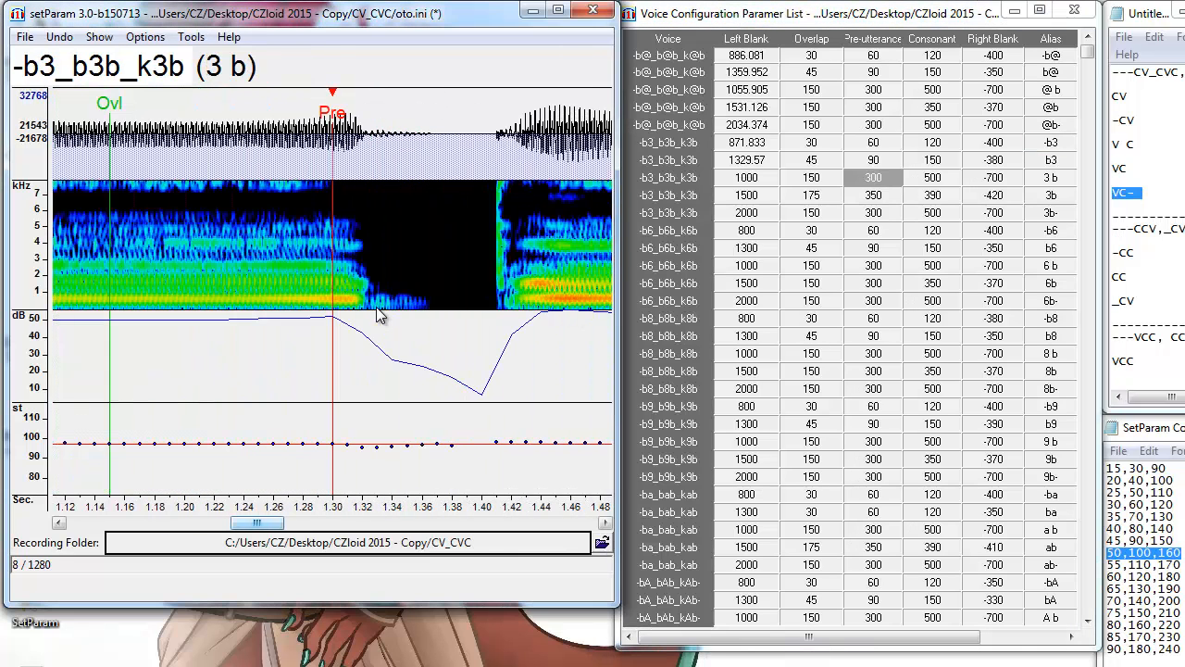
pyautogui.click(364, 306)
pyautogui.press('Down')
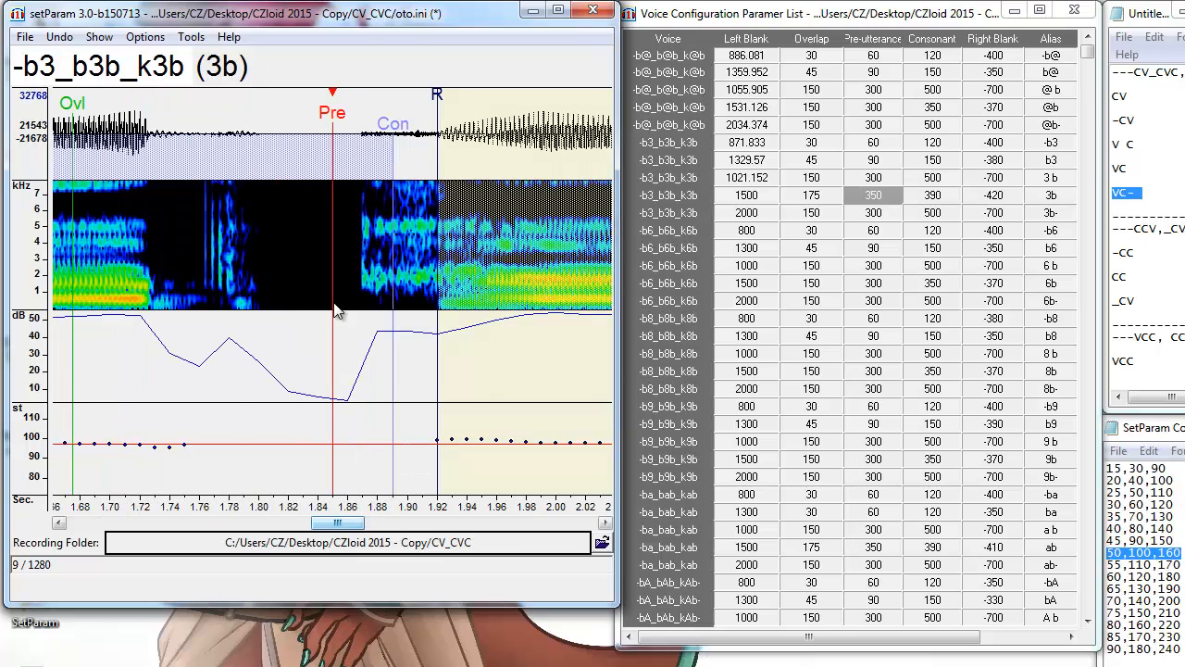
pyautogui.click(226, 305)
pyautogui.press('Down')
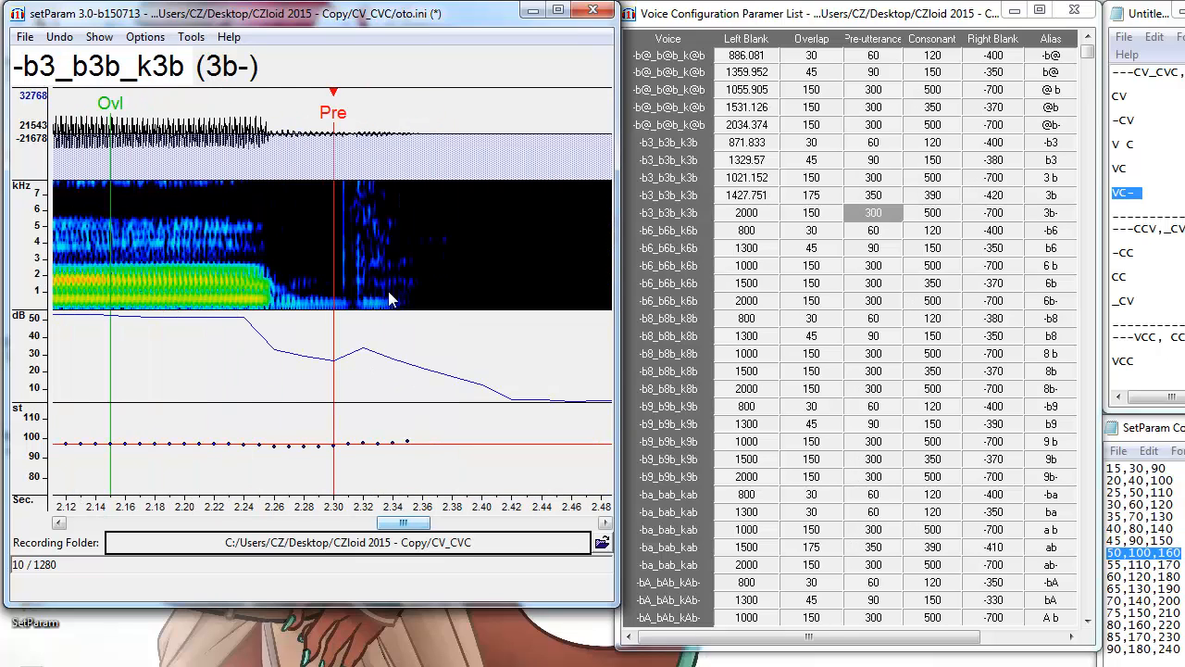
pyautogui.click(269, 306)
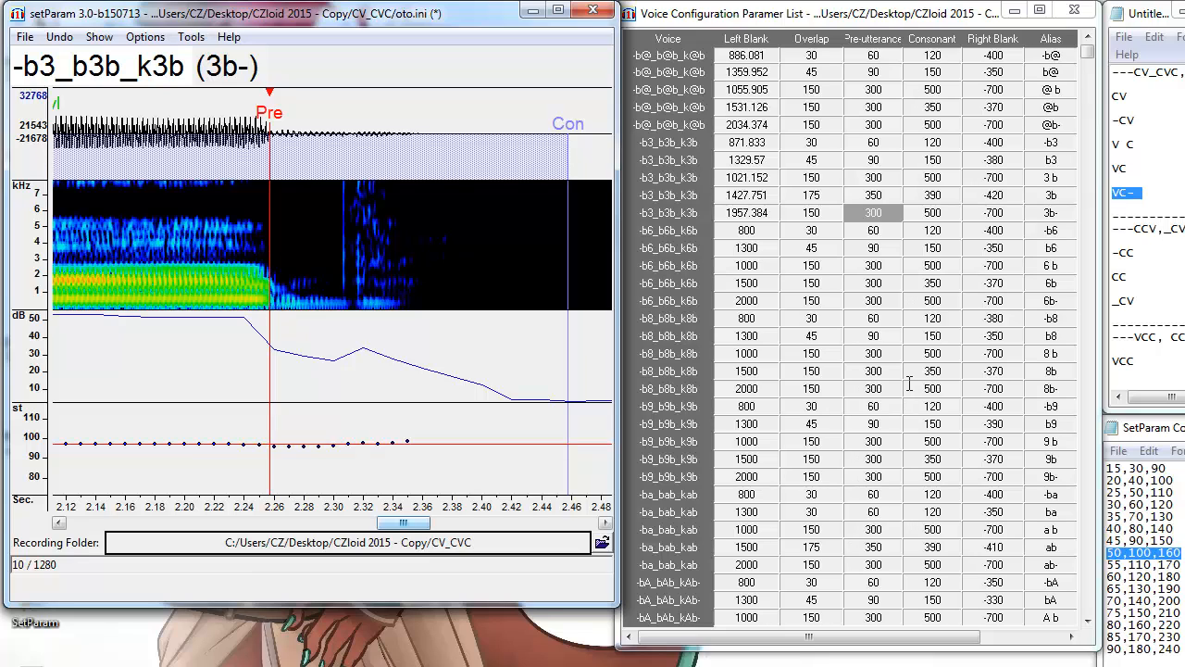
pyautogui.click(1146, 240)
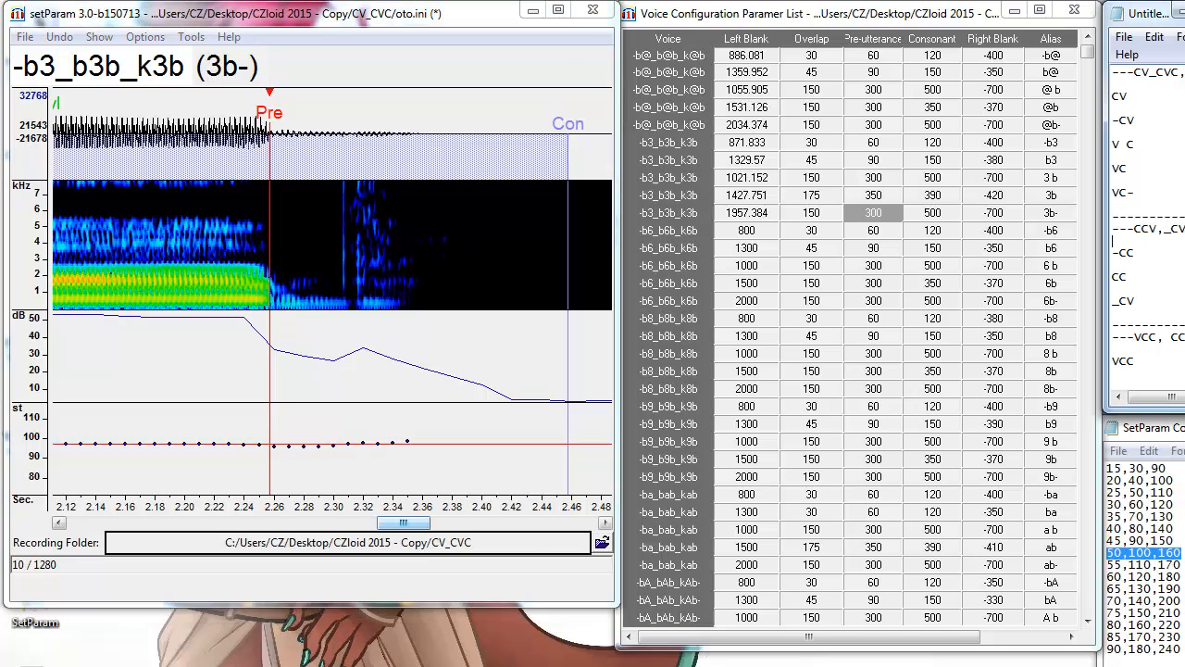
pyautogui.moveTo(1135, 192); pyautogui.dragTo(1109, 95)
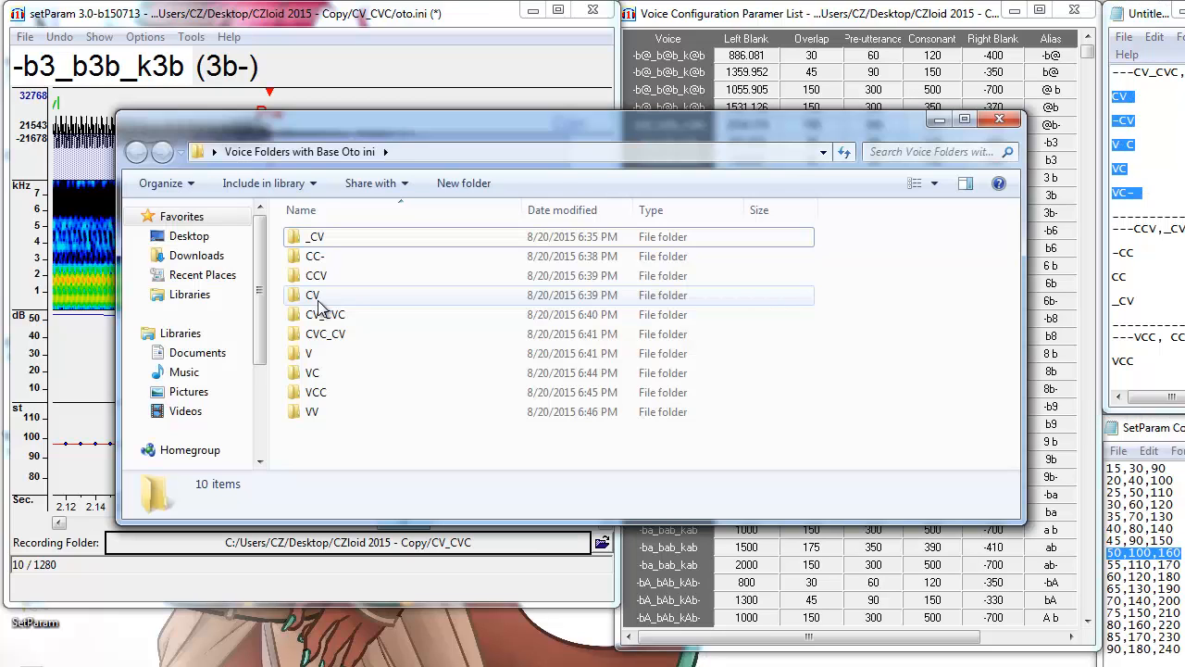
# Load the CV folder's oto.ini (681 entries, starting at -dd@) and minimize the voice folders window.
pyautogui.click(313, 295)
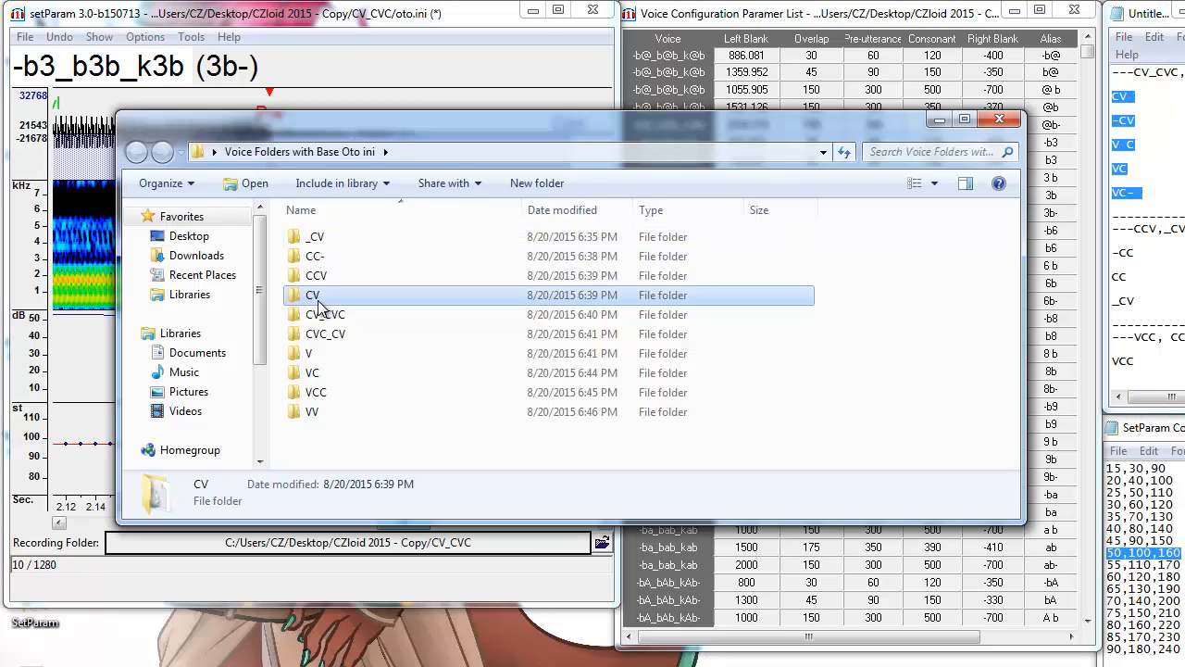
pyautogui.click(319, 374)
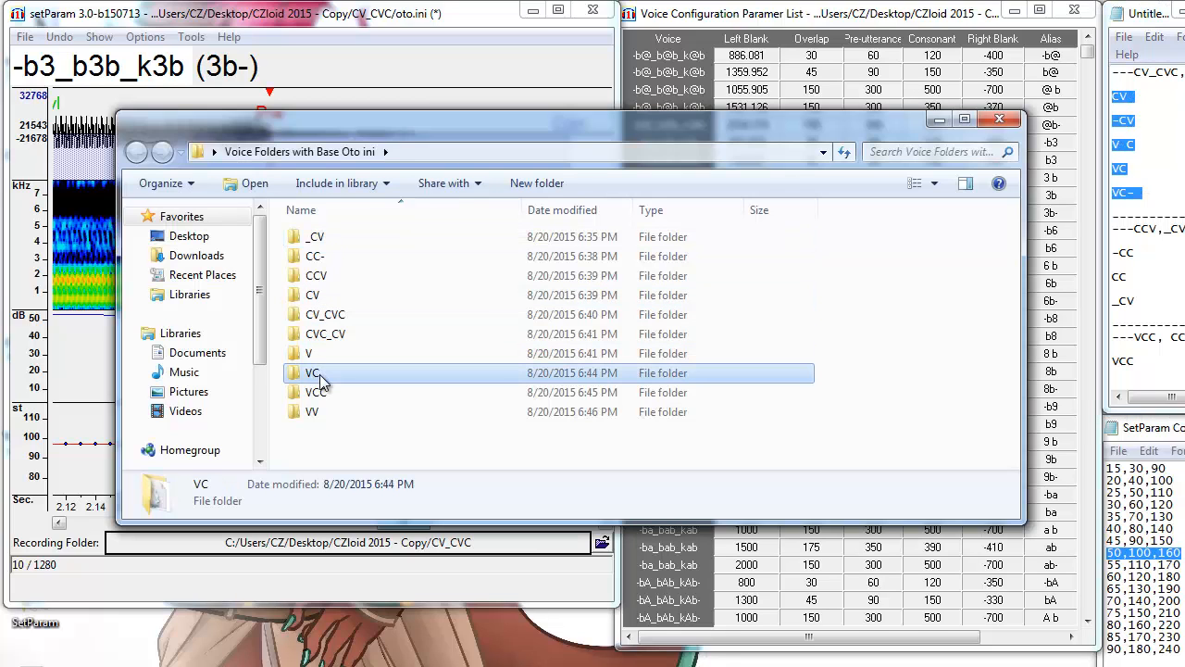
pyautogui.click(938, 119)
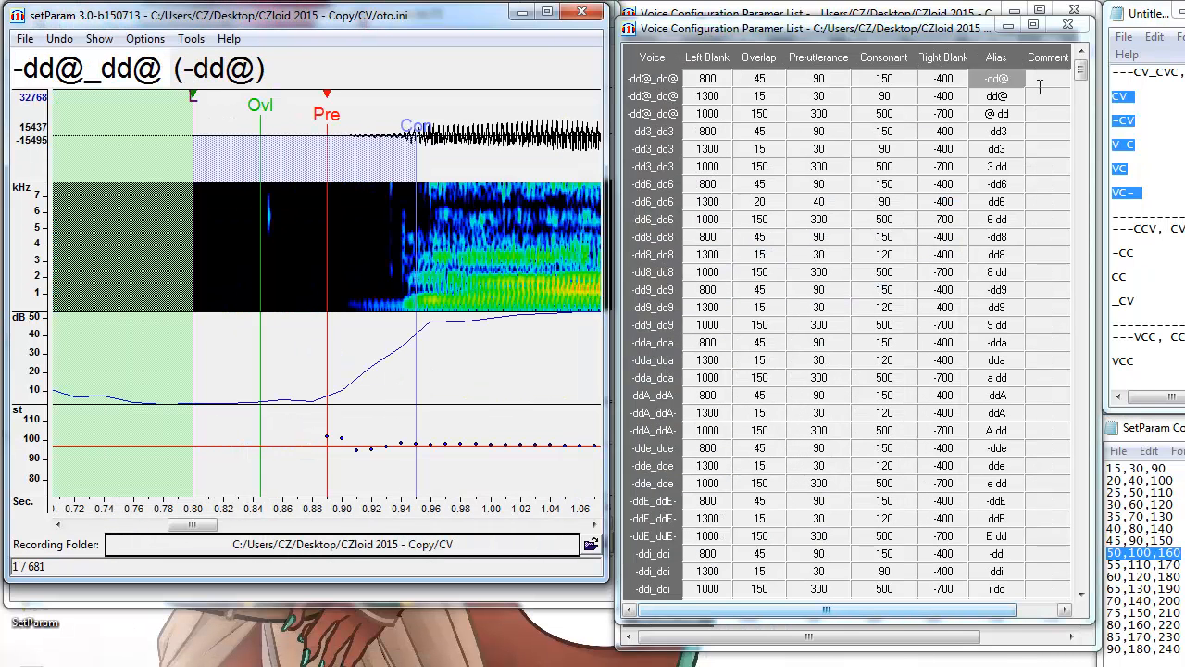
# Align pre-utterance for -dd@, dd@ and @ dd (left blanks 852.344, 1400.645, 1088.915).
pyautogui.click(408, 309)
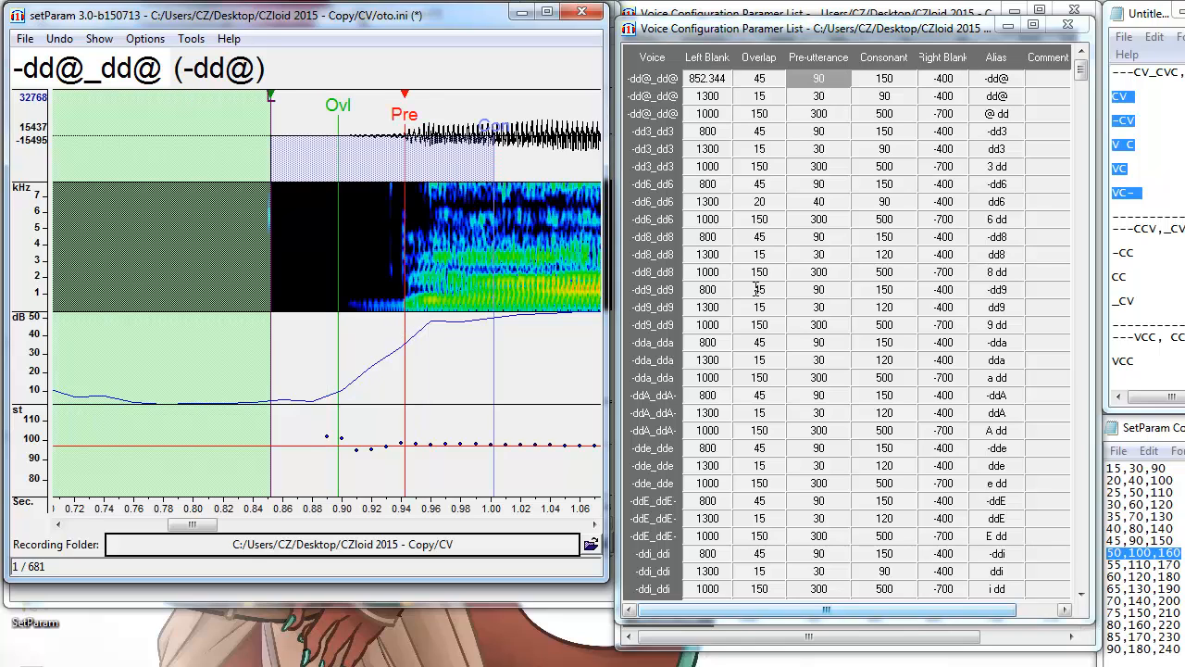
pyautogui.press('Down')
pyautogui.click(477, 317)
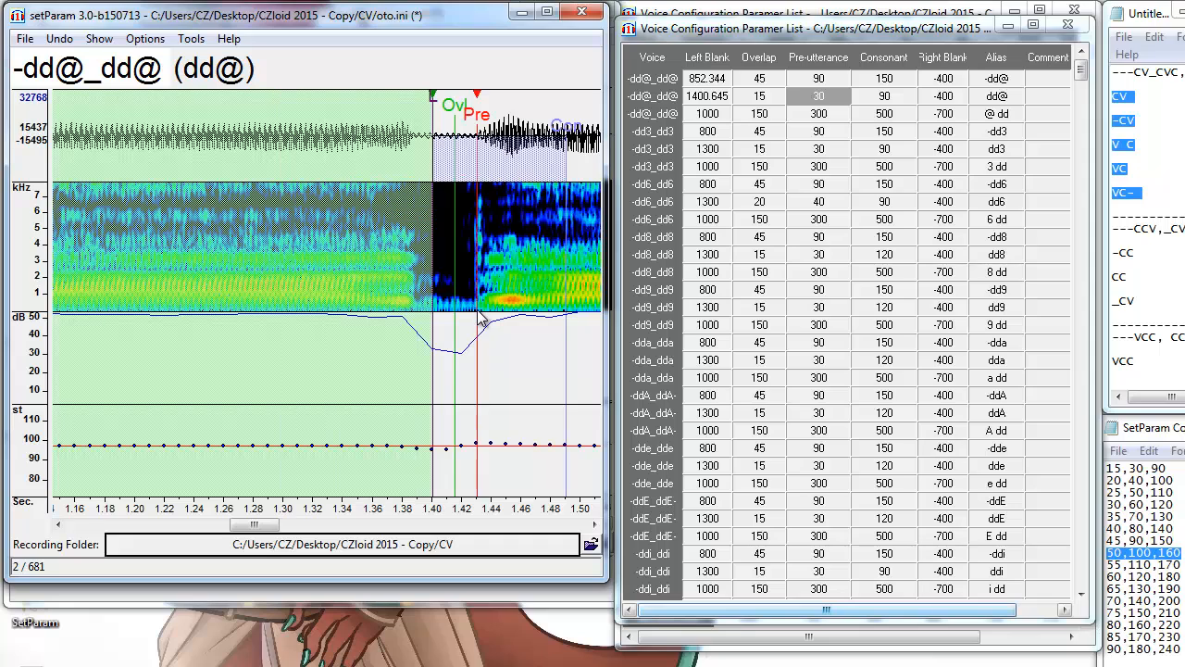
pyautogui.press('Down')
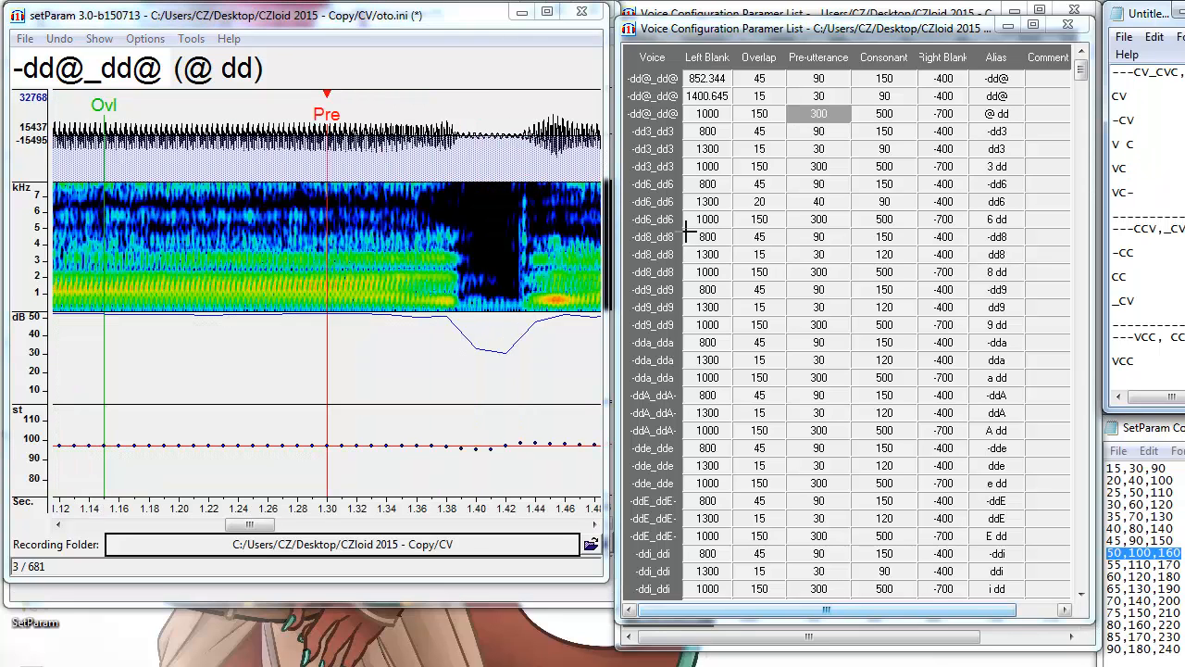
pyautogui.click(459, 298)
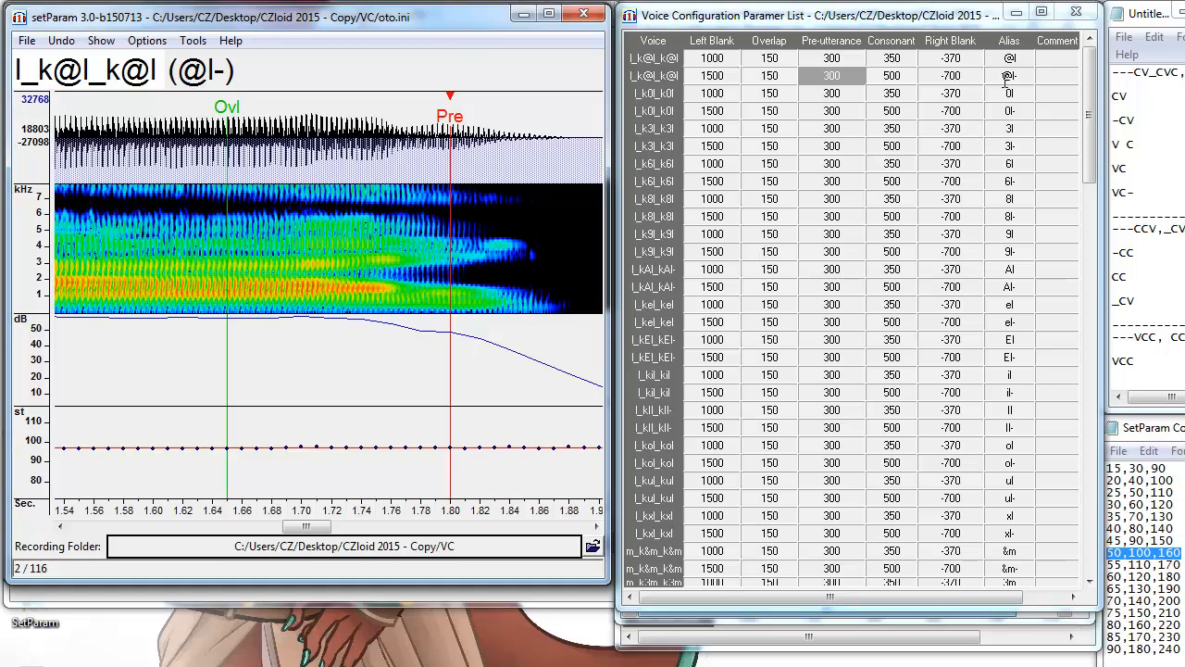
# Align the @l and @l- pre-utterances in the VC oto (left blanks 999.29 and 1463.328).
pyautogui.click(1021, 59)
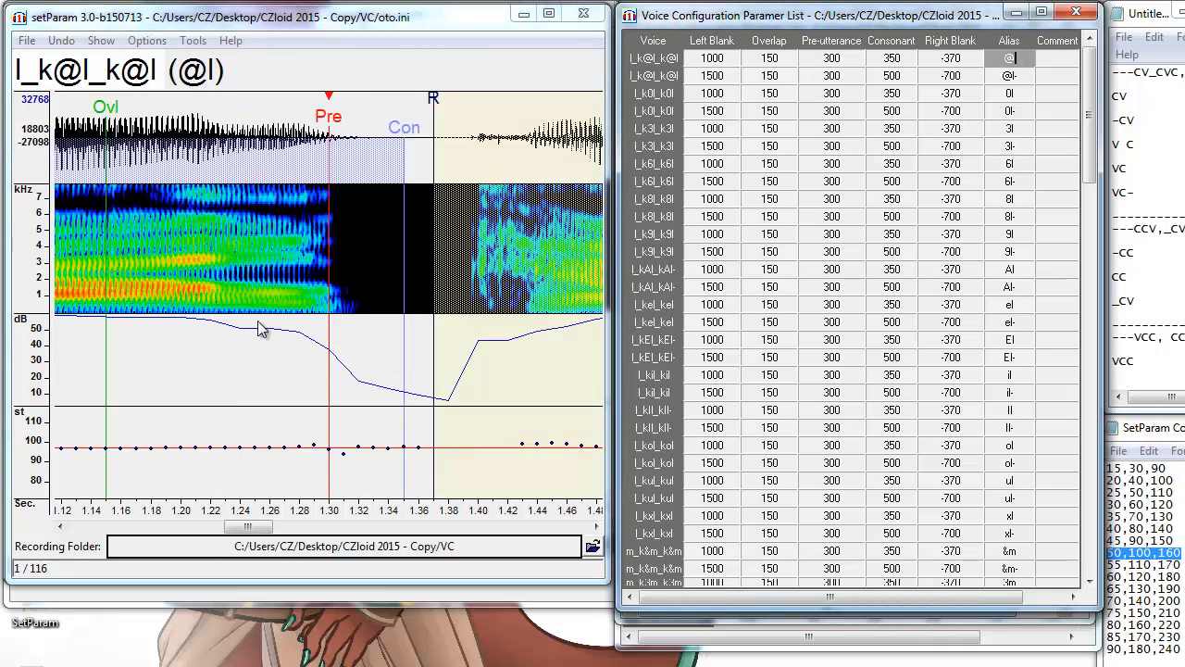
pyautogui.click(332, 319)
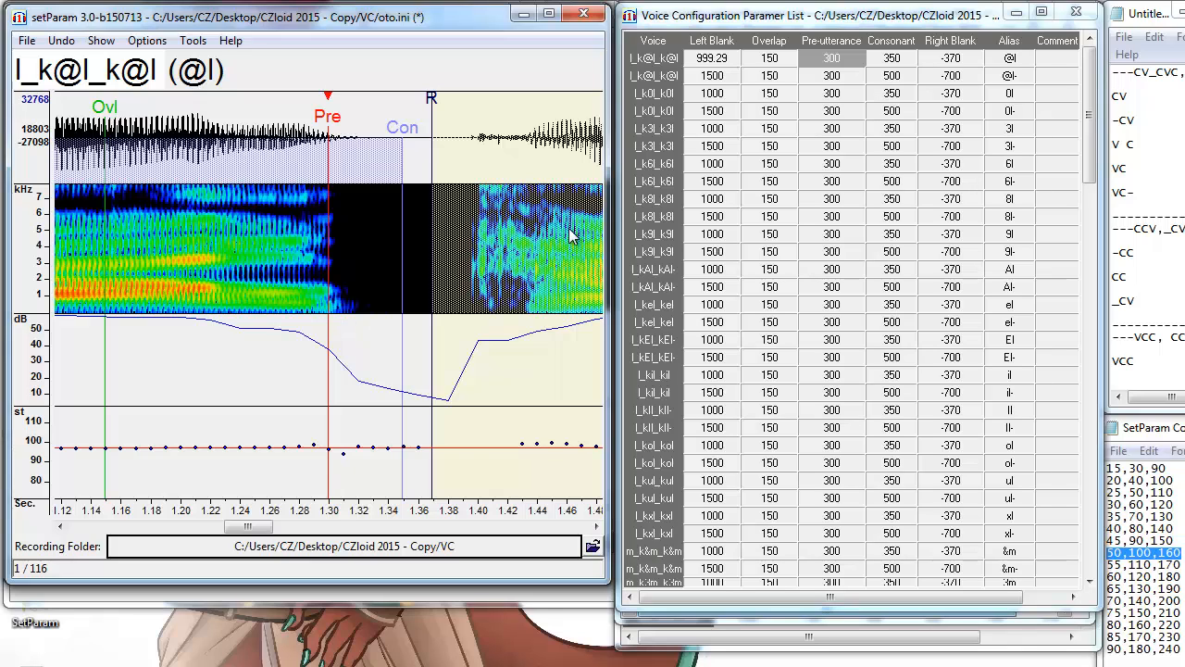
pyautogui.press('Down')
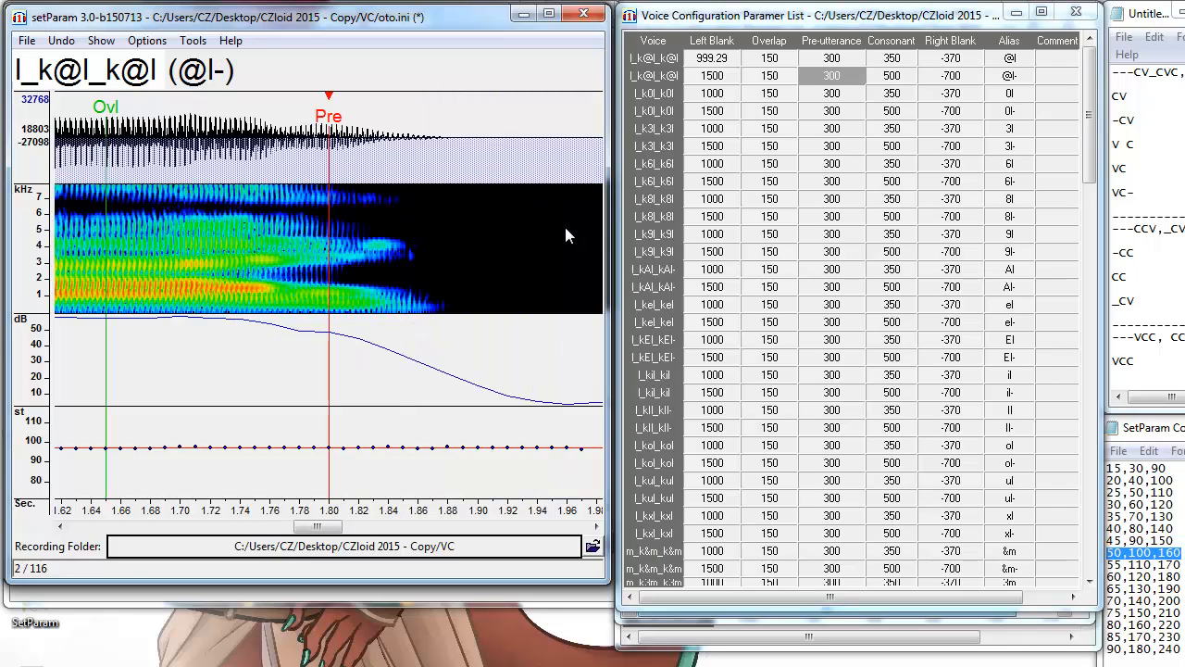
pyautogui.click(275, 311)
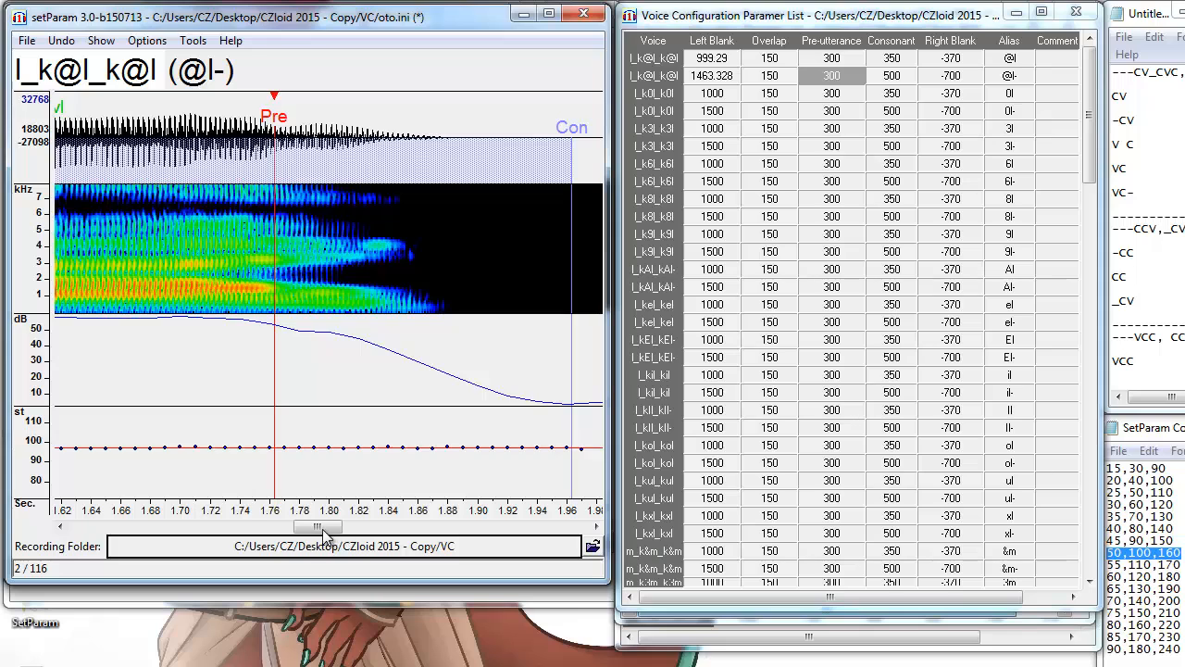
pyautogui.moveTo(323, 529)
pyautogui.mouseDown()
pyautogui.moveTo(290, 528)
pyautogui.moveTo(315, 535)
pyautogui.mouseUp()
# Mark progress up to the CCV heading in the notes and bring up the CORE Reclist 1066 folder.
pyautogui.click(1154, 302)
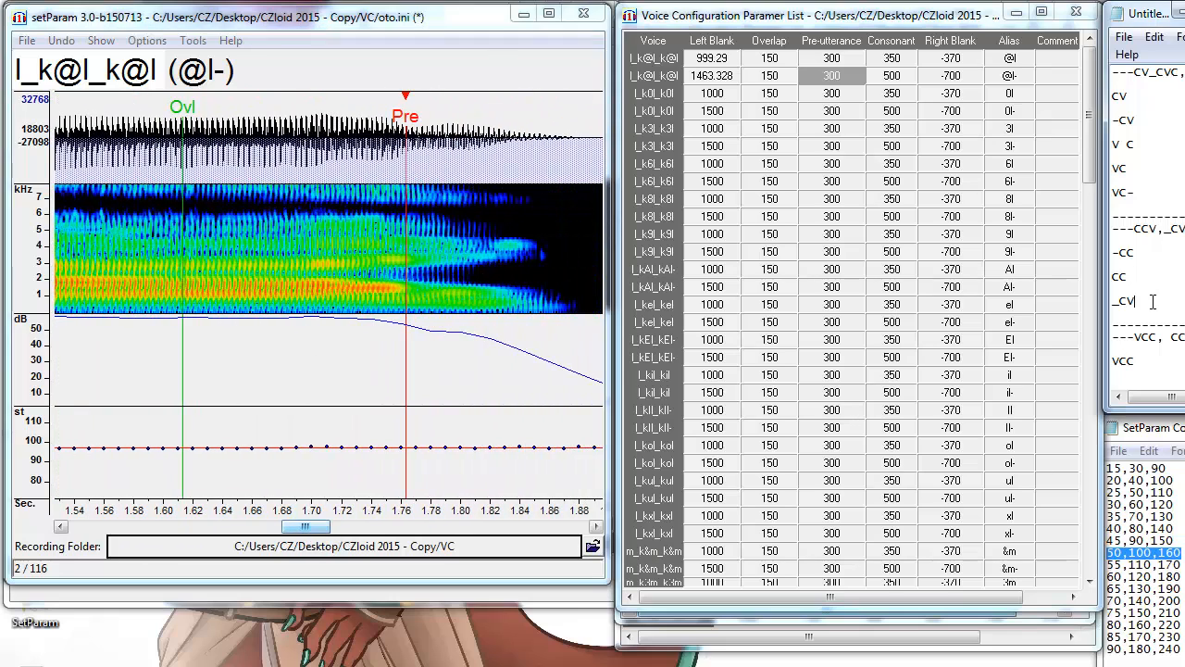
pyautogui.moveTo(1150, 305); pyautogui.dragTo(1119, 230)
pyautogui.click(1154, 259)
pyautogui.hotkey('alt', 'Tab')
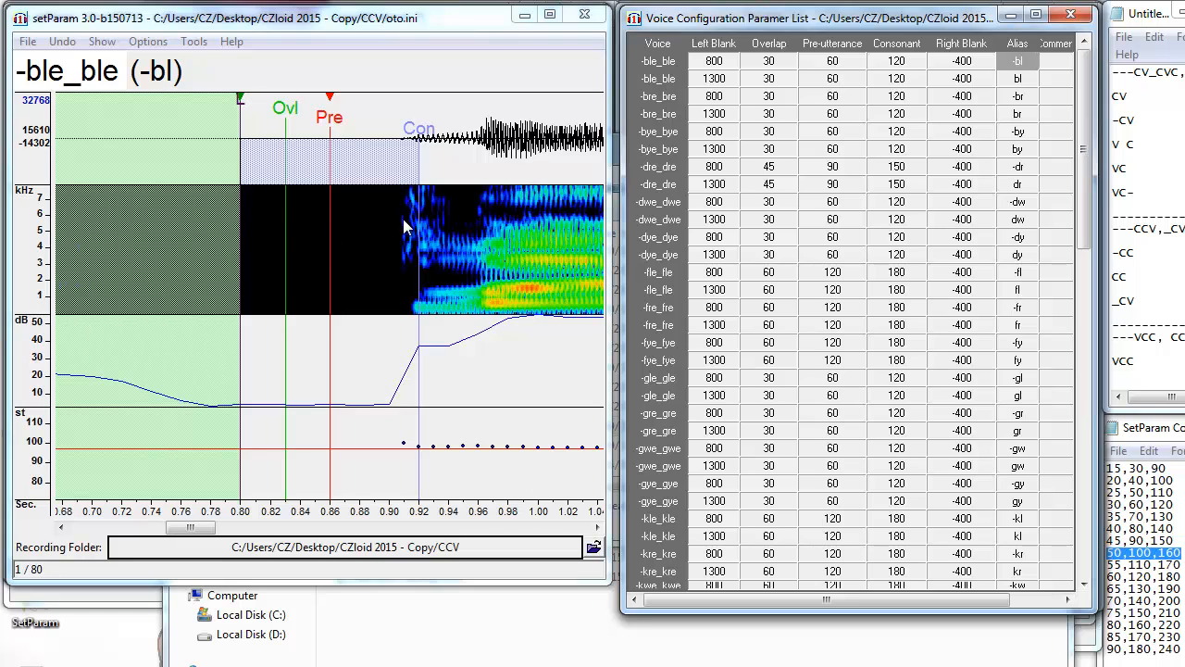
# Align the -bl pre-utterance with the consonant onset (left blank 856.808).
pyautogui.click(414, 269)
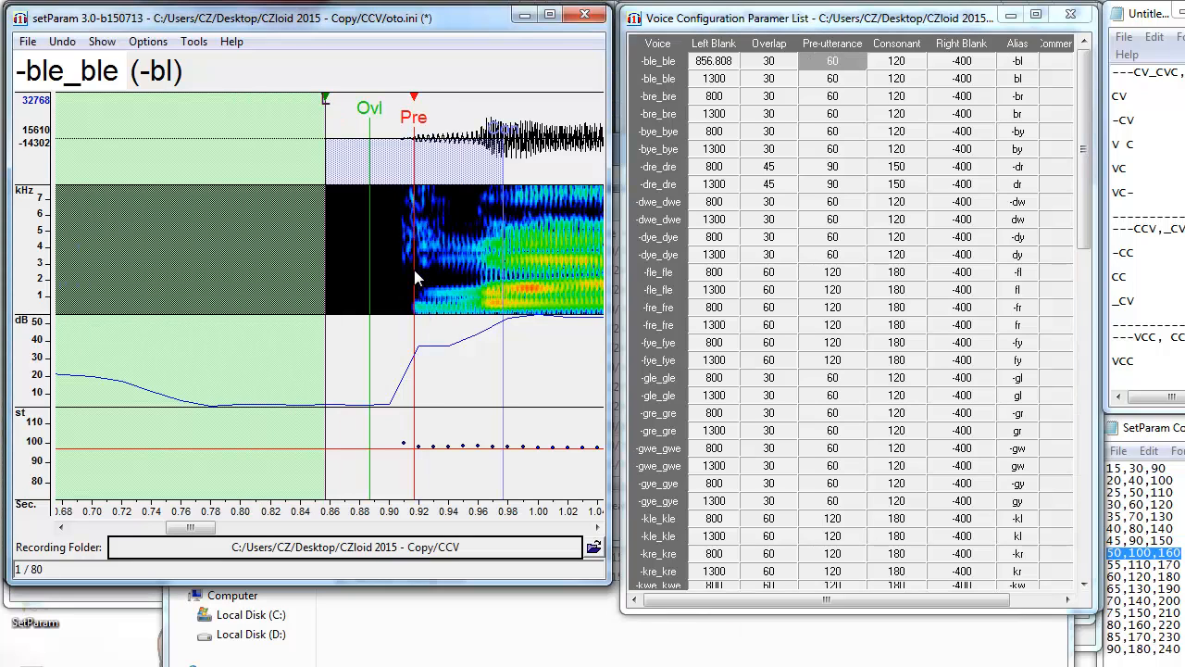
pyautogui.click(414, 269)
pyautogui.scroll(-2, 456, 187)
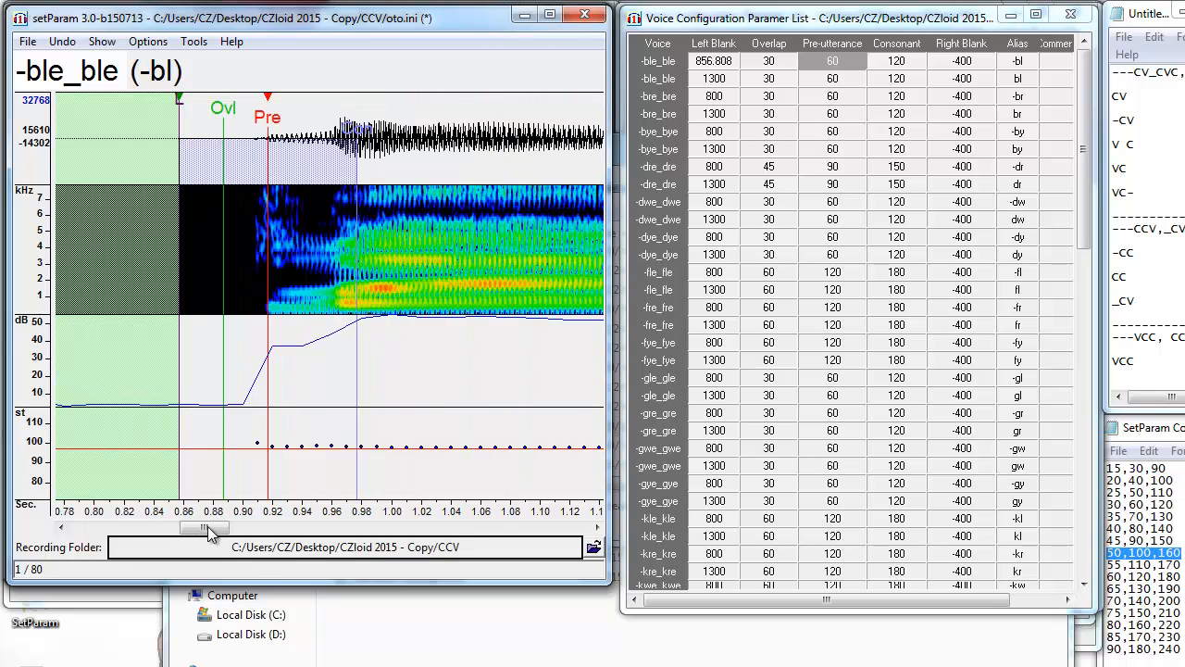
pyautogui.moveTo(207, 525)
pyautogui.mouseDown()
pyautogui.moveTo(232, 536)
pyautogui.moveTo(217, 534)
pyautogui.mouseUp()
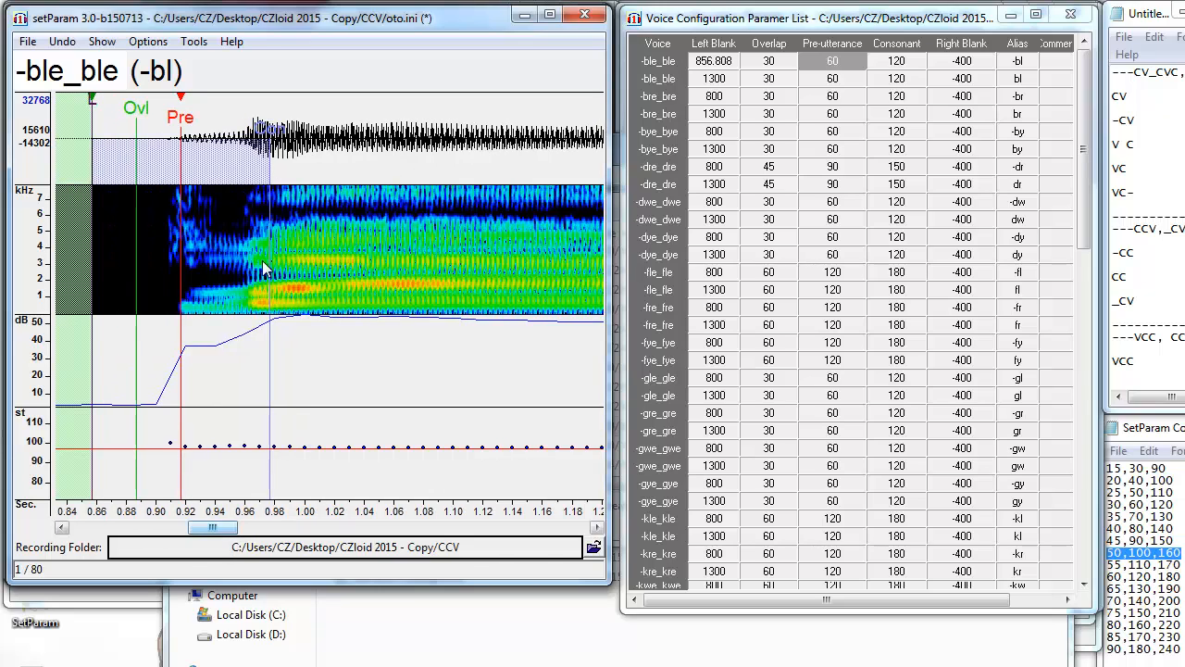
pyautogui.moveTo(1140, 252); pyautogui.dragTo(1115, 245)
# Slide the bl markers to the onset (left blank 1346.976) and mark the _CV line in the notes.
pyautogui.click(1030, 78)
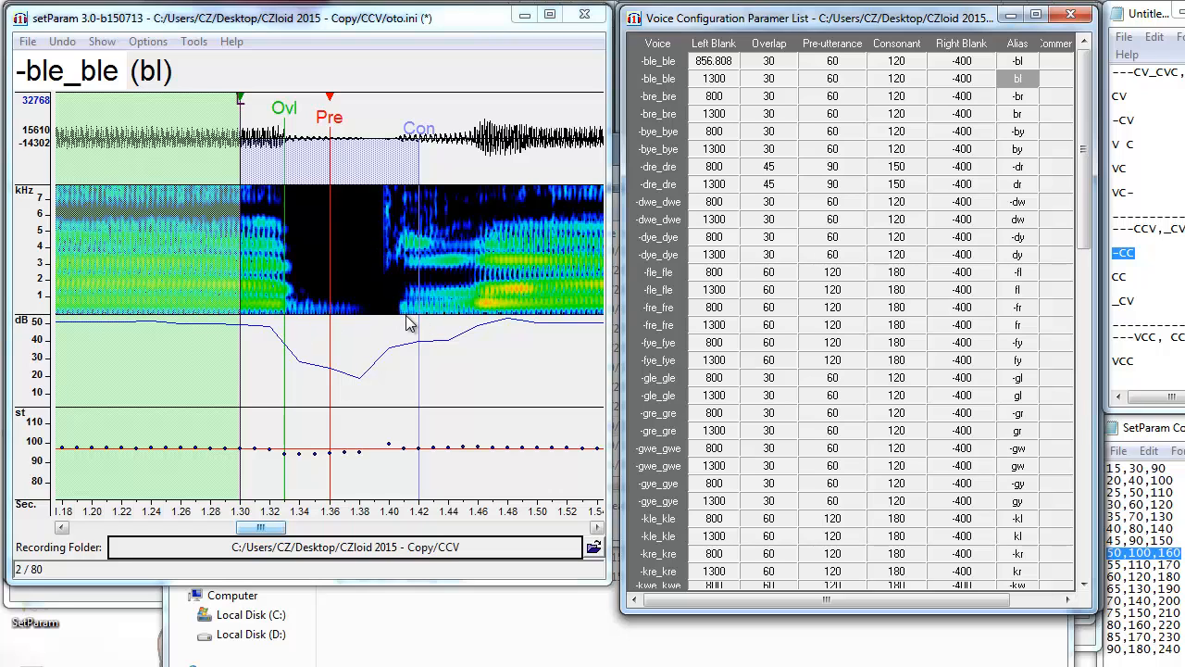
pyautogui.moveTo(400, 313); pyautogui.dragTo(404, 154)
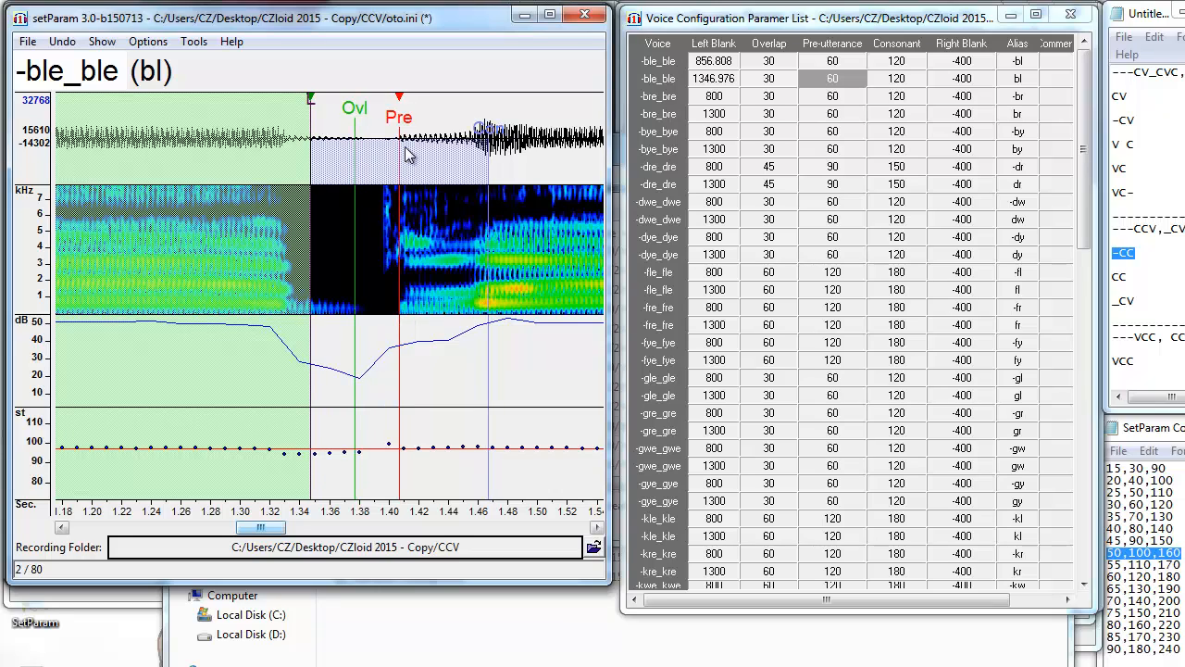
pyautogui.click(1156, 337)
pyautogui.moveTo(1148, 304); pyautogui.dragTo(1103, 302)
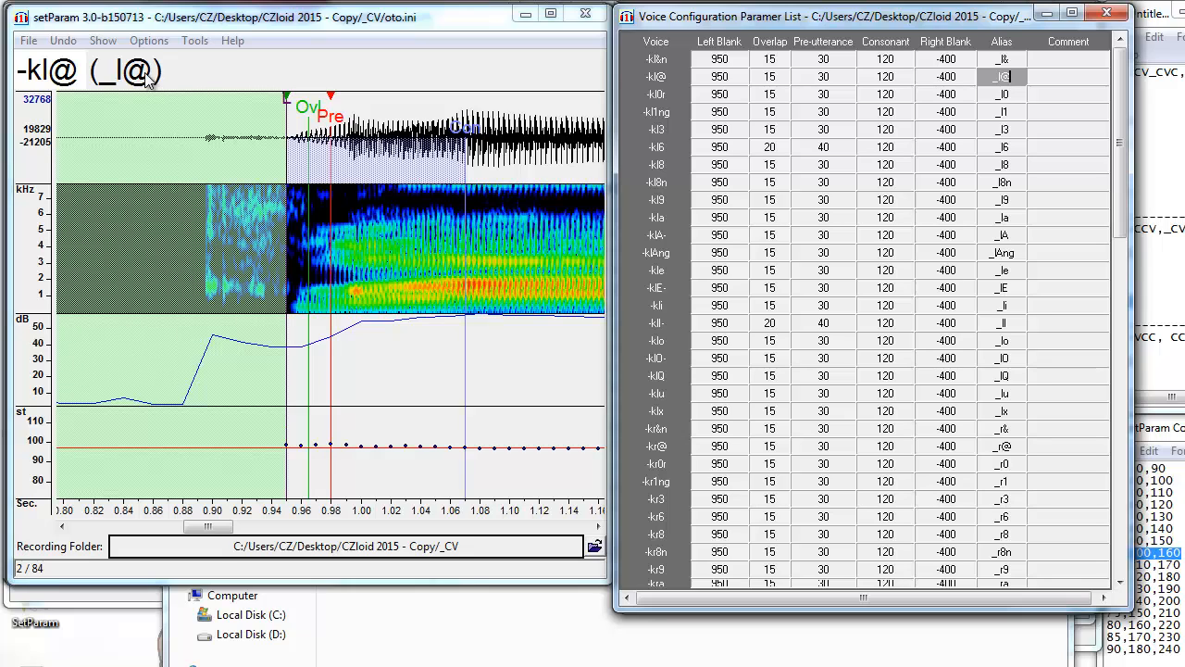
# Move the _l@, -kr&n and -kw@ timing markers to their sound onsets.
pyautogui.click(341, 316)
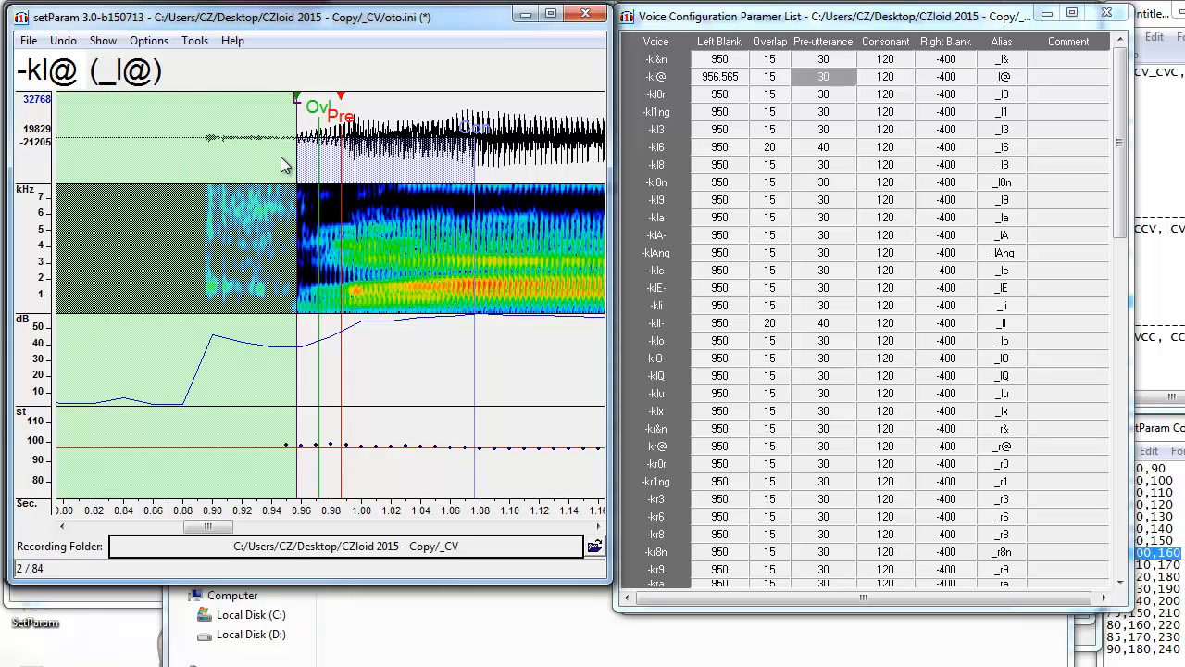
pyautogui.click(1002, 428)
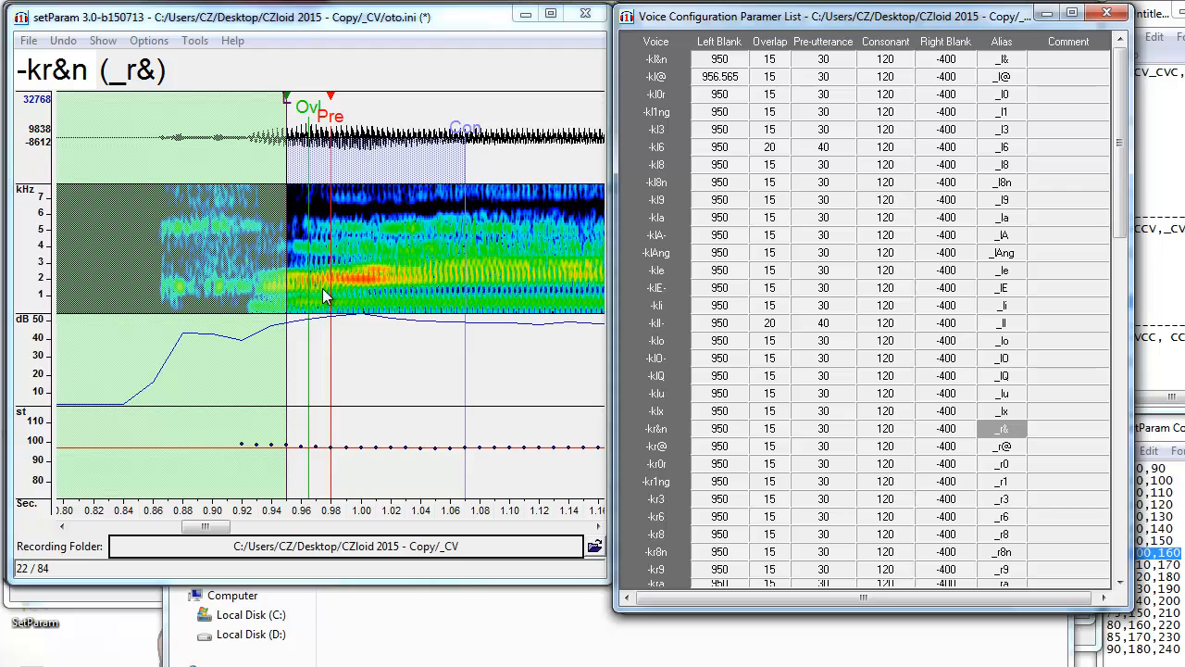
pyautogui.click(299, 291)
pyautogui.moveTo(299, 292); pyautogui.dragTo(294, 294)
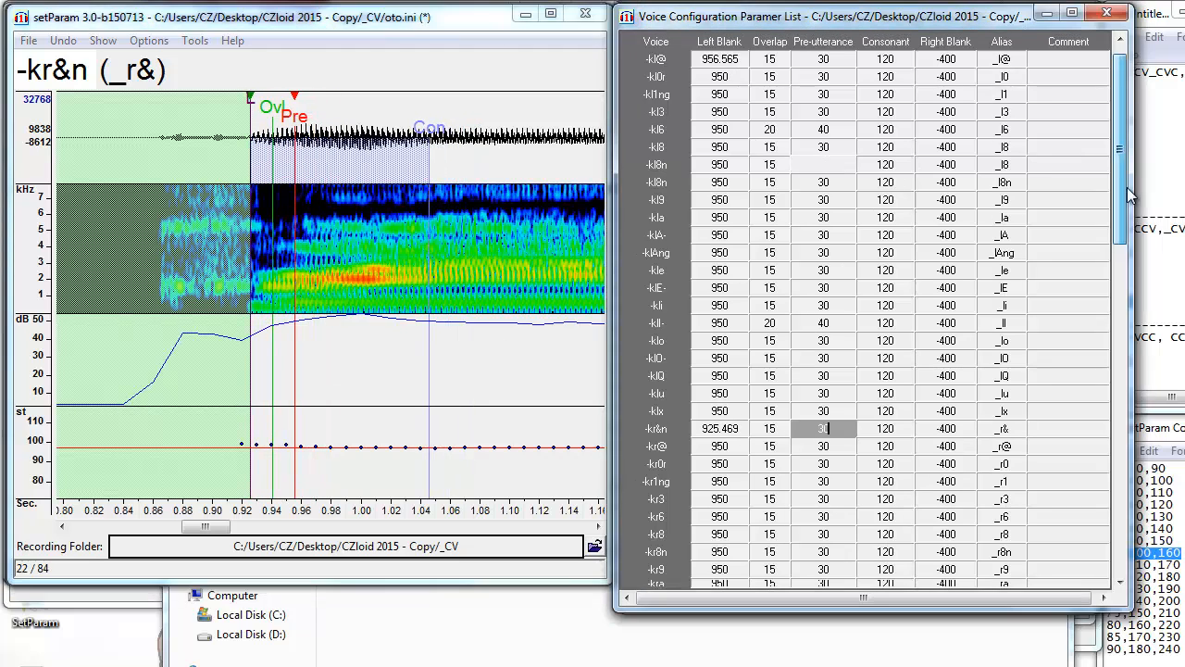
pyautogui.moveTo(1121, 176); pyautogui.dragTo(1118, 347)
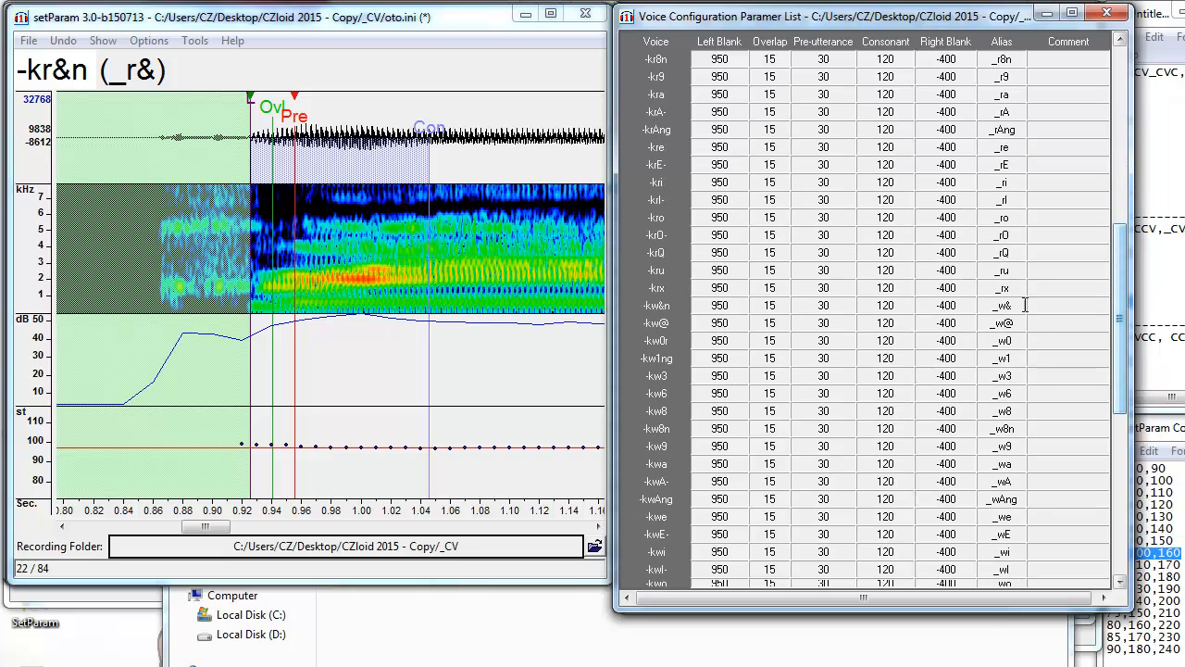
pyautogui.click(1016, 322)
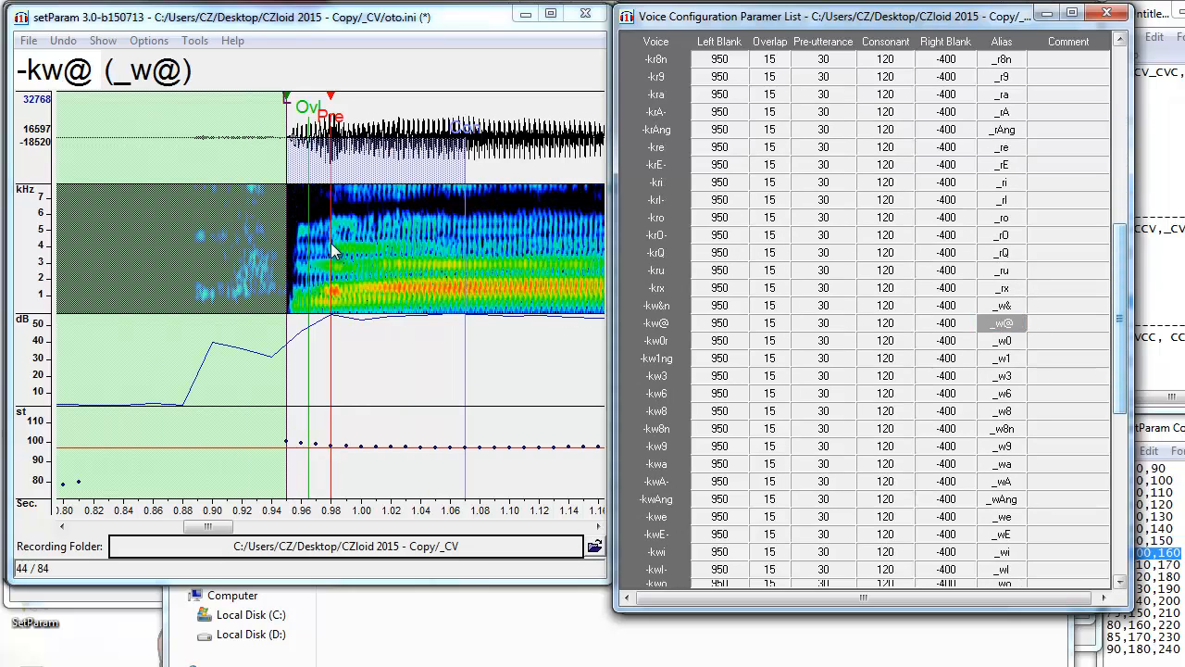
pyautogui.moveTo(334, 280); pyautogui.dragTo(337, 289)
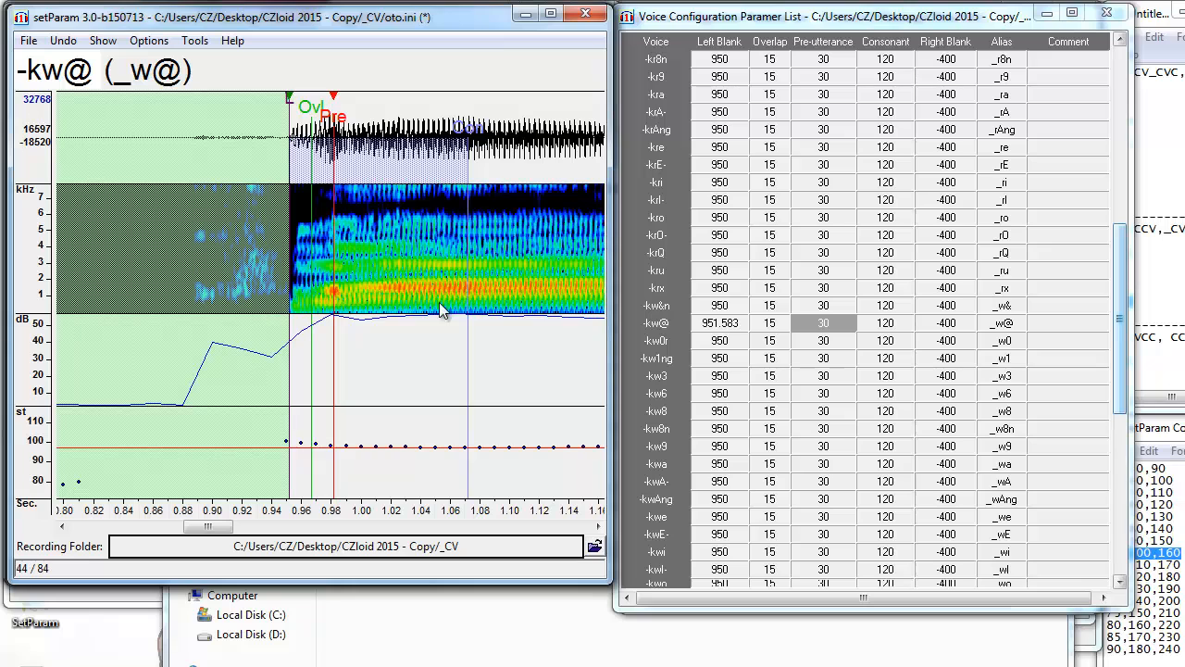
# Shift the -kyl- markers to the onset (left blank 959.146), then open the VCC 35 (140) oto.
pyautogui.moveTo(1118, 334); pyautogui.dragTo(1106, 524)
pyautogui.click(1001, 480)
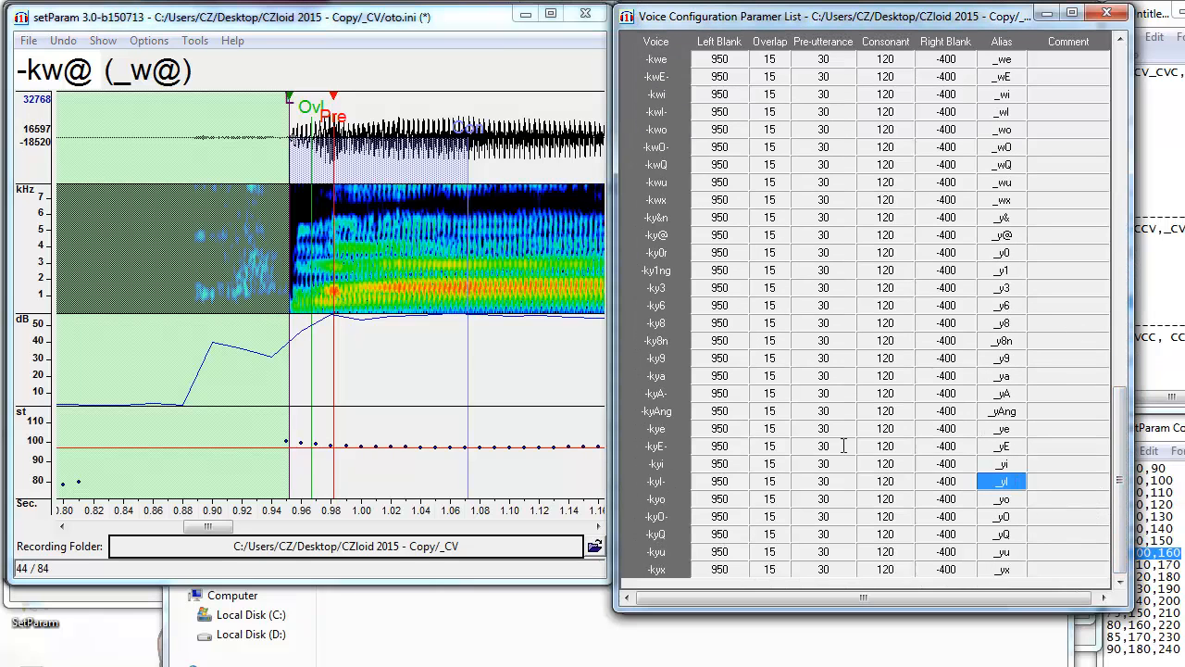
pyautogui.moveTo(336, 297); pyautogui.dragTo(348, 313)
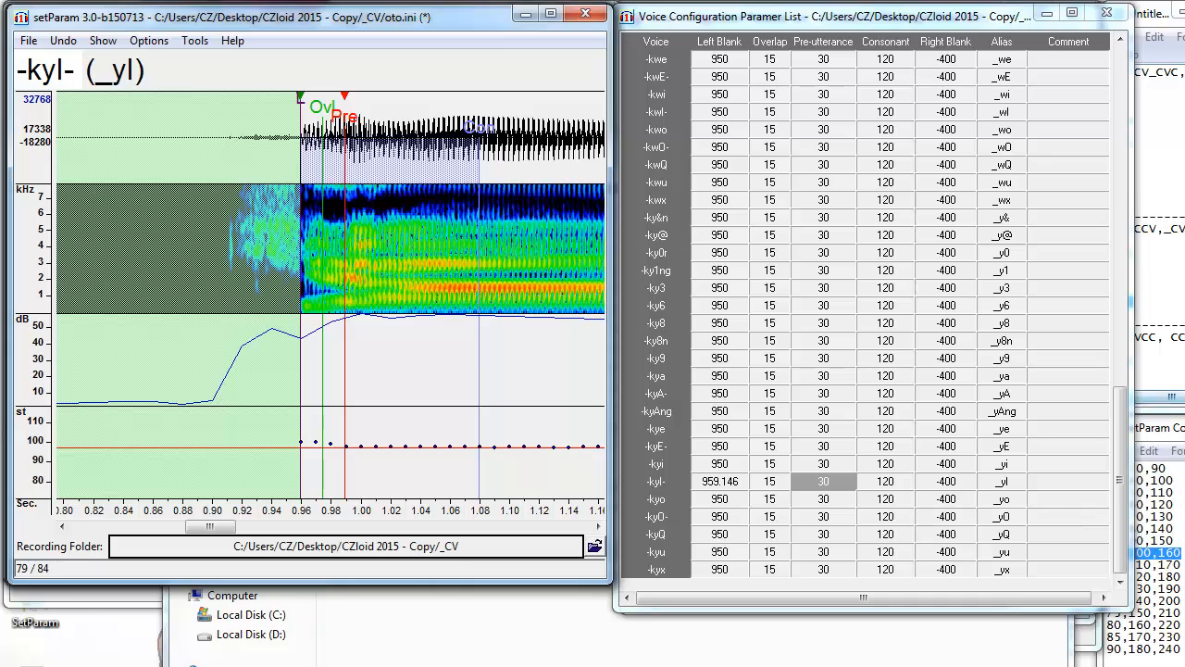
pyautogui.click(1137, 276)
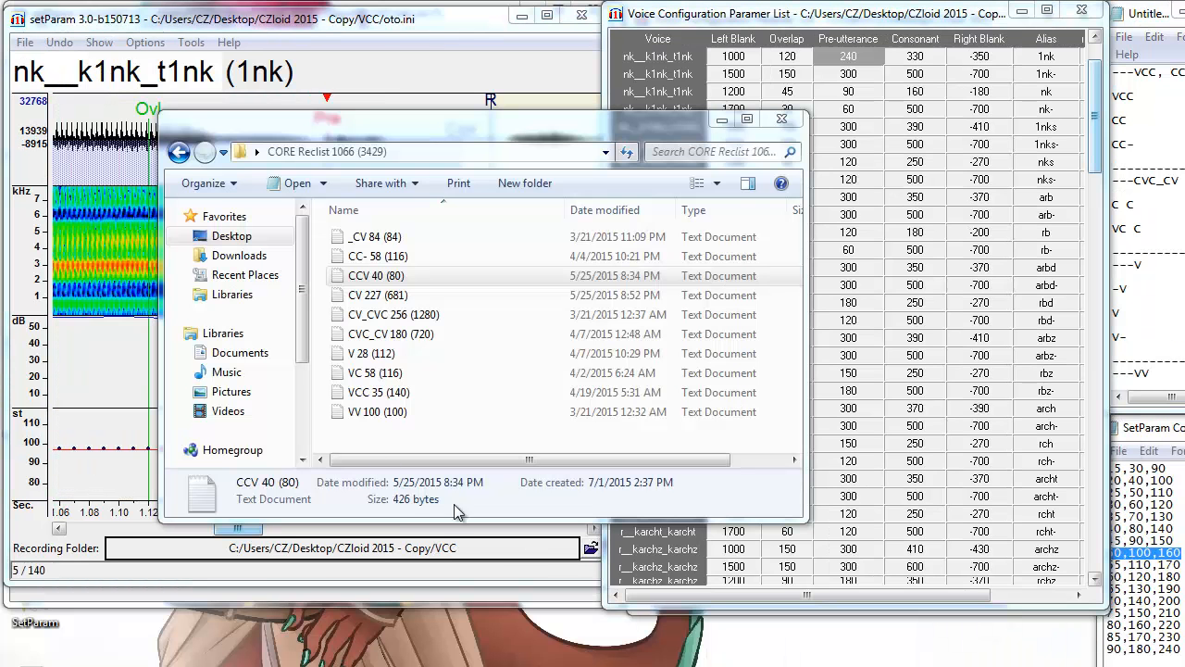
pyautogui.click(374, 392)
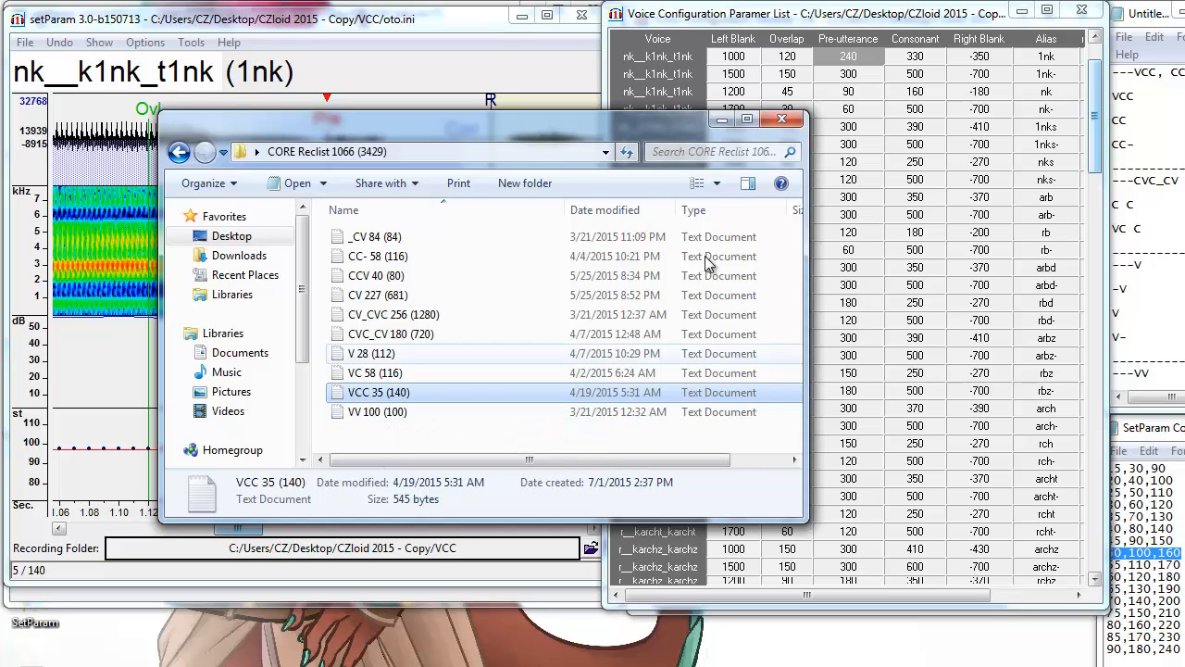
# Shift the 1nk markers later and set the 1nk- pre-utterance at about 1.74 s.
pyautogui.click(724, 121)
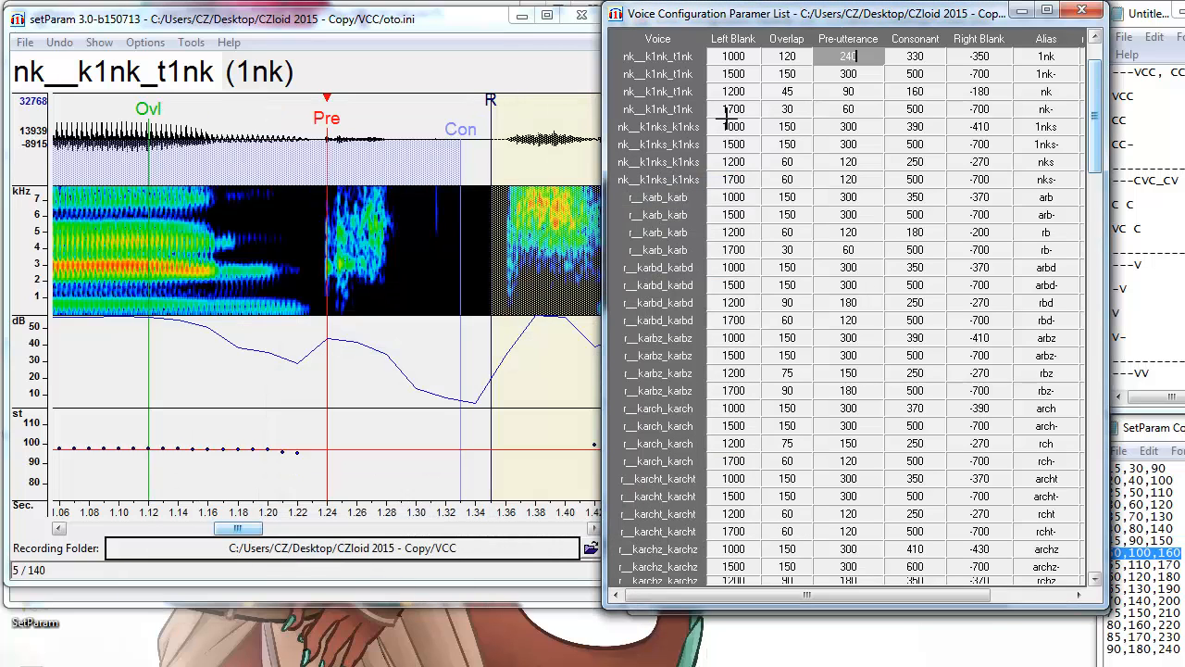
pyautogui.click(1065, 57)
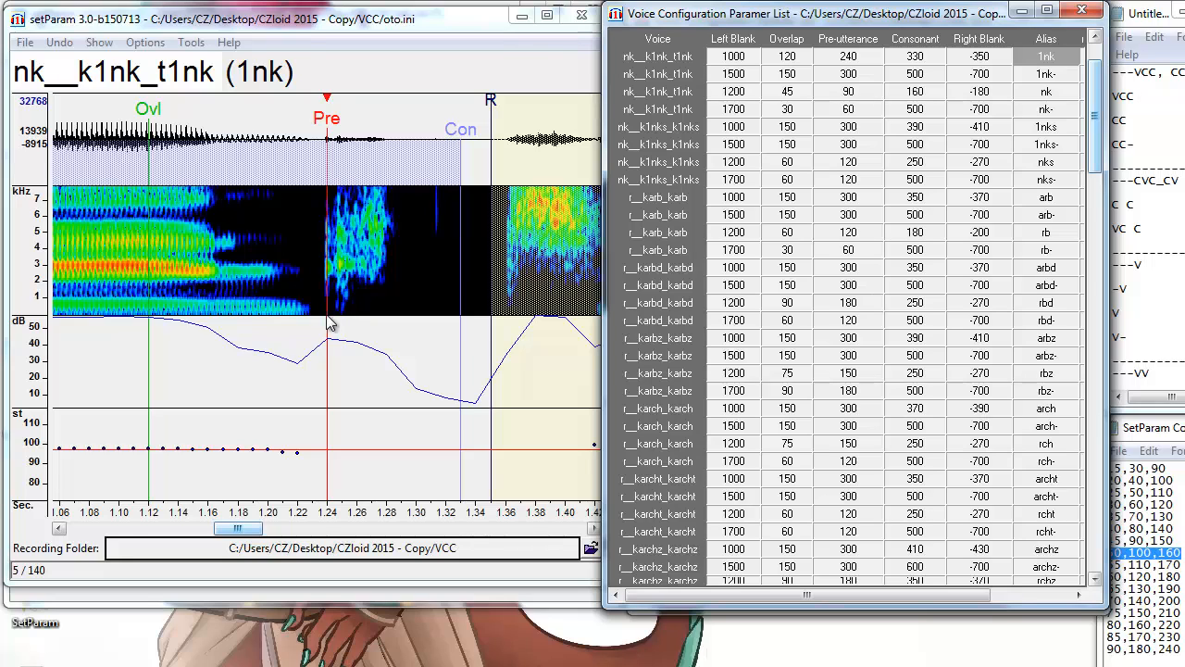
pyautogui.moveTo(330, 323); pyautogui.dragTo(337, 314)
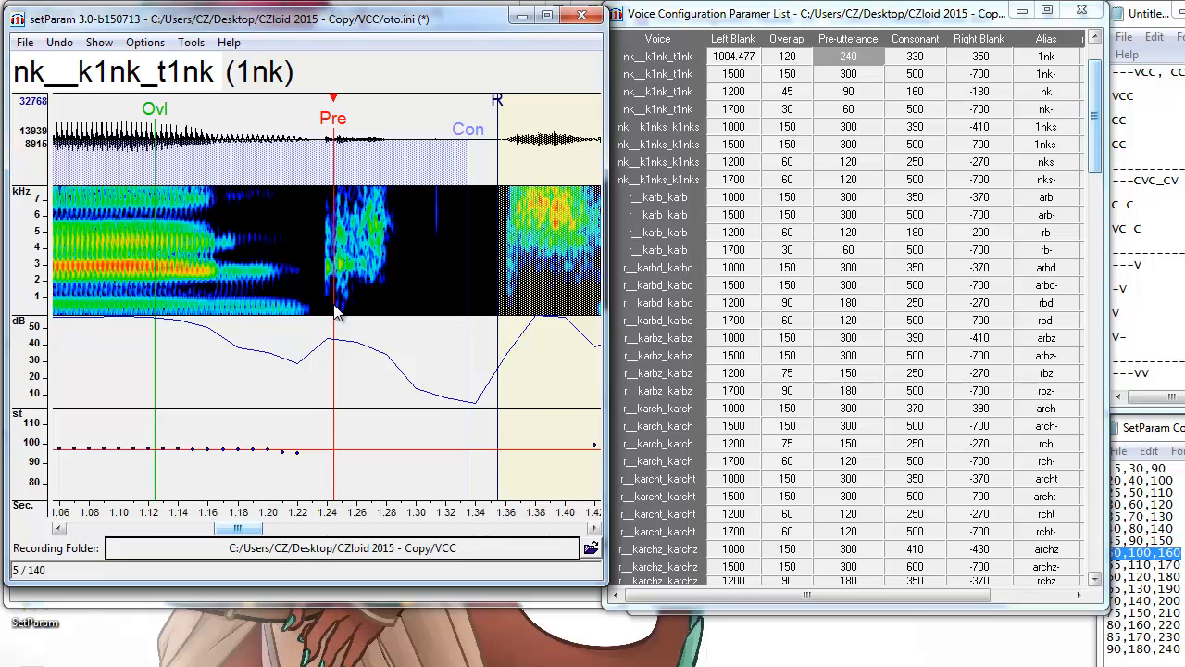
pyautogui.moveTo(253, 532); pyautogui.dragTo(236, 541)
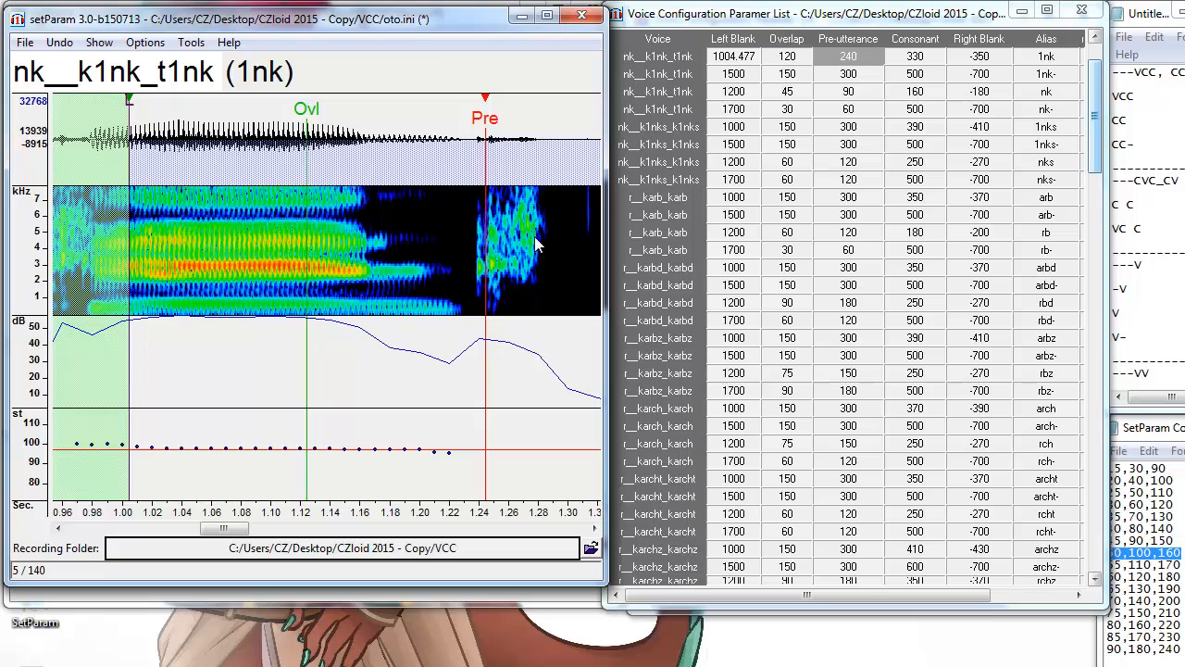
pyautogui.press('Down')
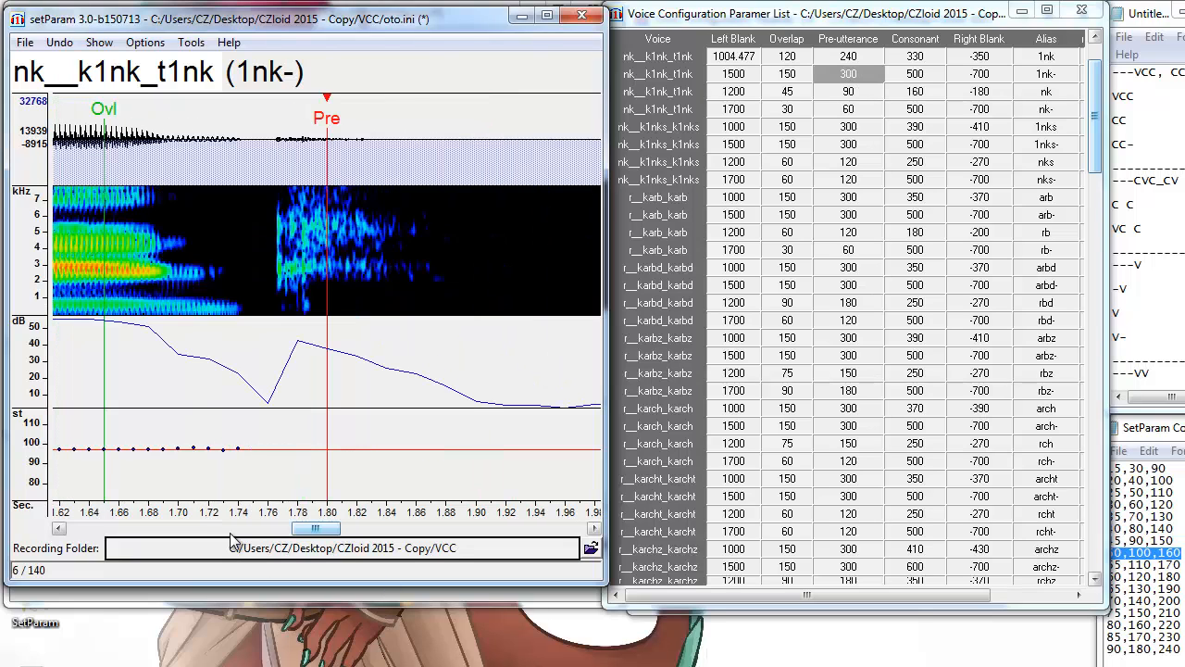
pyautogui.moveTo(332, 528); pyautogui.dragTo(314, 548)
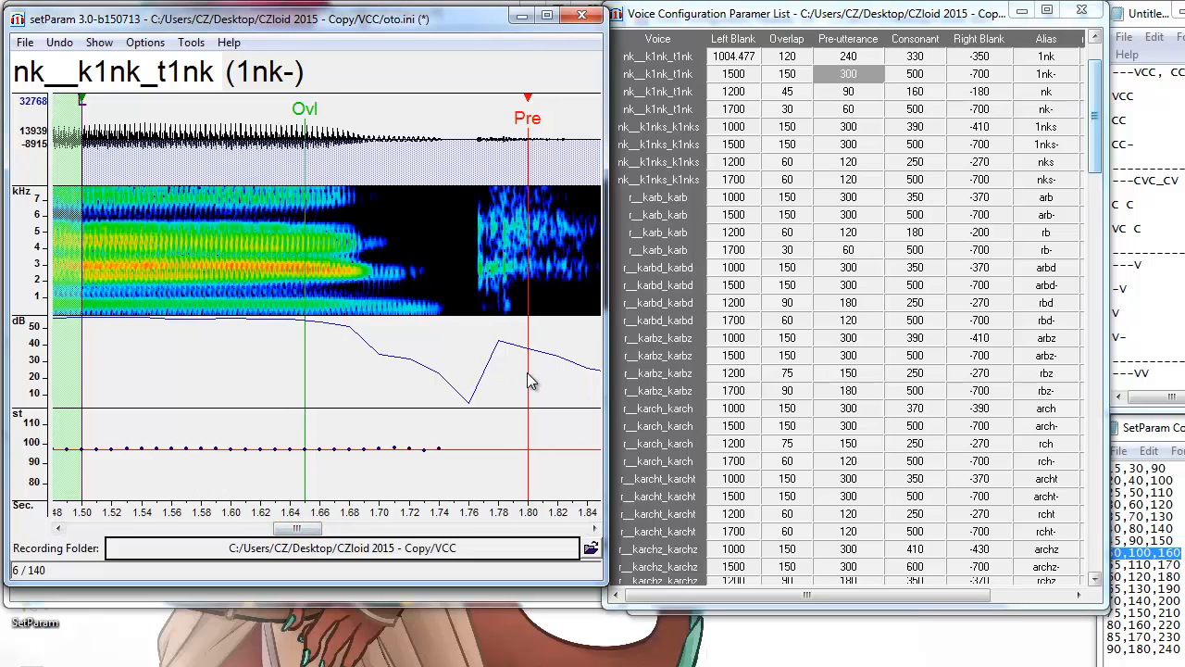
pyautogui.press('F3')
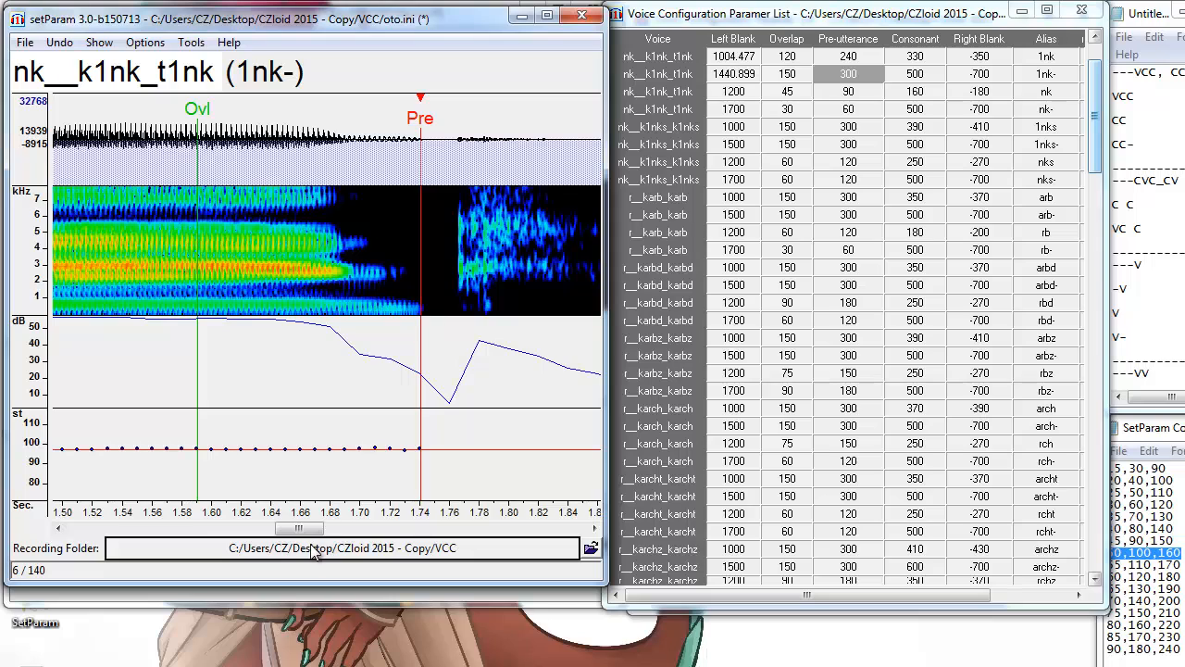
pyautogui.moveTo(316, 533); pyautogui.dragTo(323, 535)
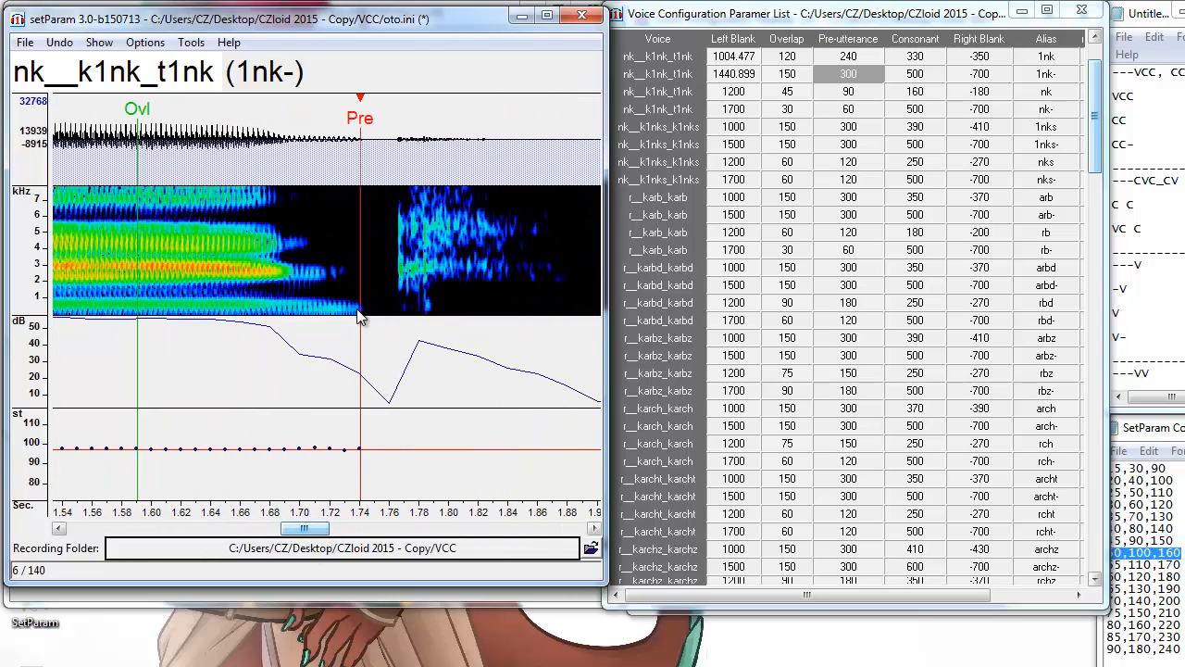
# Give the nk entry preset values 35/70/130 and nudge its pre-utterance slightly later.
pyautogui.click(1069, 93)
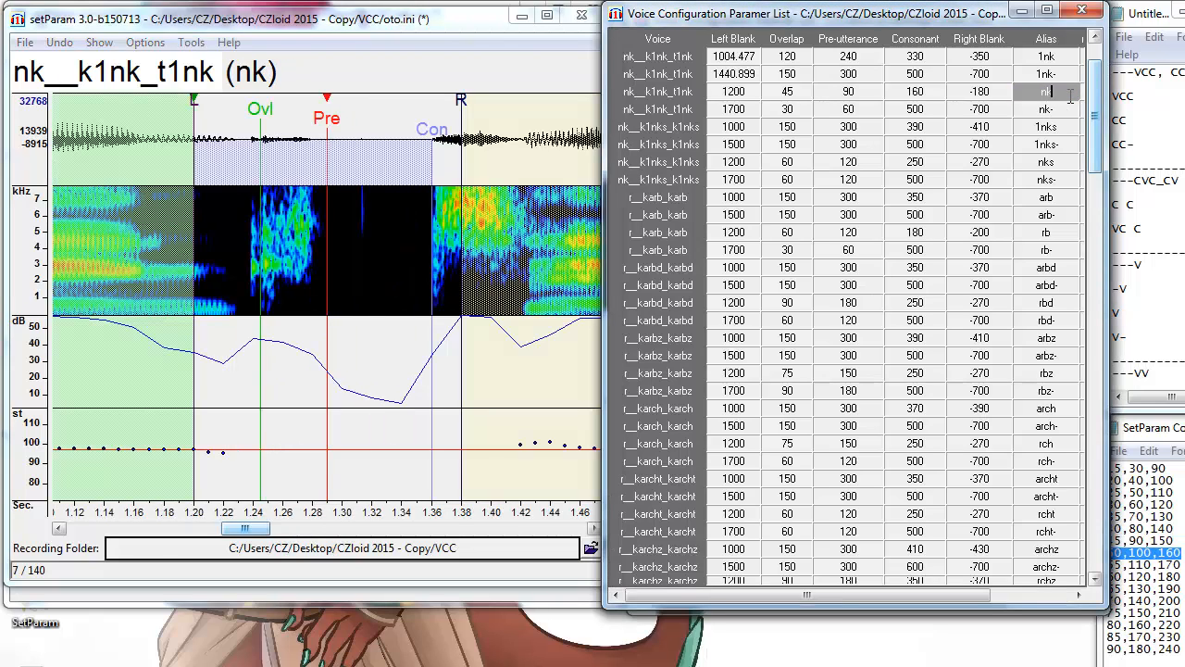
pyautogui.moveTo(264, 534); pyautogui.dragTo(248, 536)
pyautogui.press('F3')
pyautogui.press('F3')
pyautogui.press('F3')
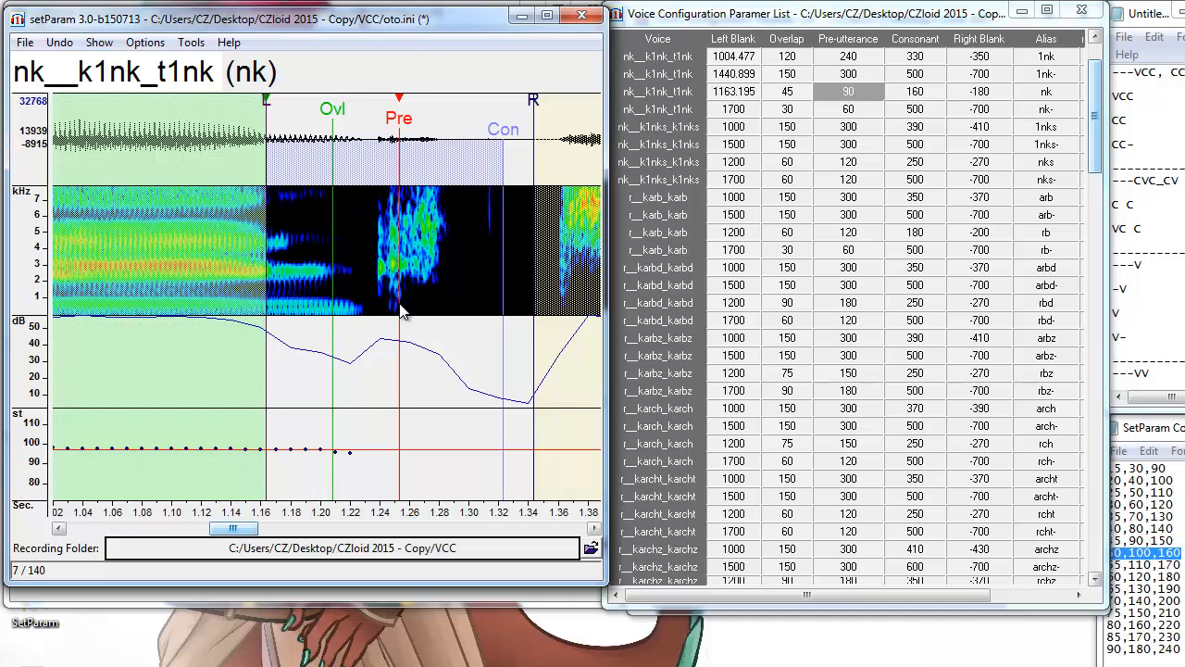
pyautogui.click(1170, 521)
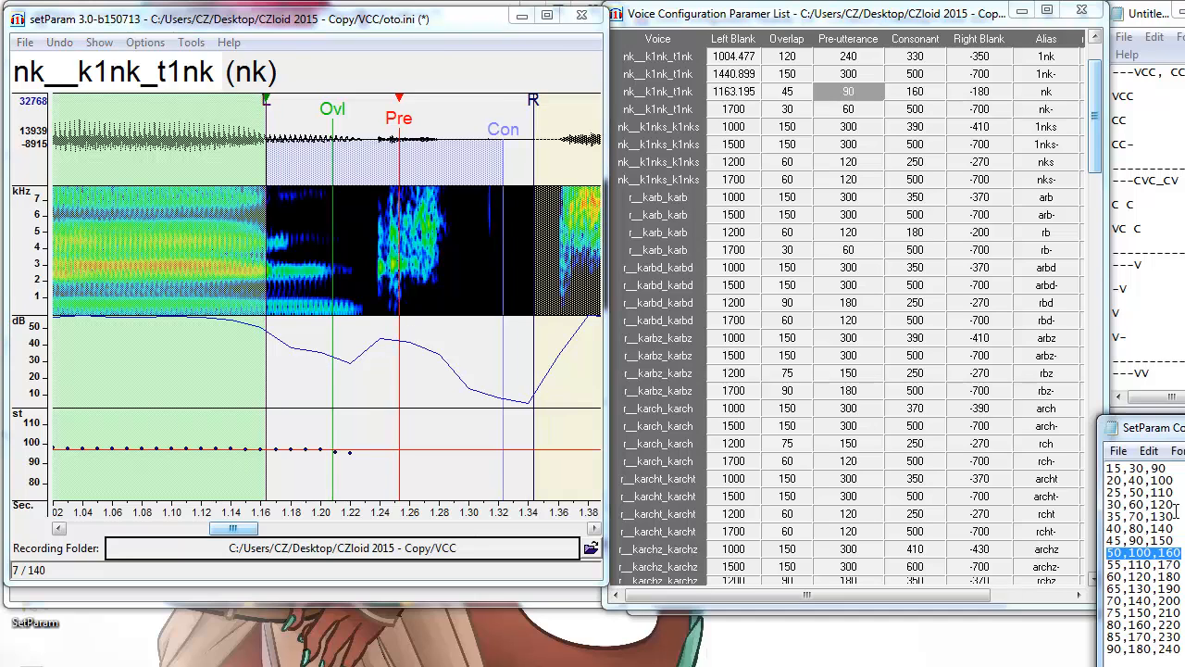
pyautogui.click(1174, 515)
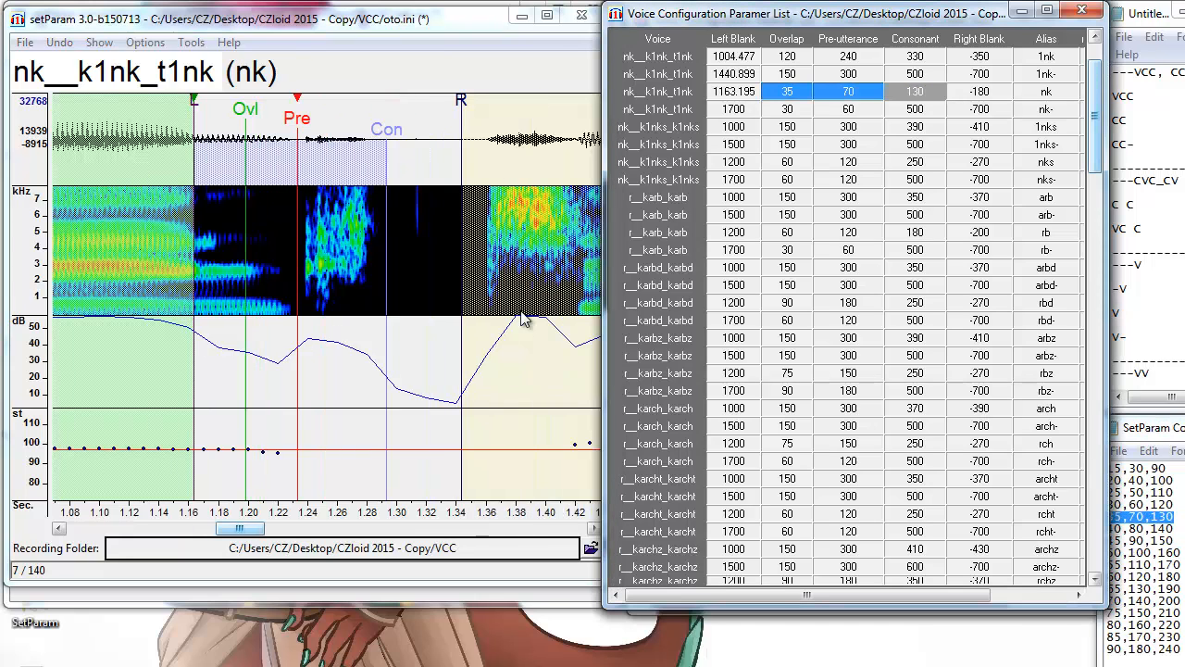
pyautogui.click(315, 313)
pyautogui.press('F3')
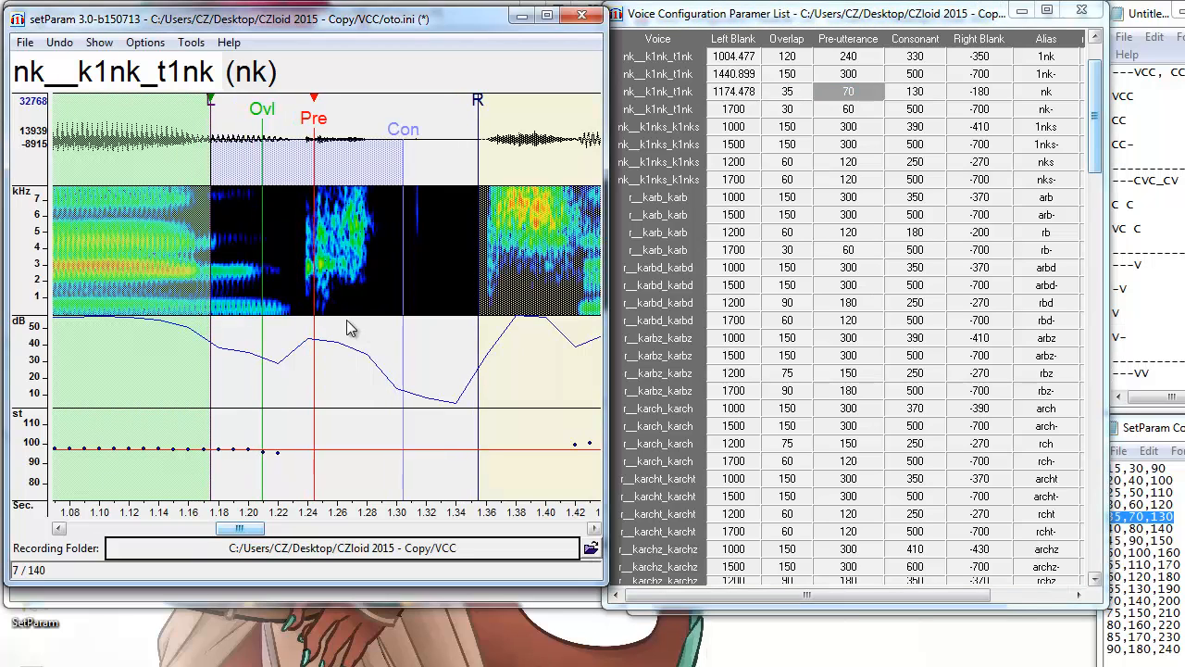
# Set nk- to overlap 20, pre-utterance 40, consonant 200, then open the CC- oto file.
pyautogui.press('Down')
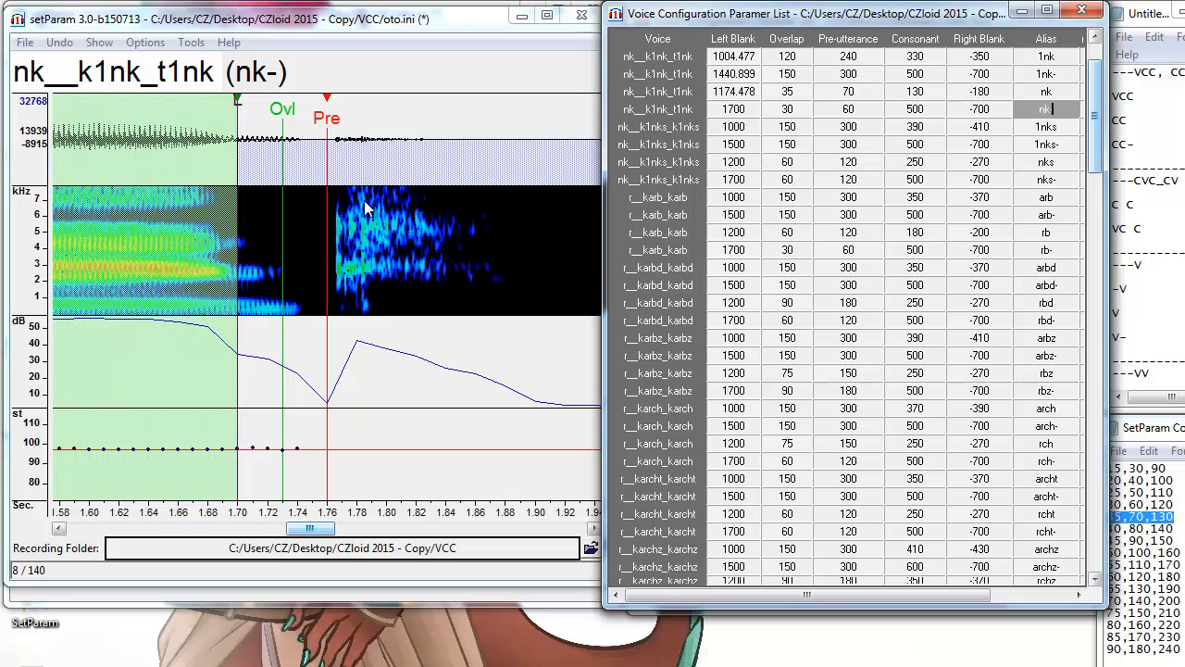
pyautogui.click(299, 285)
pyautogui.press('F3')
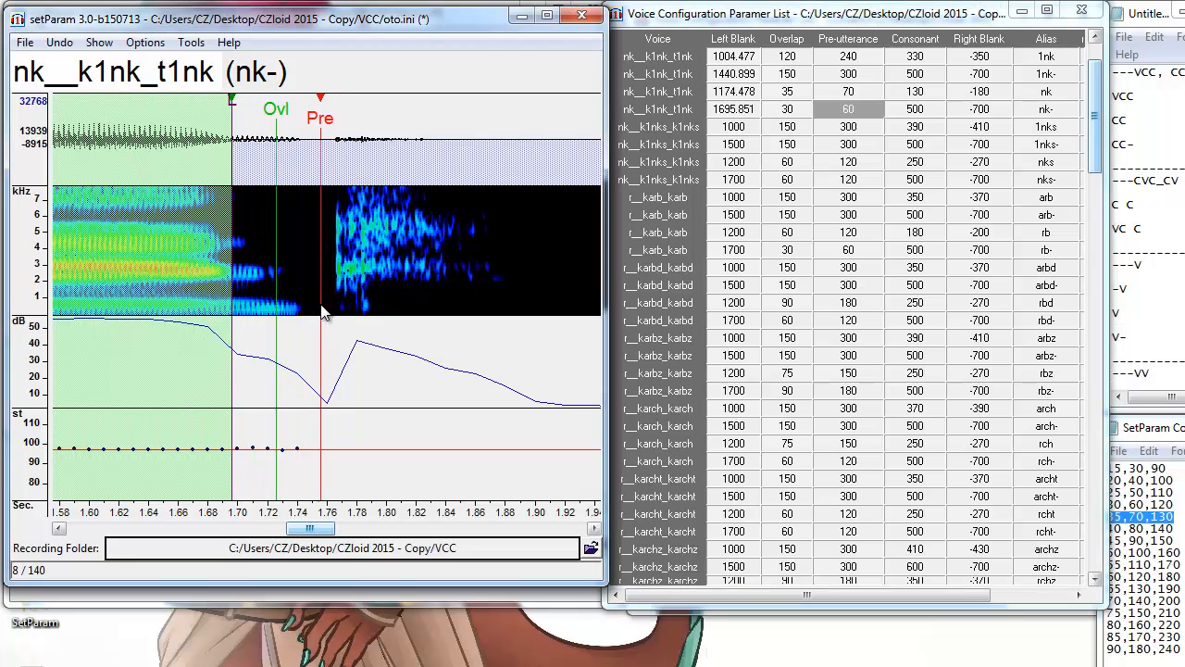
pyautogui.press('F3')
pyautogui.moveTo(1167, 480); pyautogui.dragTo(1092, 478)
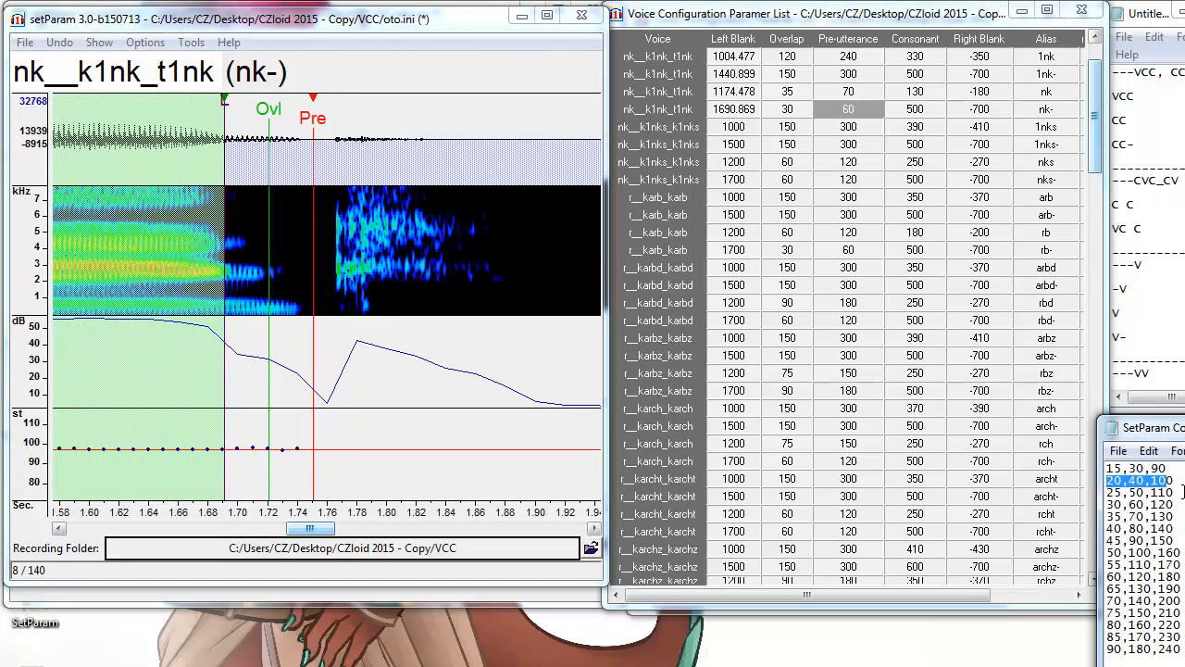
pyautogui.moveTo(1174, 481); pyautogui.dragTo(1104, 479)
pyautogui.press('BackSpace')
pyautogui.press('BackSpace')
pyautogui.press('BackSpace')
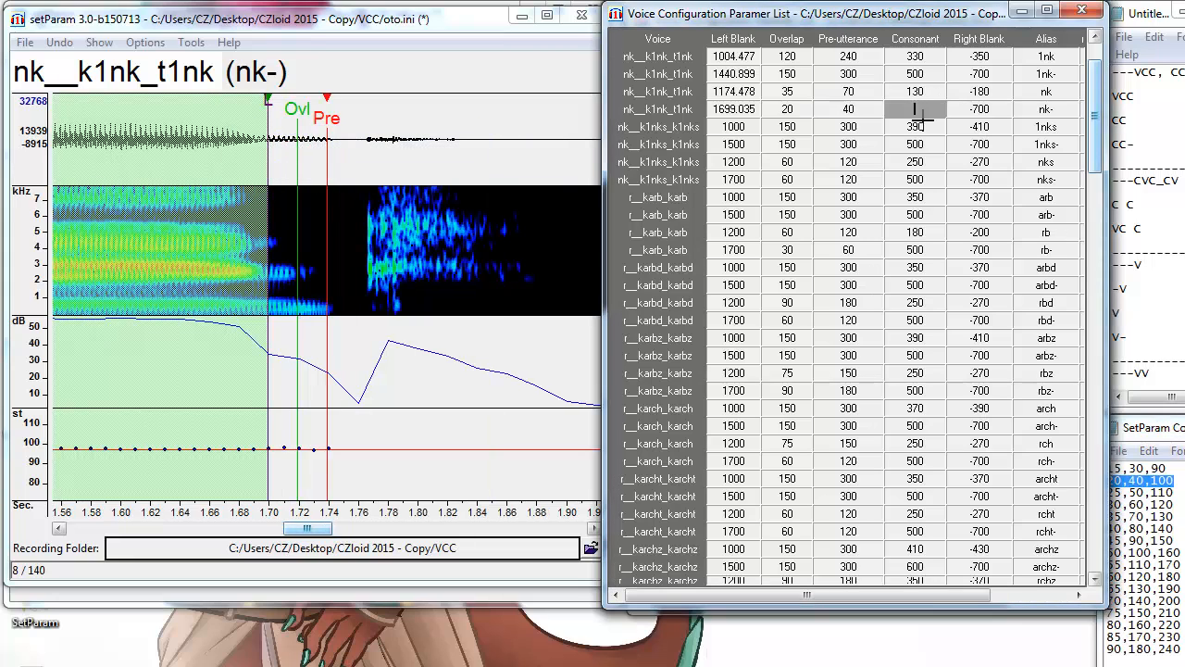
pyautogui.write('200')
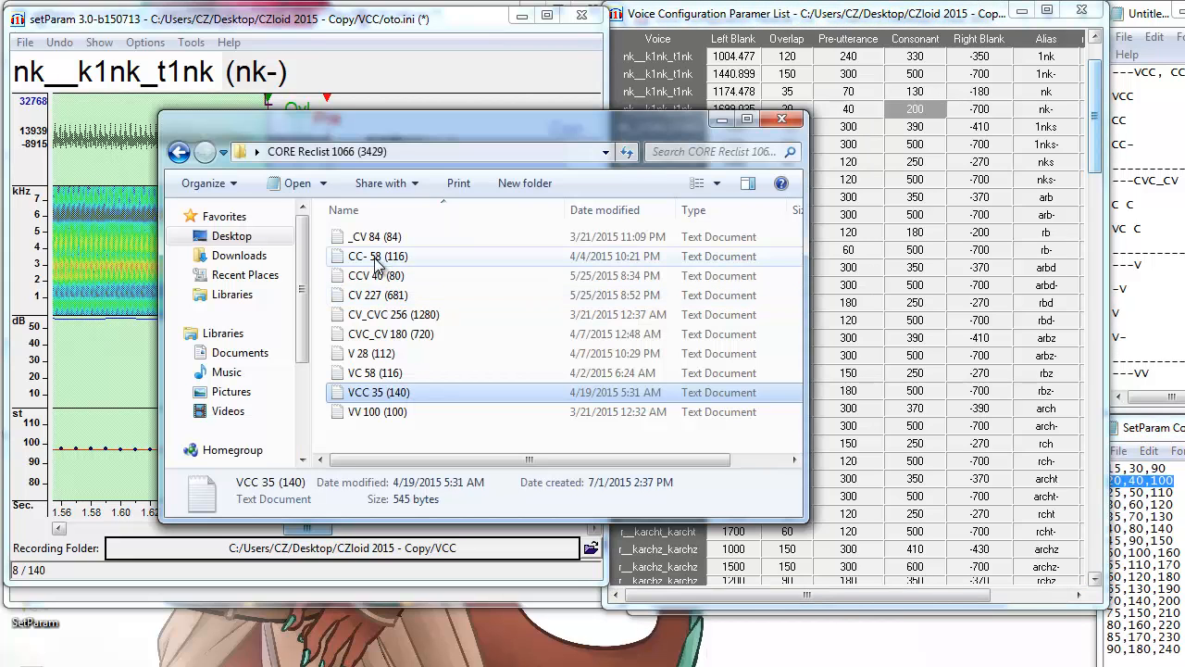
pyautogui.click(378, 256)
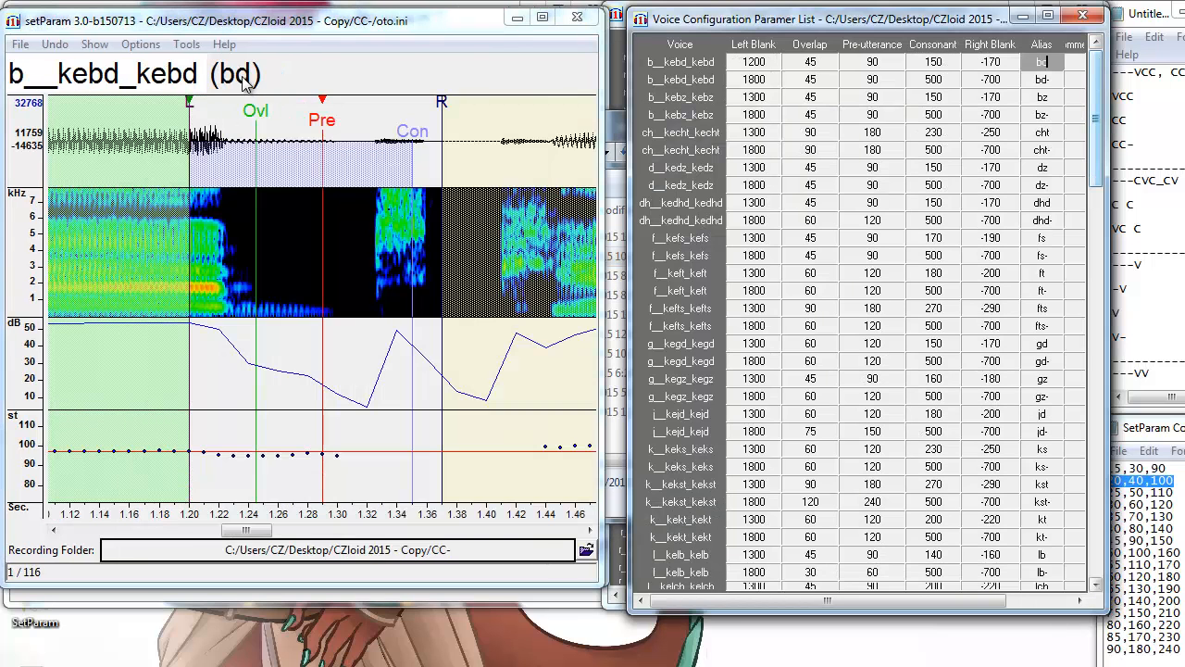
# Move the bd markers later and the bd- markers earlier (left blanks 1239.871, 1748.793).
pyautogui.click(382, 298)
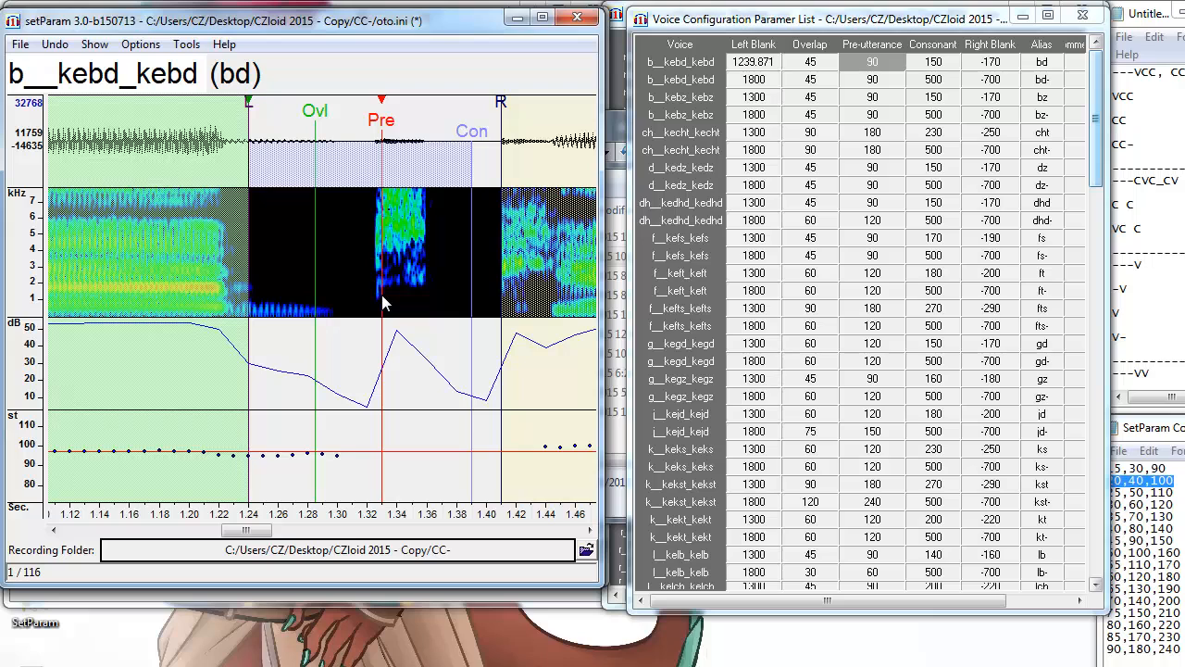
pyautogui.click(1052, 78)
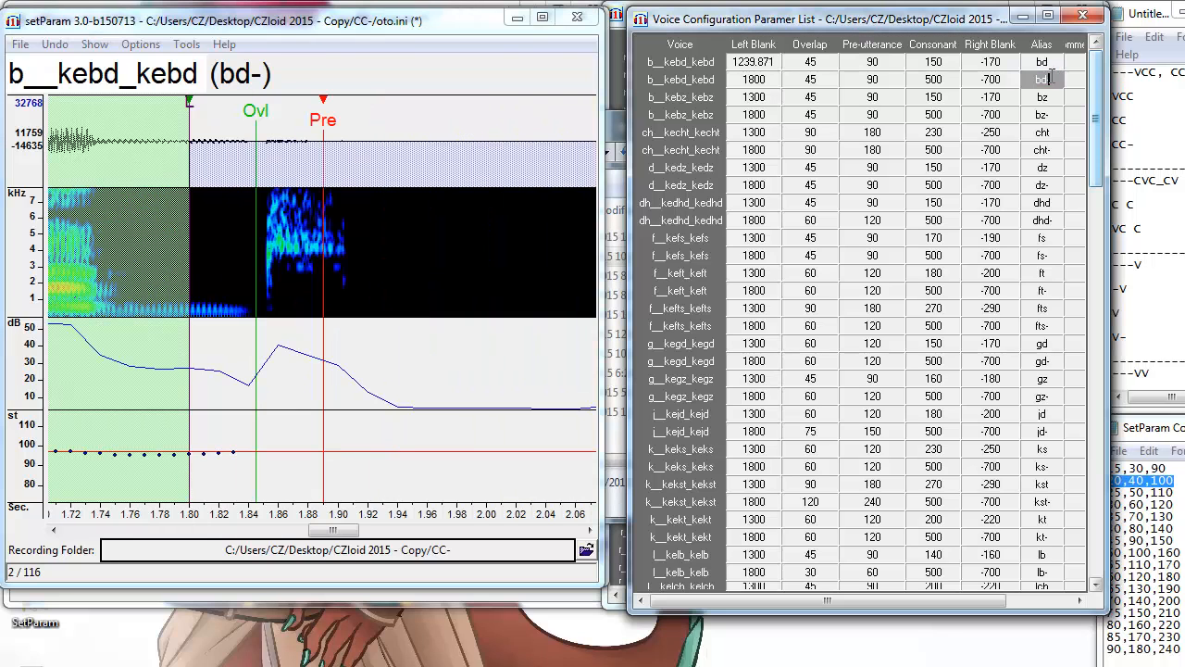
pyautogui.moveTo(316, 288); pyautogui.dragTo(248, 316)
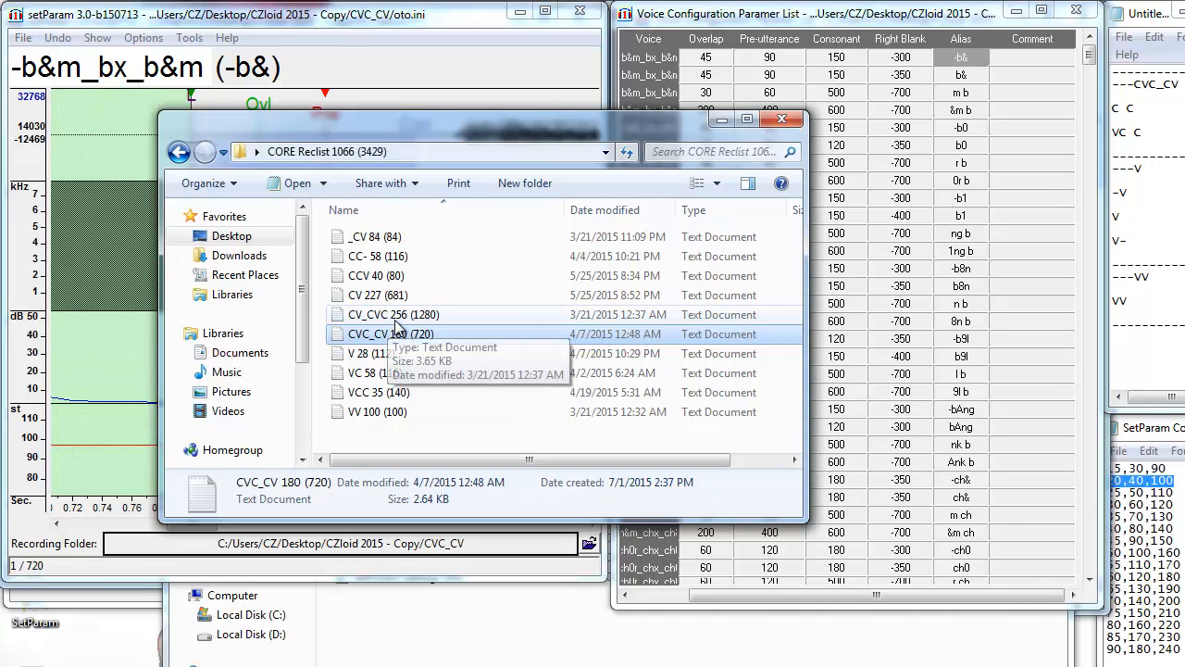
# Set the -b& and b& pre-utterances at their sound onsets in the CVC_CV oto.
pyautogui.click(782, 119)
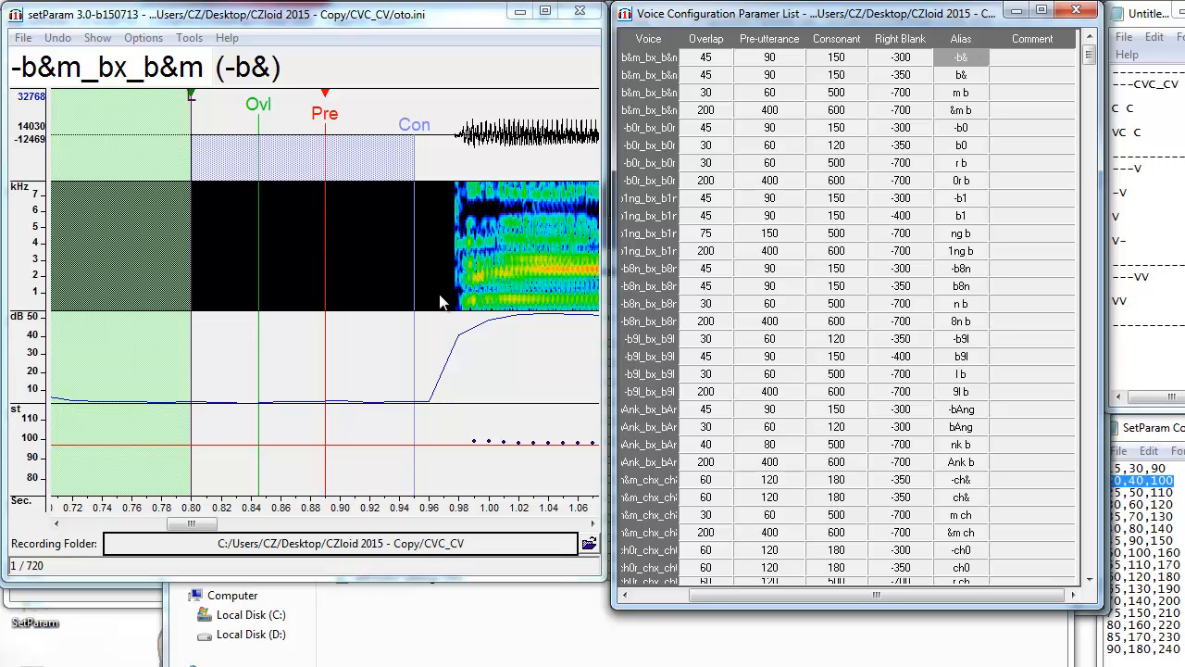
pyautogui.click(463, 316)
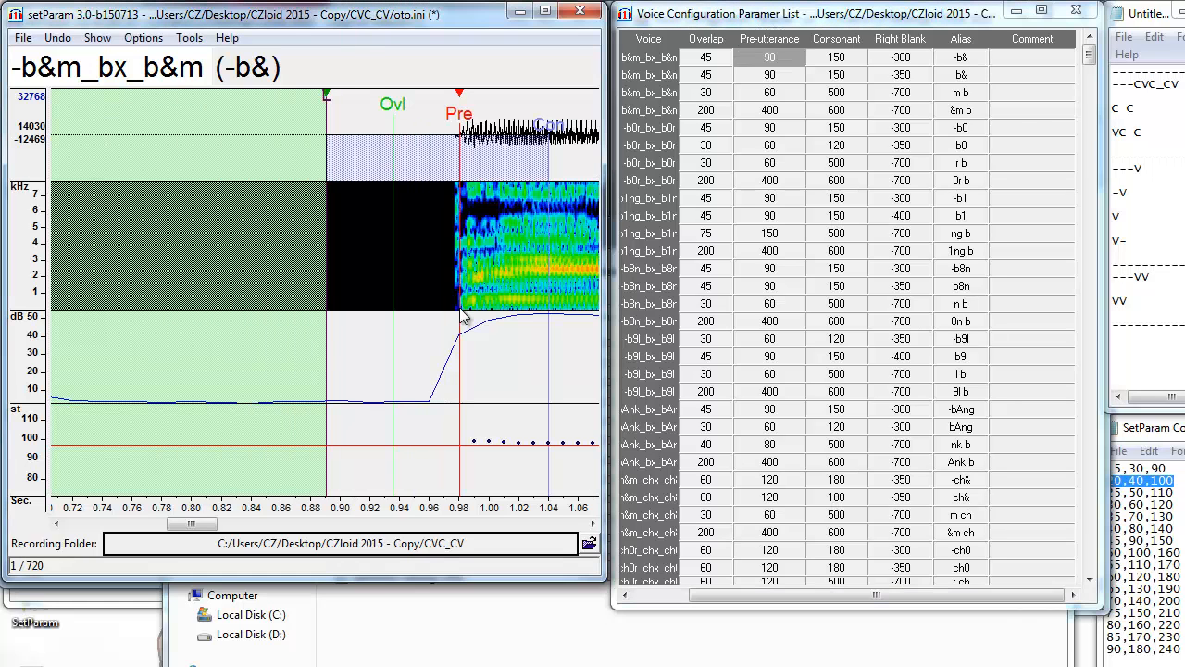
pyautogui.press('Down')
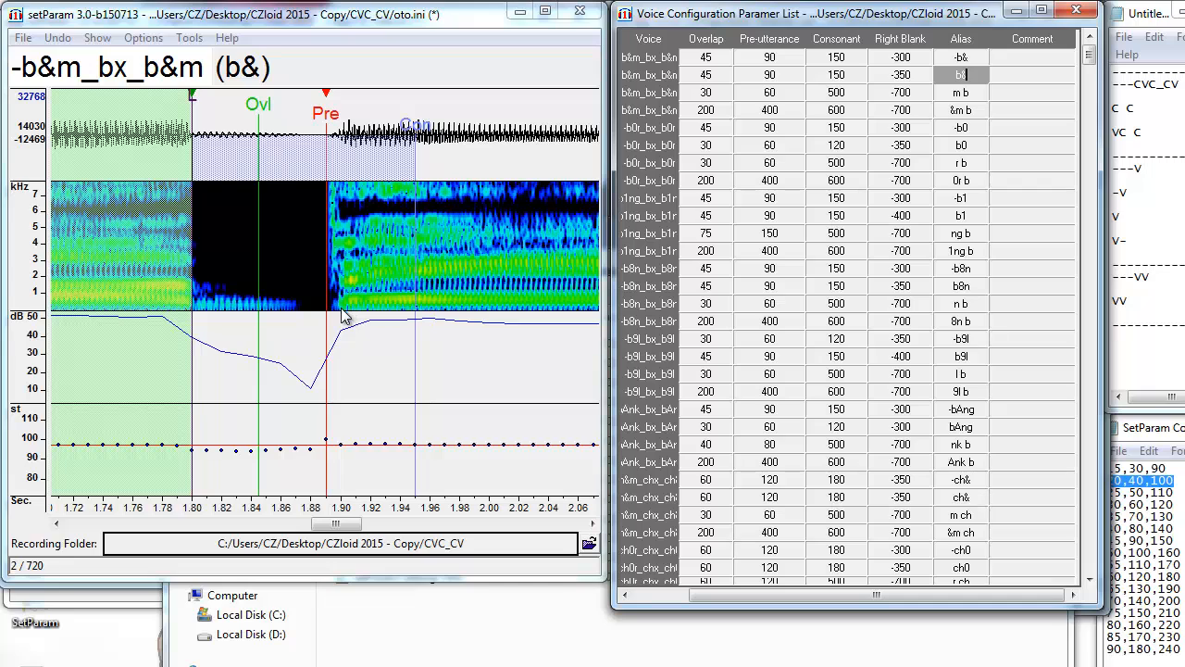
pyautogui.click(340, 316)
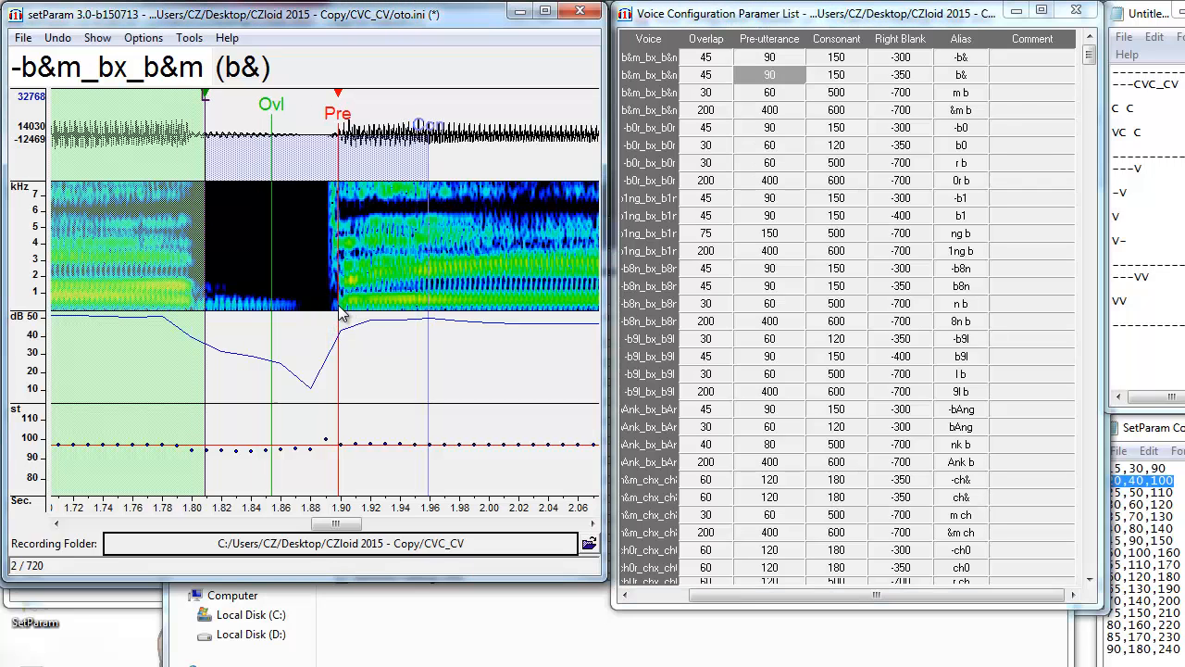
# Move the m b pre-utterance to about 1.405 s and the &m b one near 1.42 s.
pyautogui.press('Down')
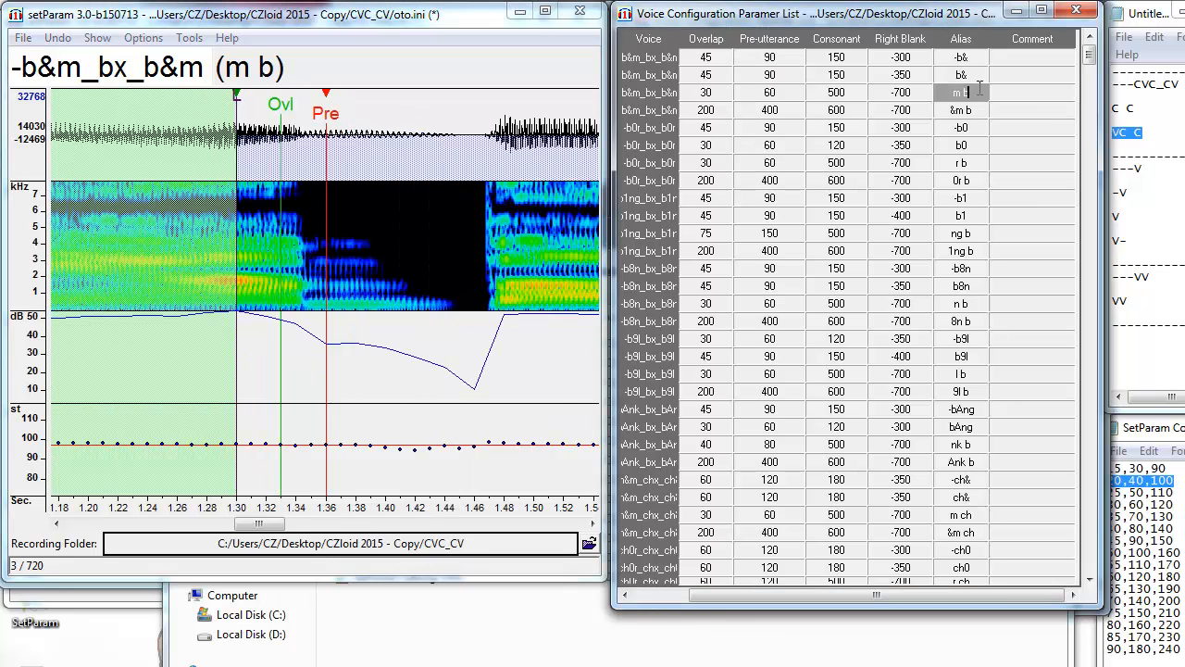
pyautogui.moveTo(1153, 110); pyautogui.dragTo(1113, 110)
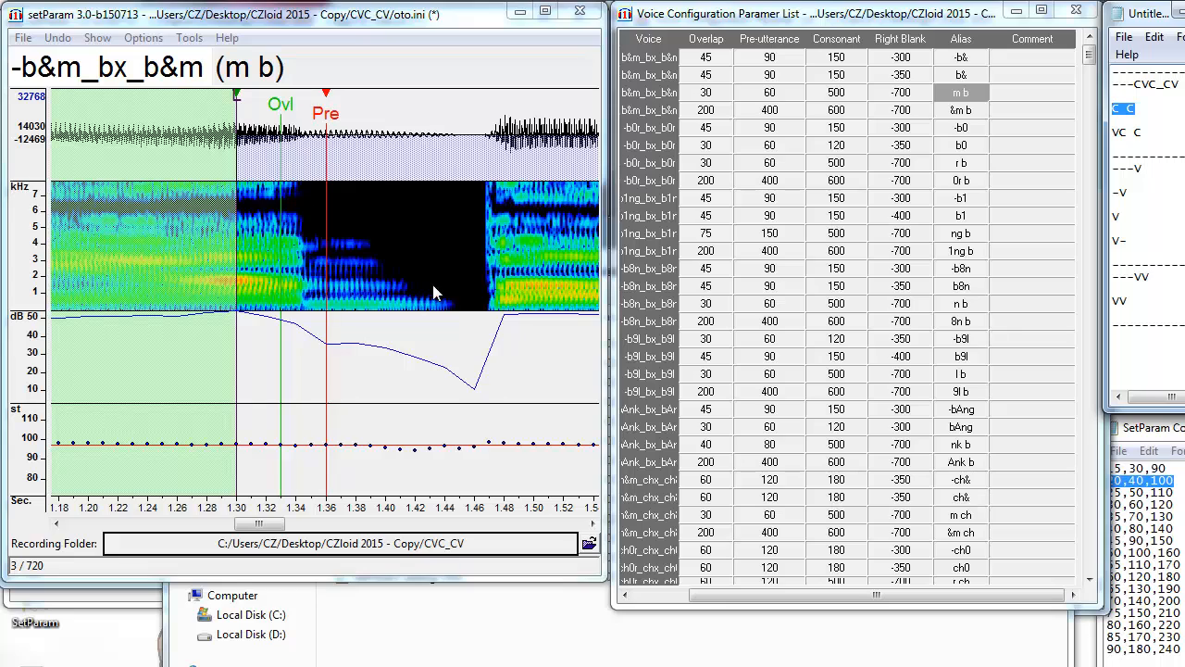
pyautogui.moveTo(432, 284); pyautogui.dragTo(408, 301)
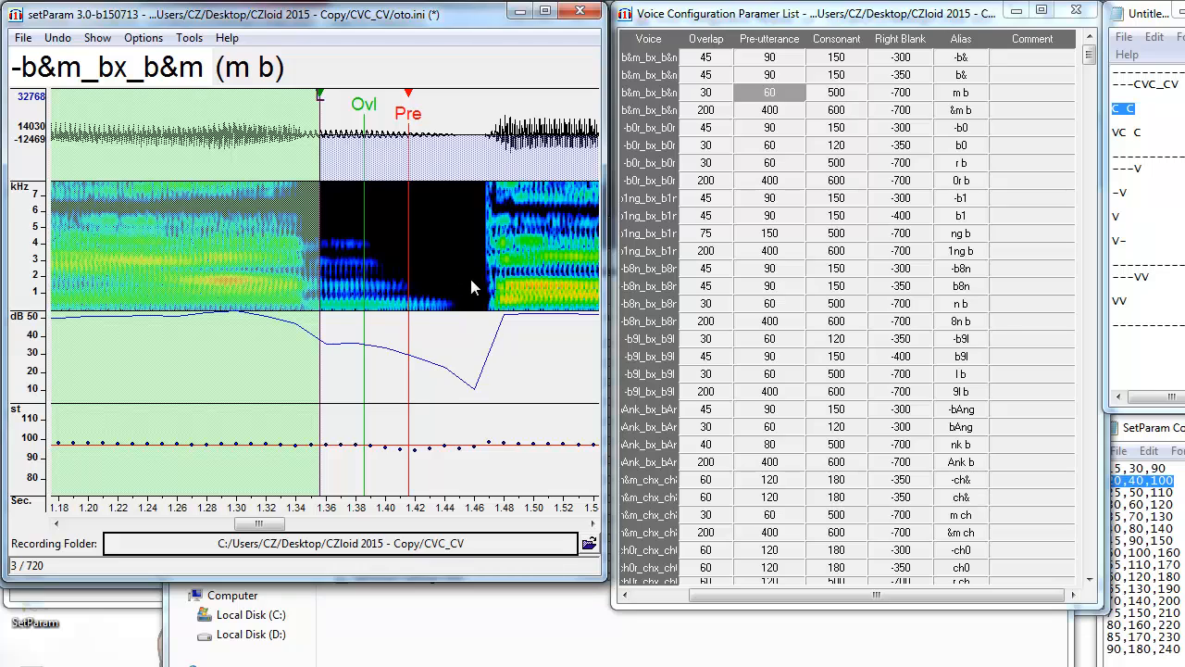
pyautogui.click(976, 109)
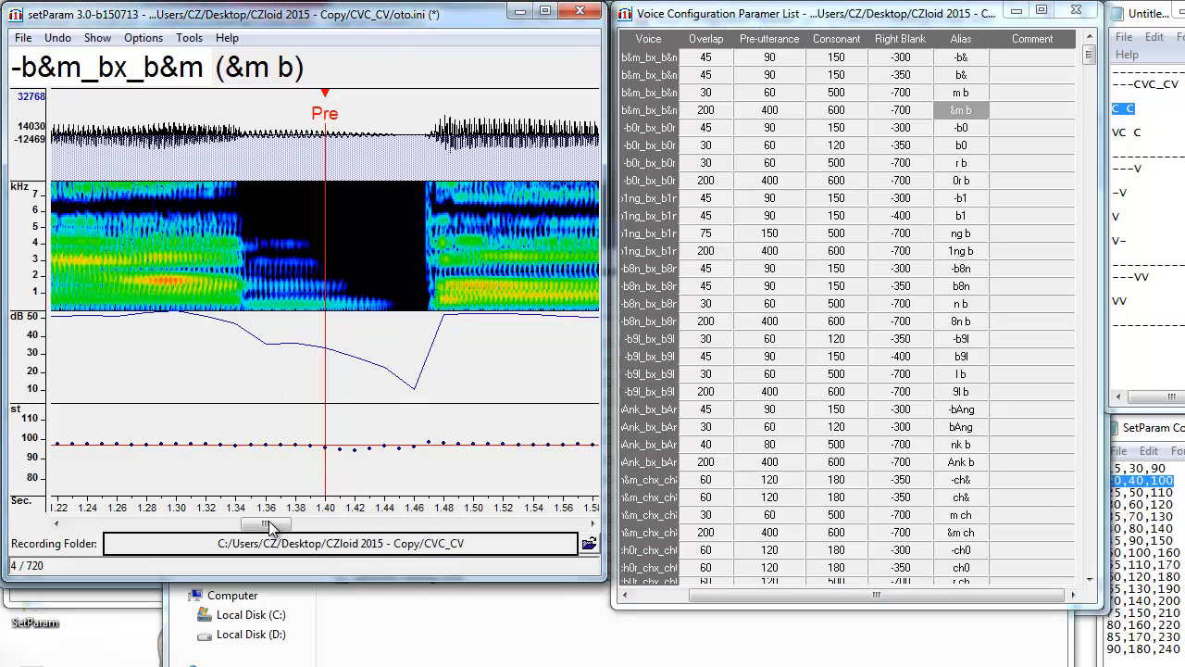
pyautogui.moveTo(271, 526)
pyautogui.mouseDown()
pyautogui.moveTo(235, 526)
pyautogui.moveTo(260, 547)
pyautogui.mouseUp()
pyautogui.press('F3')
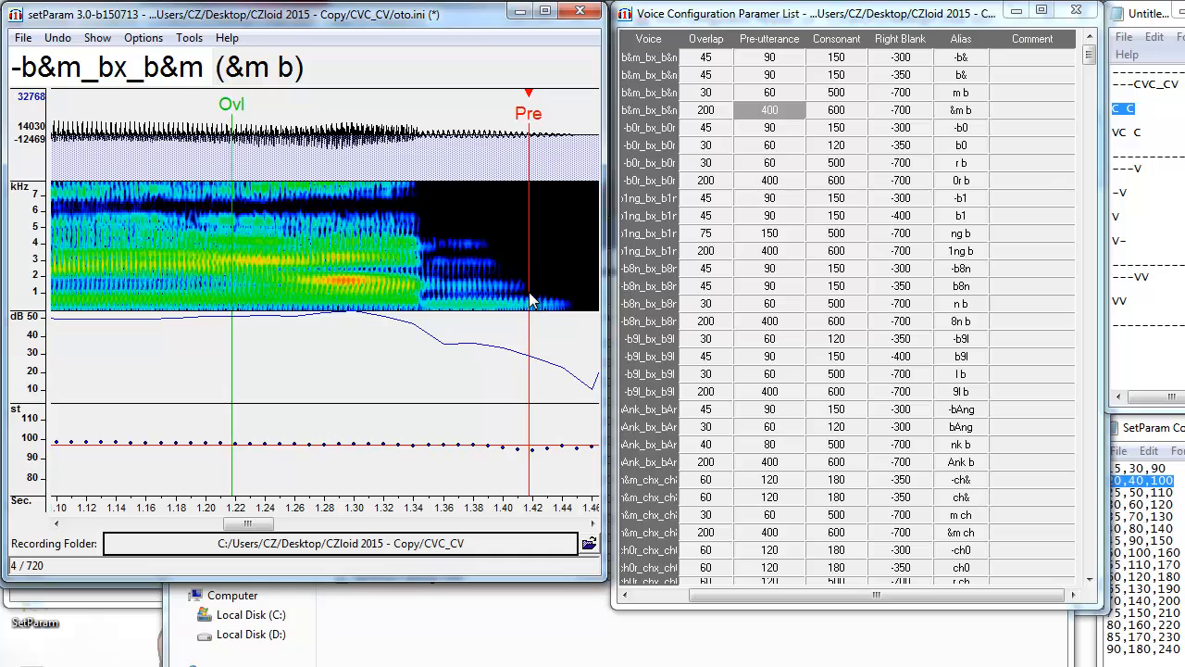
pyautogui.moveTo(260, 530)
pyautogui.mouseDown()
pyautogui.moveTo(273, 530)
pyautogui.moveTo(240, 530)
pyautogui.mouseUp()
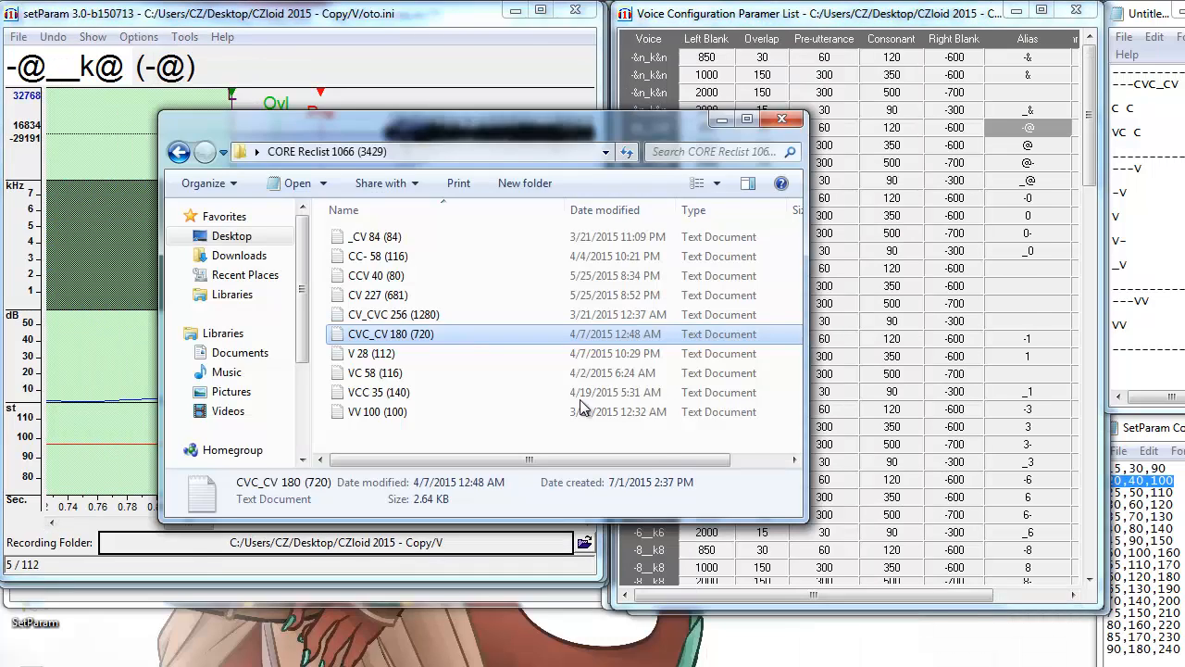
# Load the V oto file and set the -@ pre-utterance at the vowel onset (left blank 891.688).
pyautogui.click(427, 355)
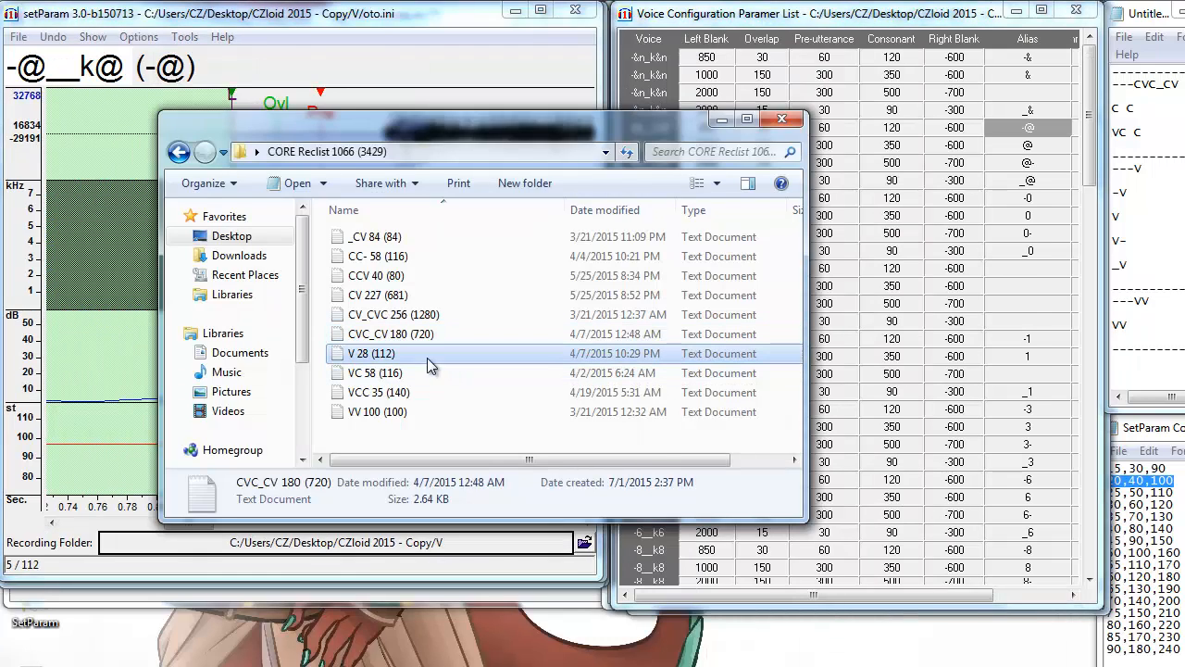
pyautogui.click(722, 121)
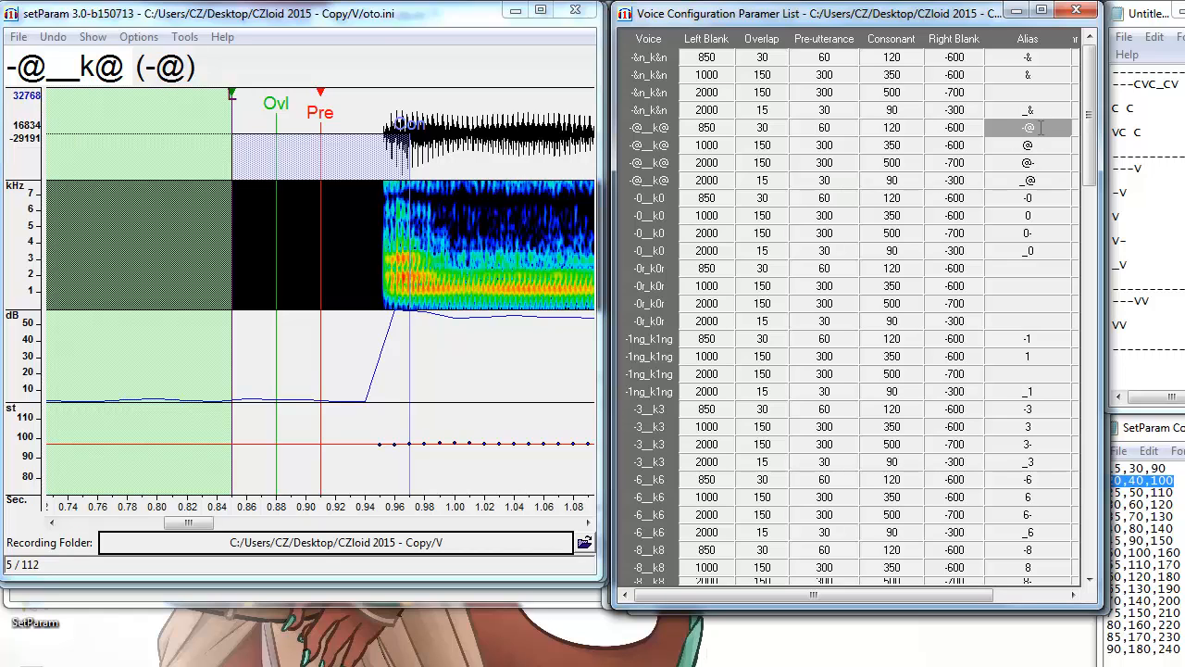
pyautogui.click(384, 296)
pyautogui.moveTo(383, 294); pyautogui.dragTo(381, 294)
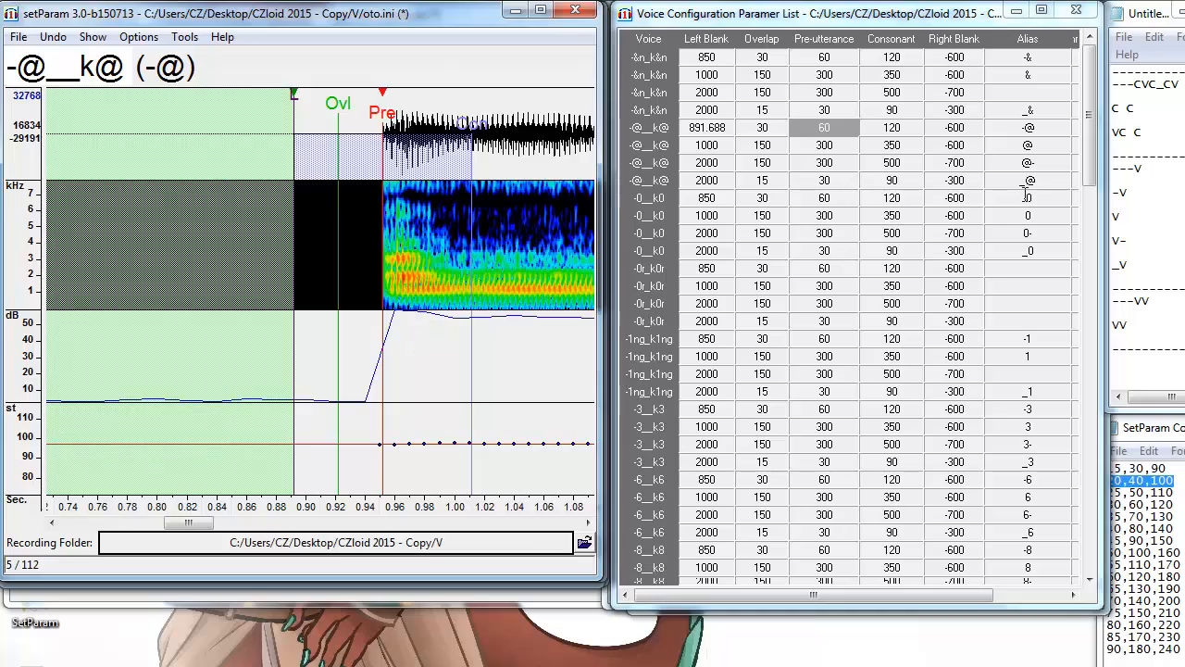
# Align @ at the vowel start and @- where the vowel fades (left blanks 988.016, 2010.706).
pyautogui.click(1031, 146)
pyautogui.moveTo(236, 521); pyautogui.dragTo(222, 557)
pyautogui.press('F6')
pyautogui.press('F6')
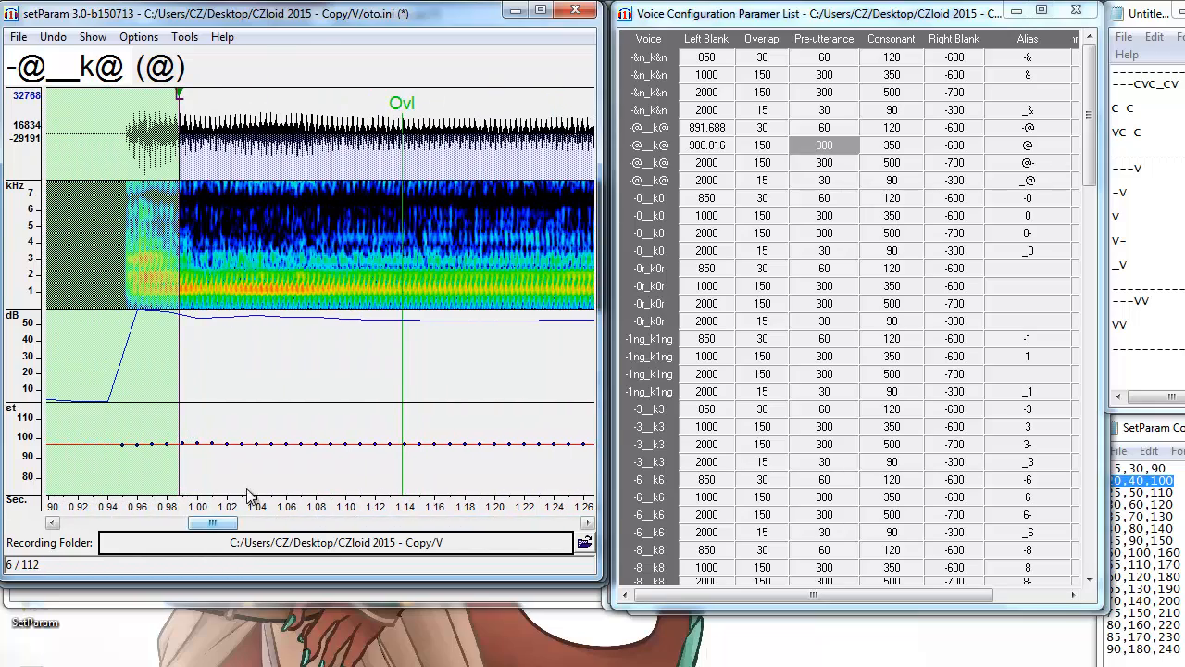
pyautogui.moveTo(217, 524); pyautogui.dragTo(258, 562)
pyautogui.press('Down')
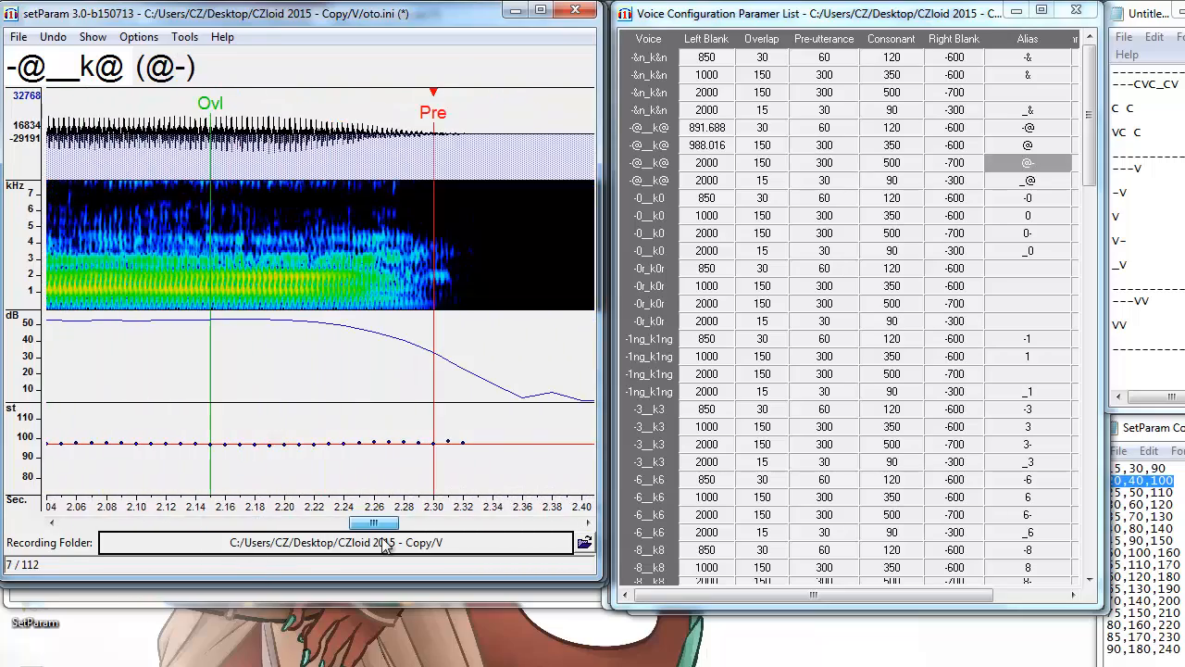
pyautogui.moveTo(382, 538)
pyautogui.mouseDown()
pyautogui.moveTo(369, 539)
pyautogui.moveTo(387, 538)
pyautogui.mouseUp()
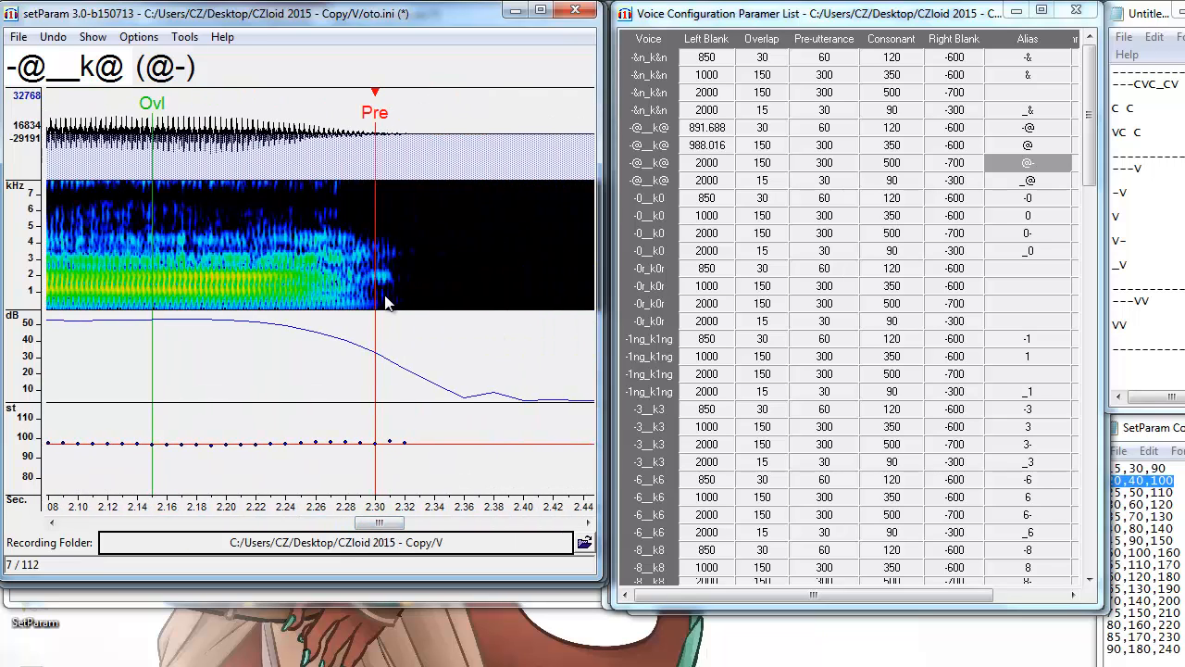
pyautogui.press('F3')
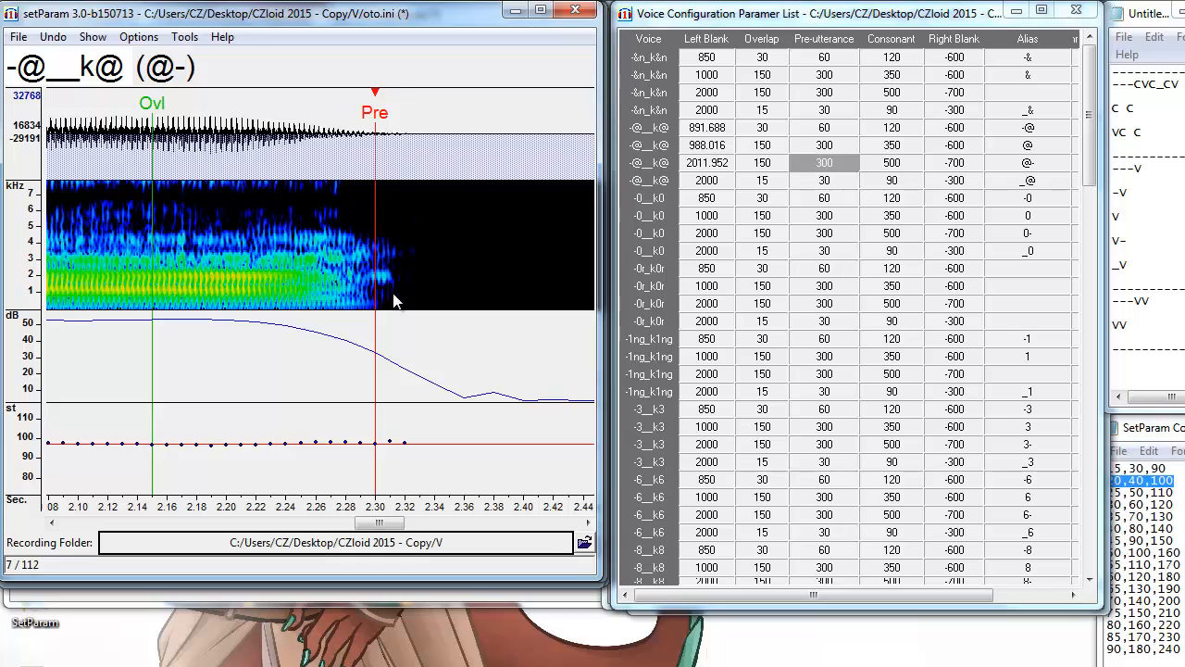
# Shift the _@ markers earlier to about 1.92 s and begin filling the missing -&n alias.
pyautogui.click(1052, 182)
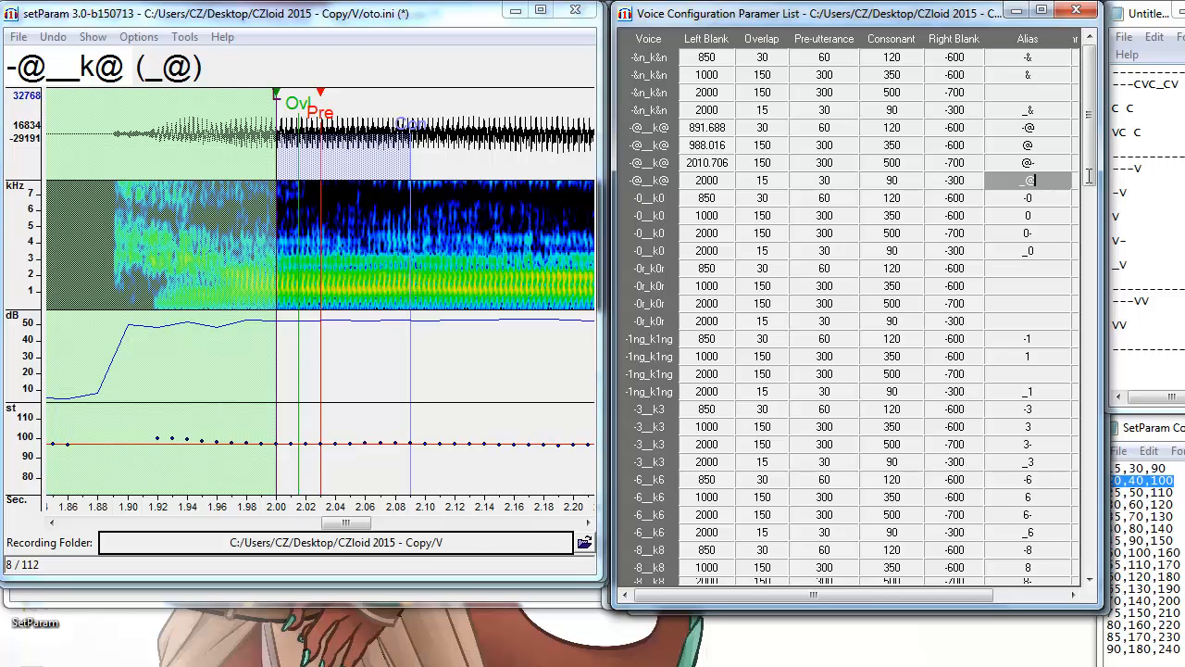
pyautogui.click(202, 295)
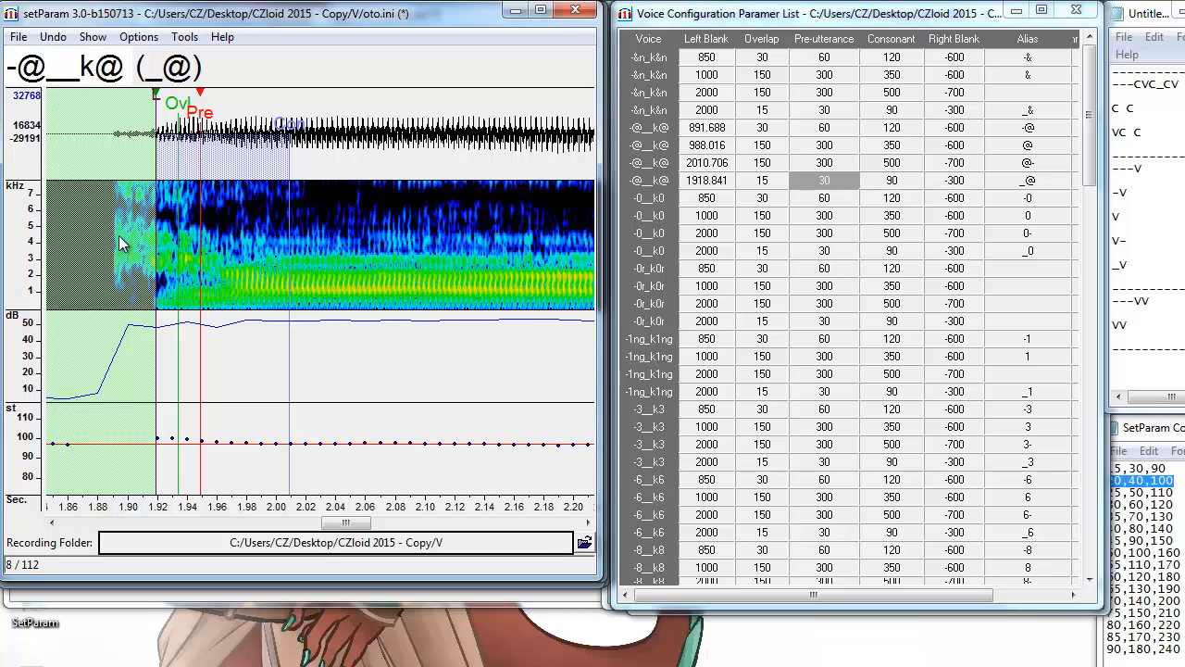
pyautogui.scroll(-11, 1078, 301)
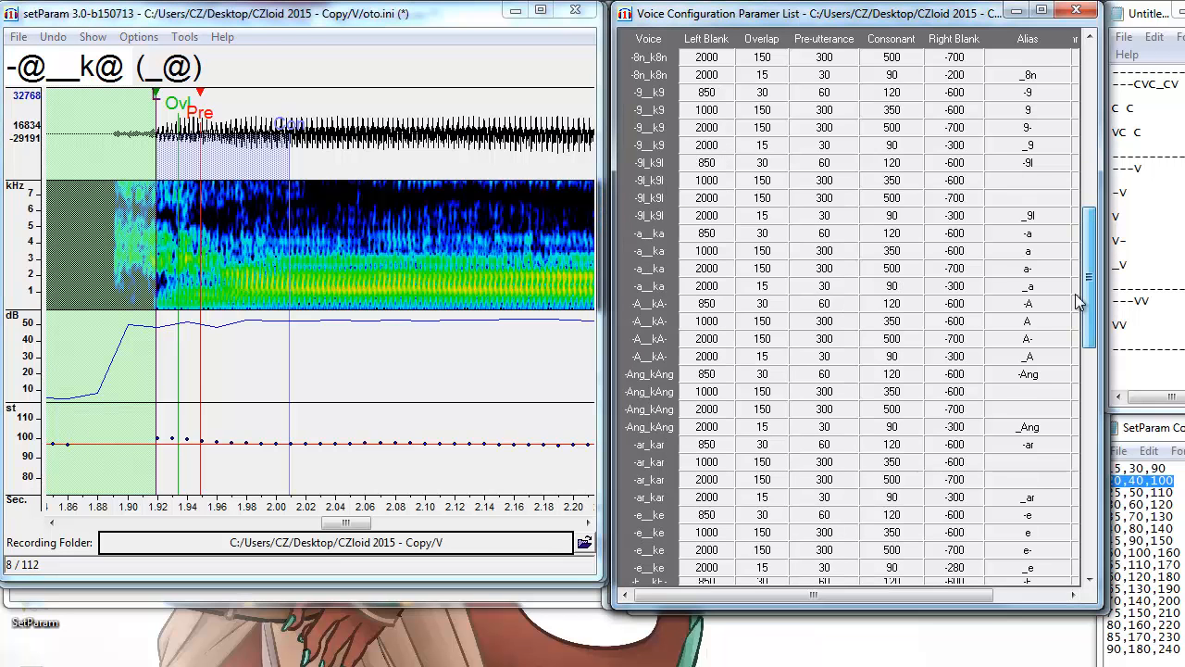
pyautogui.moveTo(1077, 300); pyautogui.dragTo(1056, 87)
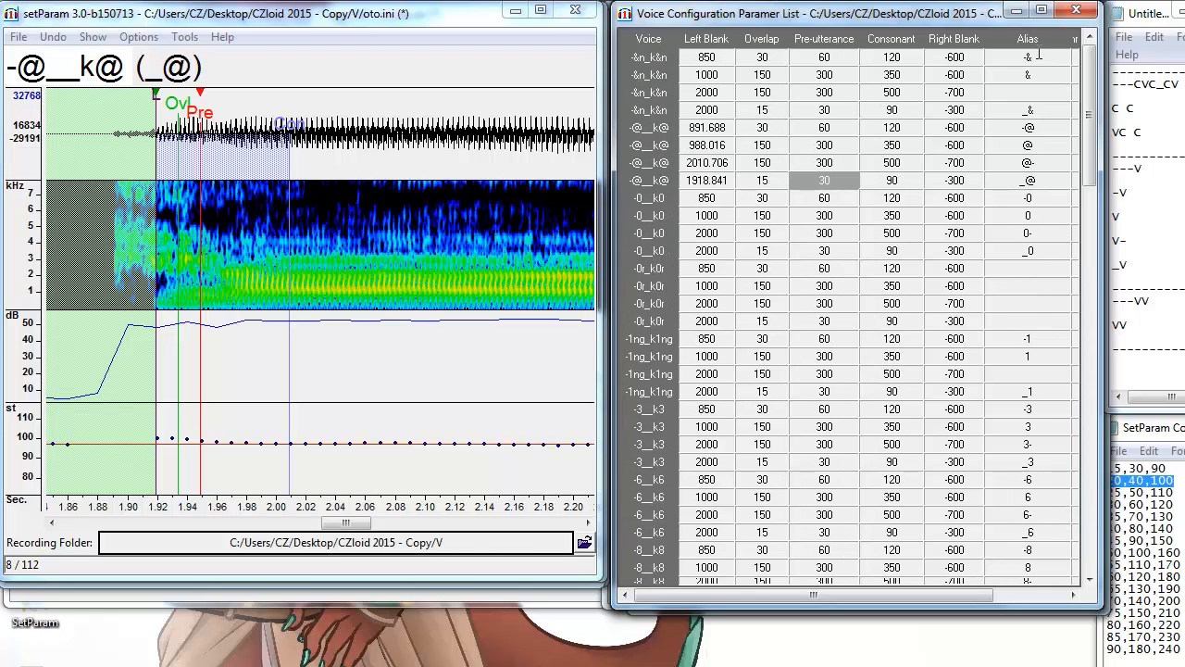
pyautogui.click(1049, 91)
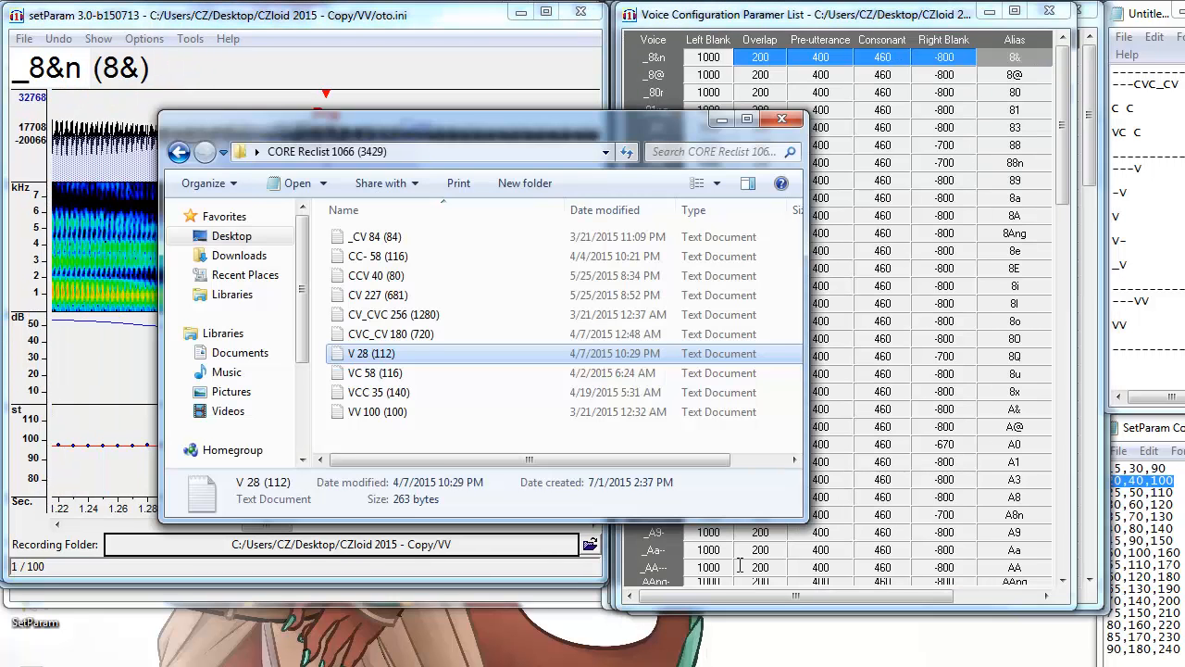
# Load VV 100 and shift _8&n and _8@ so Pre lands near 1.38 s and 1.34 s.
pyautogui.click(378, 413)
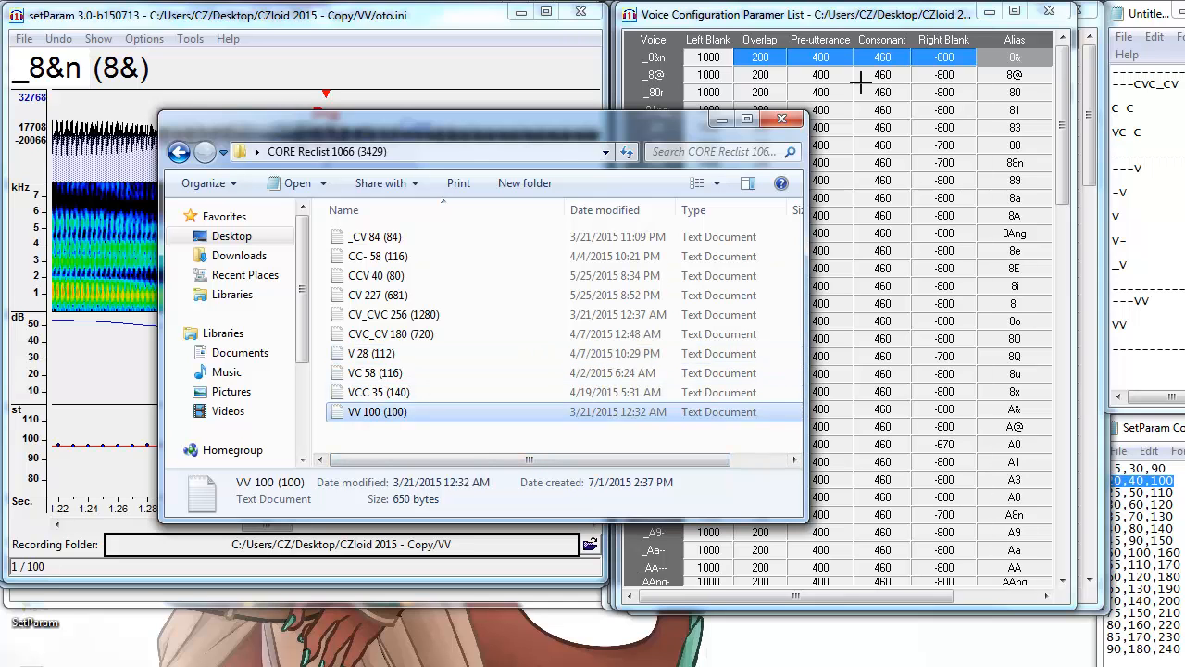
pyautogui.click(726, 122)
pyautogui.moveTo(276, 527)
pyautogui.mouseDown()
pyautogui.moveTo(238, 530)
pyautogui.moveTo(288, 533)
pyautogui.moveTo(245, 531)
pyautogui.moveTo(286, 538)
pyautogui.moveTo(263, 543)
pyautogui.mouseUp()
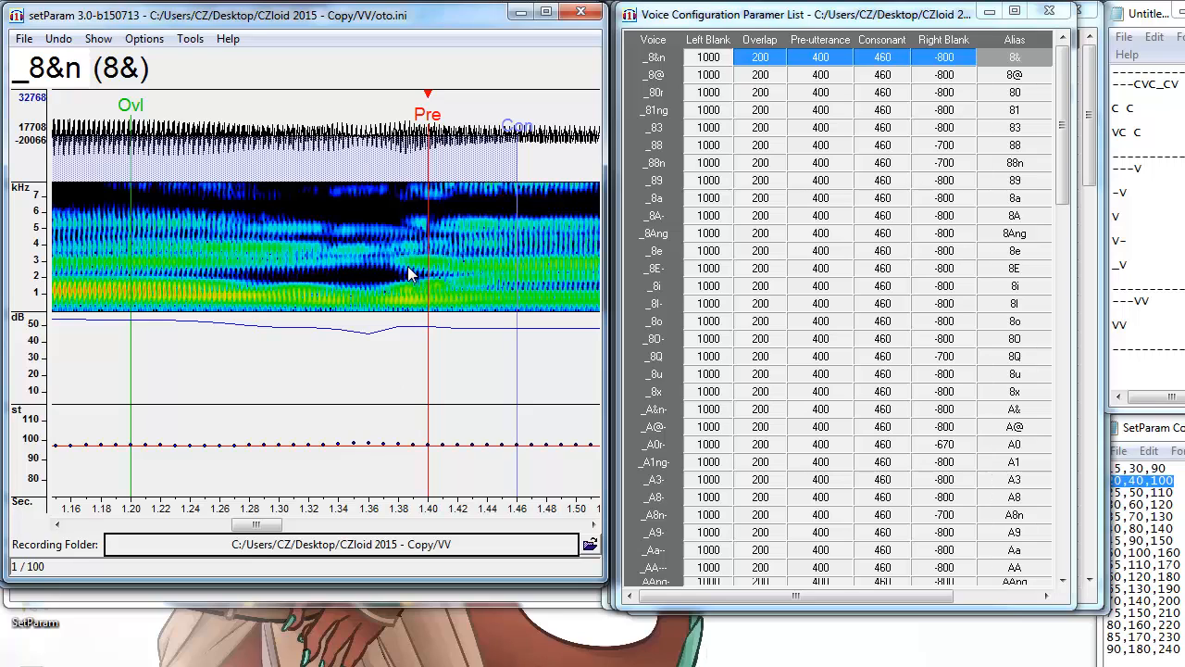
pyautogui.moveTo(410, 272); pyautogui.dragTo(392, 275)
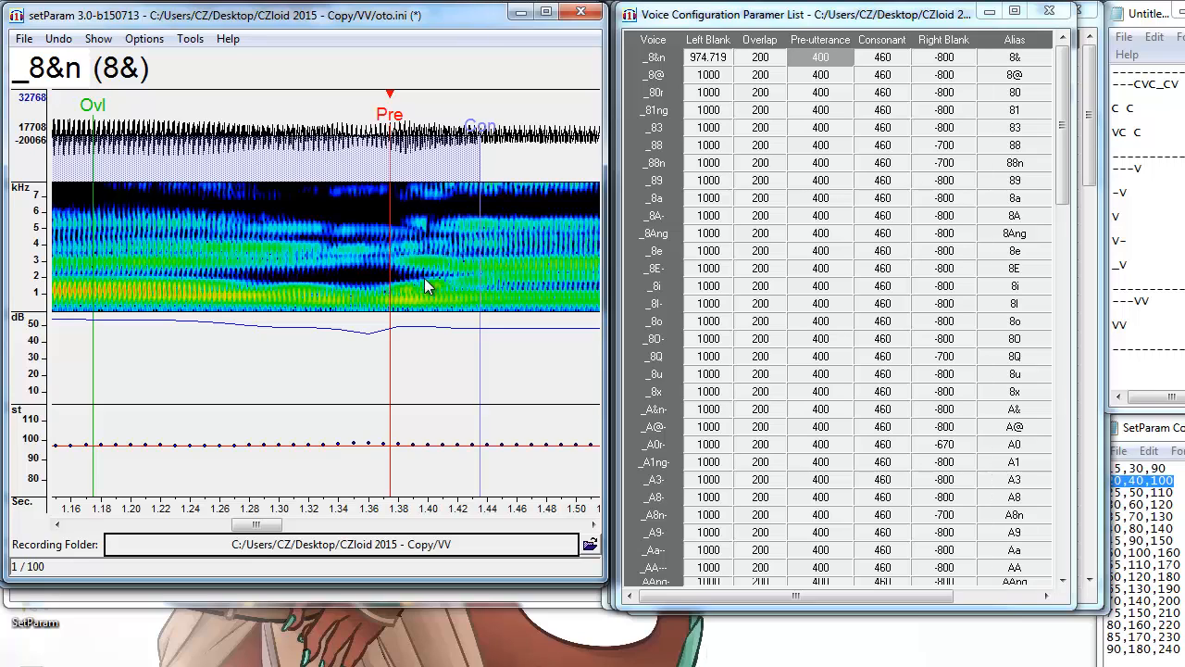
pyautogui.press('Down')
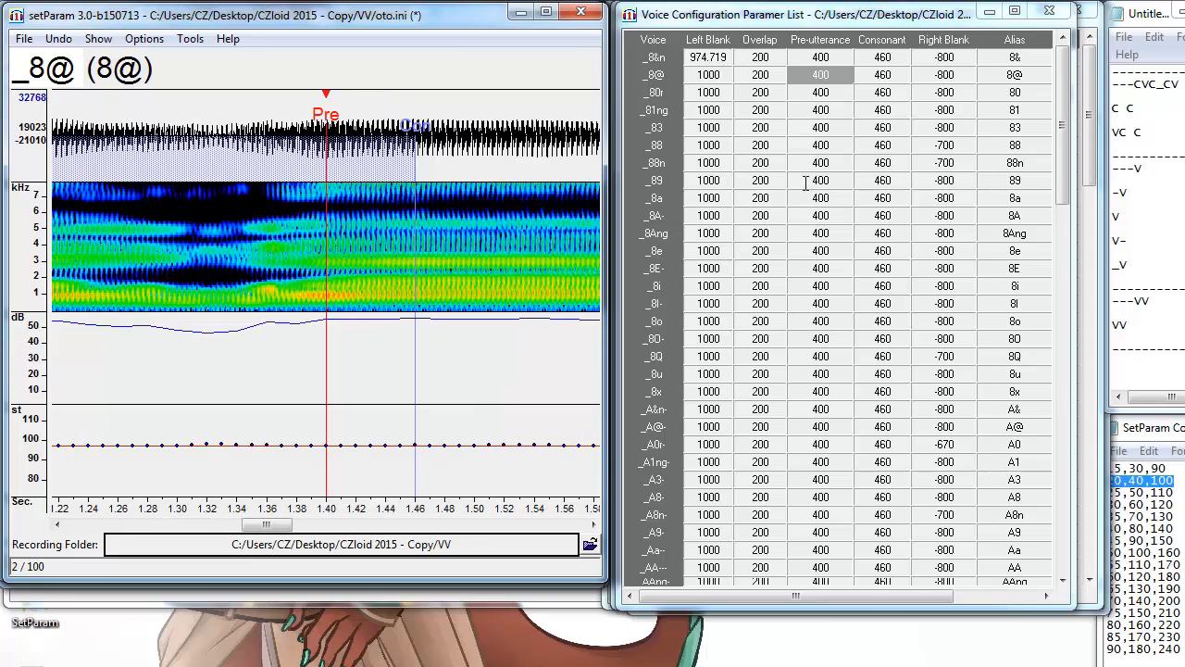
pyautogui.click(243, 243)
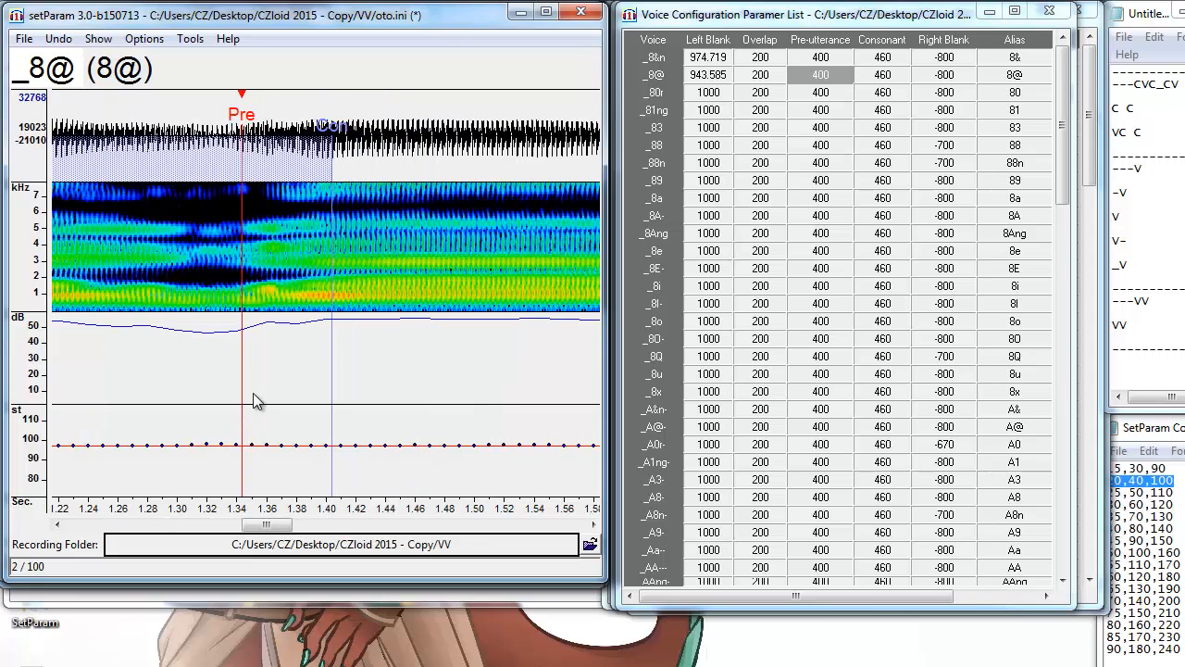
pyautogui.moveTo(253, 522)
pyautogui.mouseDown()
pyautogui.moveTo(208, 524)
pyautogui.moveTo(296, 541)
pyautogui.moveTo(265, 542)
pyautogui.mouseUp()
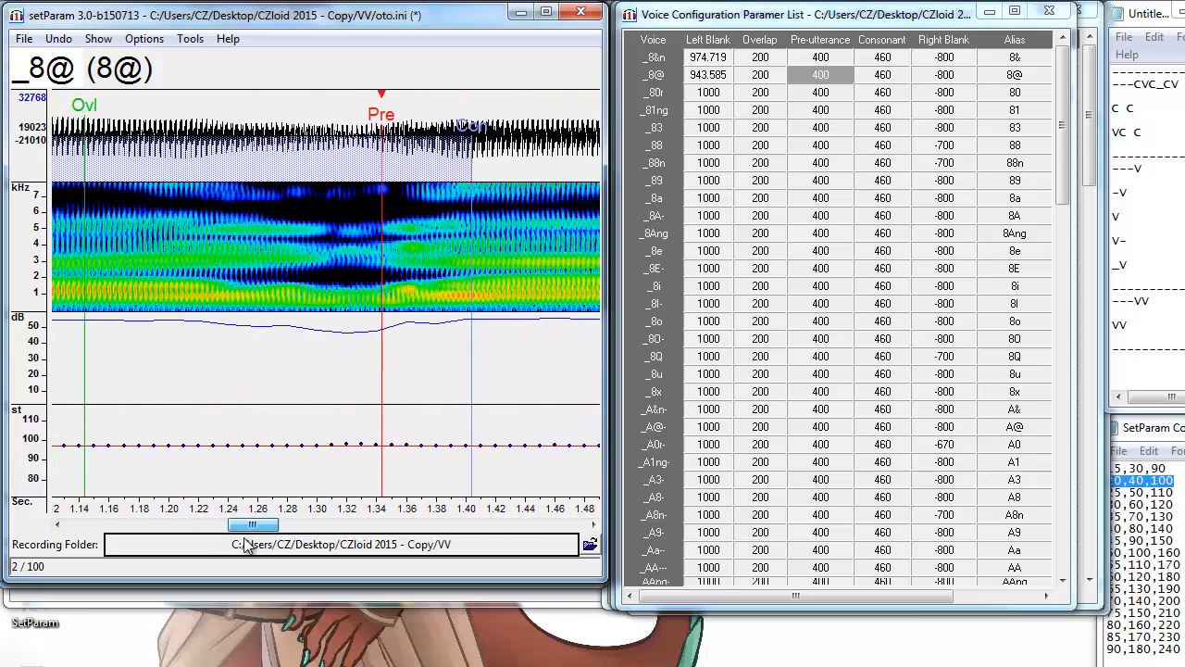
pyautogui.scroll(-1, 1148, 223)
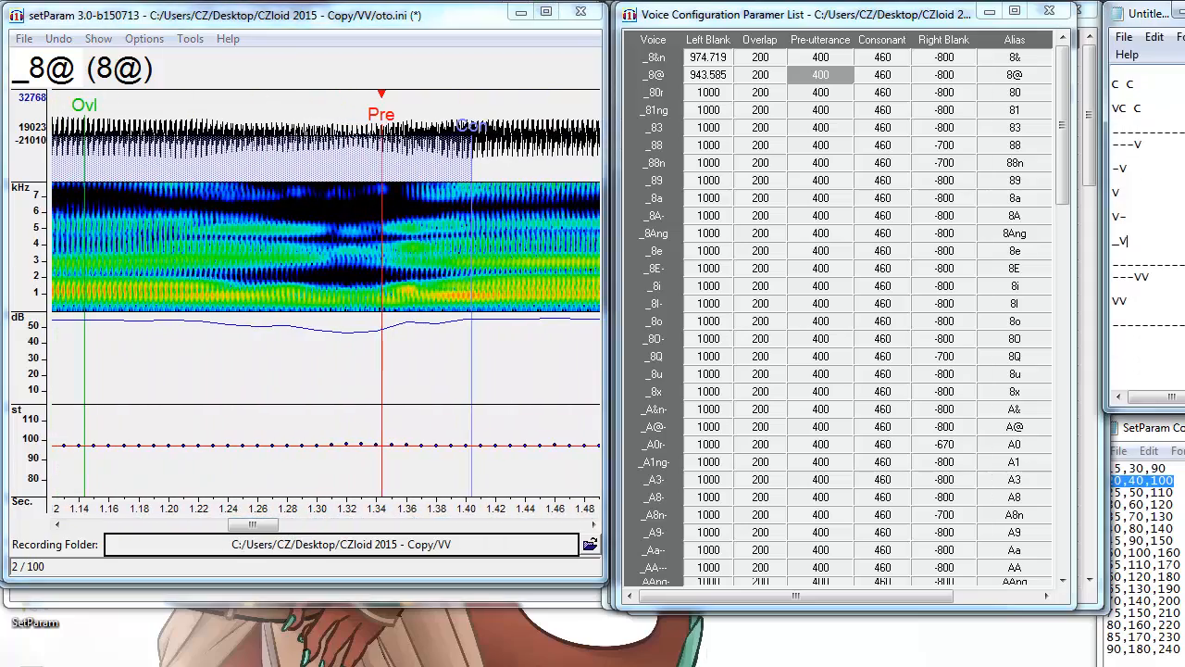
pyautogui.scroll(-5, 1128, 241)
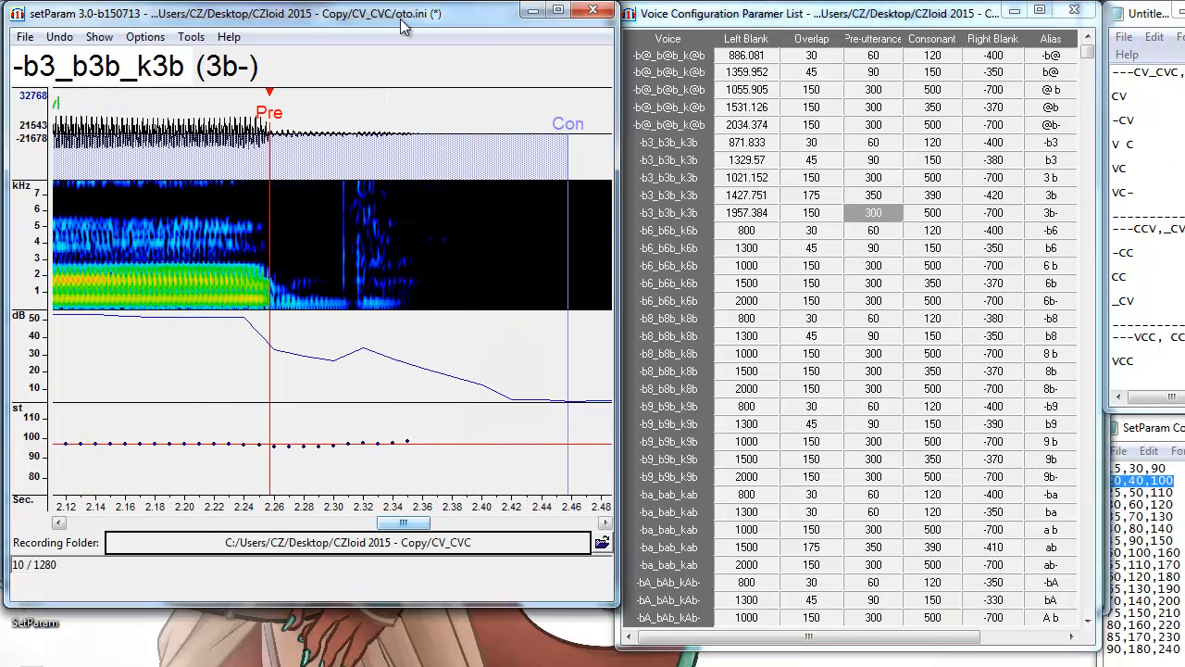
# Snap the -ch3, ch3, 3 ch, 3ch and 3ch- pre-utterances to their consonant onsets.
pyautogui.click(1055, 57)
pyautogui.click(1065, 71)
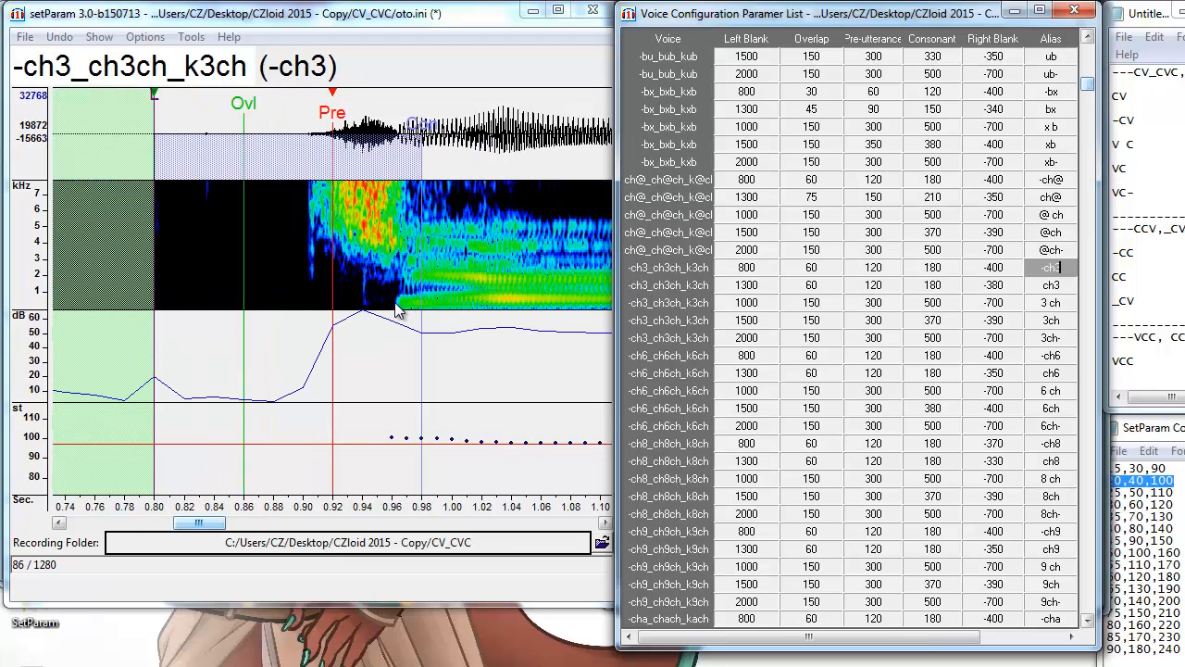
pyautogui.click(400, 315)
pyautogui.press('Down')
pyautogui.hotkey('alt', 'F3')
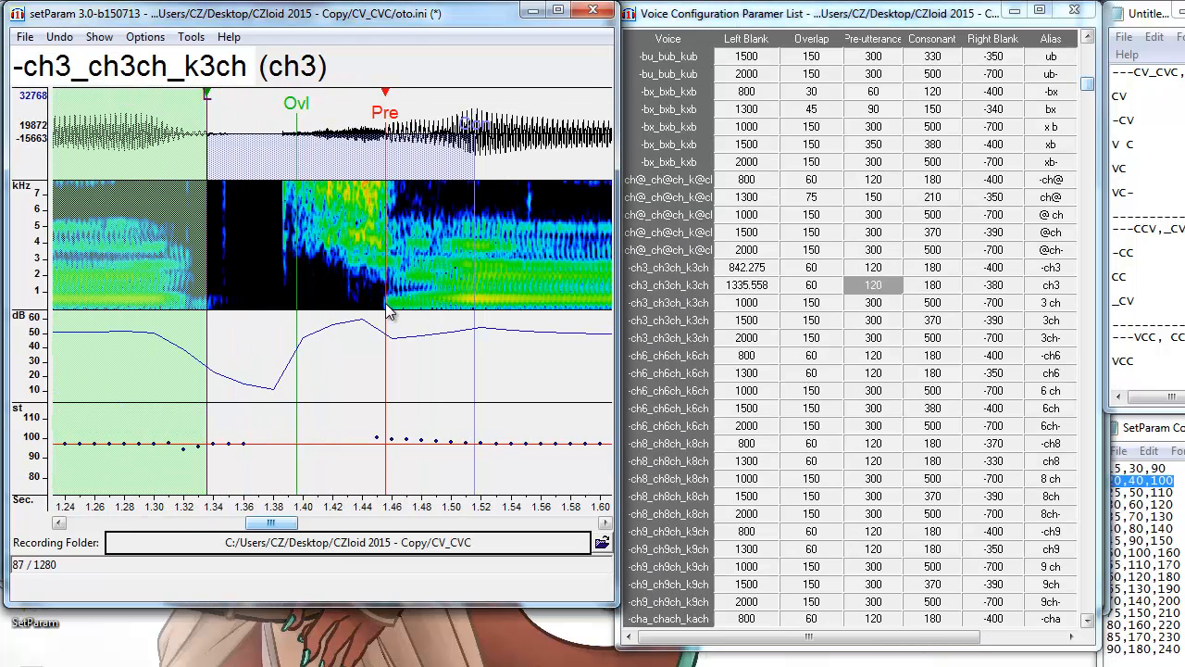
pyautogui.press('Down')
pyautogui.hotkey('alt', 'F3')
pyautogui.hotkey('alt', 'F3')
pyautogui.hotkey('alt', 'F3')
pyautogui.press('Down')
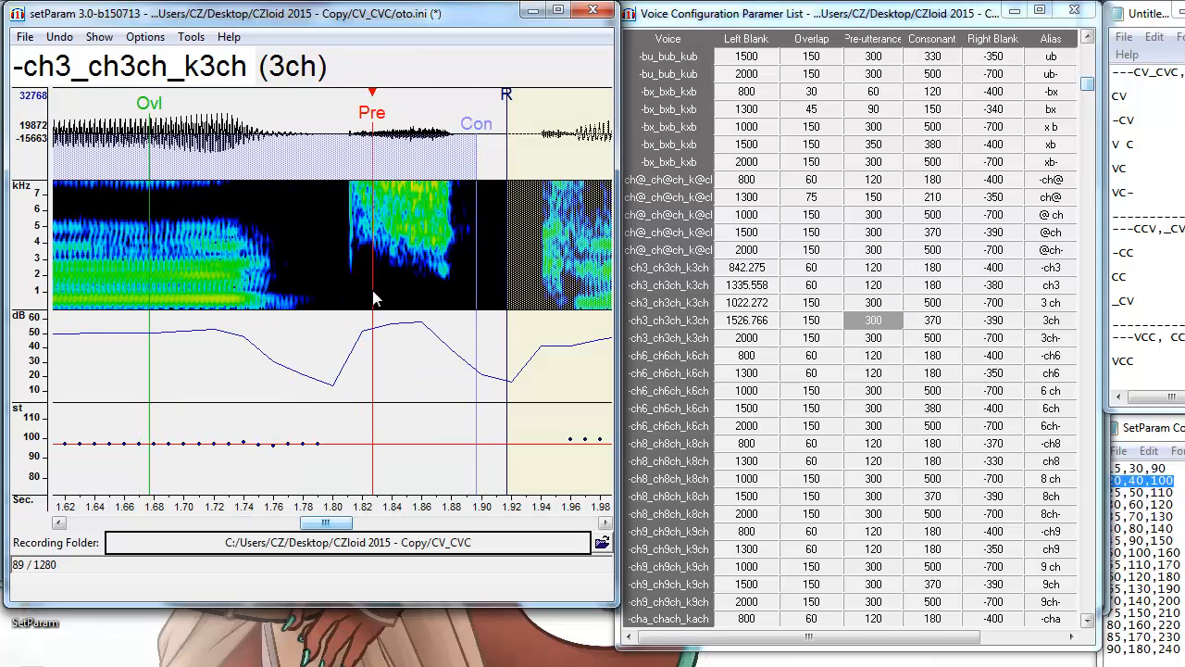
pyautogui.hotkey('alt', 'F3')
pyautogui.hotkey('alt', 'F3')
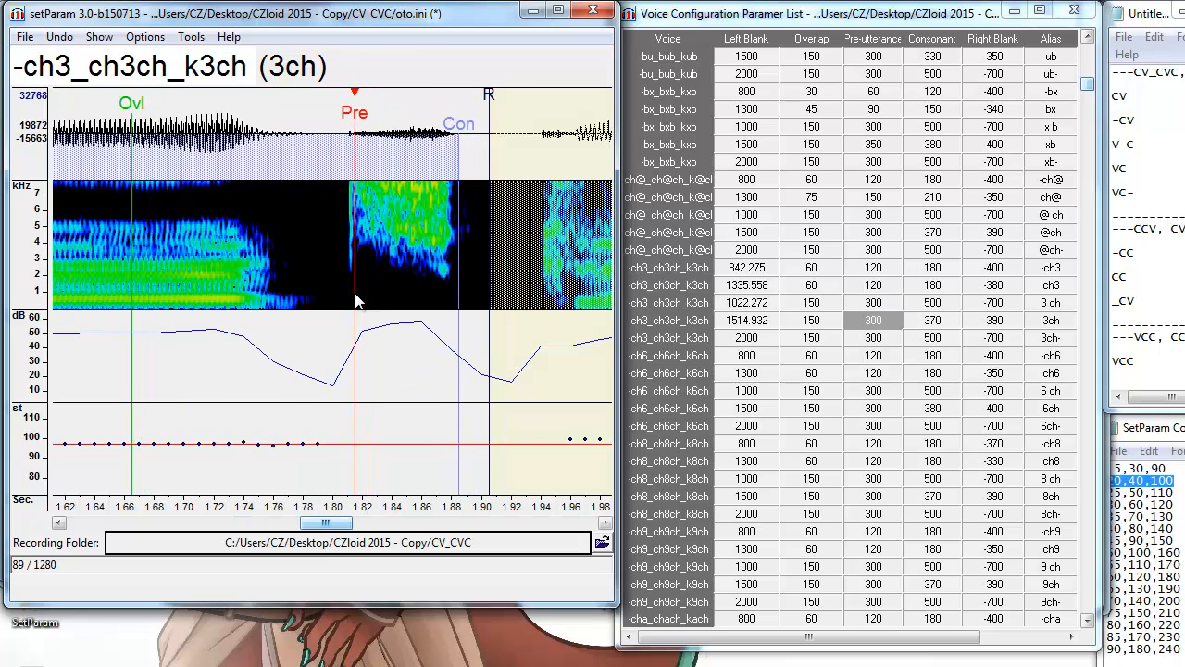
pyautogui.press('Down')
pyautogui.hotkey('alt', 'F3')
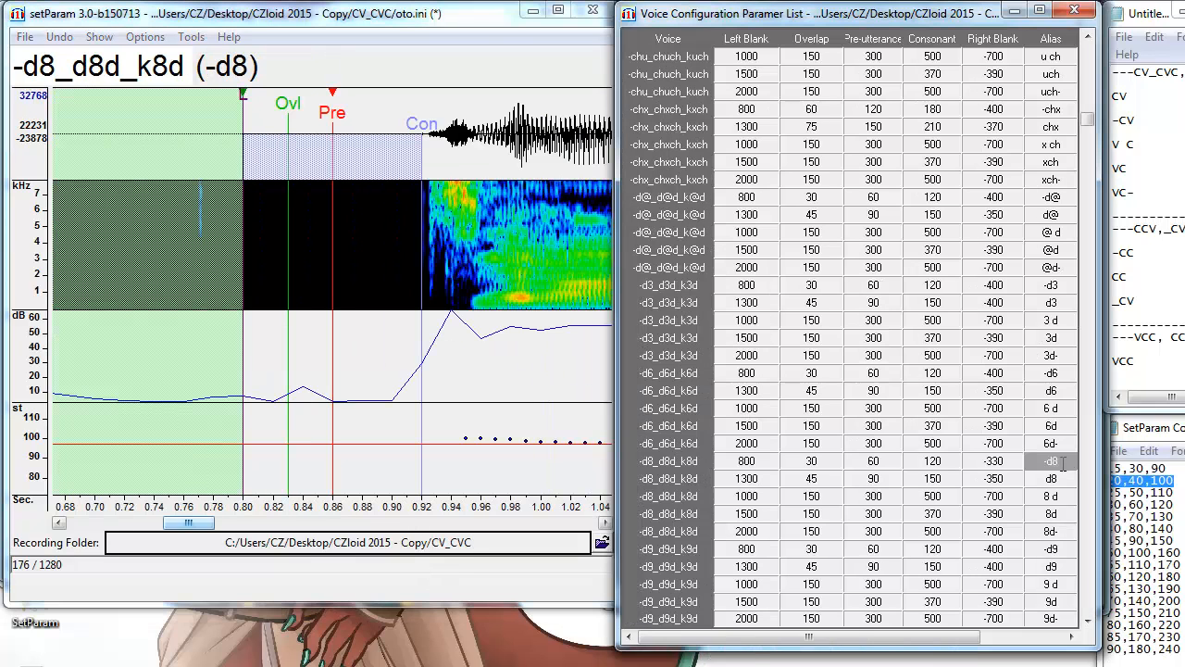
# Snap the -d8, d8, 8 d, 8d and 8d- pre-utterances to their consonant onsets.
pyautogui.hotkey('alt', 'F3')
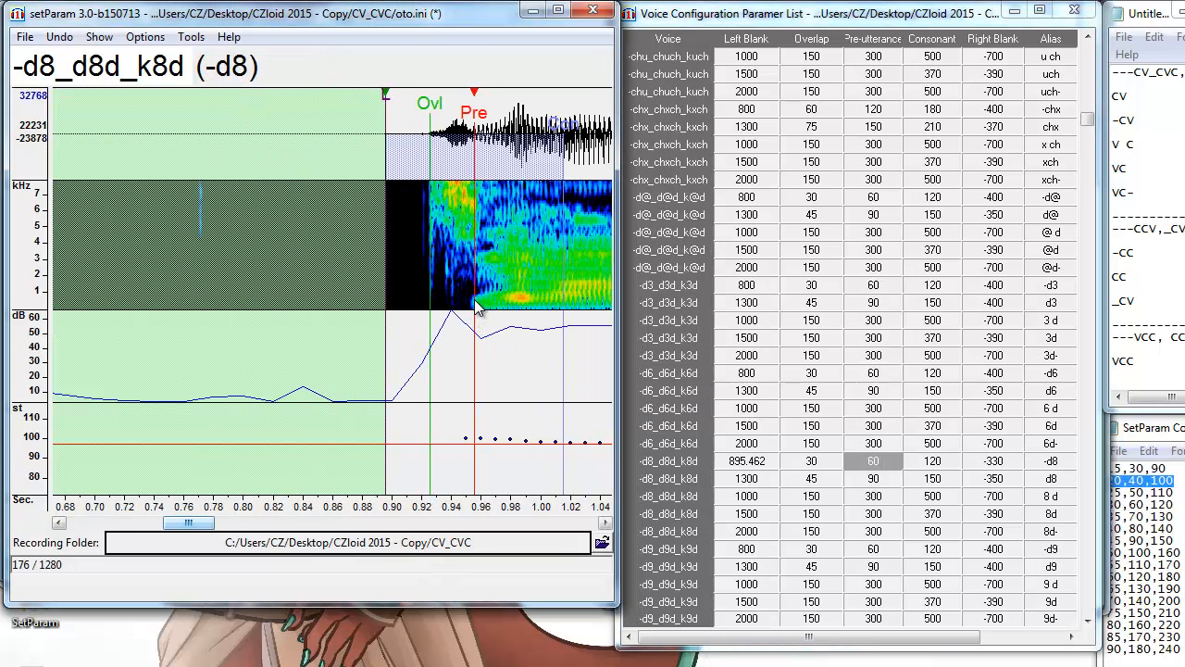
pyautogui.press('Down')
pyautogui.hotkey('alt', 'F3')
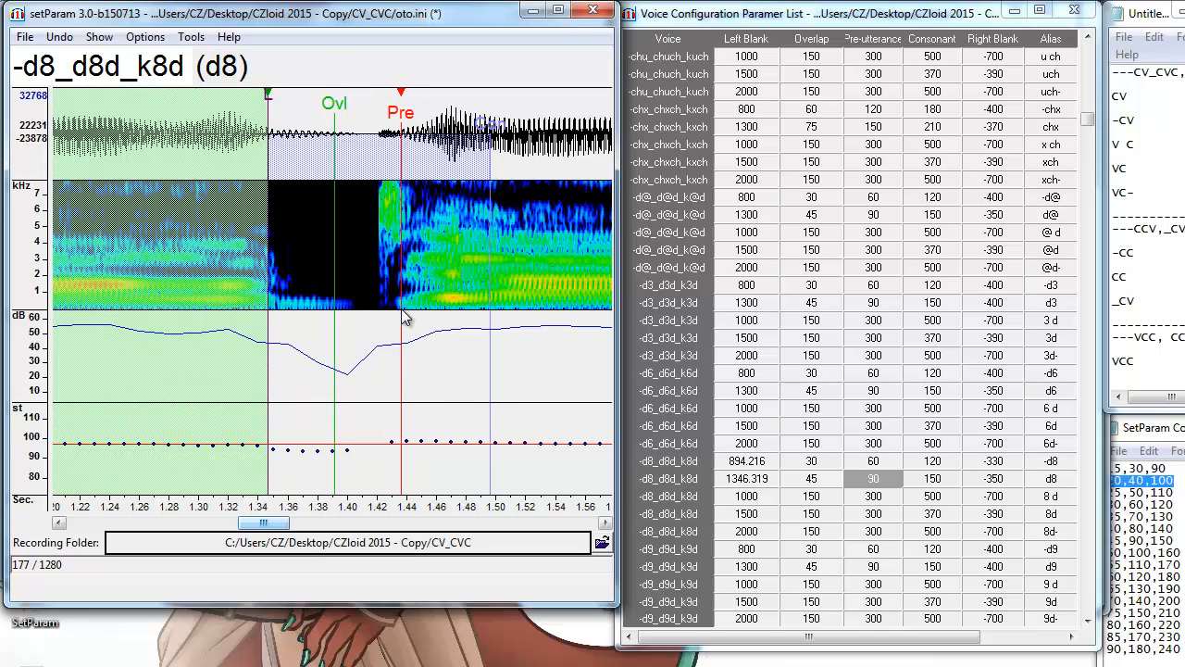
pyautogui.press('Down')
pyautogui.hotkey('alt', 'F3')
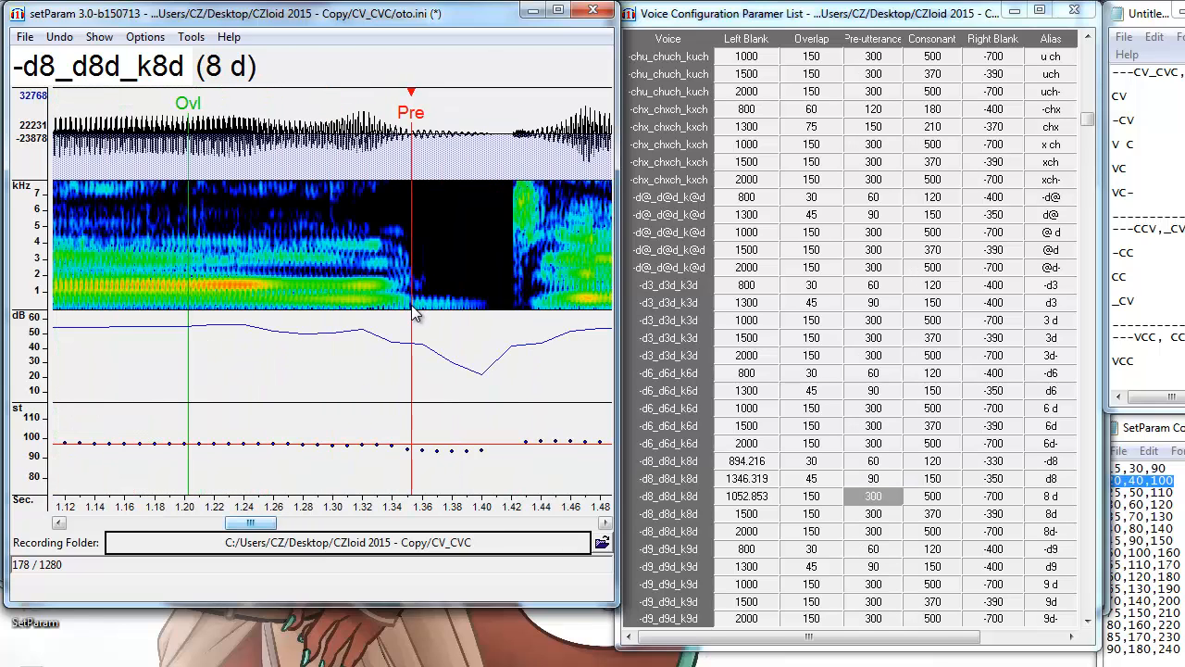
pyautogui.press('Down')
pyautogui.hotkey('alt', 'F3')
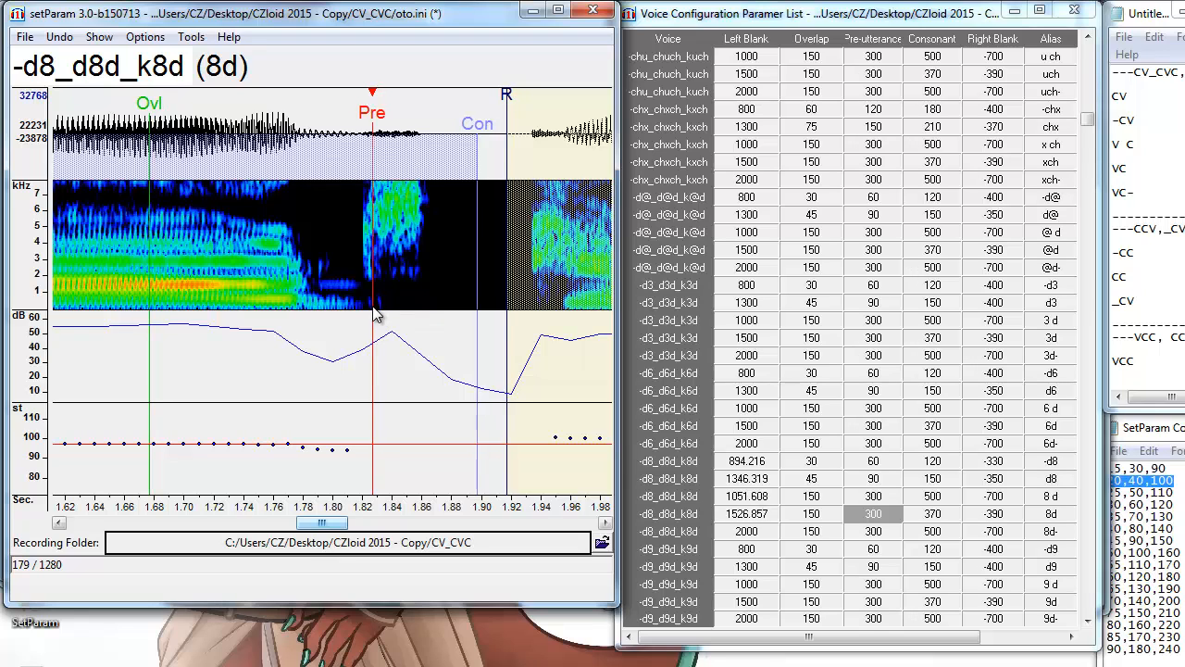
pyautogui.press('Down')
pyautogui.hotkey('alt', 'F3')
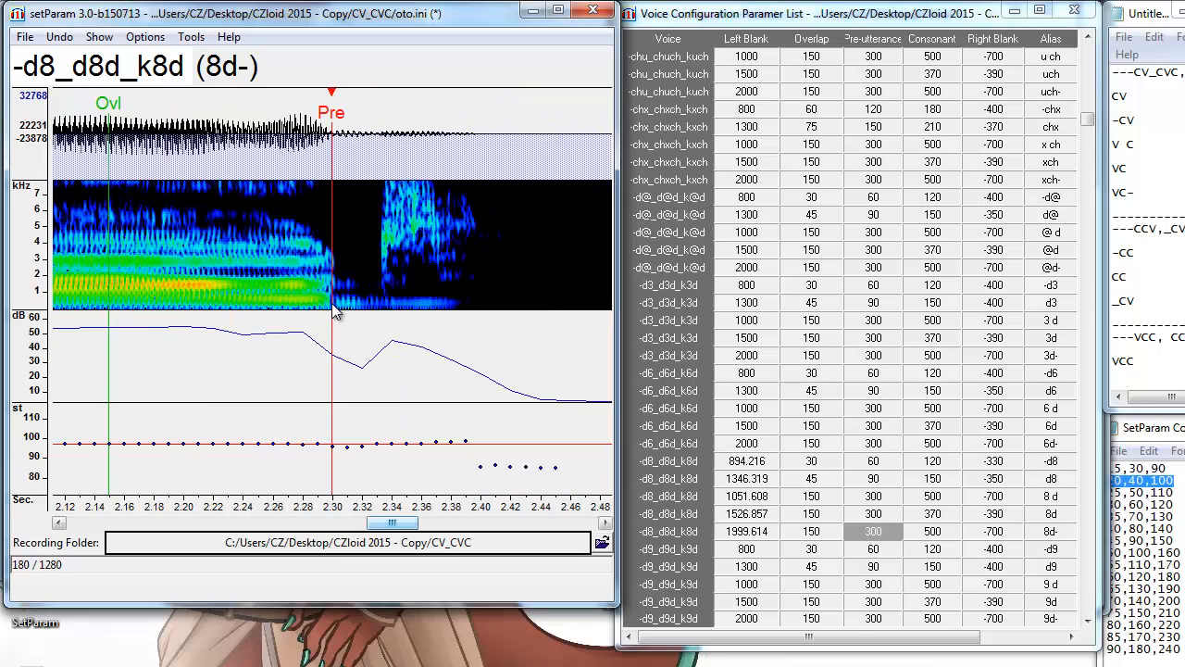
pyautogui.hotkey('alt', 'F3')
pyautogui.hotkey('alt', 'F3')
pyautogui.click(1053, 565)
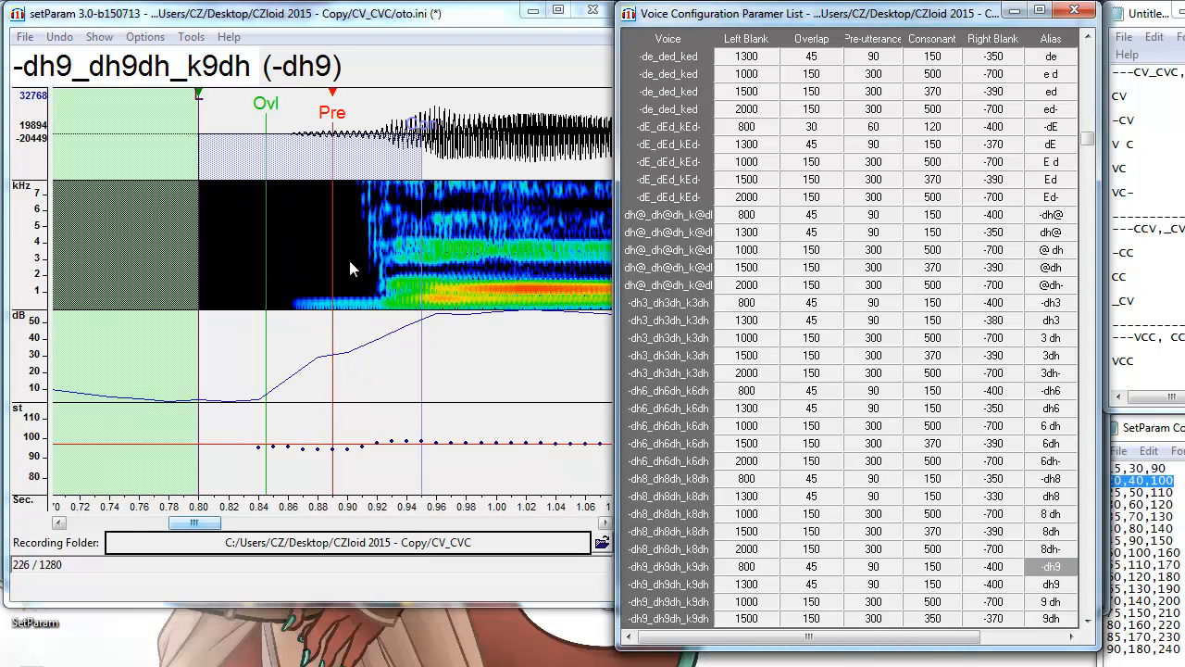
# Snap the -dh9, dh9, 9 dh, 9dh and 9dh- pre-utterances to the consonant onsets.
pyautogui.hotkey('alt', 'F3')
pyautogui.press('Down')
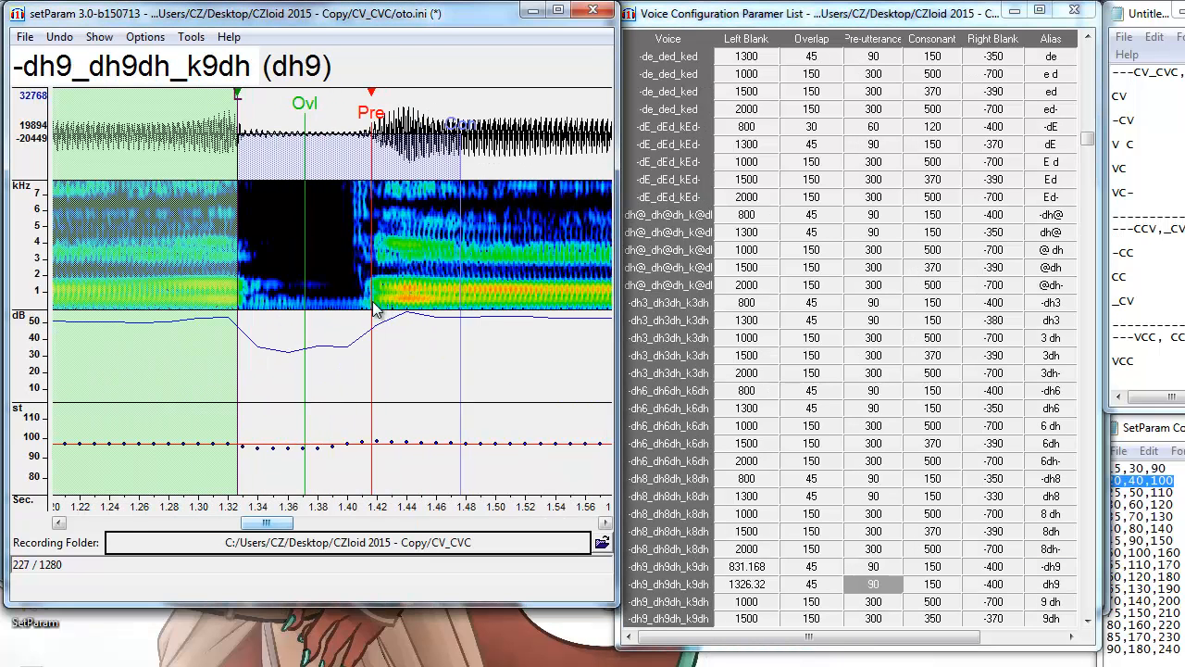
pyautogui.hotkey('alt', 'F3')
pyautogui.press('Down')
pyautogui.hotkey('alt', 'F3')
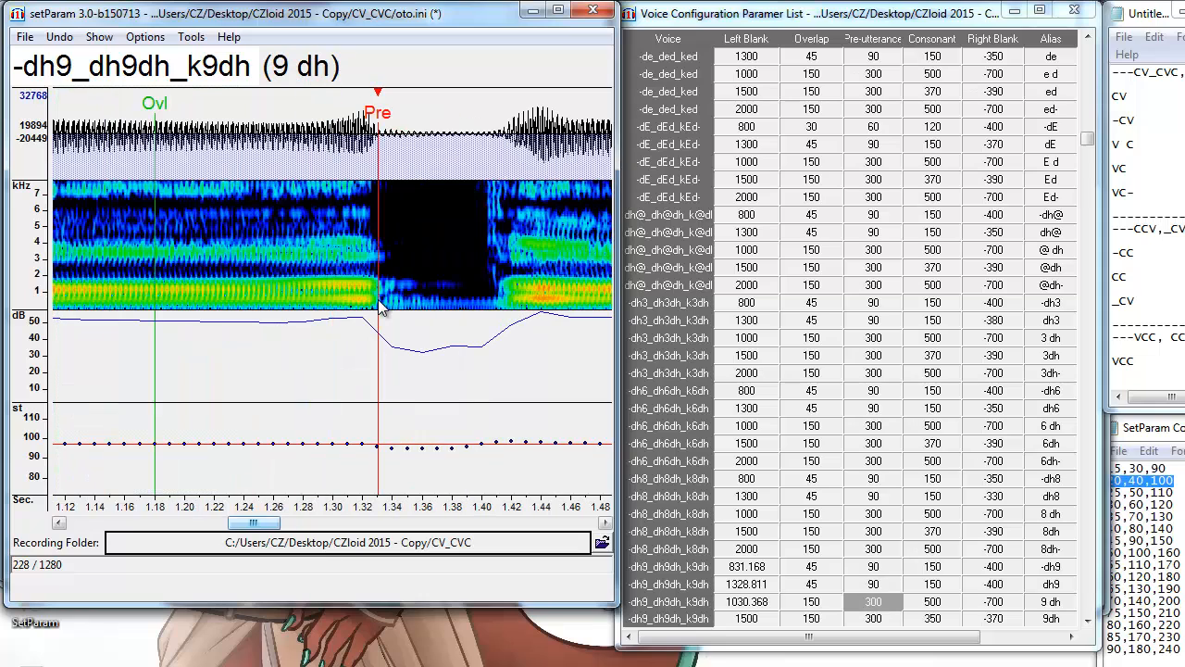
pyautogui.press('Down')
pyautogui.hotkey('alt', 'F3')
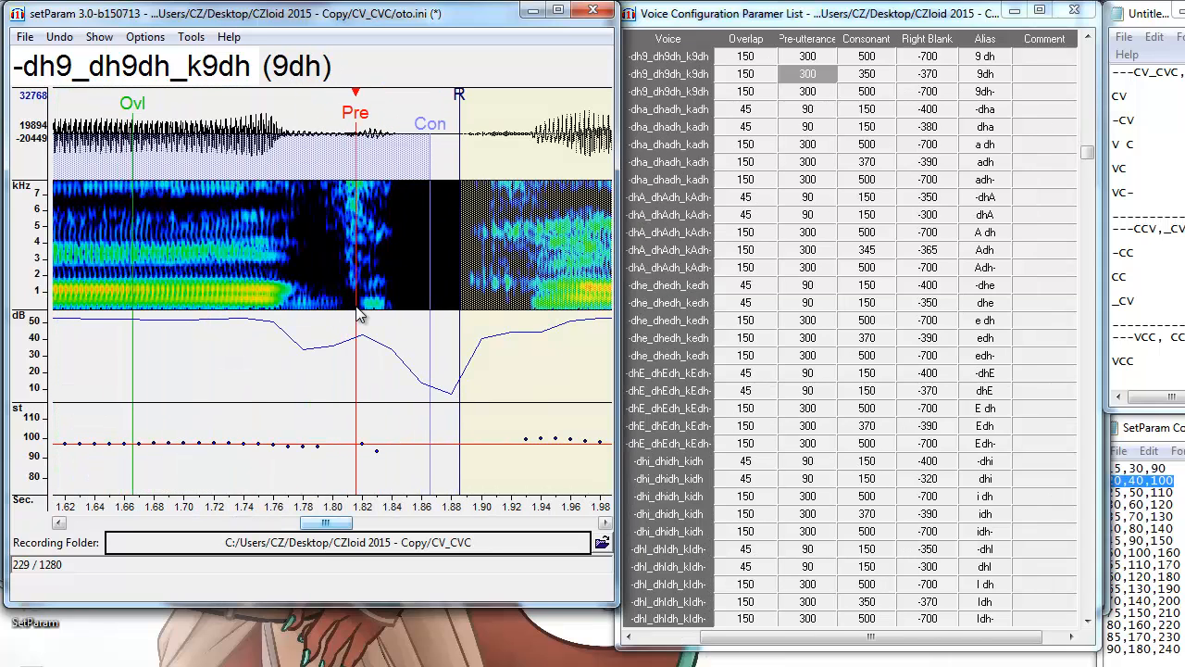
pyautogui.press('Down')
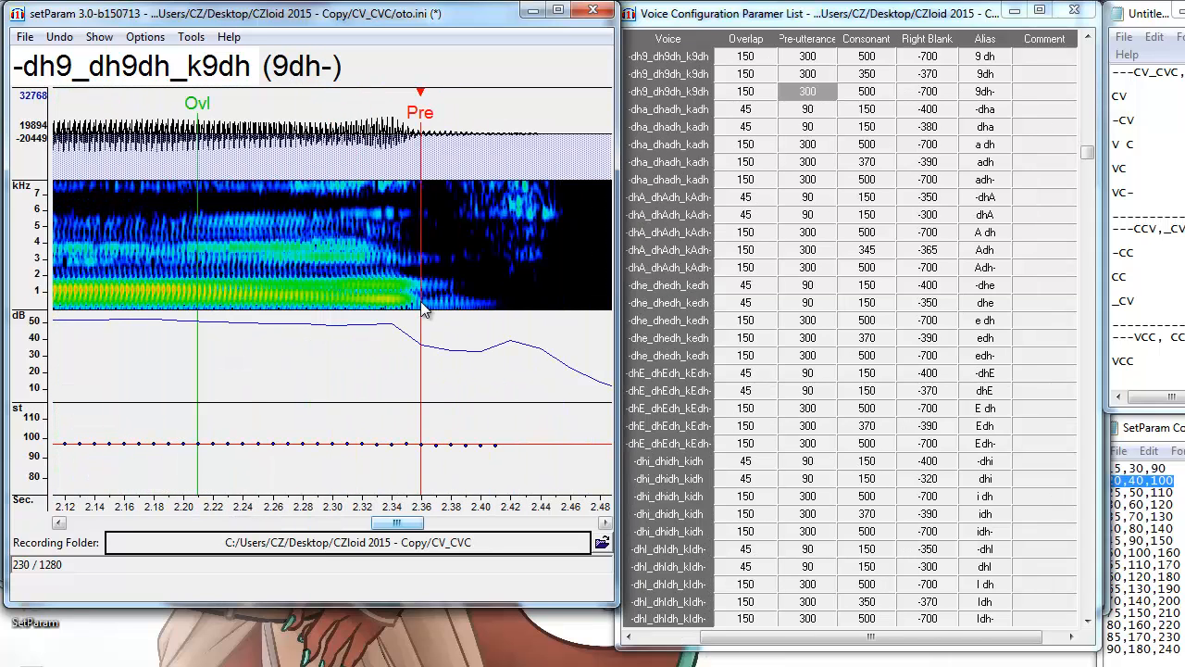
pyautogui.hotkey('alt', 'F3')
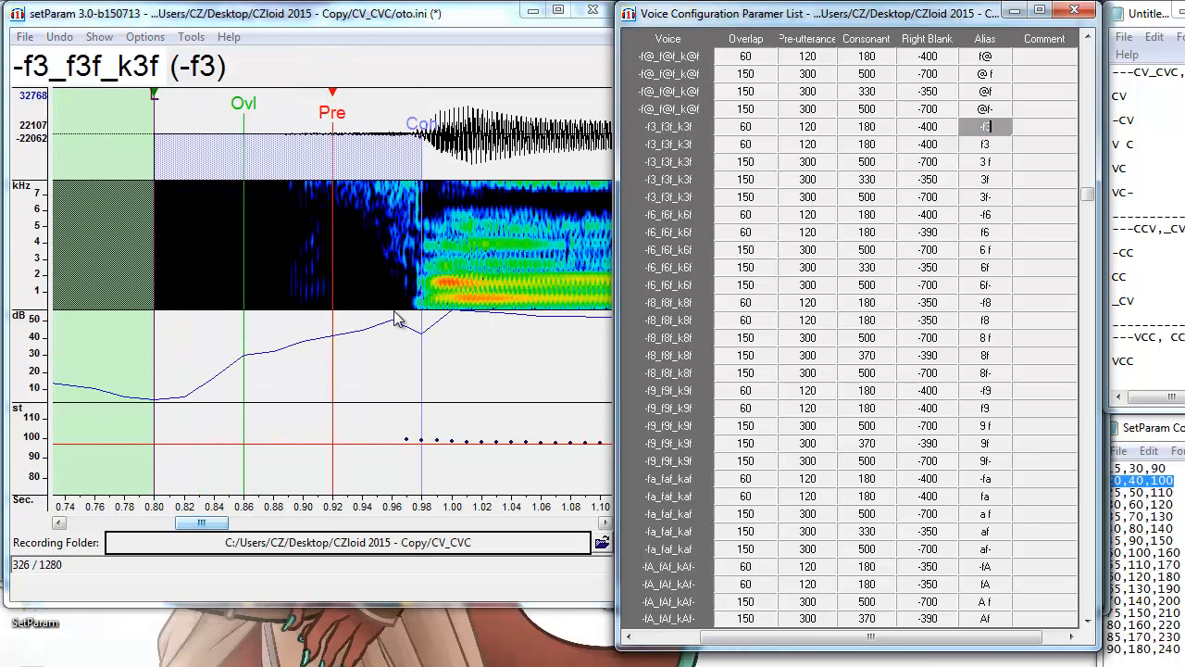
# Align the -f3, f3, 3f and 3f- pre-utterances with their consonant onsets.
pyautogui.hotkey('alt', 'F3')
pyautogui.hotkey('alt', 'F3')
pyautogui.hotkey('alt', 'F3')
pyautogui.press('Down')
pyautogui.hotkey('alt', 'F3')
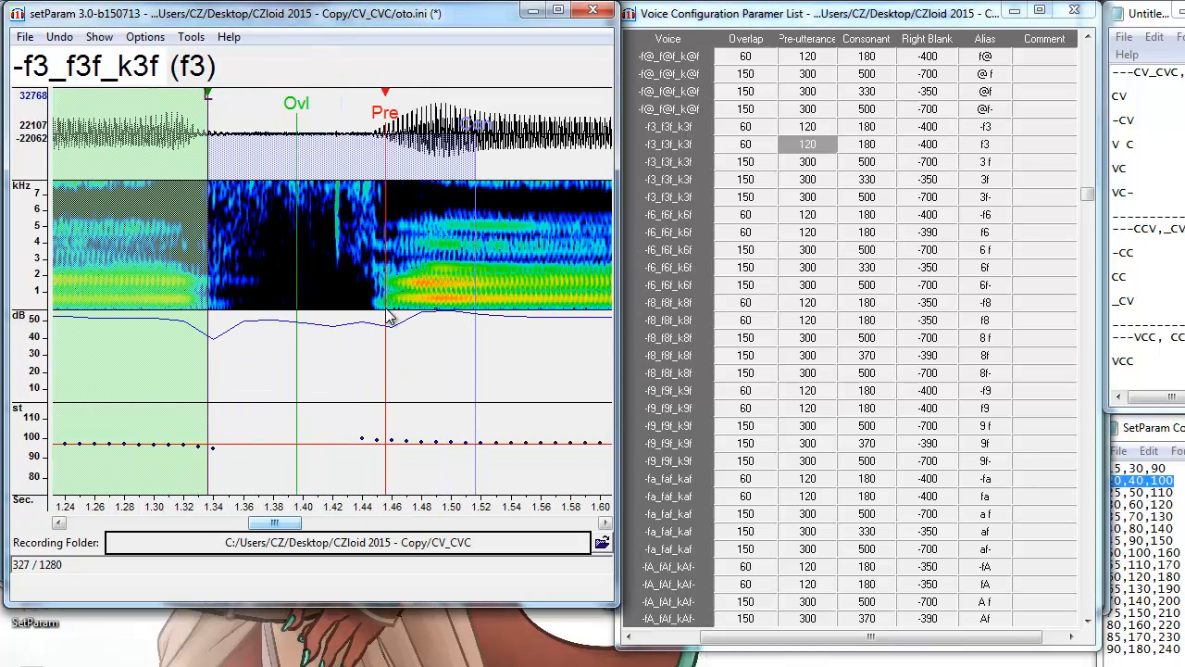
pyautogui.press('Down')
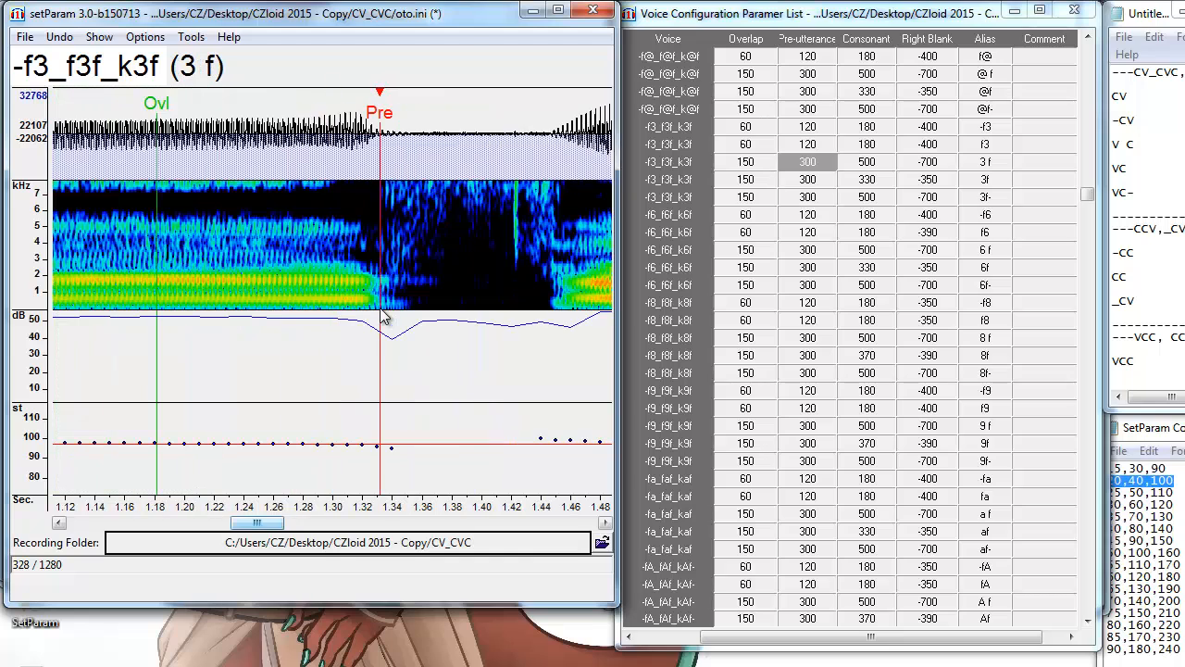
pyautogui.press('Down')
pyautogui.hotkey('alt', 'F3')
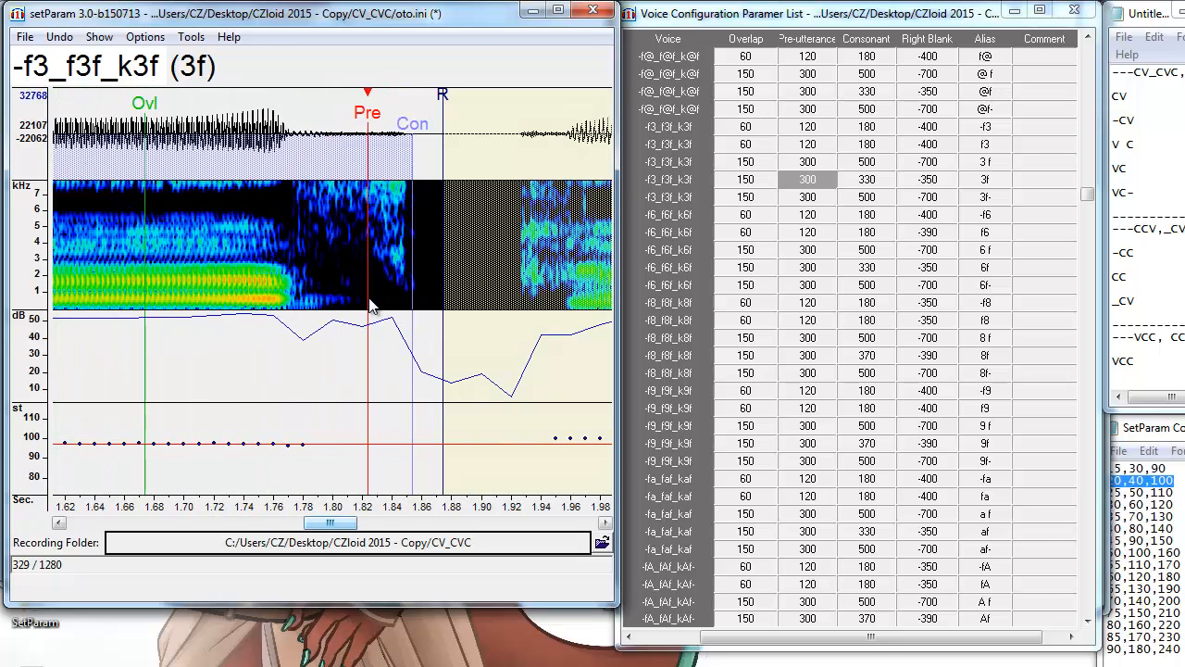
pyautogui.press('Down')
pyautogui.hotkey('alt', 'F3')
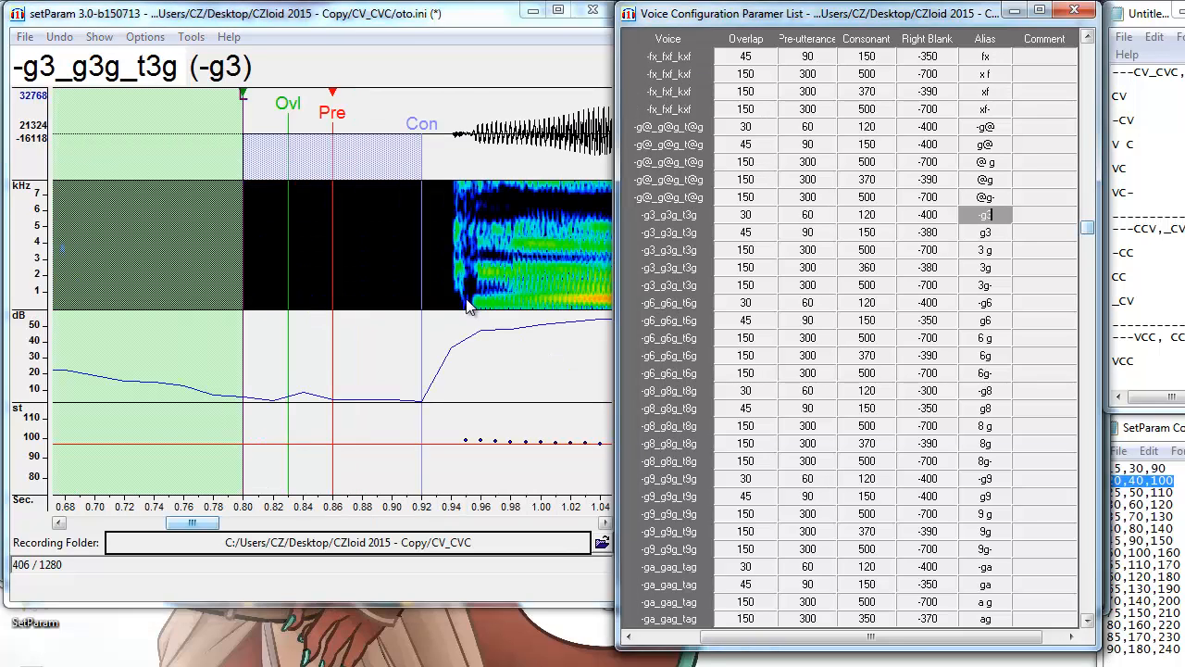
# Align the g3 and 3g pre-utterances with the consonant onsets.
pyautogui.press('Down')
pyautogui.hotkey('alt', 'F3')
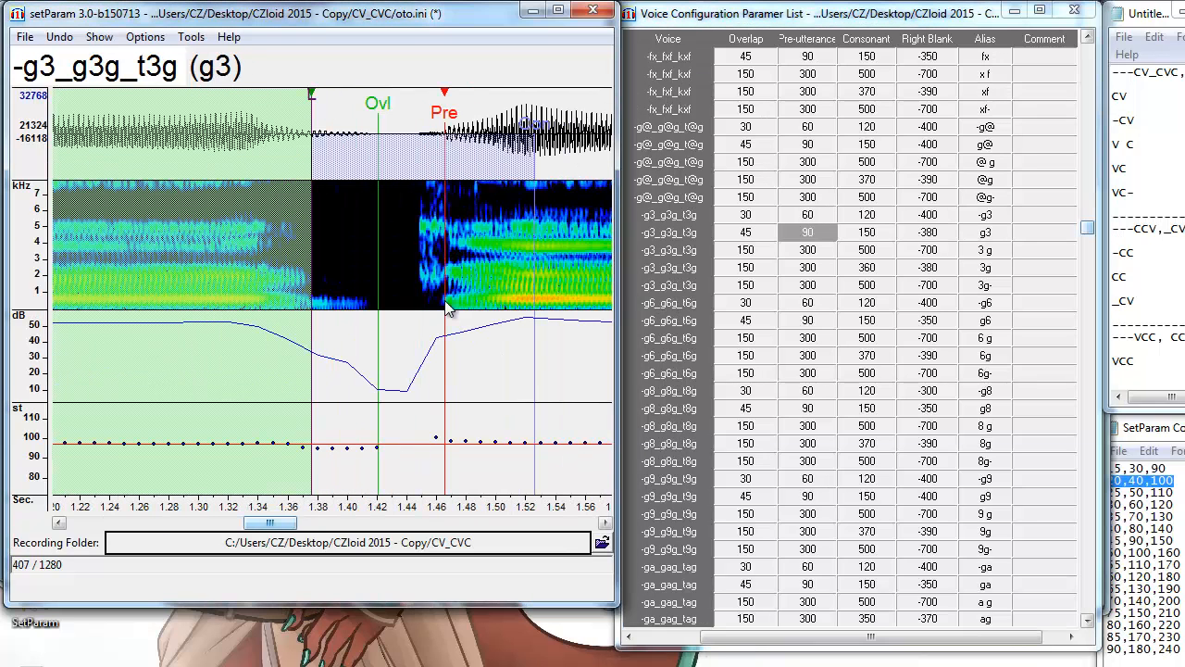
pyautogui.press('Down')
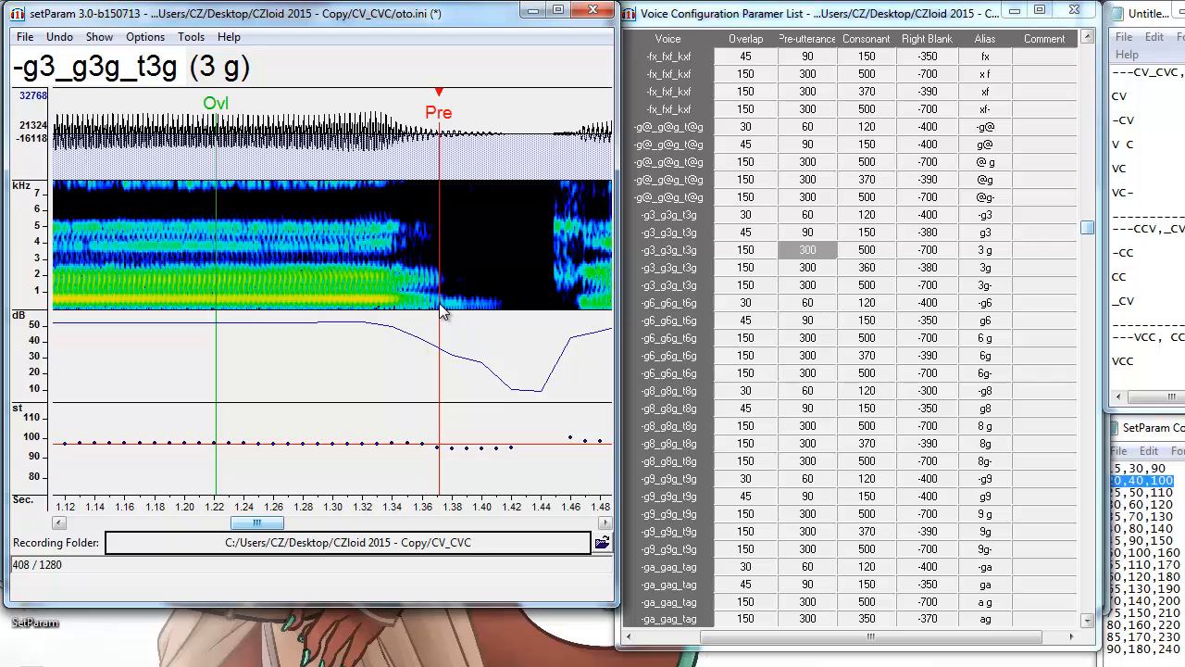
pyautogui.press('Down')
pyautogui.hotkey('alt', 'F3')
pyautogui.press('Down')
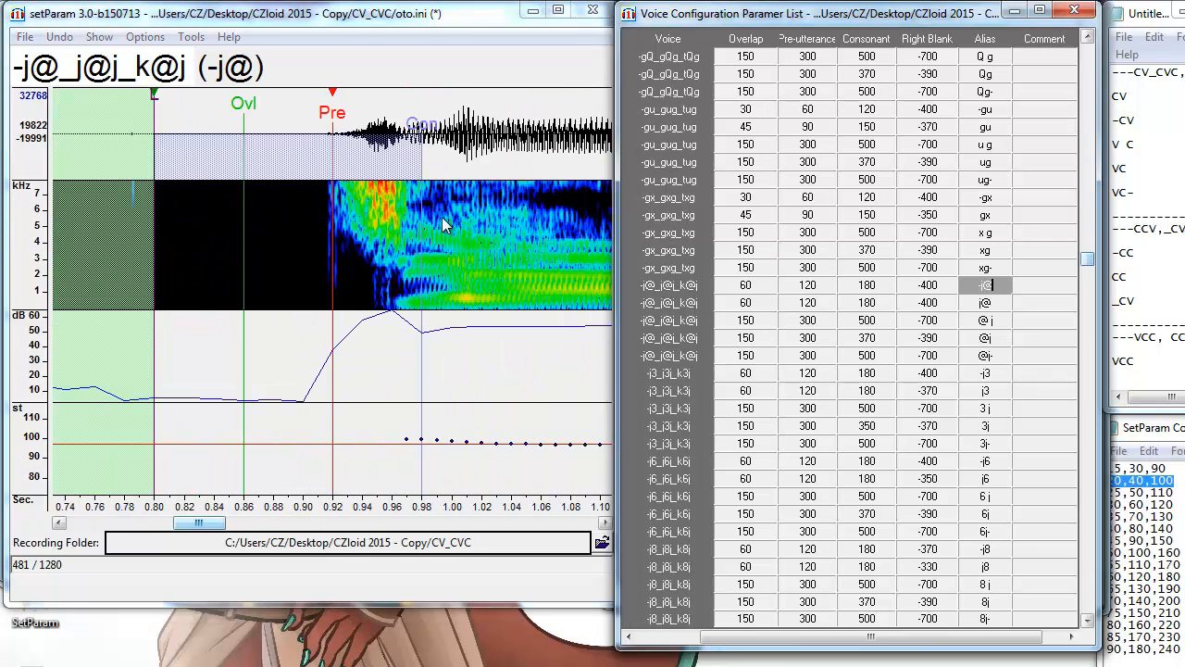
# Align the -j@, j@, @ j and @j pre-utterances with their onsets, ending at -k@.
pyautogui.click(405, 307)
pyautogui.hotkey('alt', 'F3')
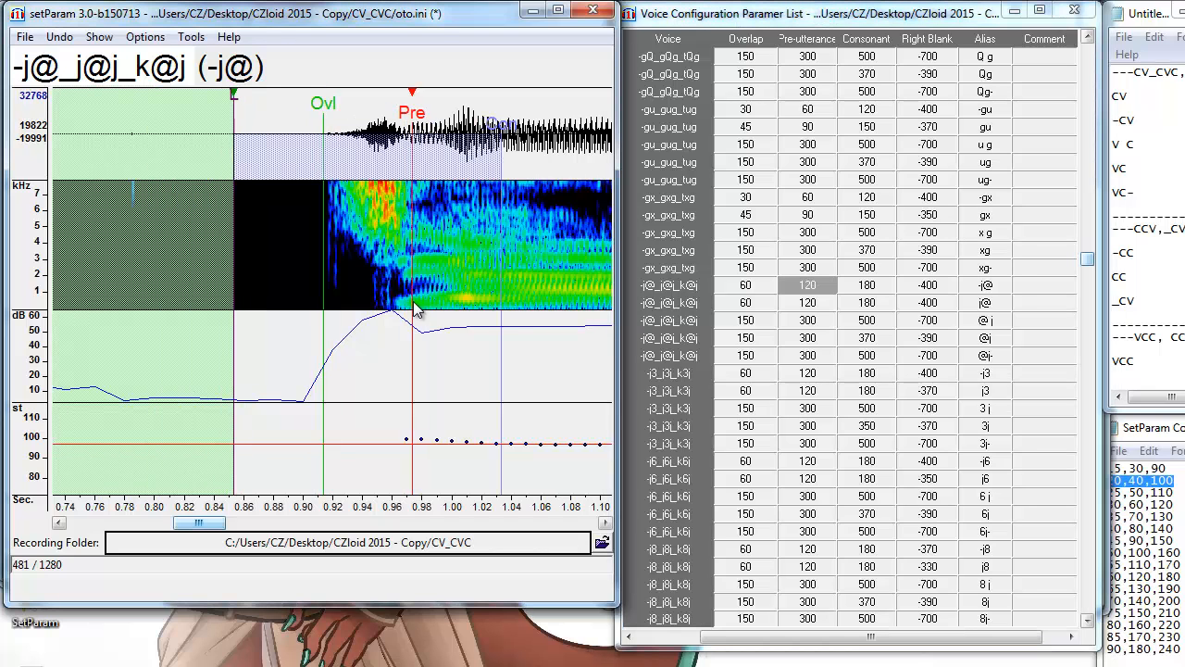
pyautogui.press('Down')
pyautogui.hotkey('alt', 'F3')
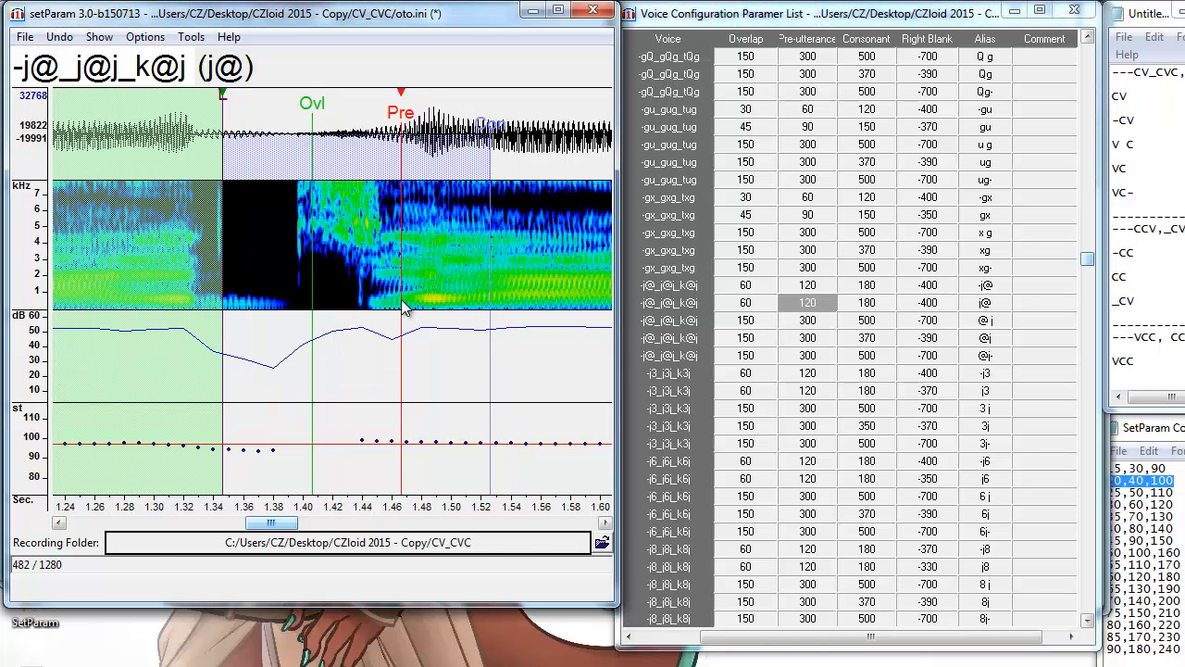
pyautogui.press('Down')
pyautogui.hotkey('alt', 'F3')
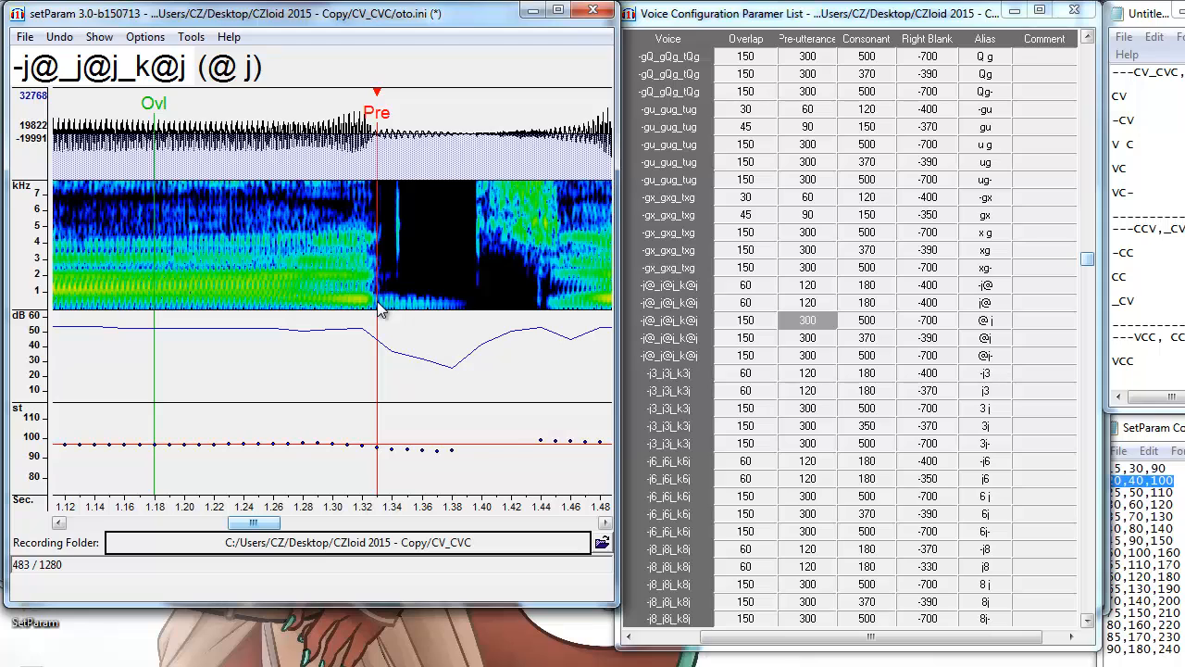
pyautogui.press('Down')
pyautogui.hotkey('alt', 'F3')
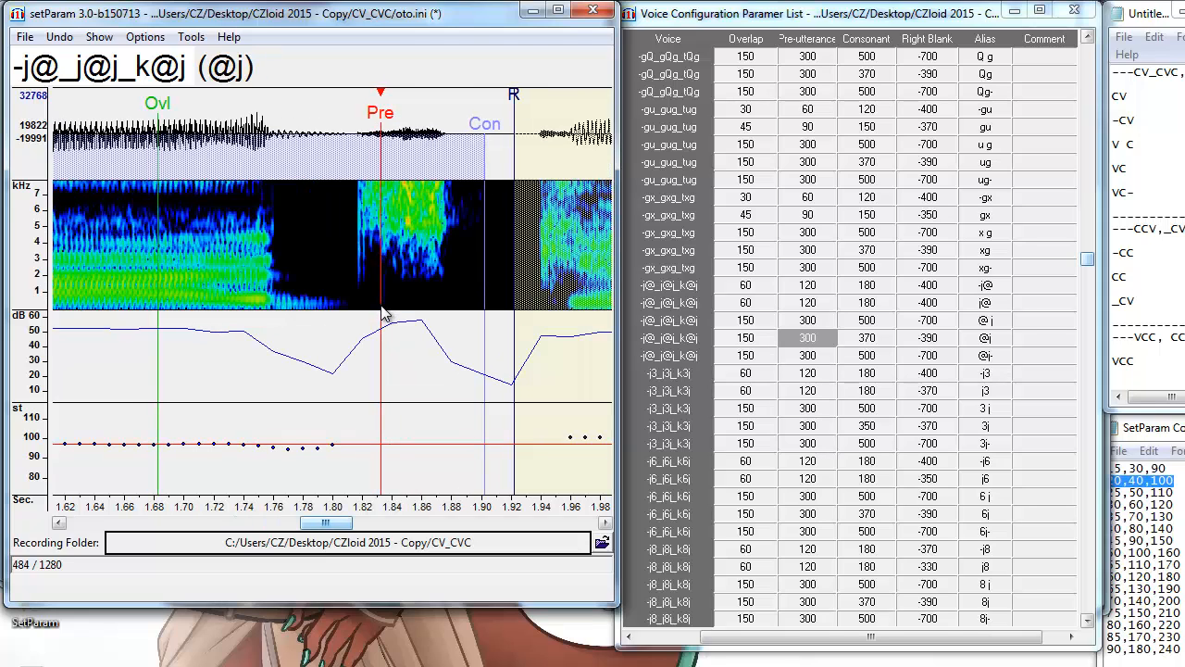
pyautogui.press('Down')
pyautogui.hotkey('alt', 'F3')
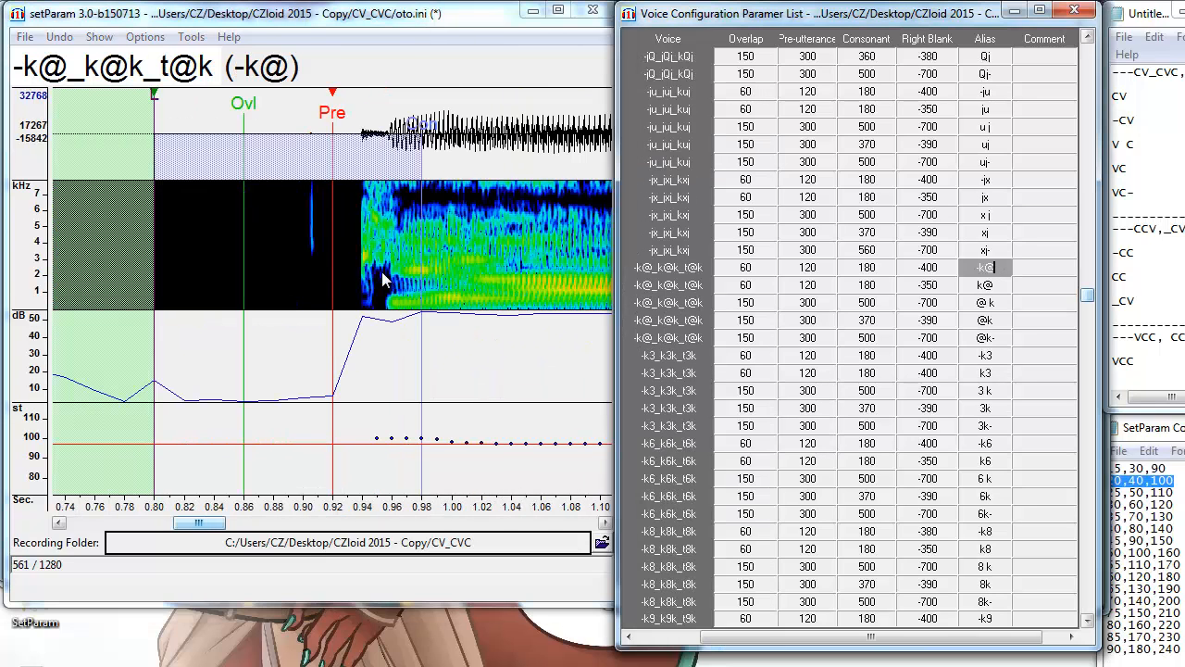
# Align the -k@ and @ k pre-utterances and review the k@ and Op entries.
pyautogui.hotkey('alt', 'F3')
pyautogui.press('Down')
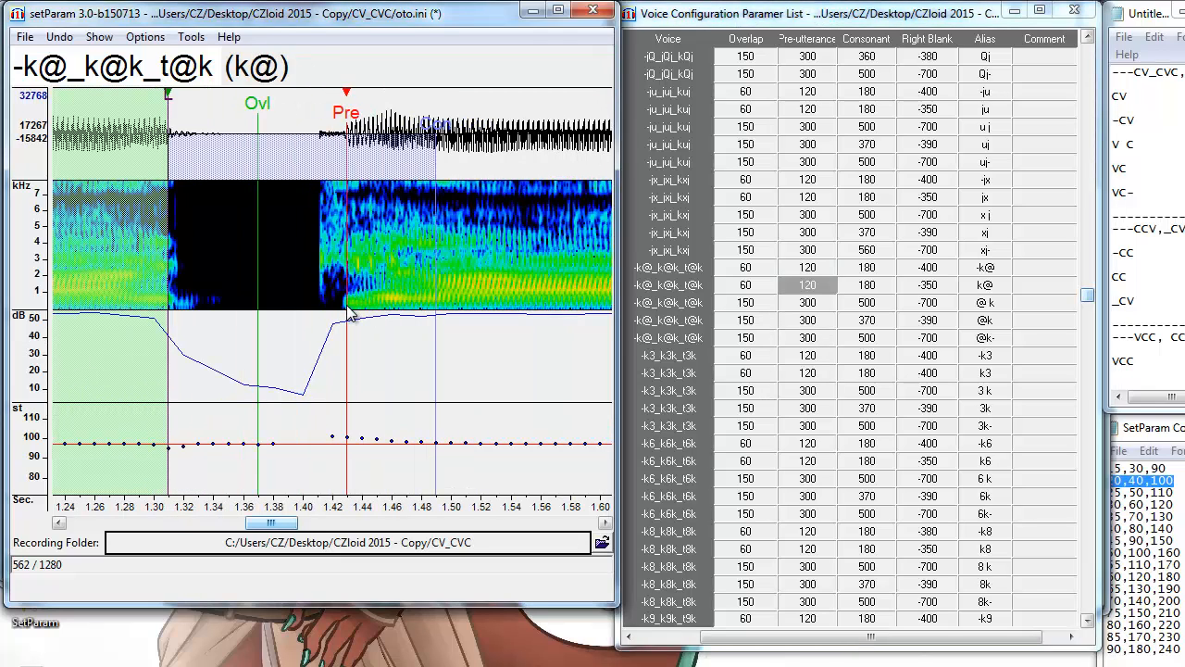
pyautogui.press('Down')
pyautogui.hotkey('alt', 'F3')
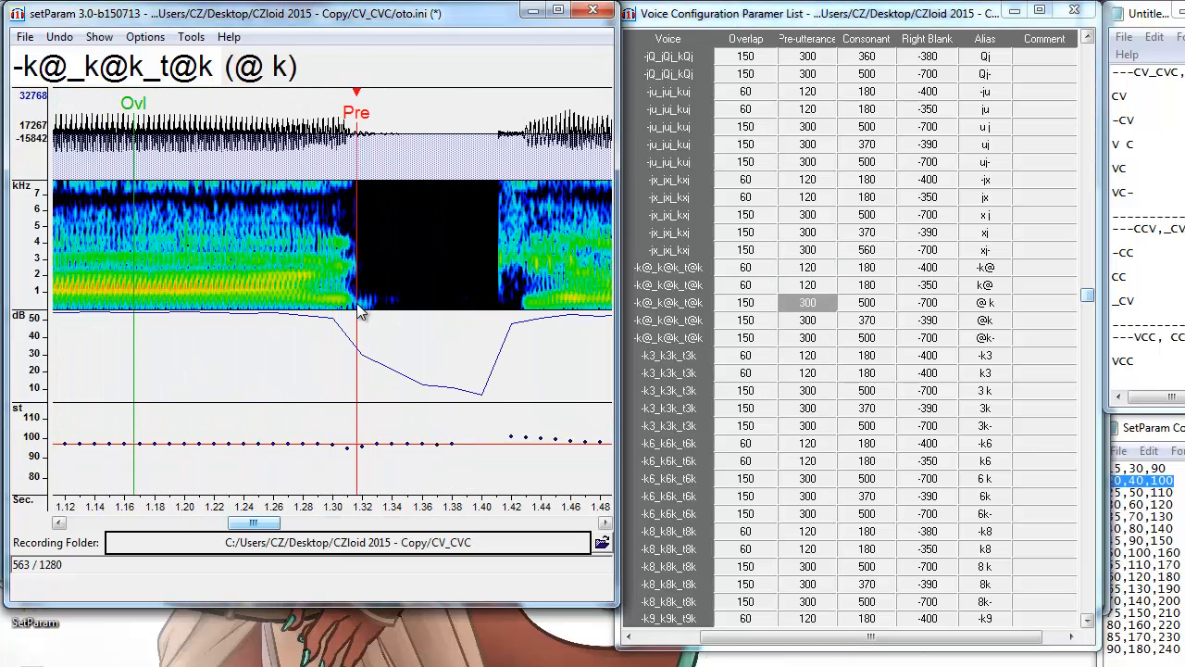
pyautogui.press('Down')
pyautogui.press('Down')
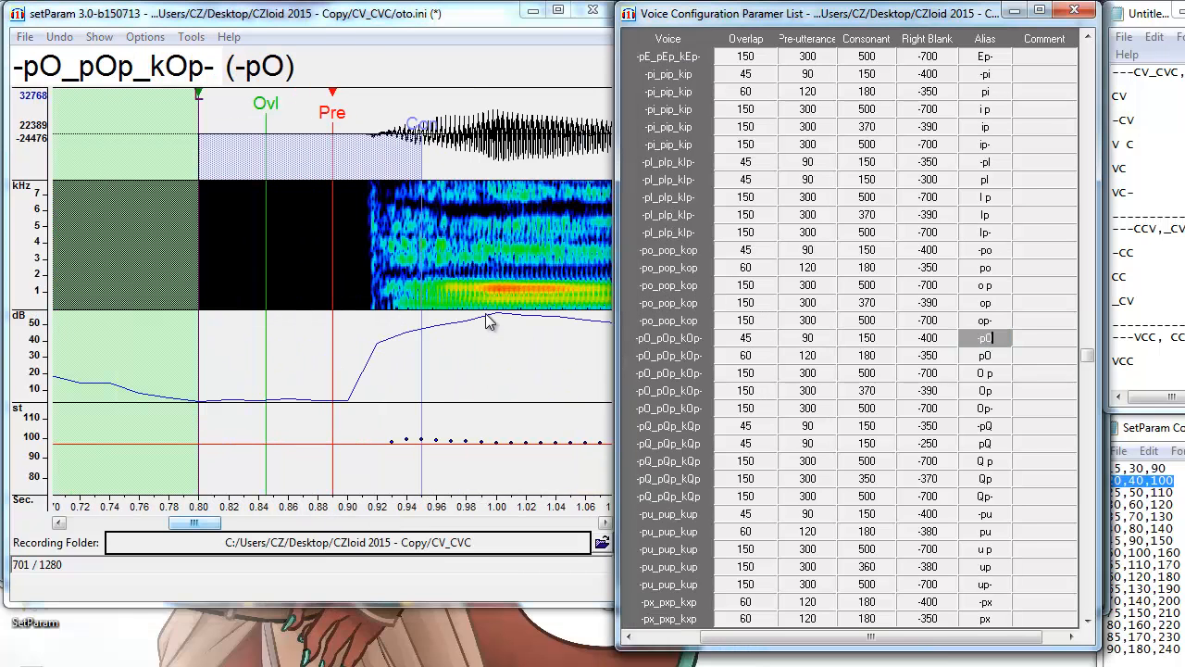
pyautogui.press('Down')
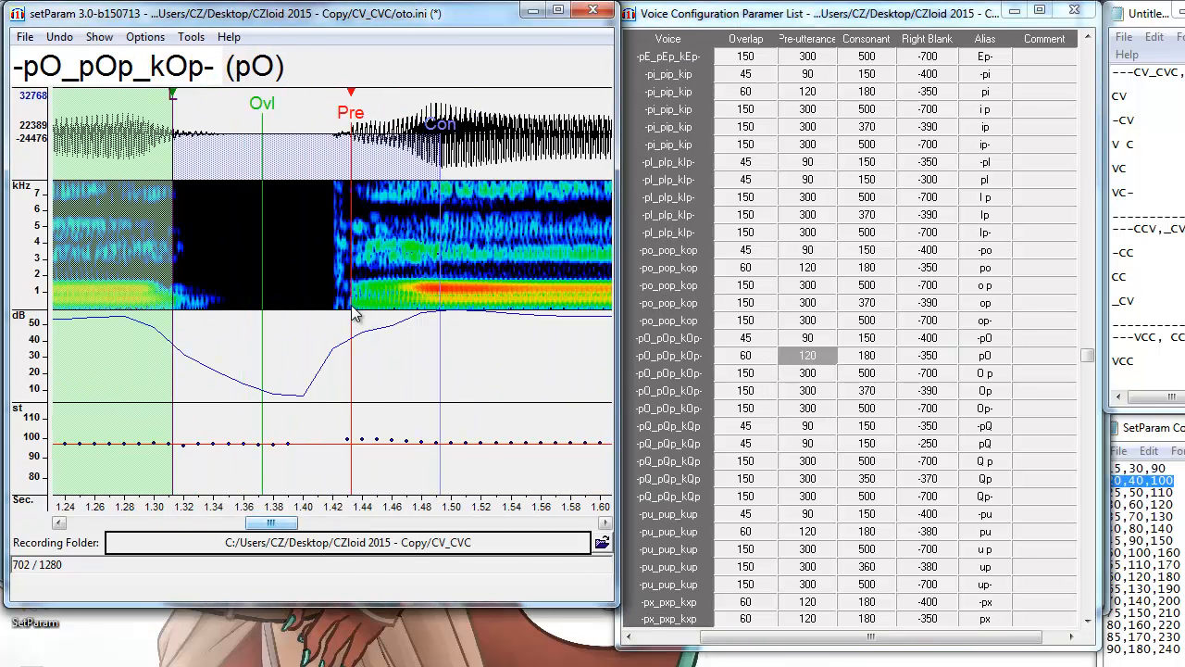
pyautogui.press('Down')
pyautogui.press('Down')
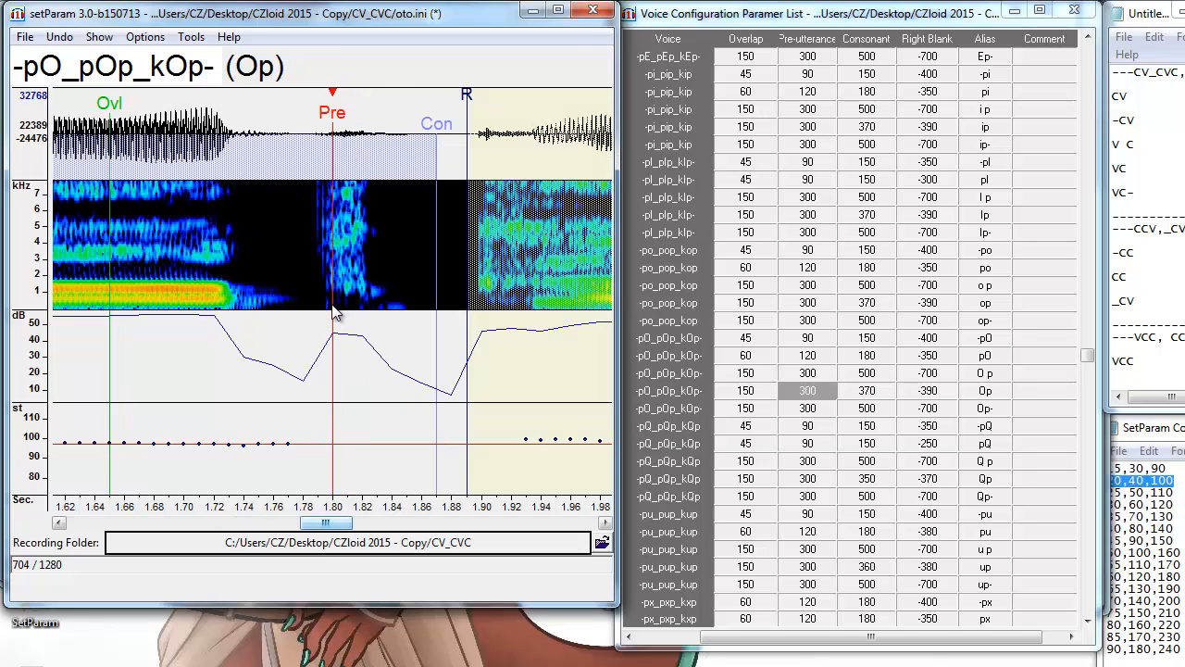
# Move the -sa markers so pre-utterance meets the onset, then review the sa and 3sh entries.
pyautogui.press('Down')
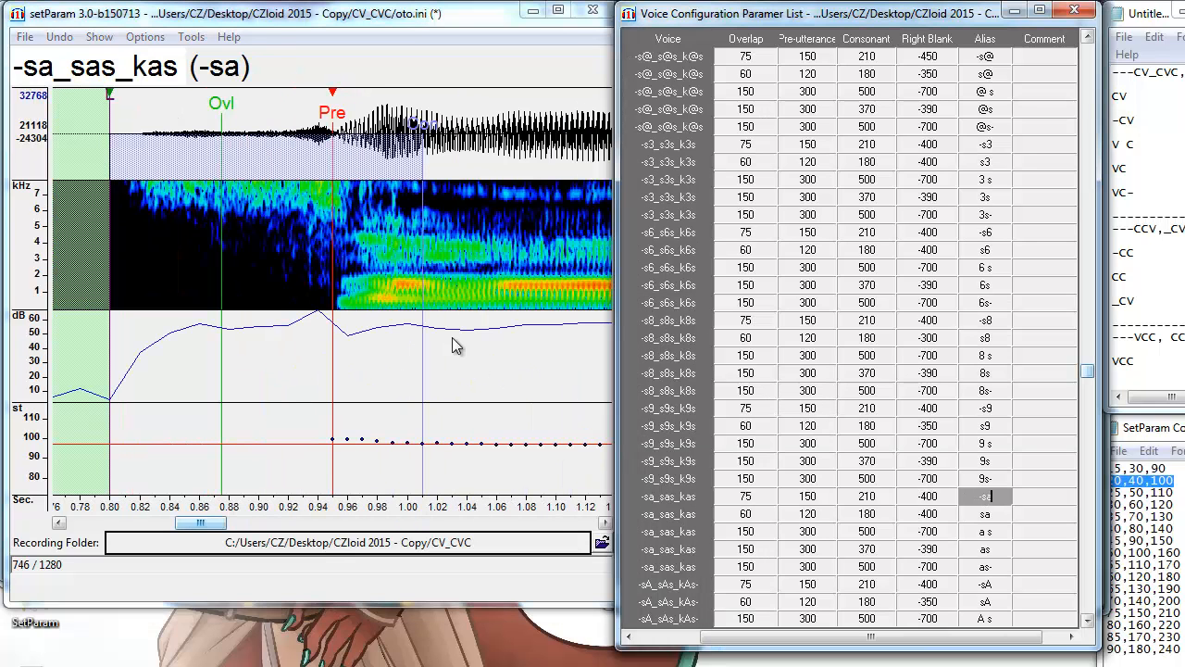
pyautogui.moveTo(333, 308); pyautogui.dragTo(341, 314)
pyautogui.press('Down')
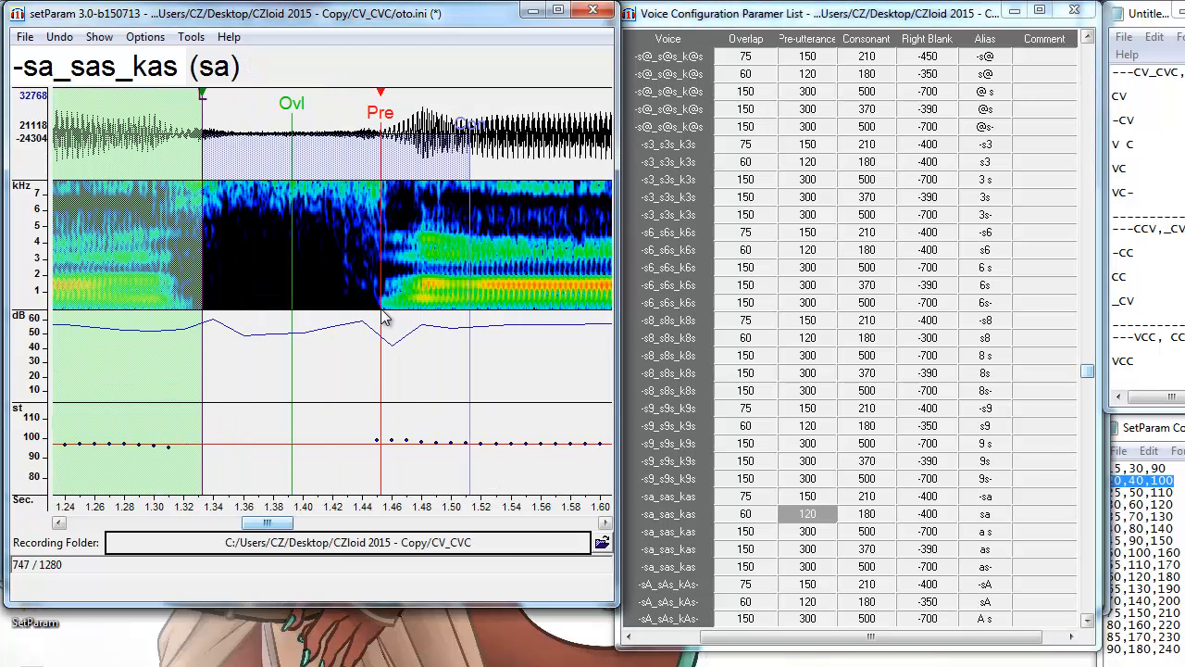
pyautogui.press('Down')
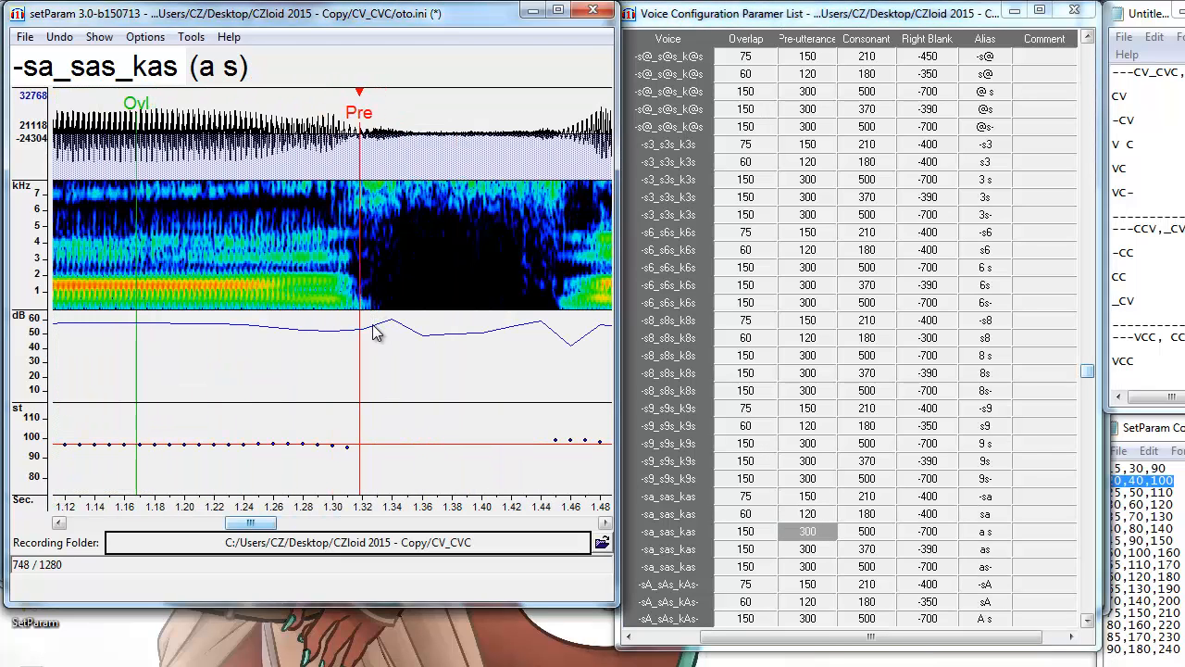
pyautogui.press('Down')
pyautogui.press('Down')
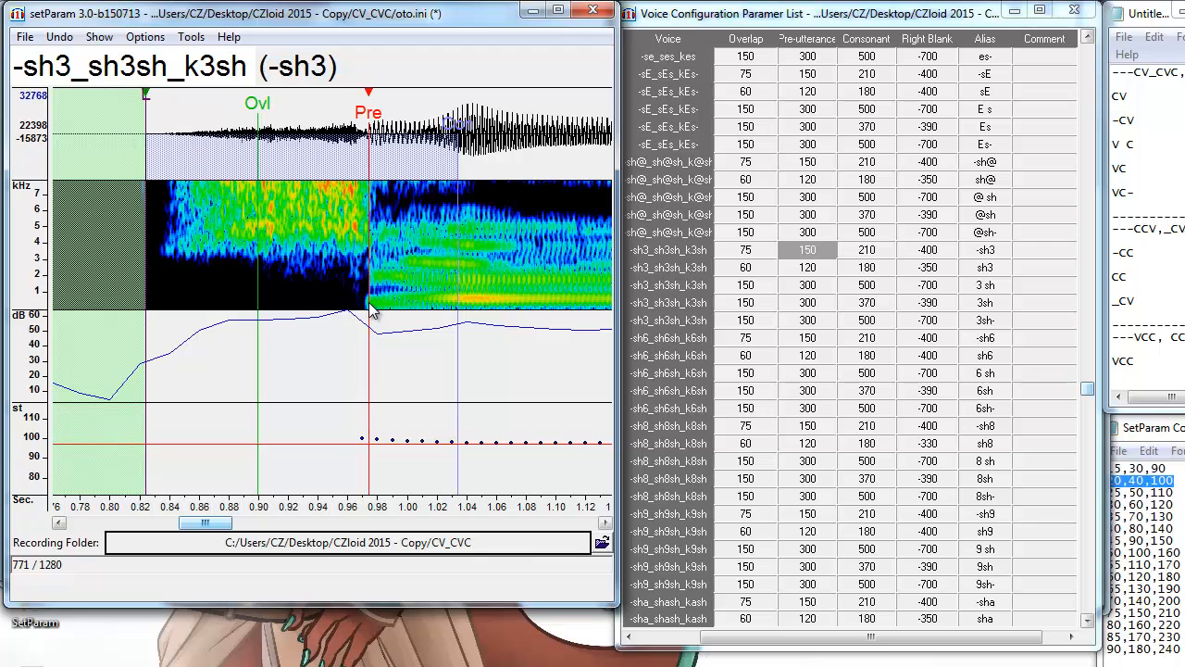
pyautogui.press('Down')
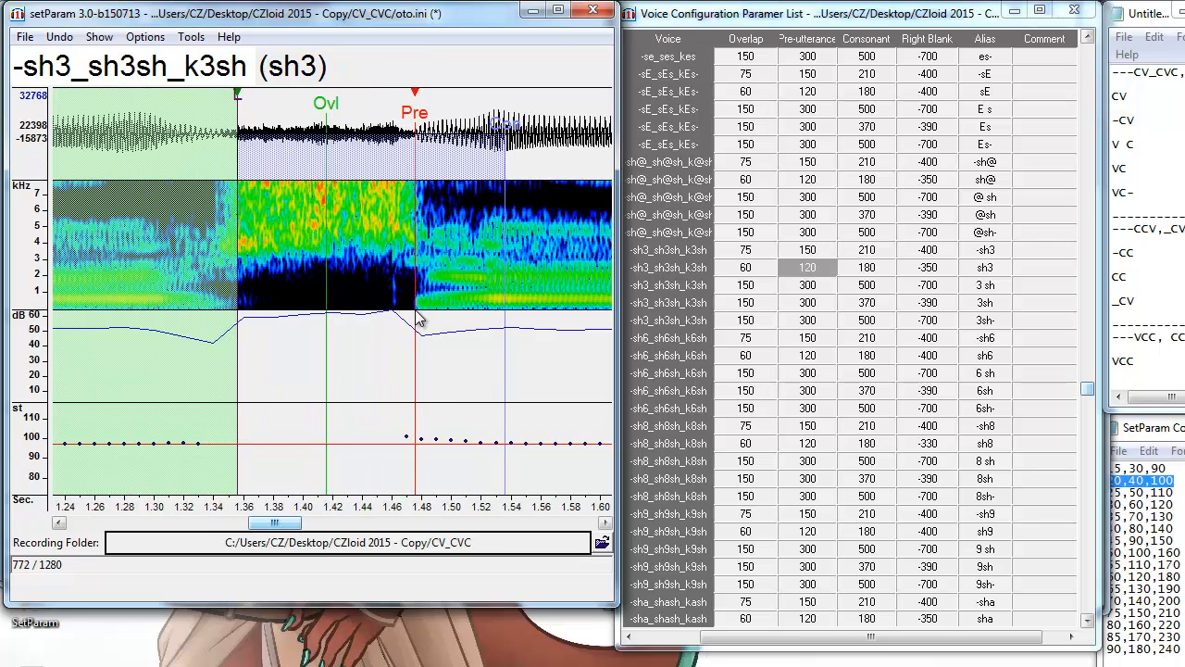
pyautogui.press('Down')
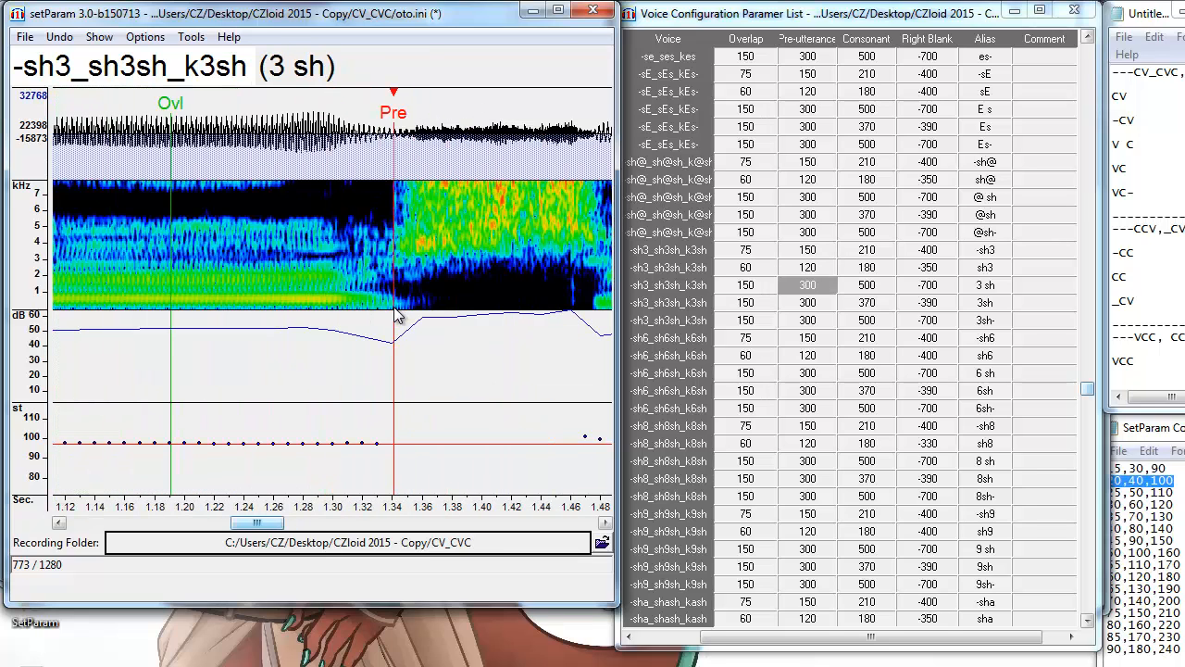
pyautogui.press('Down')
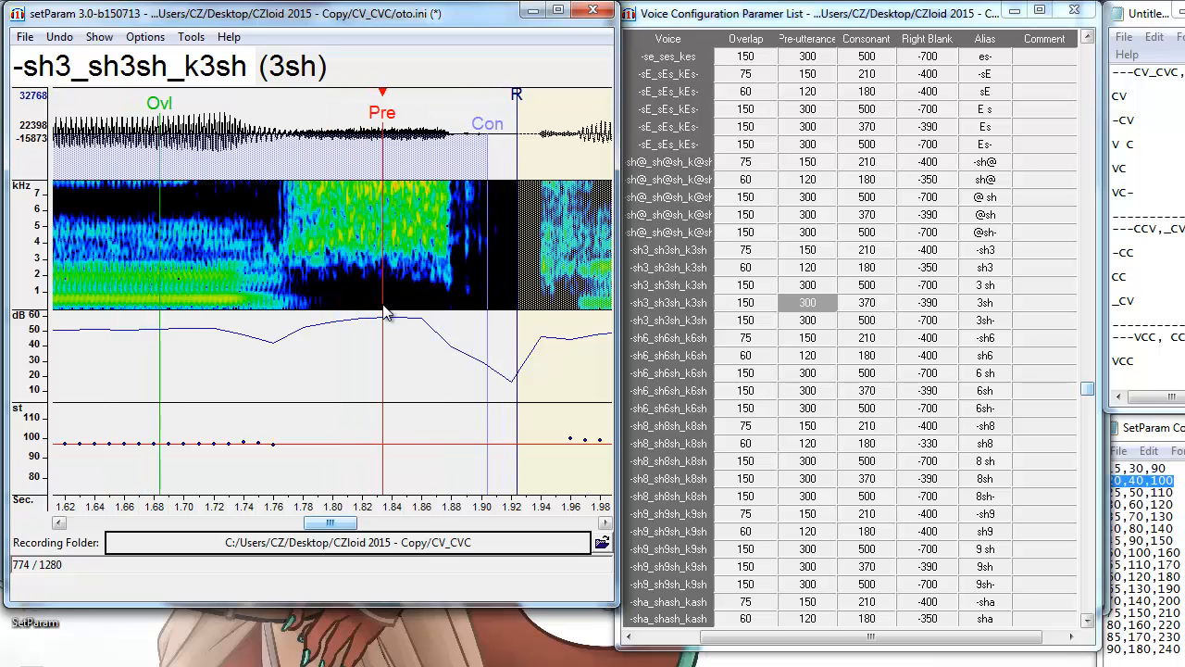
pyautogui.press('Down')
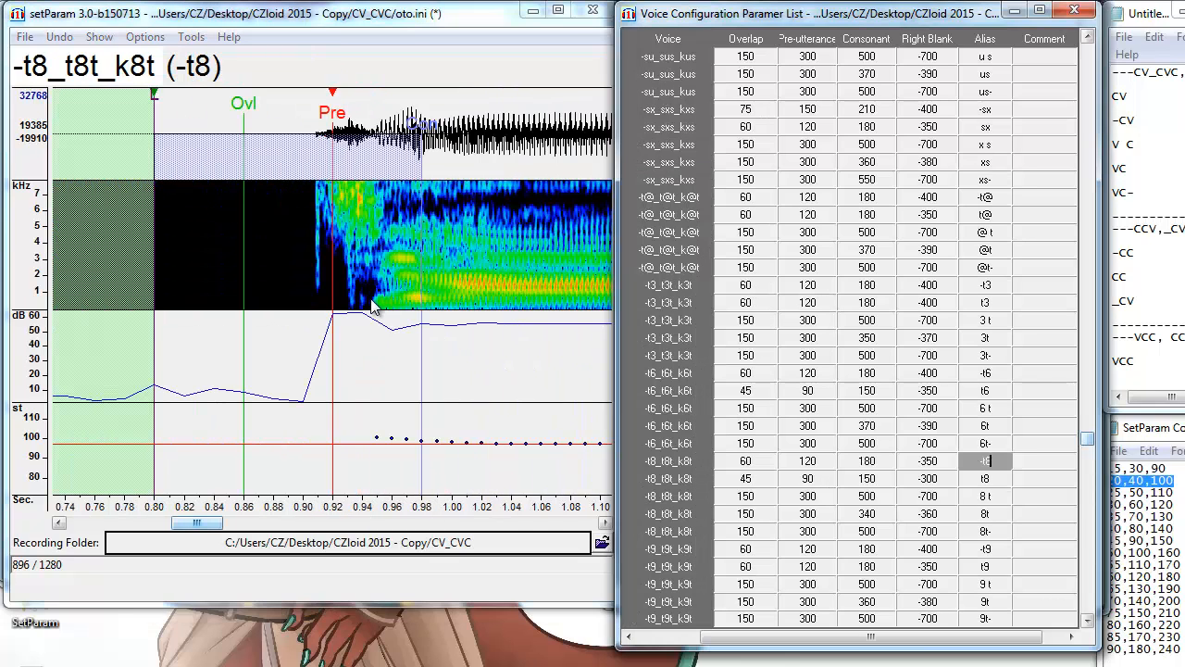
# Review the t8 entries, shift the tha markers slightly earlier, and check the ath entries.
pyautogui.press('Down')
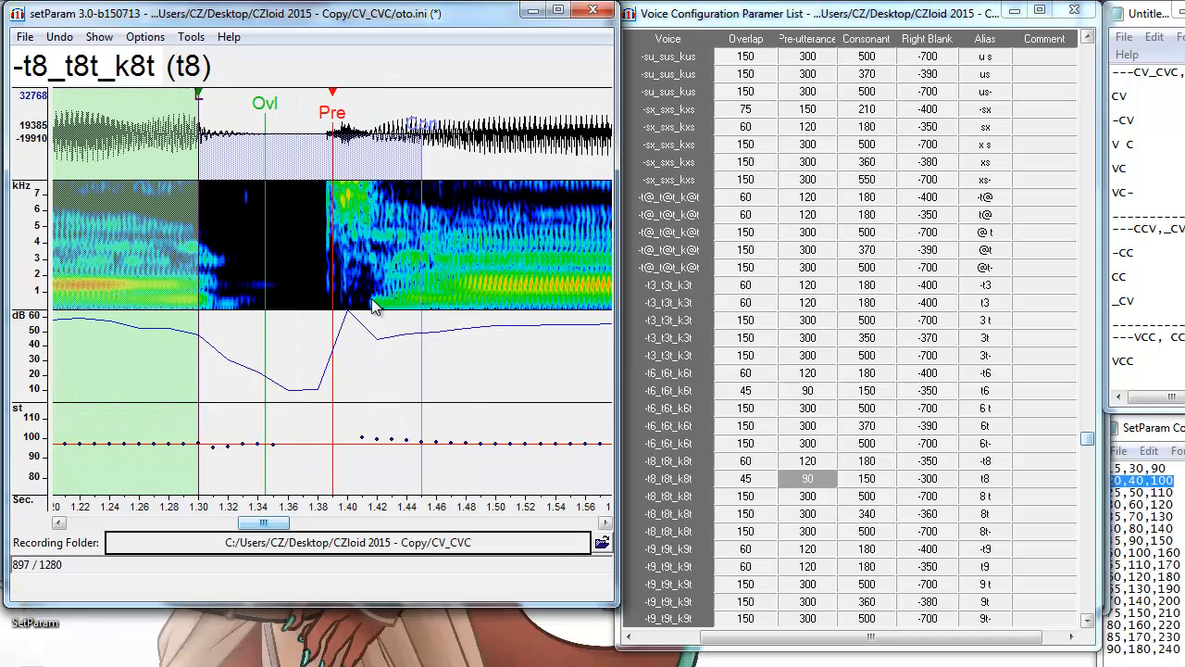
pyautogui.press('Down')
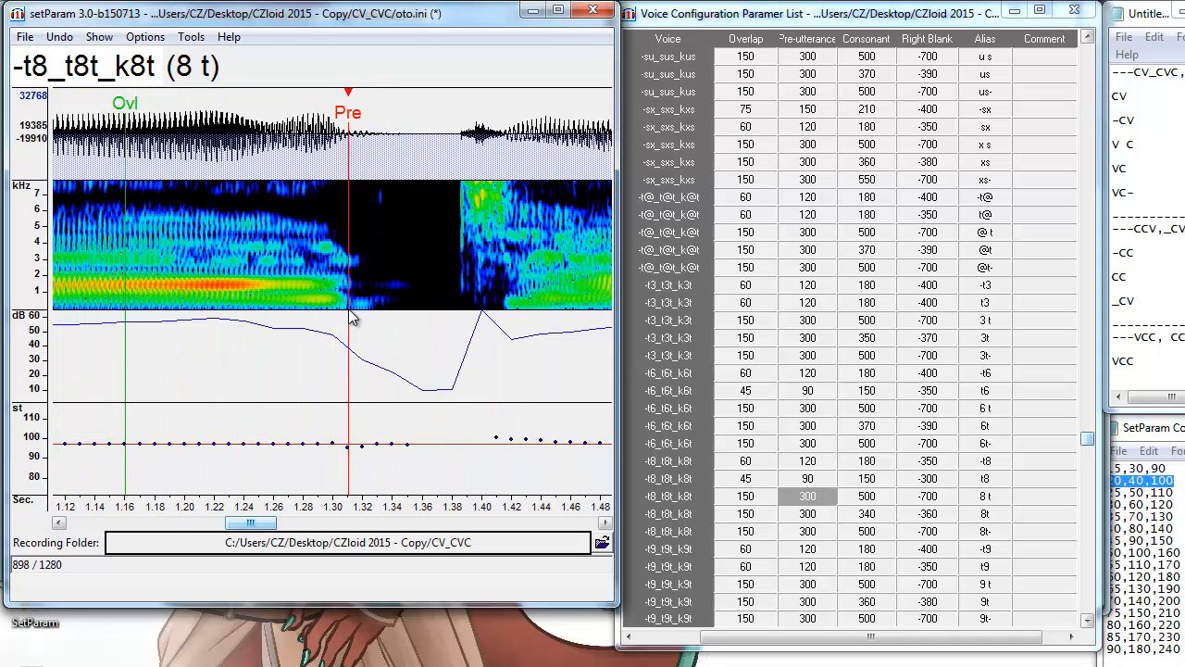
pyautogui.press('Down')
pyautogui.press('Down')
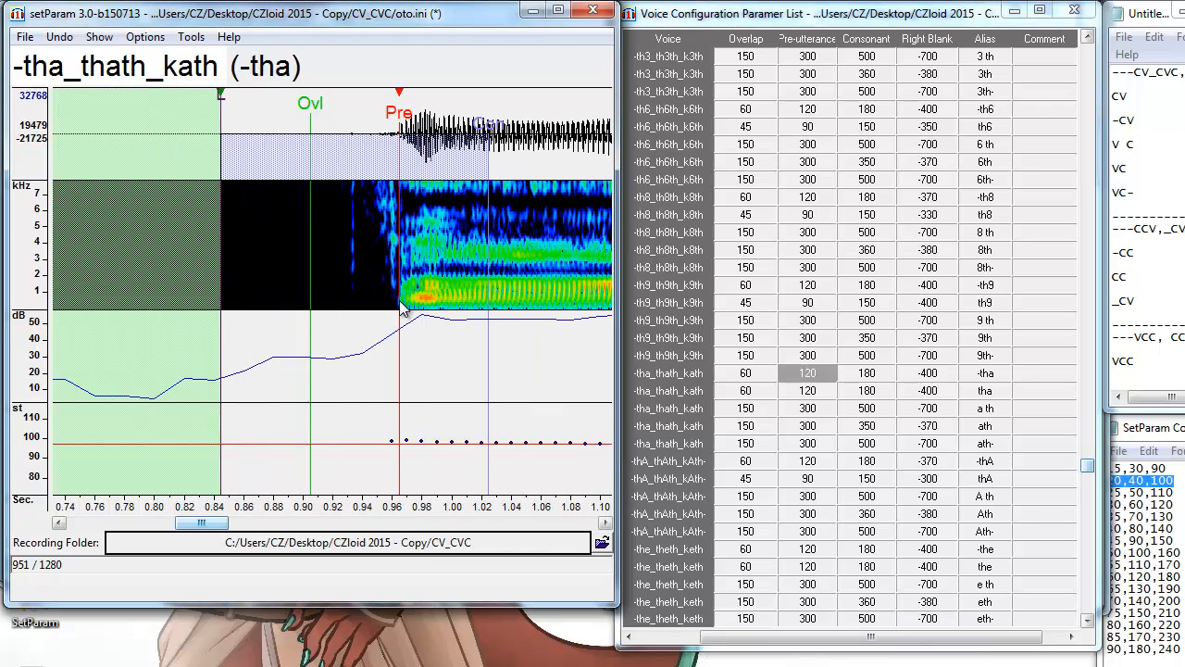
pyautogui.press('Down')
pyautogui.moveTo(356, 306); pyautogui.dragTo(351, 308)
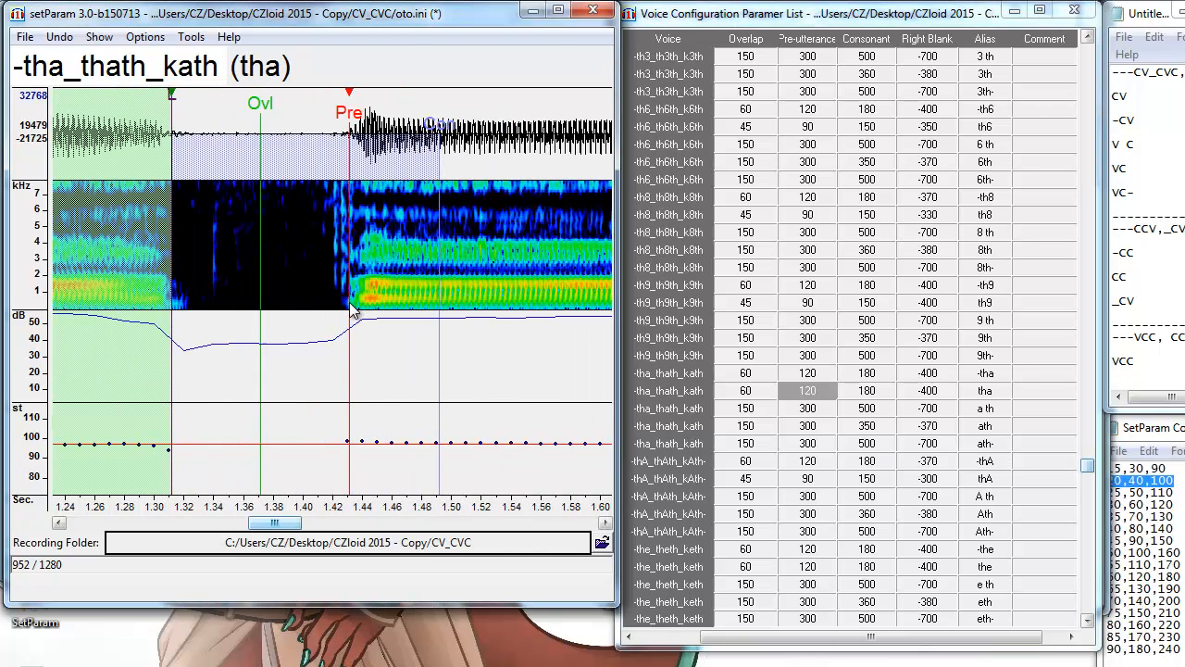
pyautogui.press('Down')
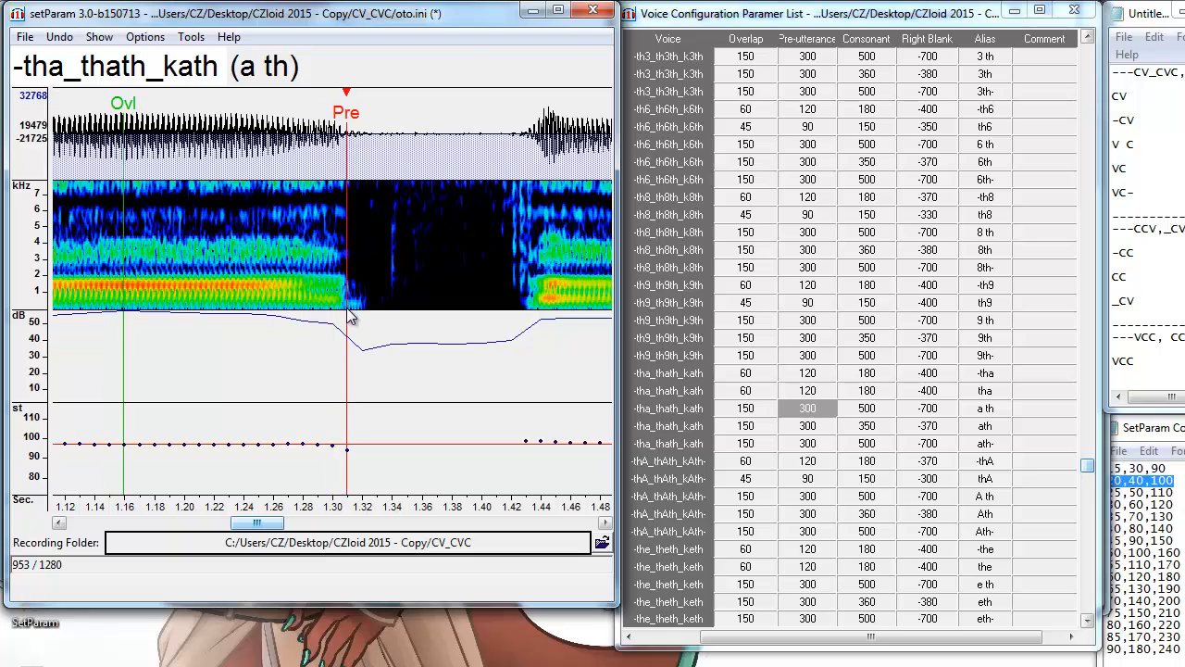
pyautogui.press('Down')
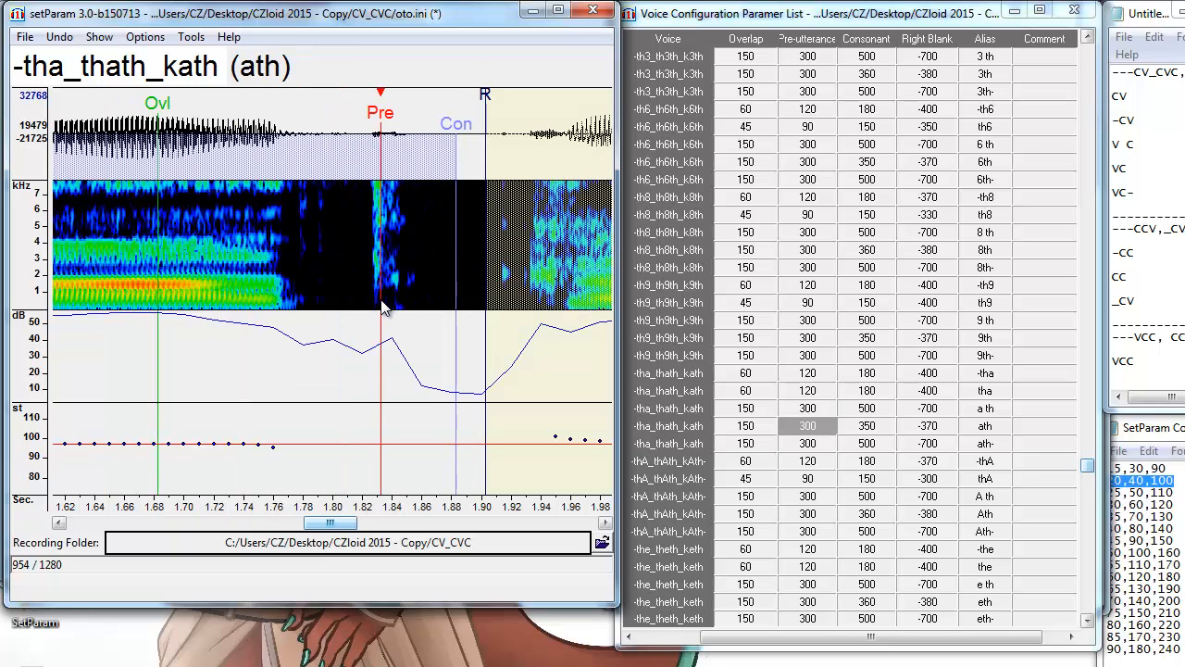
pyautogui.press('Down')
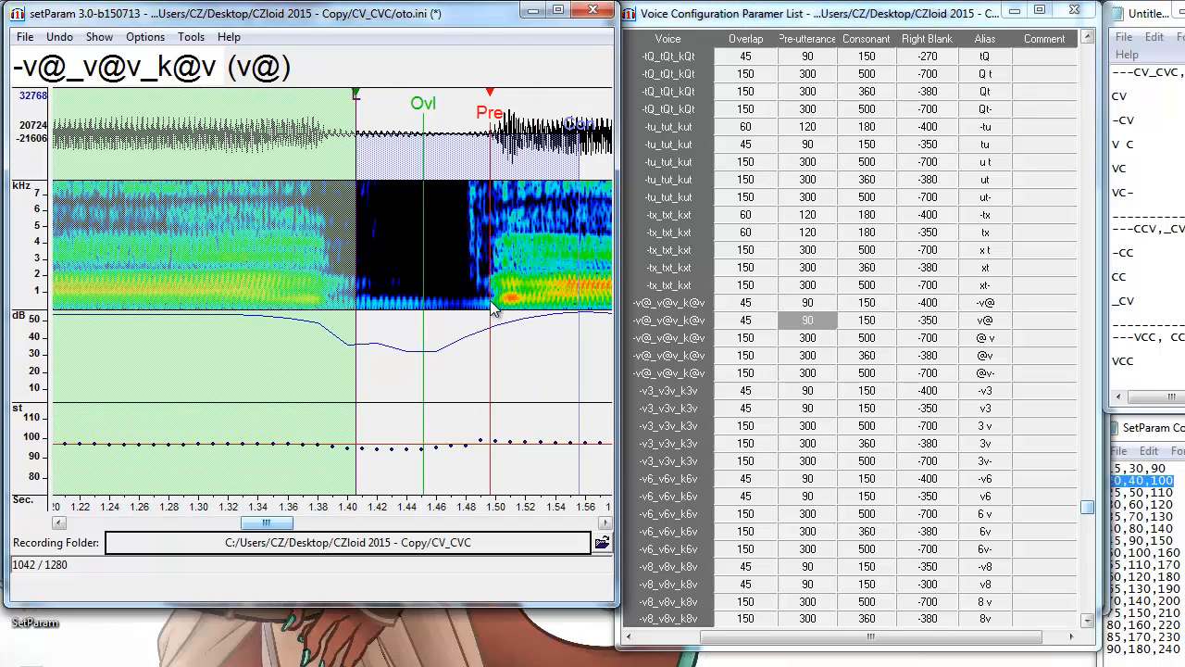
# Shift the @v markers later, and move the -z3, z3 and 3z- markers slightly earlier.
pyautogui.press('Down')
pyautogui.press('Down')
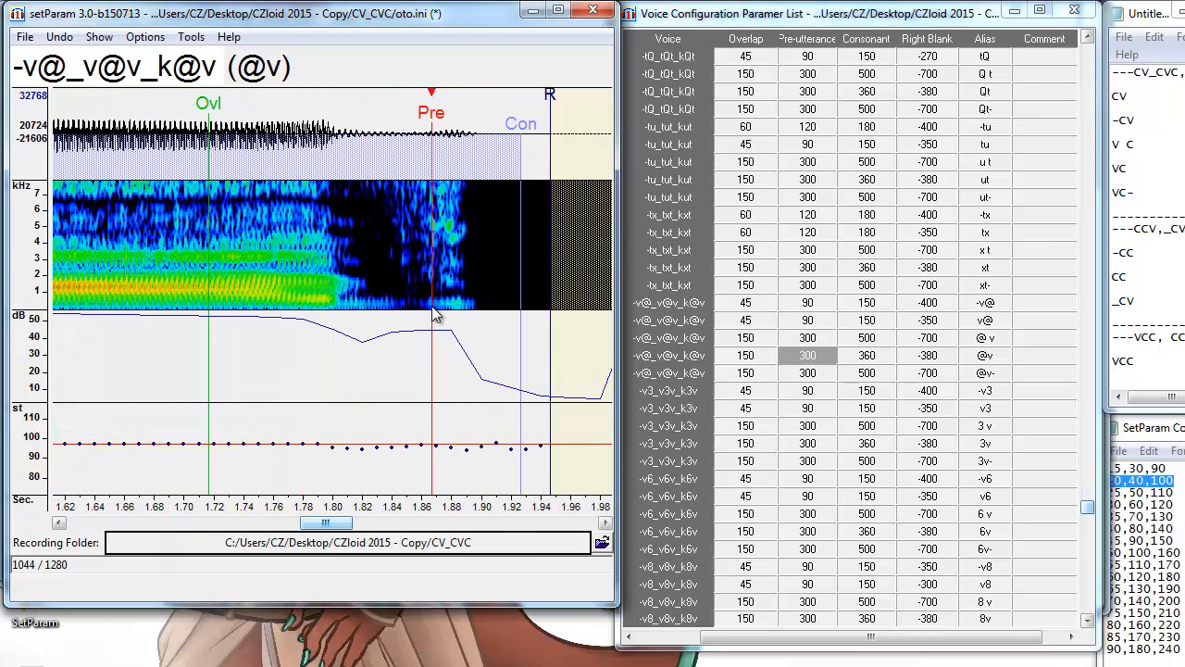
pyautogui.moveTo(431, 306); pyautogui.dragTo(440, 307)
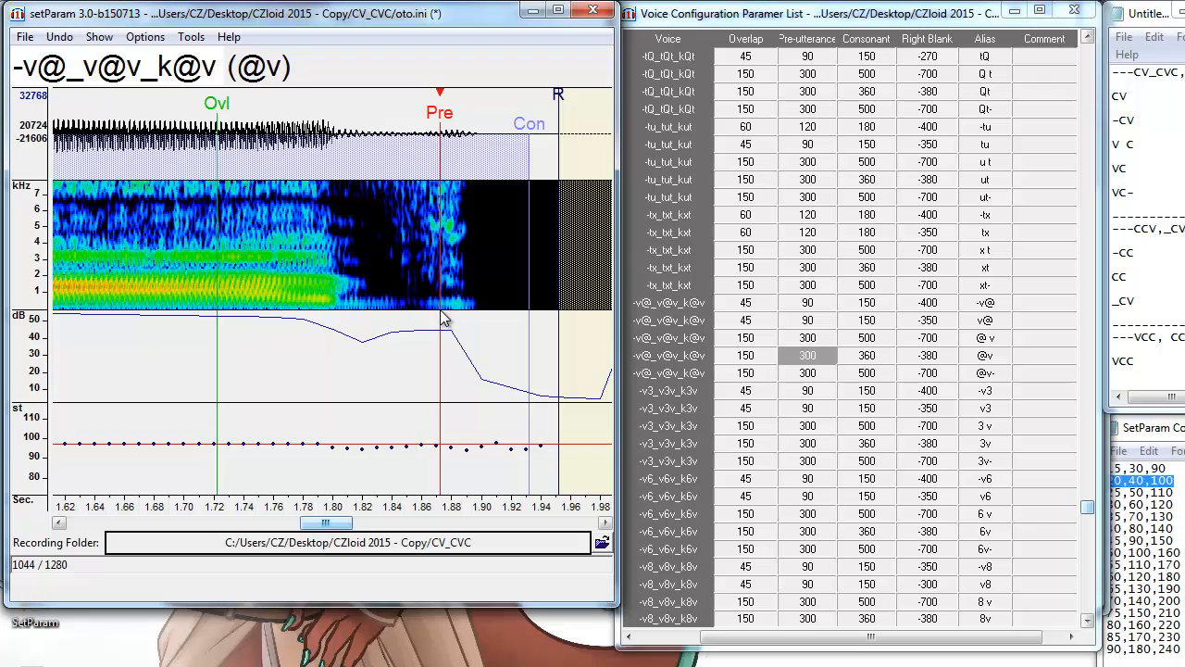
pyautogui.press('Down')
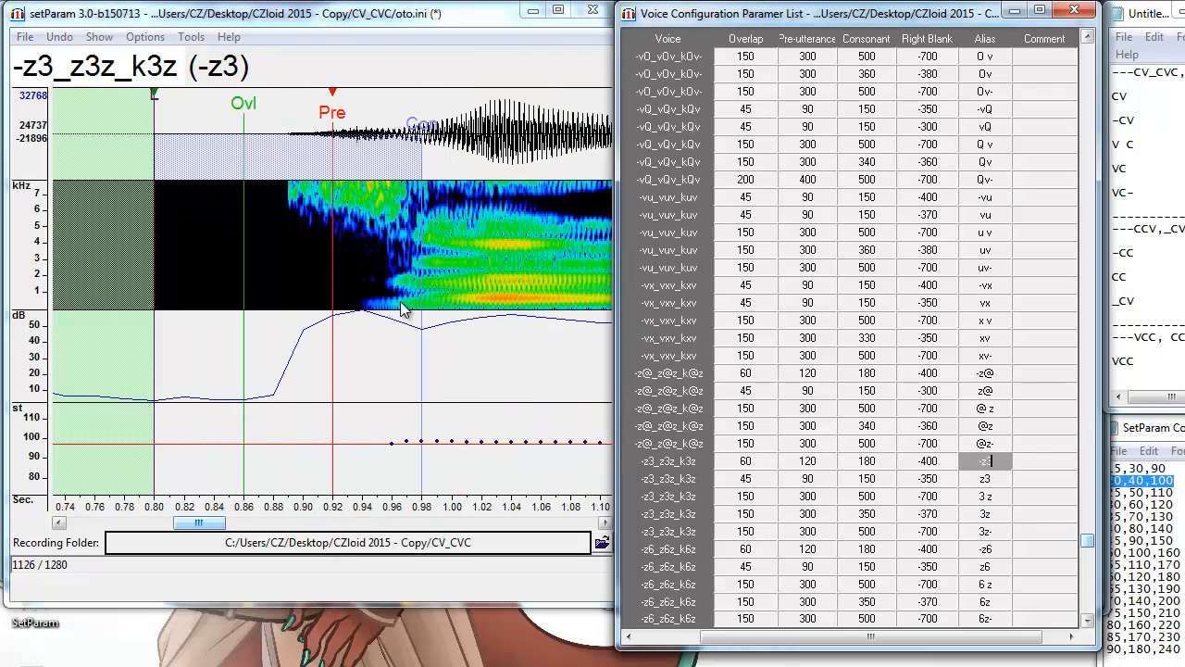
pyautogui.click(398, 313)
pyautogui.press('Down')
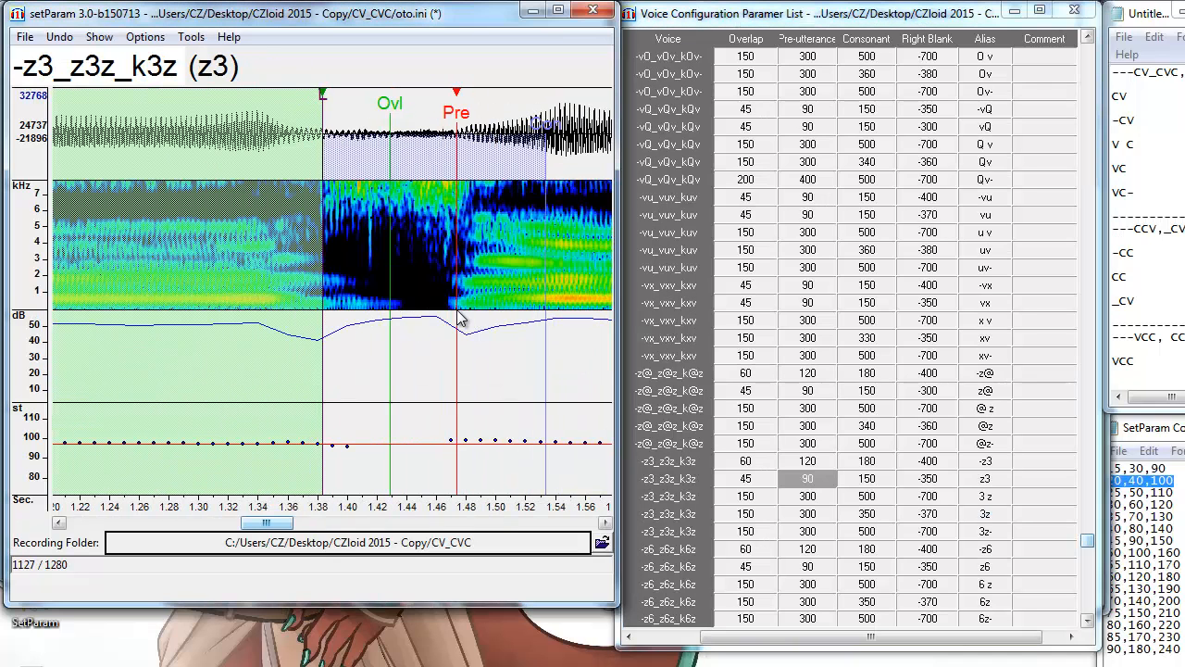
pyautogui.moveTo(456, 318); pyautogui.dragTo(451, 319)
pyautogui.press('Down')
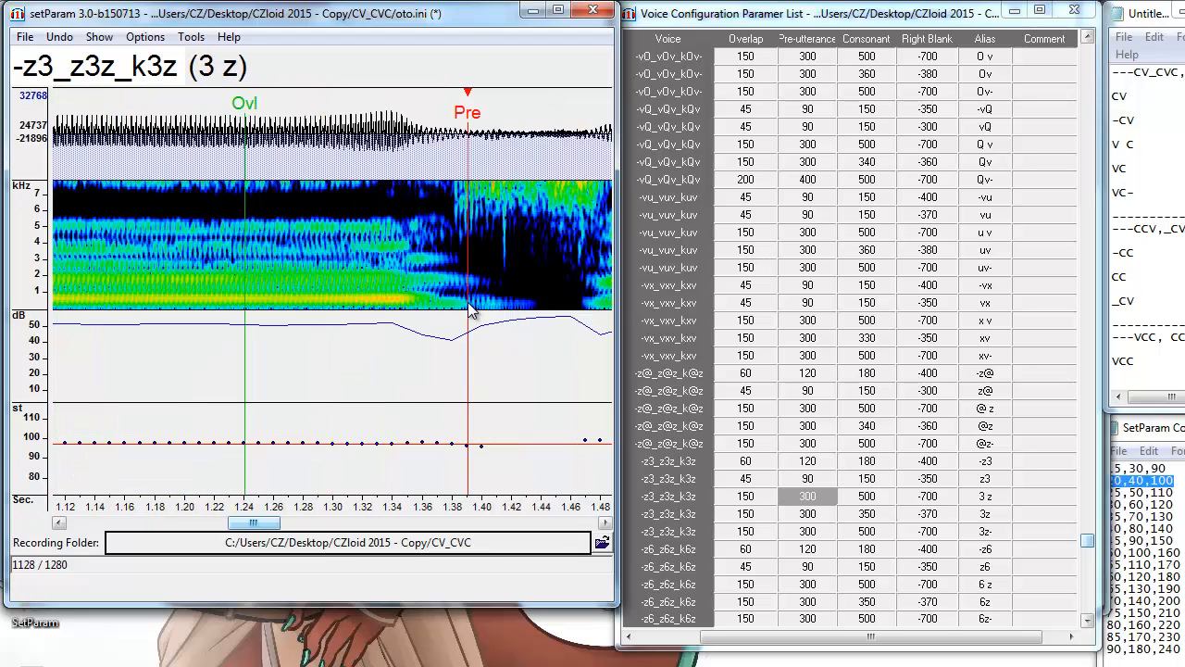
pyautogui.press('Down')
pyautogui.press('Down')
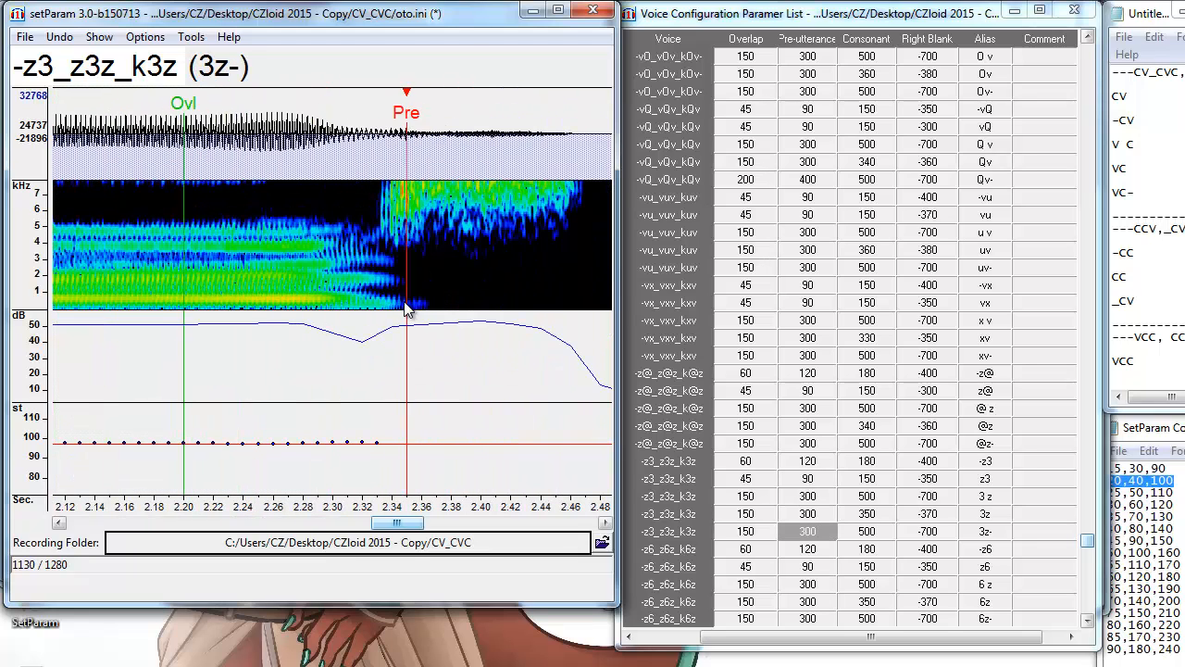
pyautogui.moveTo(405, 303); pyautogui.dragTo(401, 305)
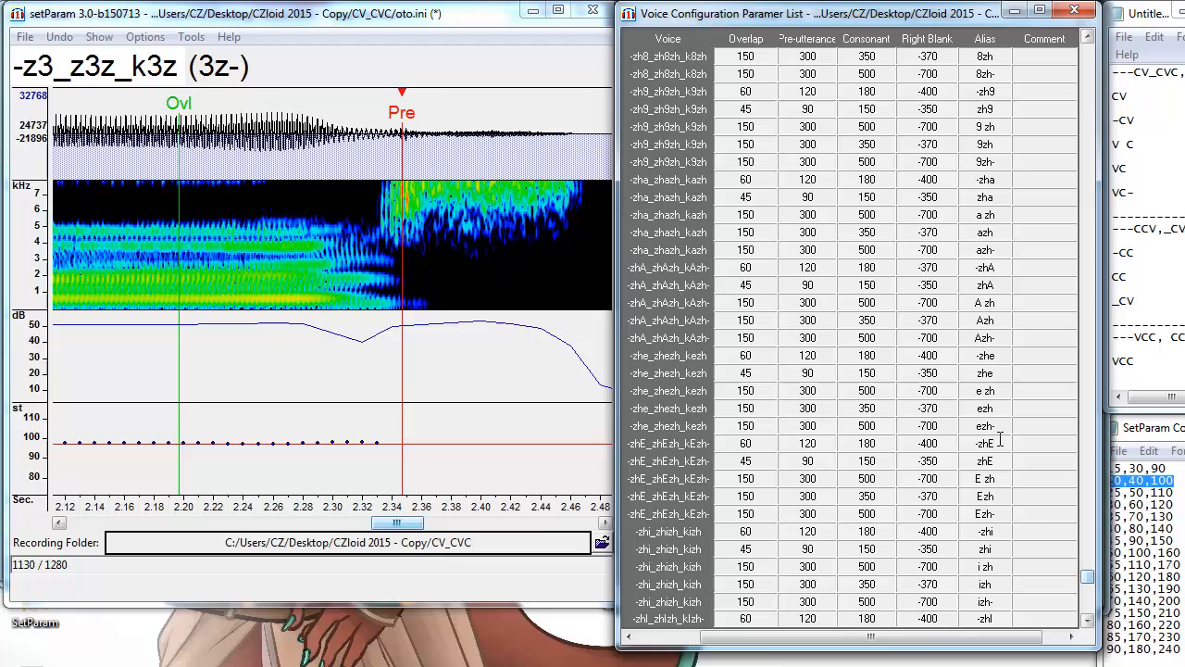
# Jump to the -zhE entry and review through to Ezh.
pyautogui.click(1000, 443)
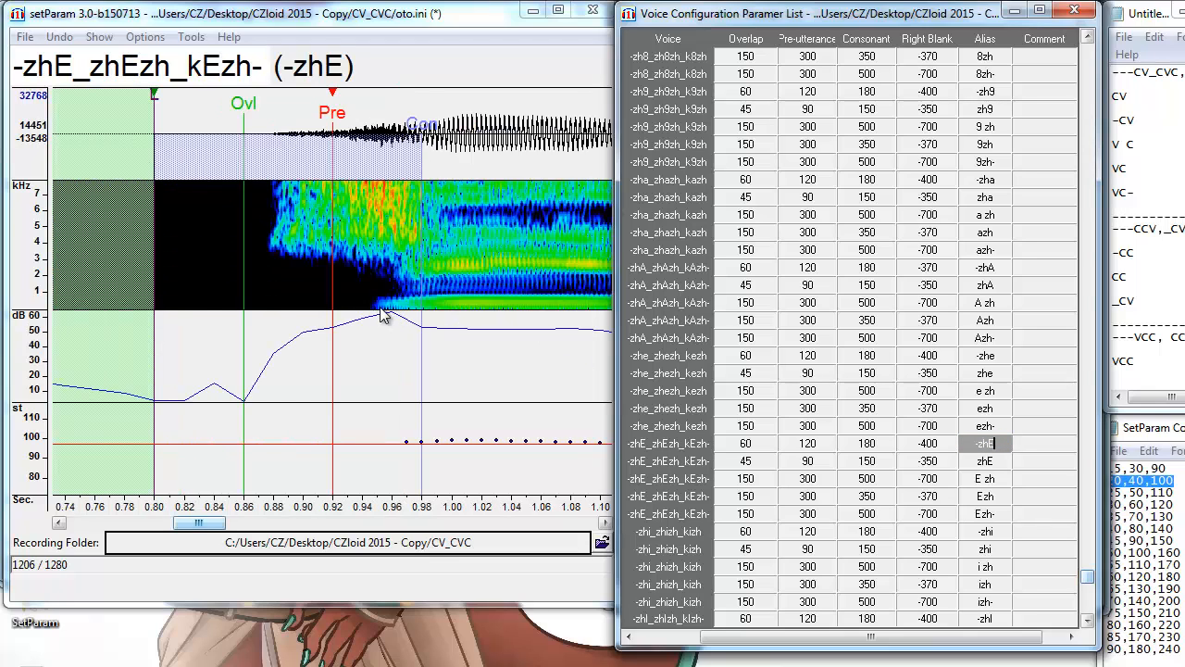
pyautogui.press('Down')
pyautogui.press('Down')
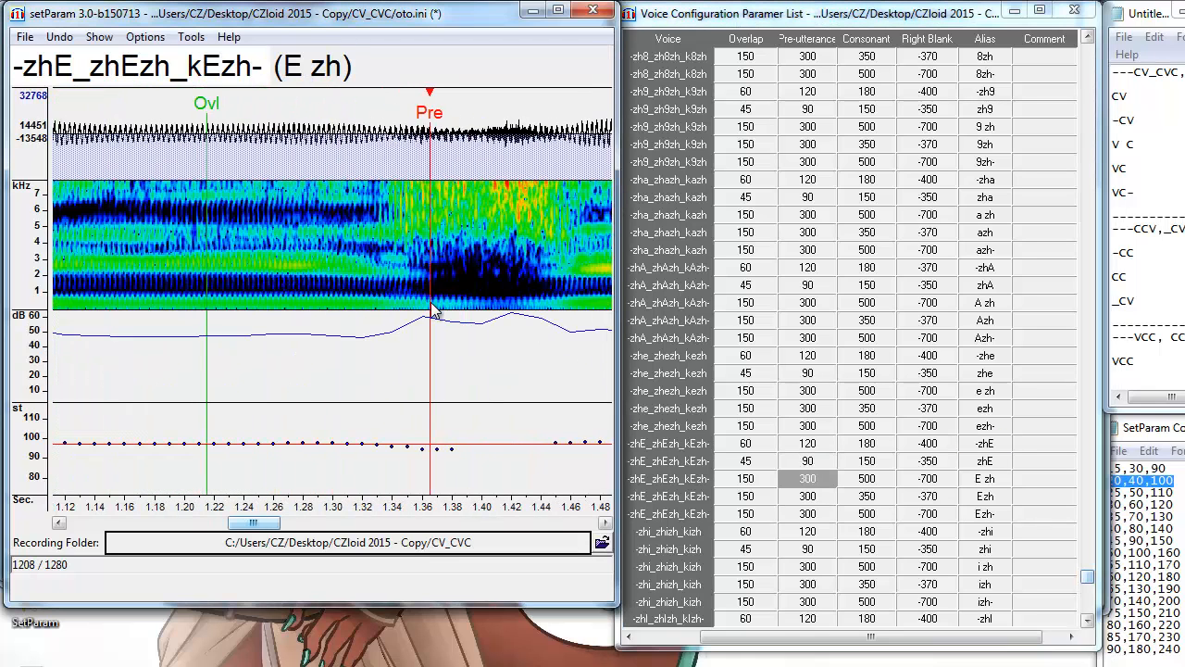
pyautogui.press('Down')
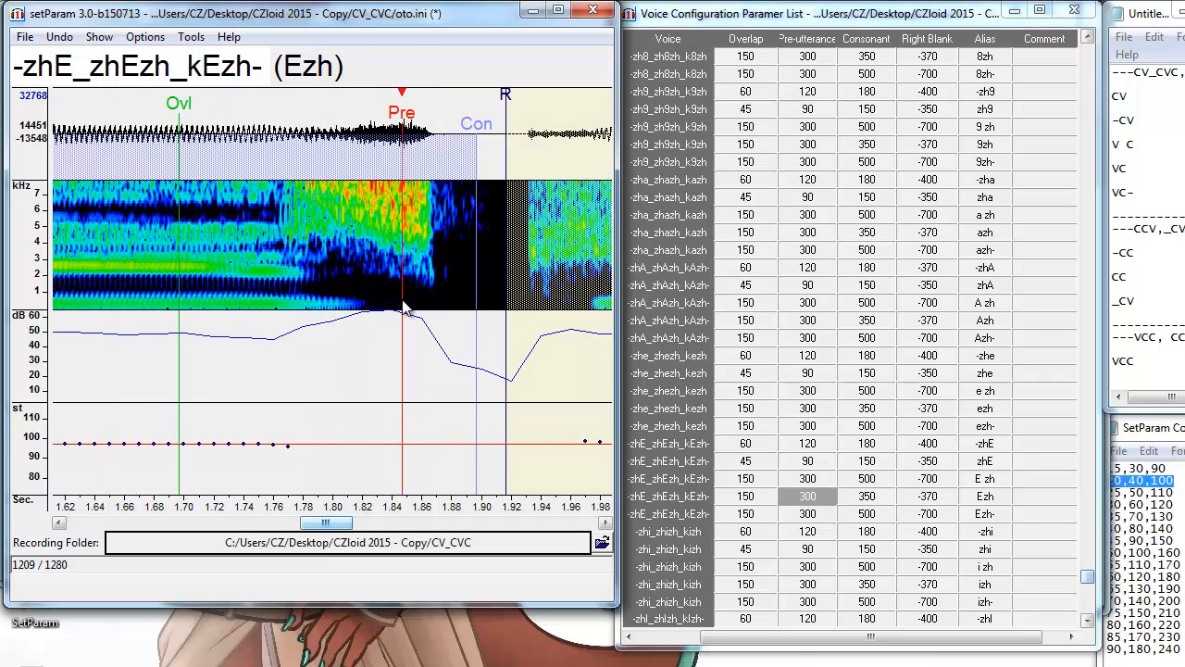
pyautogui.press('Down')
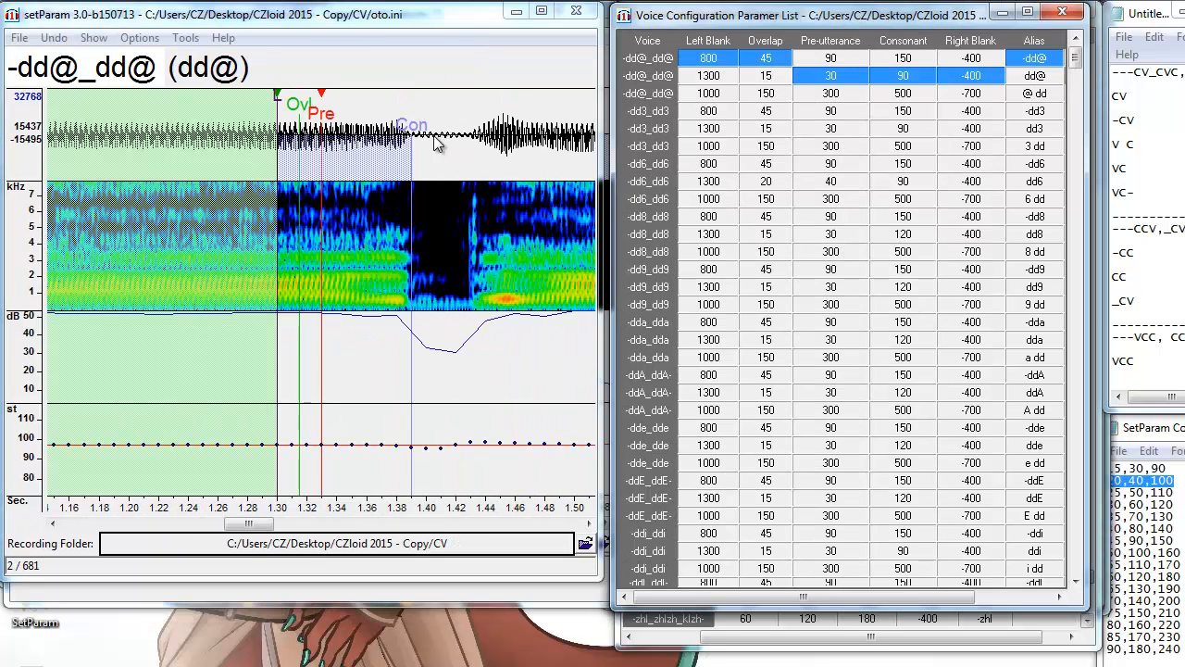
# From the first CV entry, align the -dd@ and dd@ pre-utterances at the consonant release.
pyautogui.click(1049, 57)
pyautogui.click(399, 307)
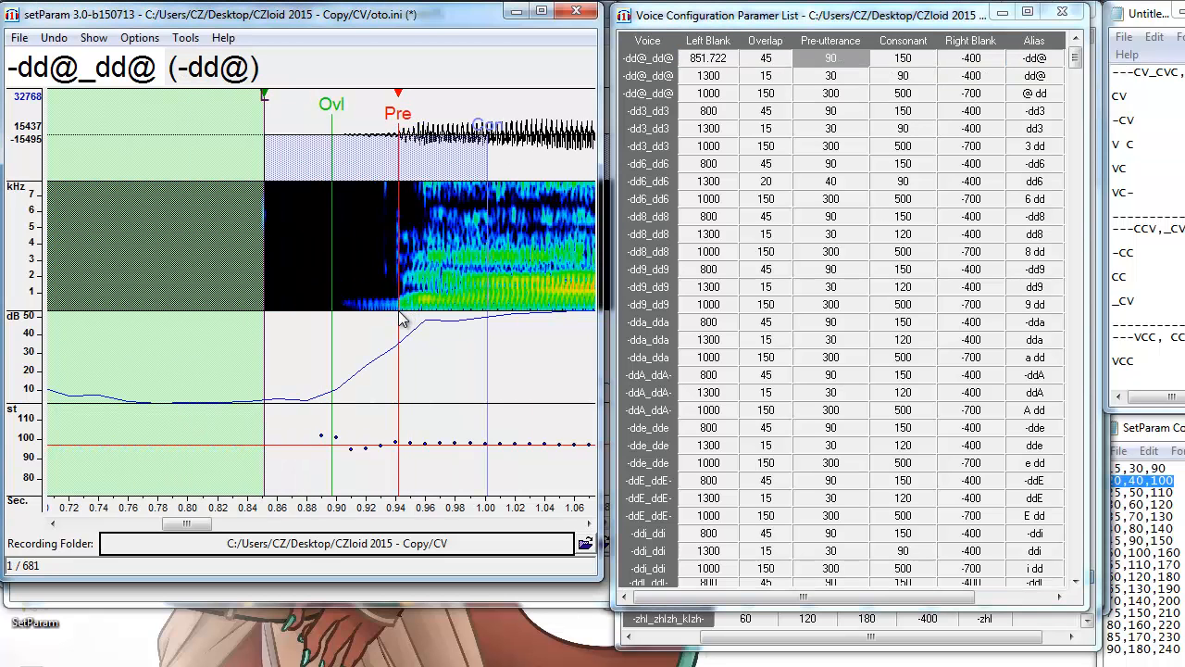
pyautogui.hotkey('alt', 'F3')
pyautogui.press('Down')
pyautogui.hotkey('alt', 'F3')
pyautogui.hotkey('alt', 'F3')
pyautogui.hotkey('alt', 'F3')
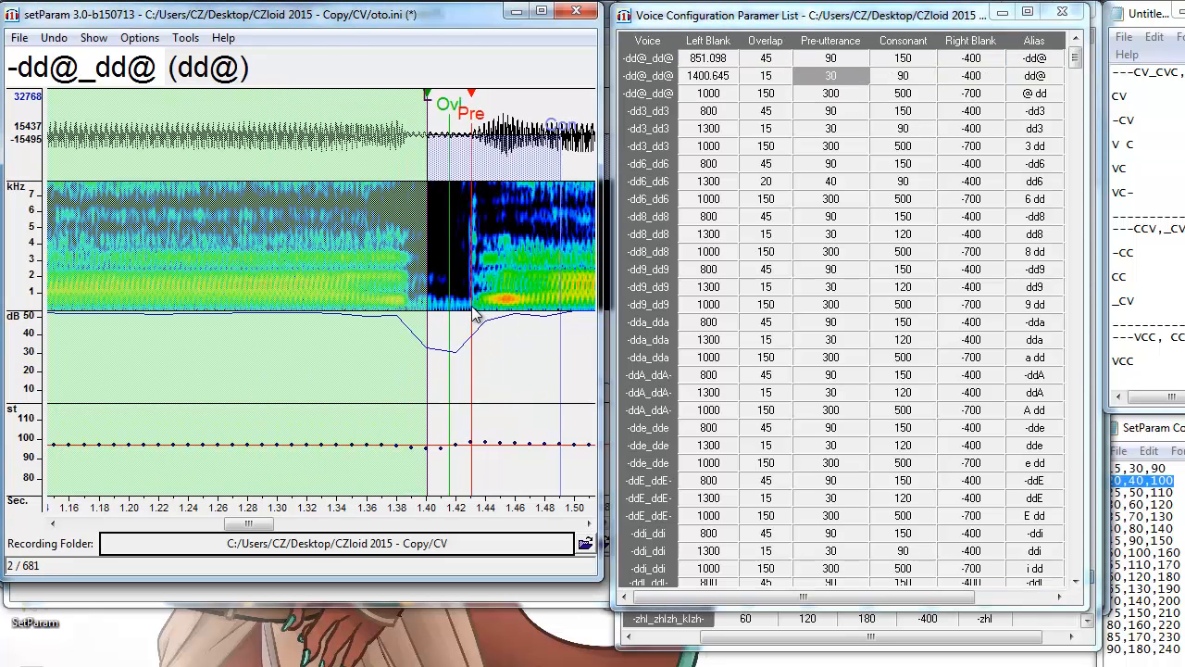
pyautogui.press('Down')
pyautogui.hotkey('alt', 'F3')
pyautogui.hotkey('alt', 'F3')
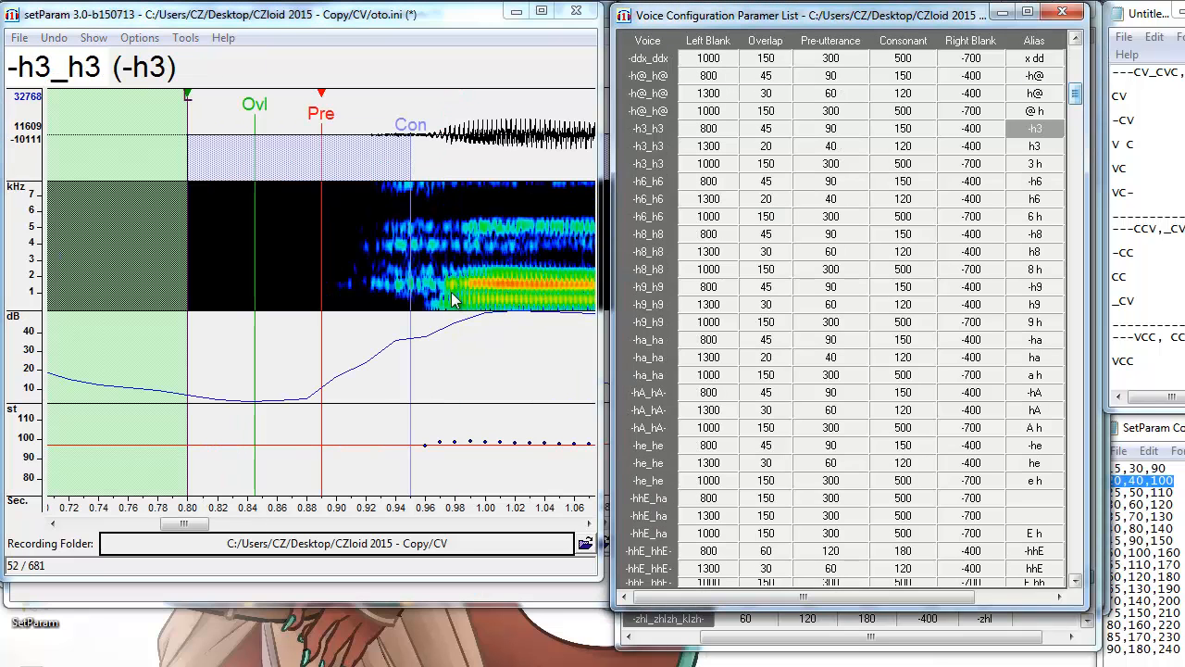
# Align the -h3, 3 h and h3 pre-utterances with the voicing onset.
pyautogui.hotkey('alt', 'F3')
pyautogui.hotkey('alt', 'F3')
pyautogui.hotkey('alt', 'F3')
pyautogui.press('Down')
pyautogui.hotkey('alt', 'F3')
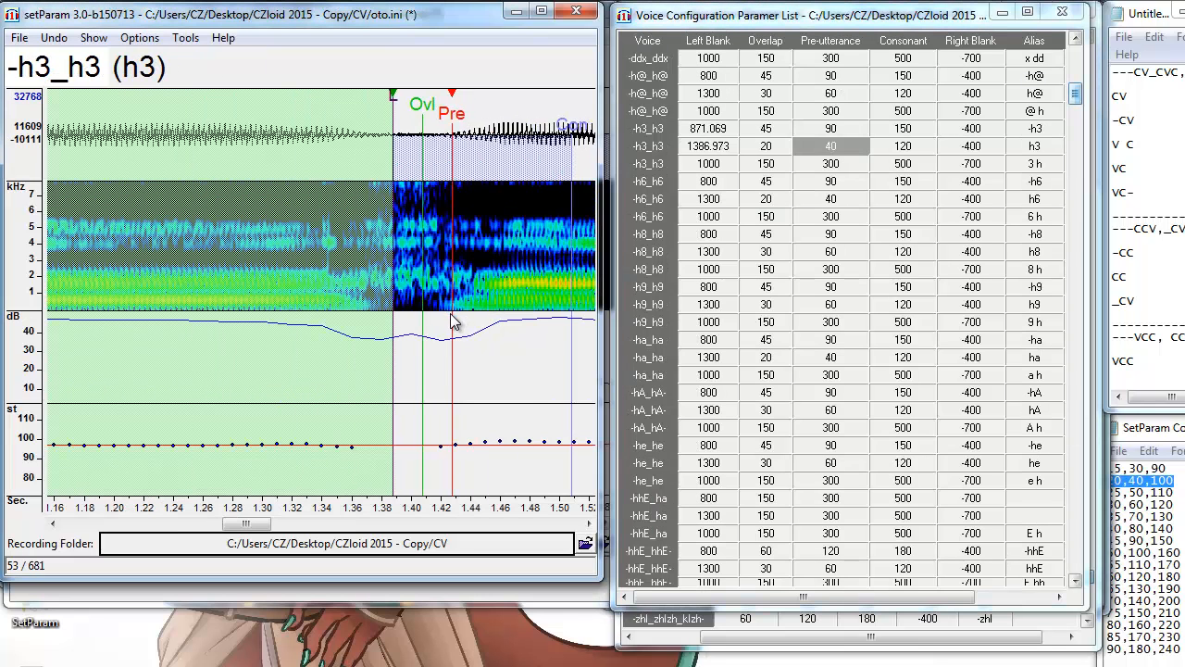
pyautogui.hotkey('alt', 'F3')
pyautogui.press('Down')
pyautogui.hotkey('alt', 'F3')
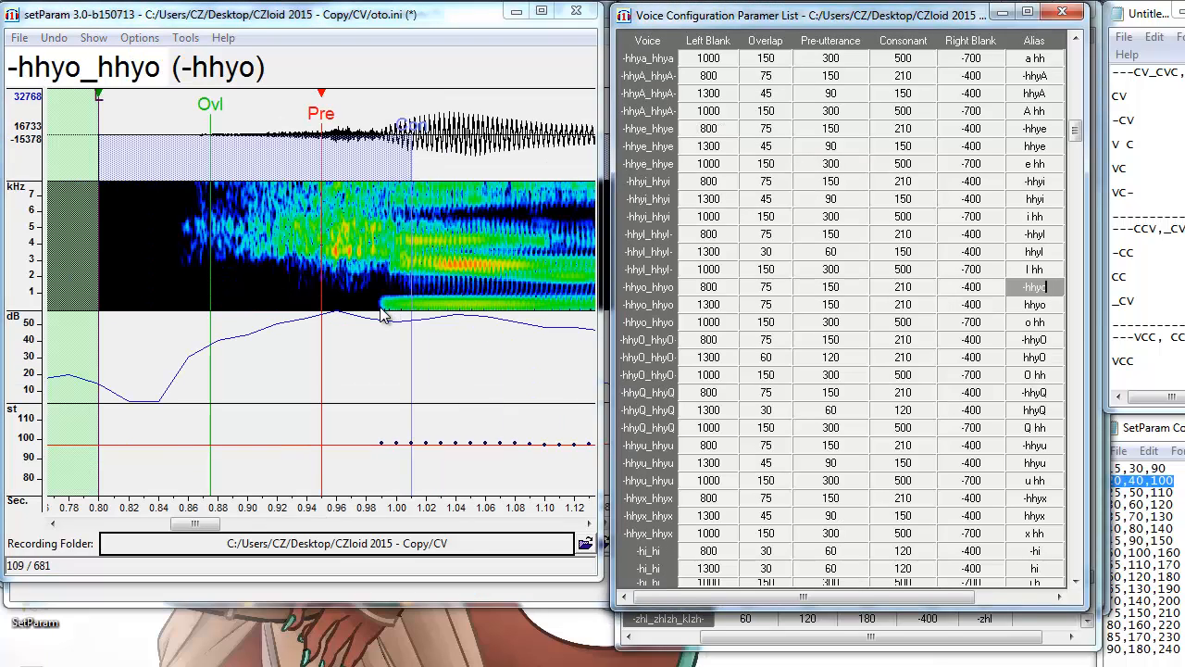
# Give hhyo overlap 55, pre-utterance 110 and consonant 170, and align its markers to the vowel.
pyautogui.hotkey('alt', 'F3')
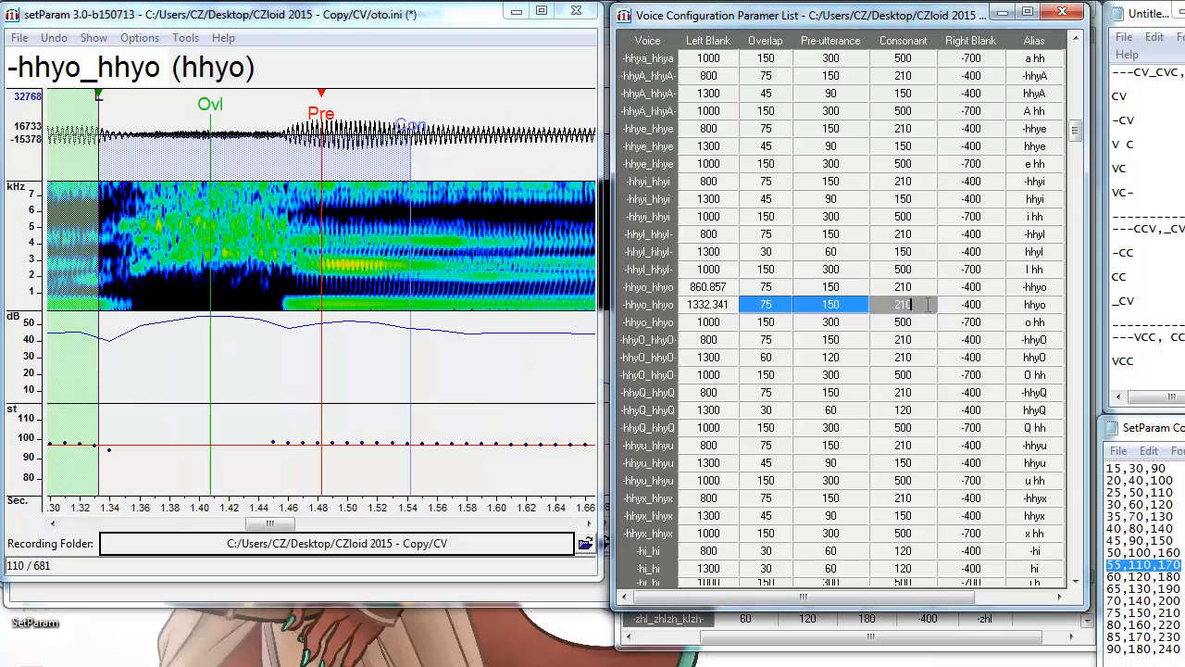
pyautogui.write('55\t110\t170')
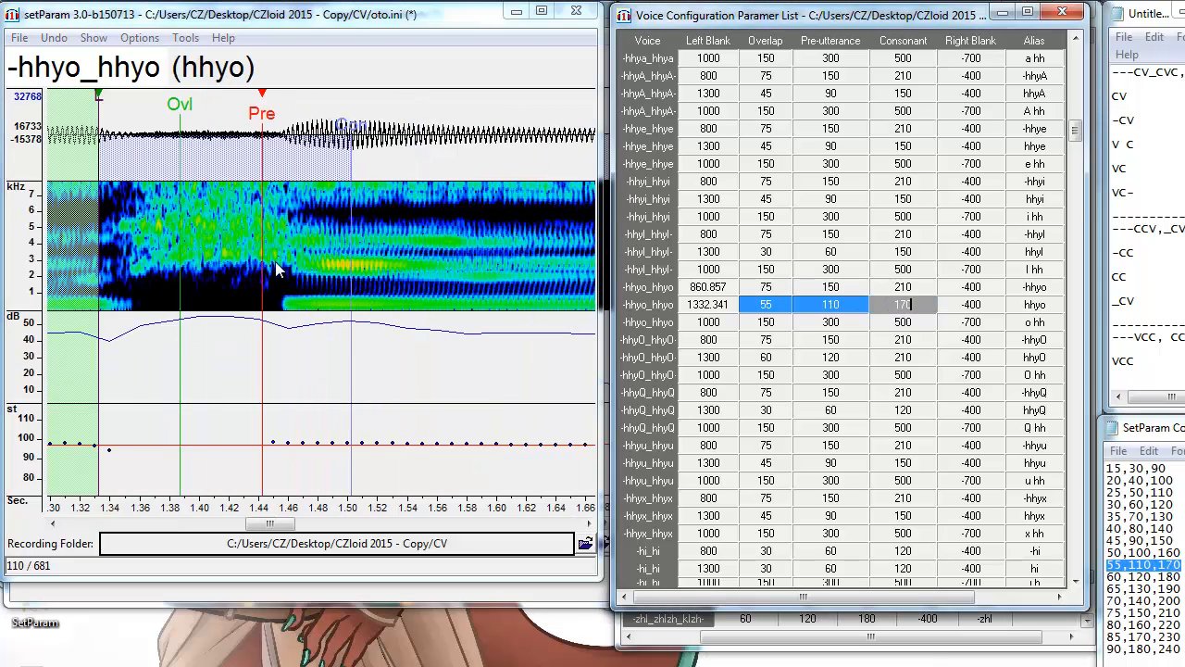
pyautogui.hotkey('alt', 'F3')
pyautogui.hotkey('alt', 'F3')
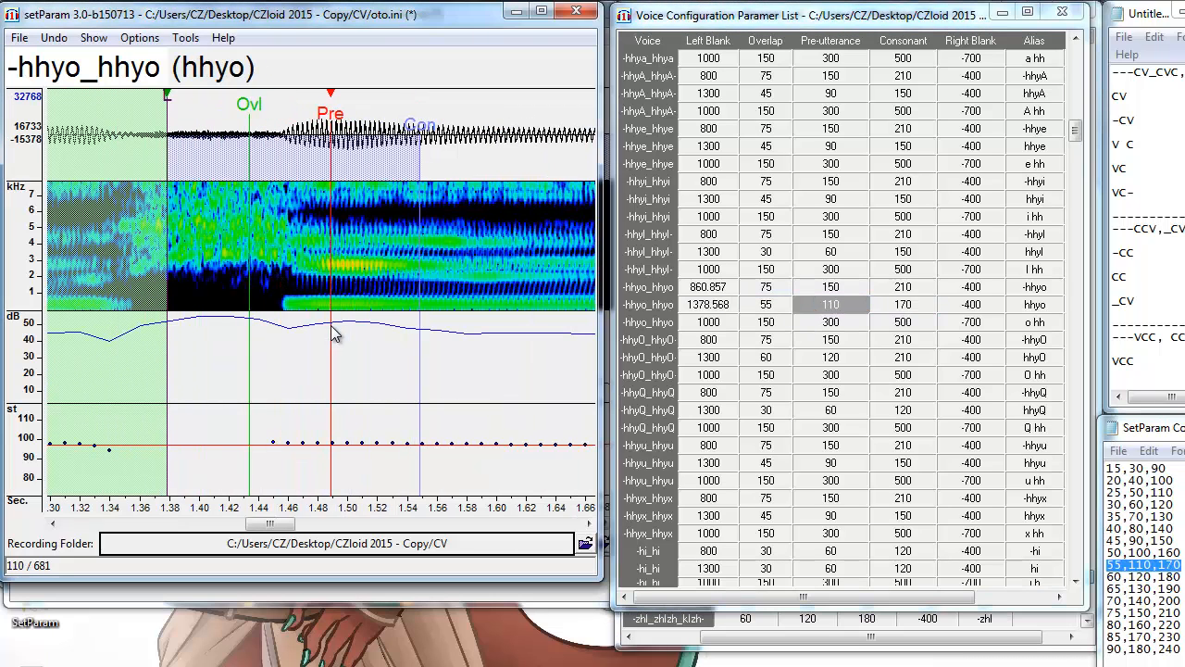
pyautogui.hotkey('alt', 'F3')
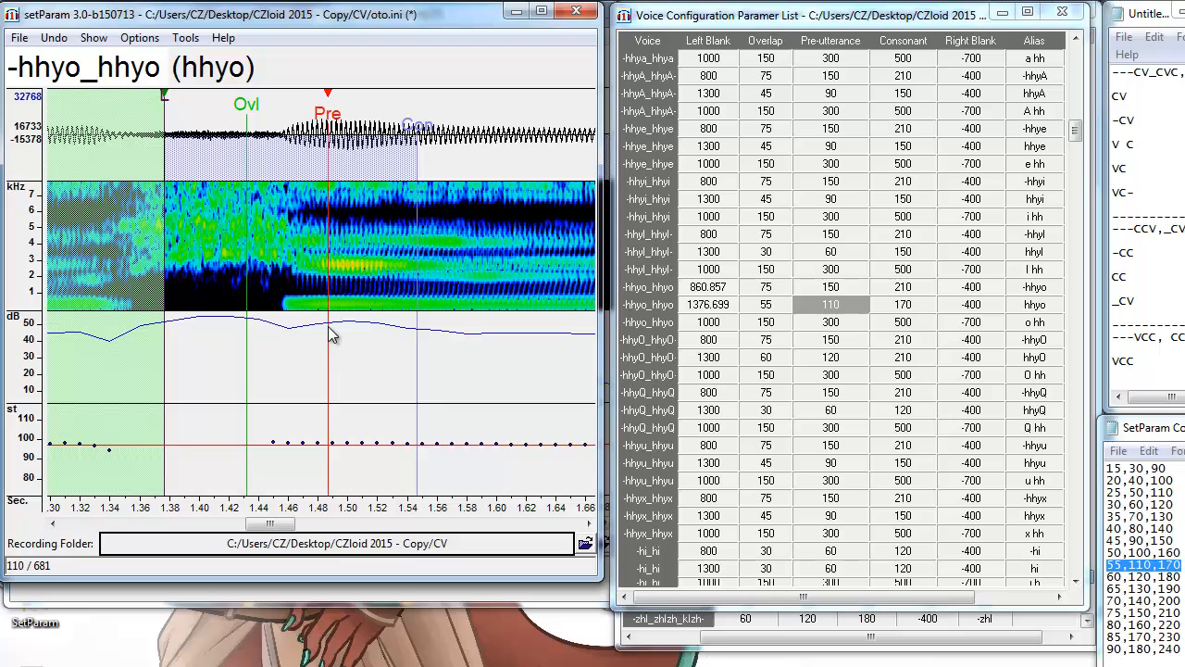
pyautogui.press('Down')
pyautogui.hotkey('alt', 'F3')
pyautogui.hotkey('alt', 'F3')
pyautogui.hotkey('alt', 'F3')
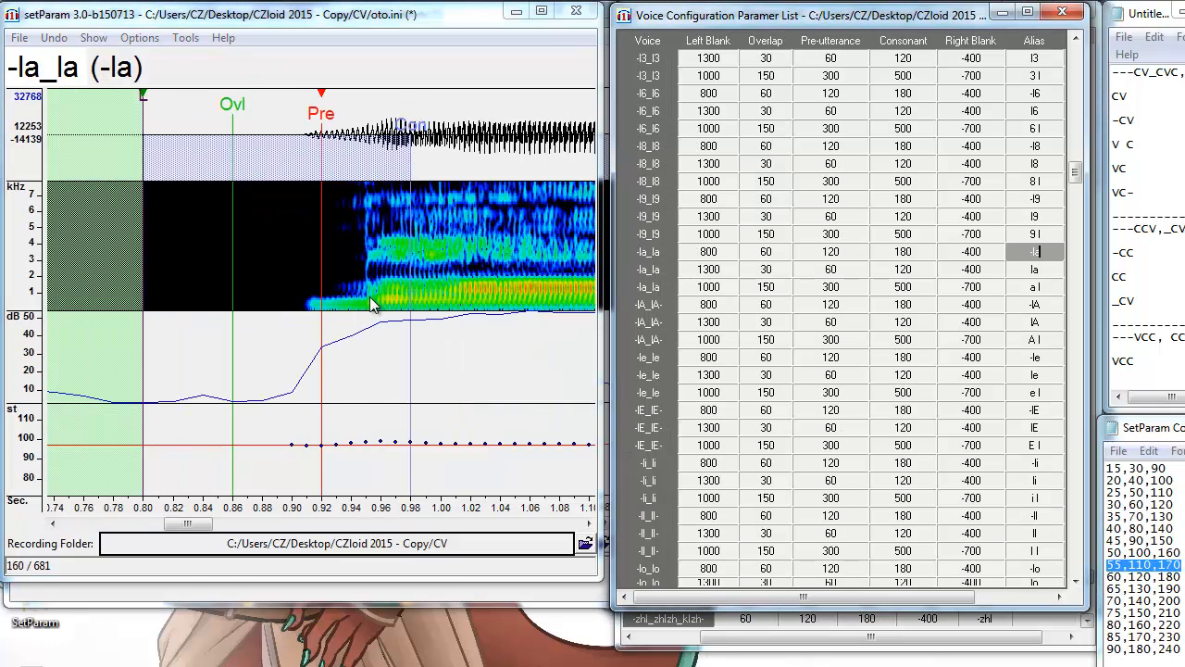
# Place the pre-utterance for the -la, la and a l entries where l begins.
pyautogui.hotkey('alt', 'F3')
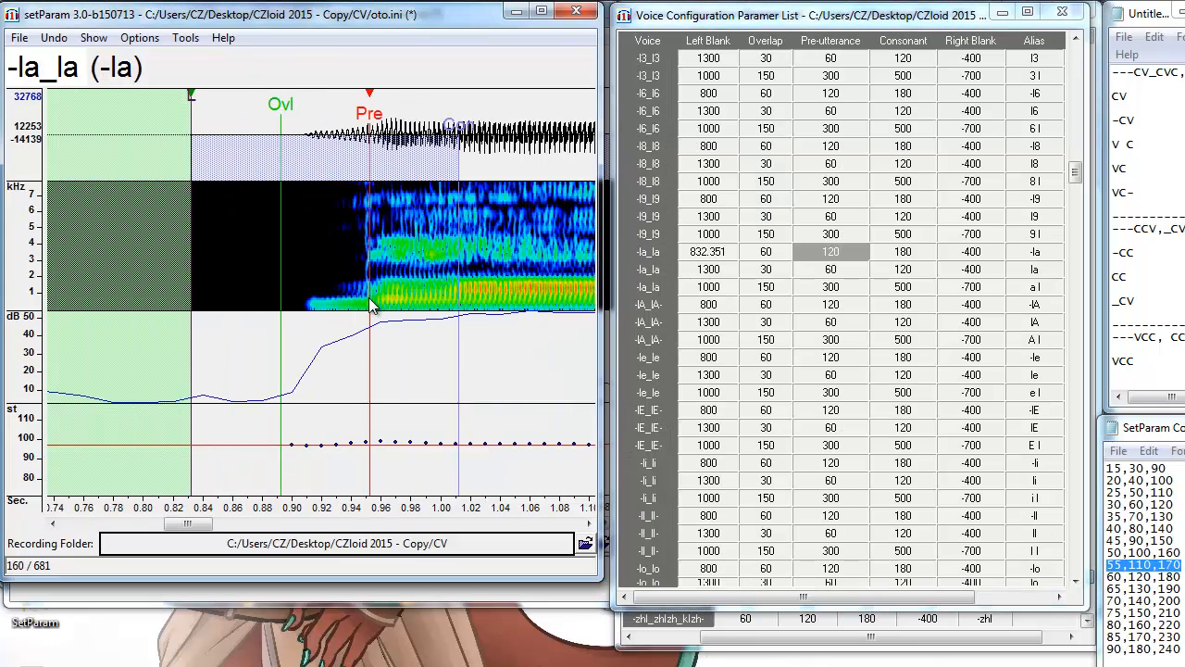
pyautogui.hotkey('alt', 'F3')
pyautogui.hotkey('alt', 'F3')
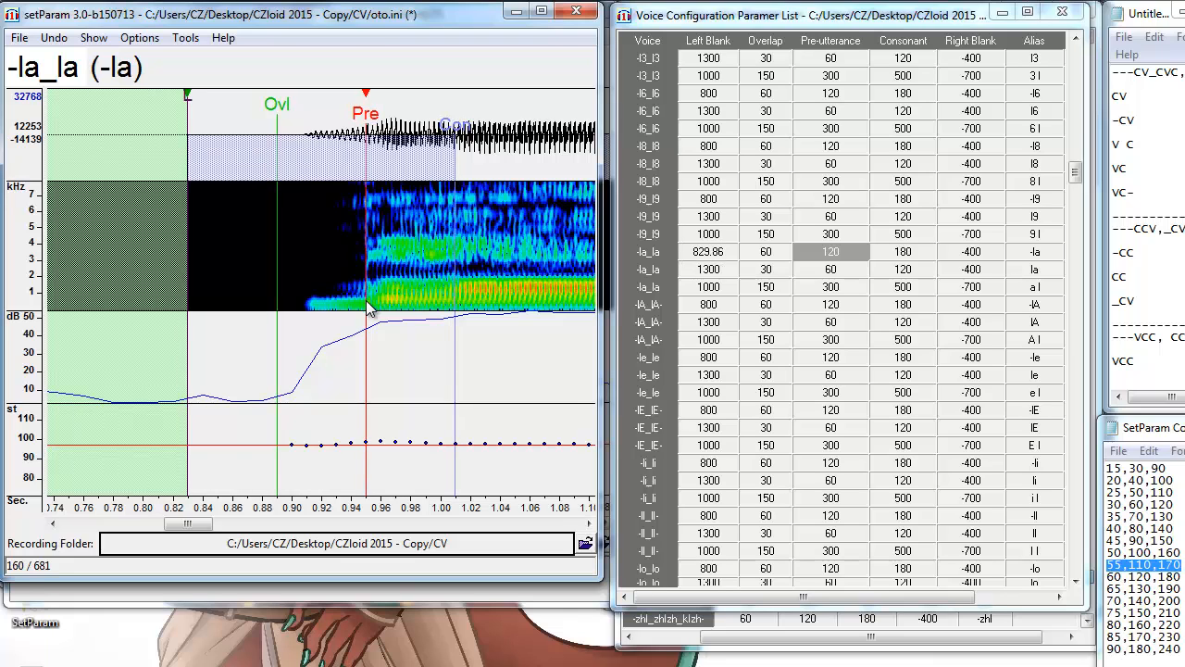
pyautogui.press('Down')
pyautogui.hotkey('alt', 'F3')
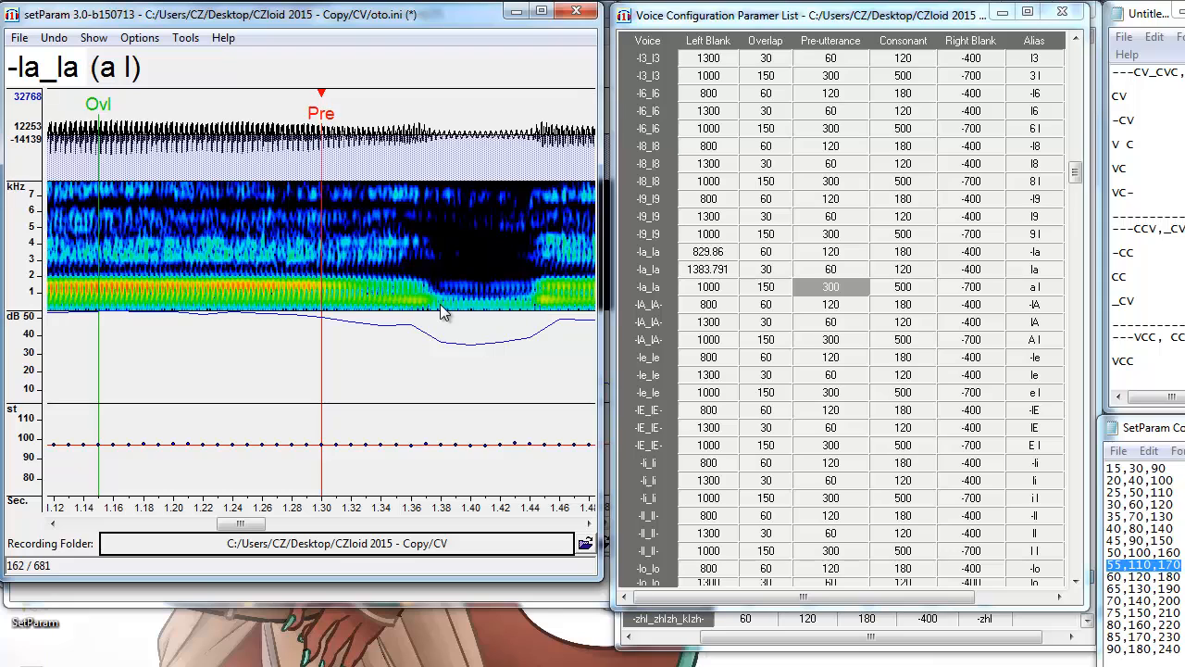
pyautogui.click(442, 316)
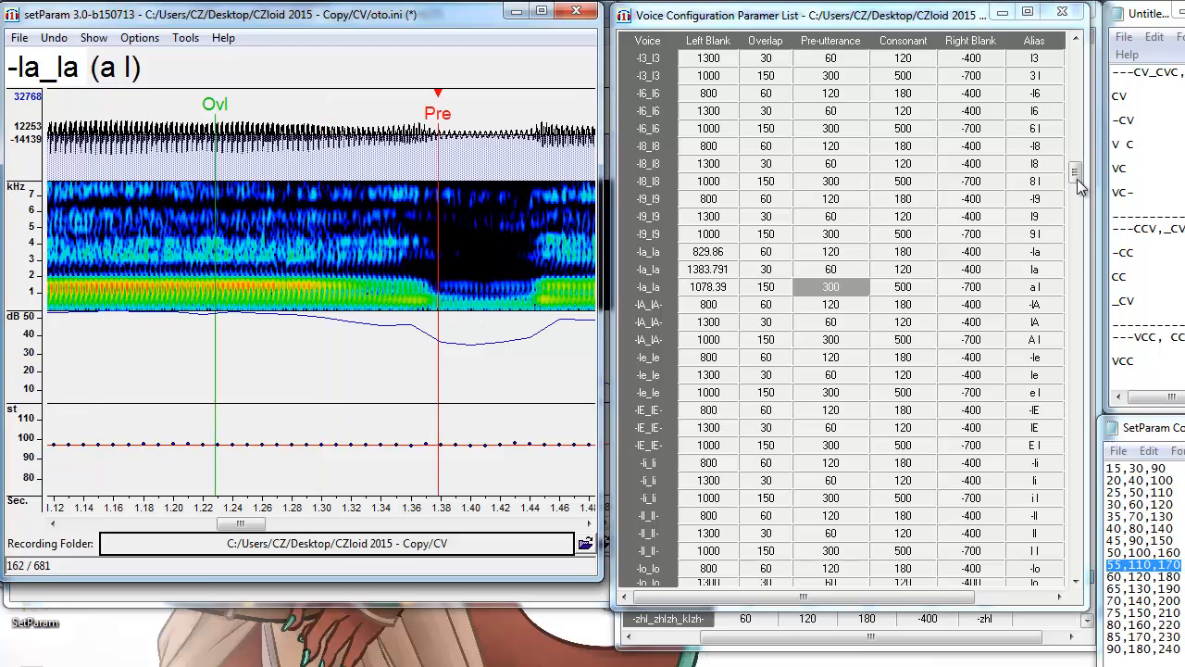
pyautogui.moveTo(1078, 177); pyautogui.dragTo(1079, 222)
# Set the -me and me pre-utterances at the vowel onset.
pyautogui.click(1037, 303)
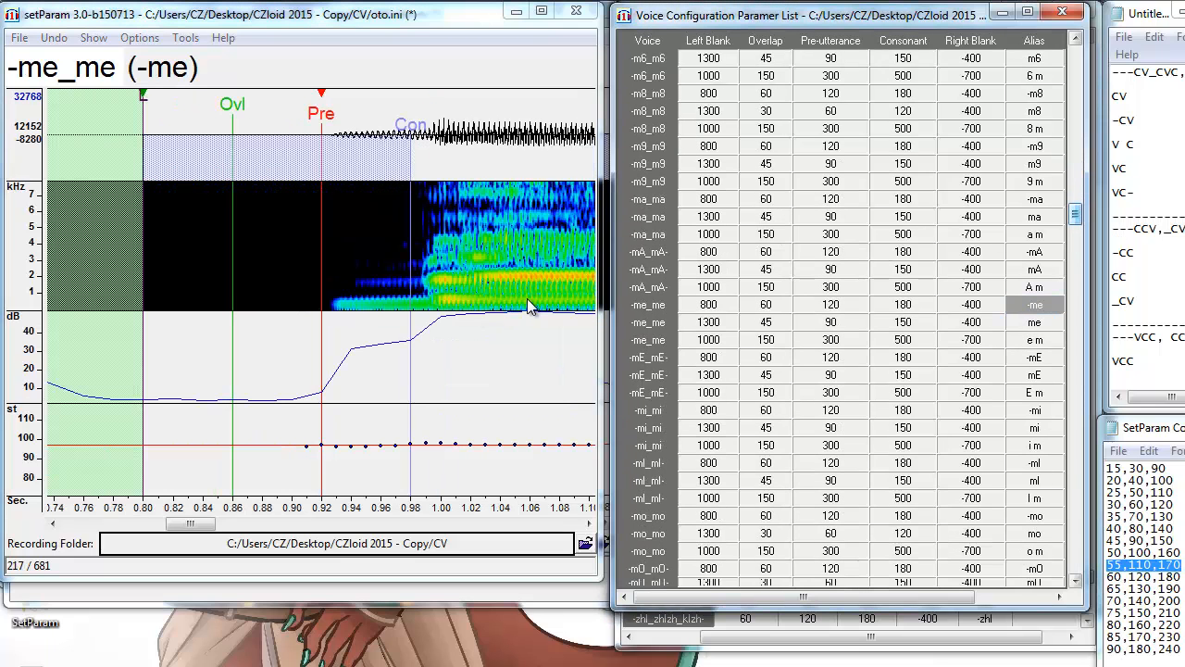
pyautogui.click(428, 308)
pyautogui.press('Down')
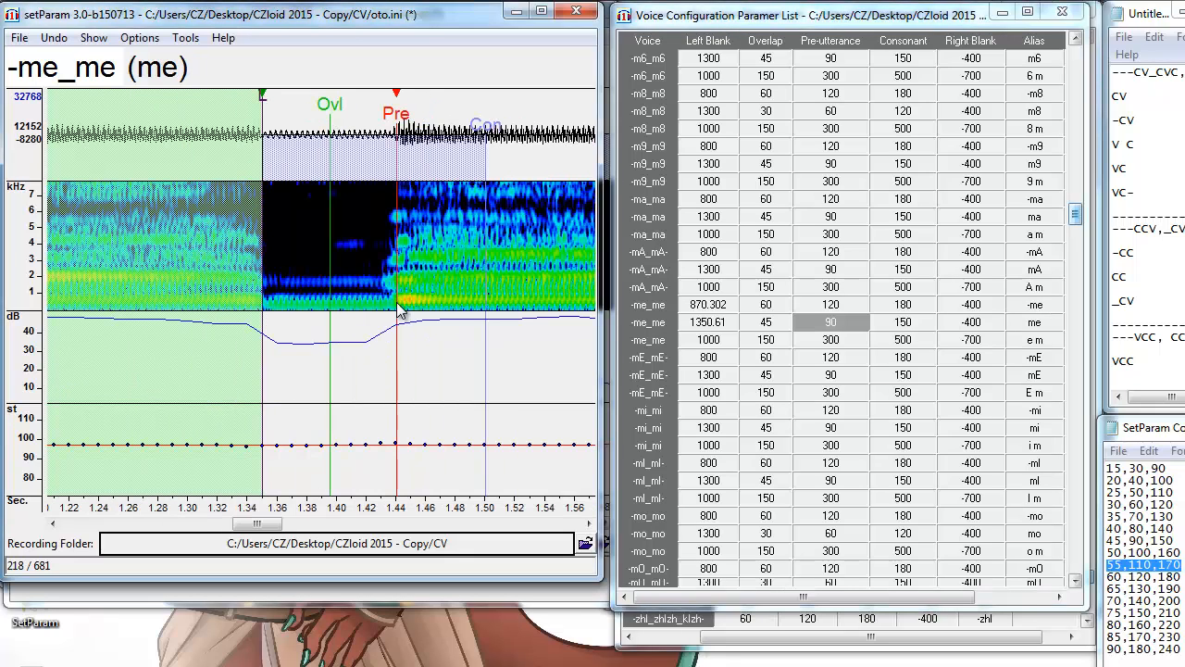
pyautogui.click(396, 313)
pyautogui.press('Down')
pyautogui.click(398, 310)
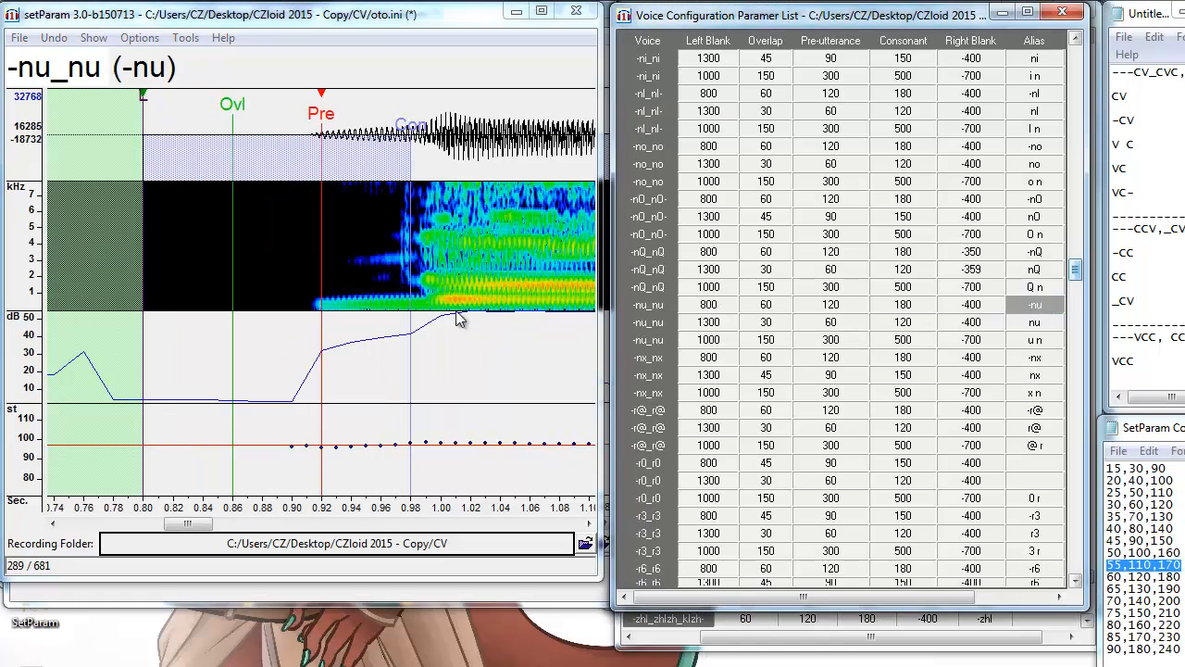
# Set and refine the -nu pre-utterance at the vowel onset.
pyautogui.click(418, 306)
pyautogui.press('Down')
pyautogui.click(490, 309)
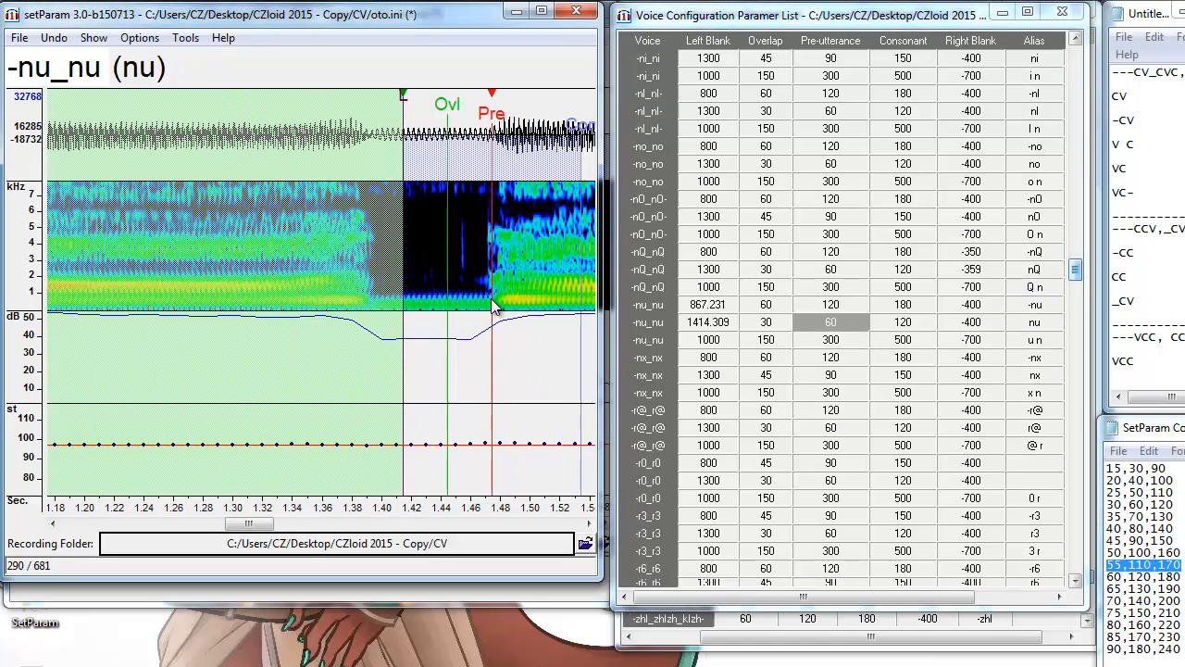
pyautogui.press('Down')
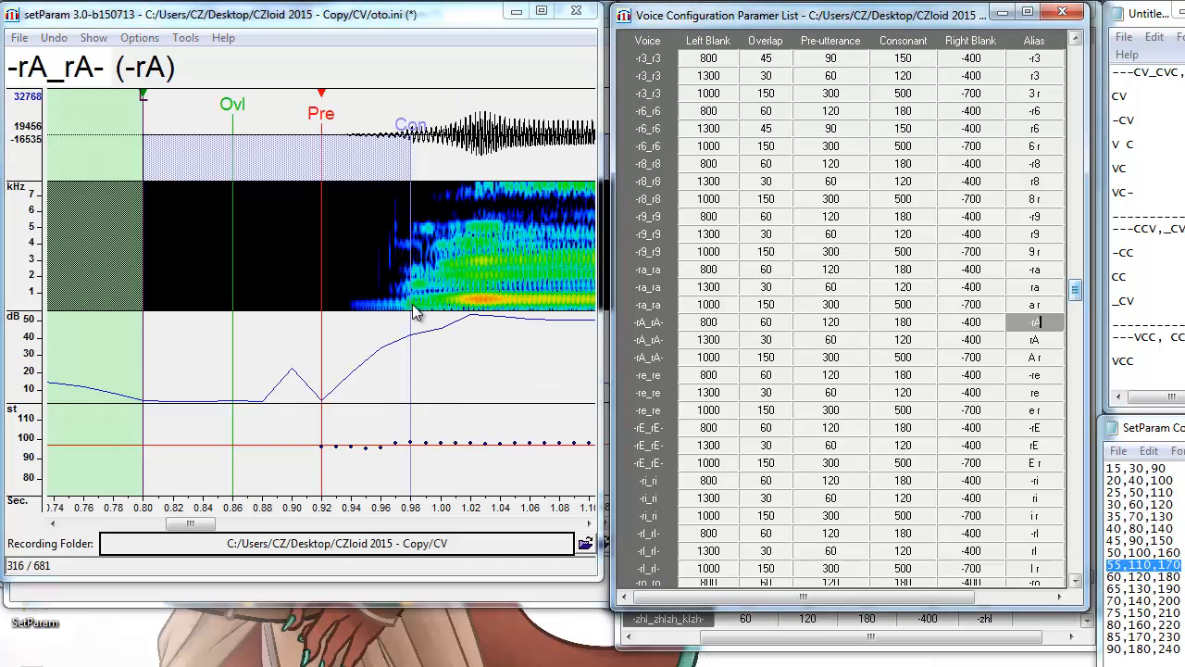
# Place the -rA, rA and A r pre-utterances, then the -sk@ one at the vowel onset.
pyautogui.click(402, 300)
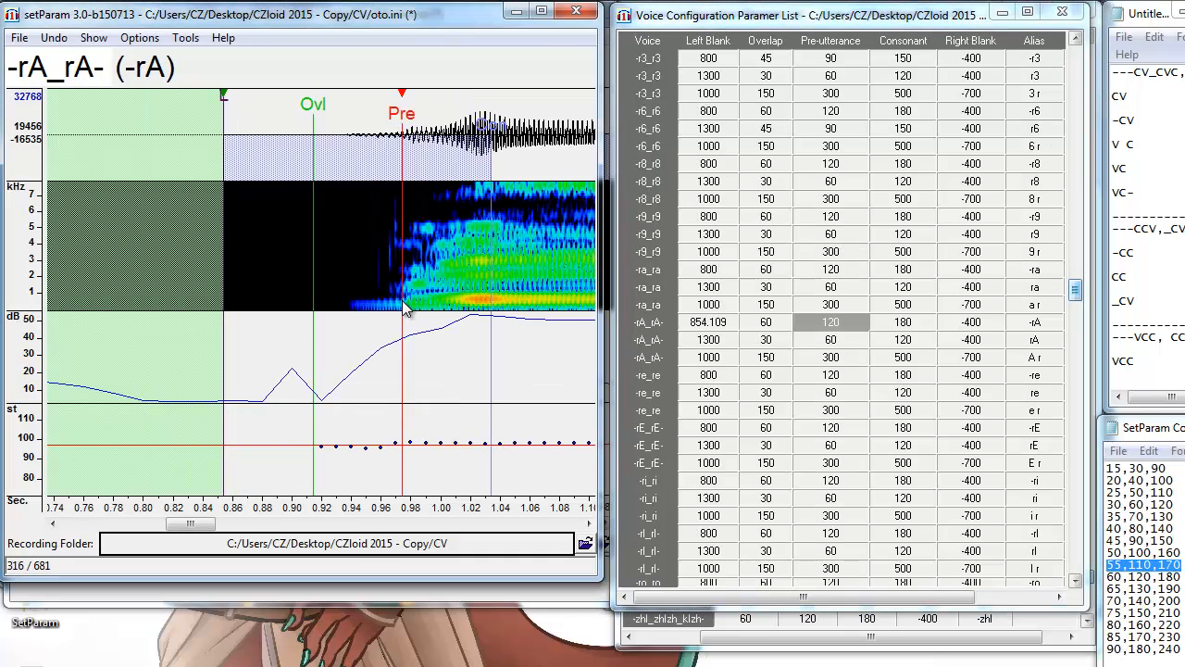
pyautogui.press('Down')
pyautogui.click(463, 313)
pyautogui.click(459, 309)
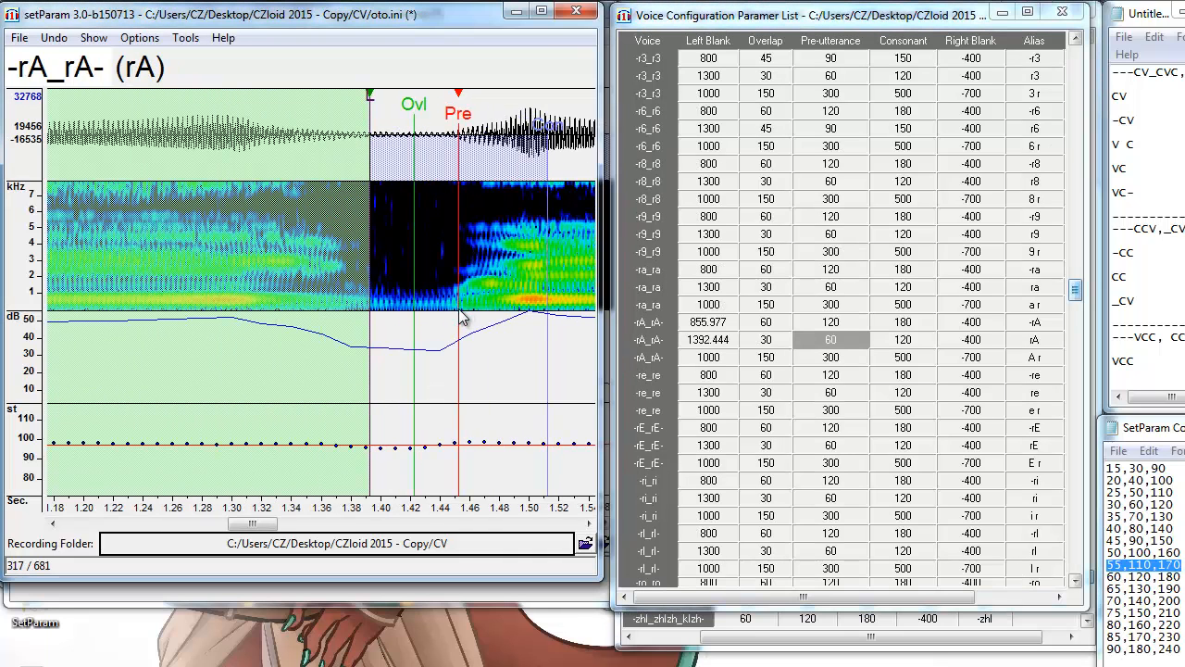
pyautogui.press('Down')
pyautogui.click(455, 313)
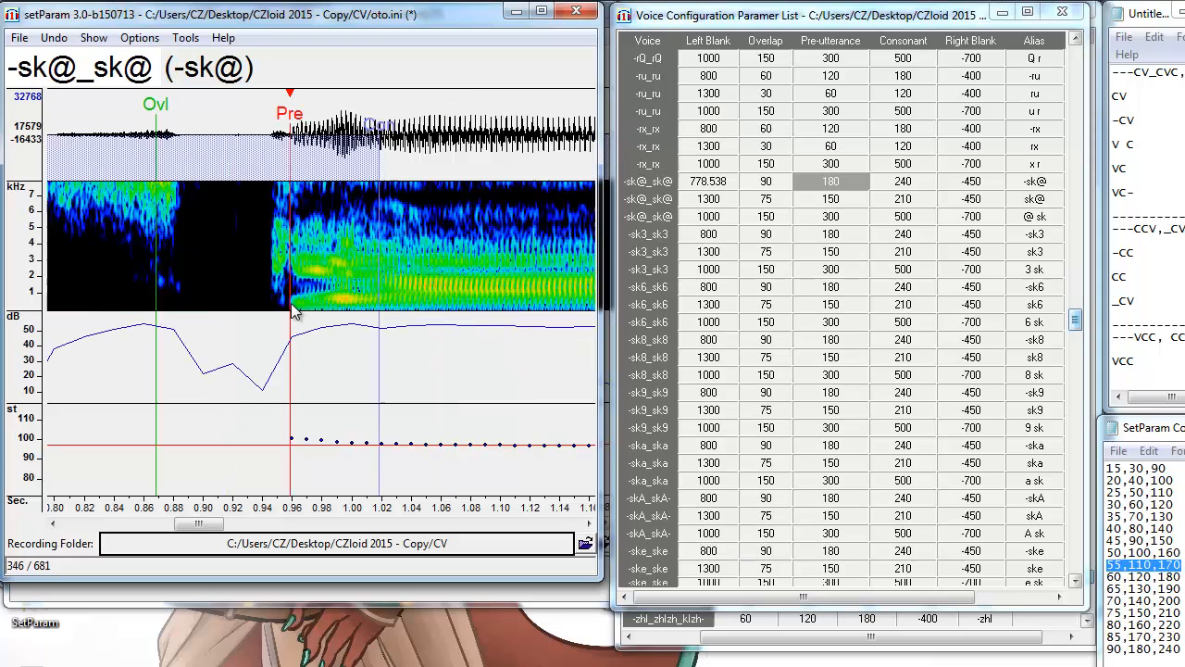
pyautogui.click(292, 313)
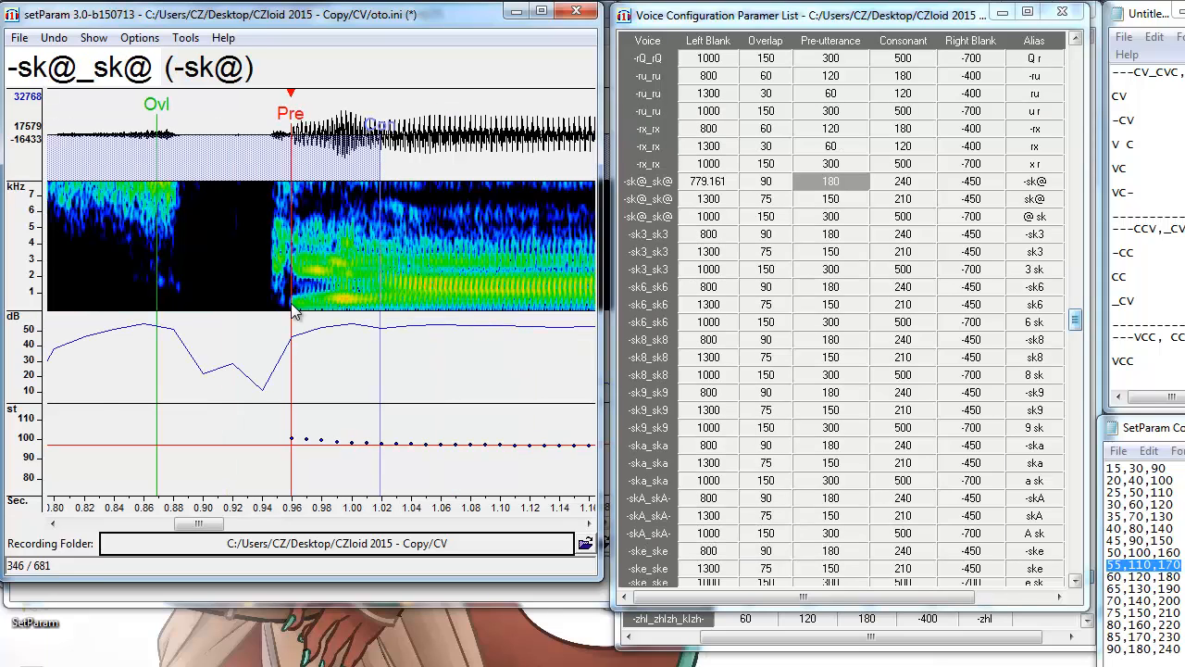
# Place the sk@, @ sk, -sm3, -snQ and -spe pre-utterances at their onsets.
pyautogui.press('Down')
pyautogui.click(345, 317)
pyautogui.press('Down')
pyautogui.click(345, 319)
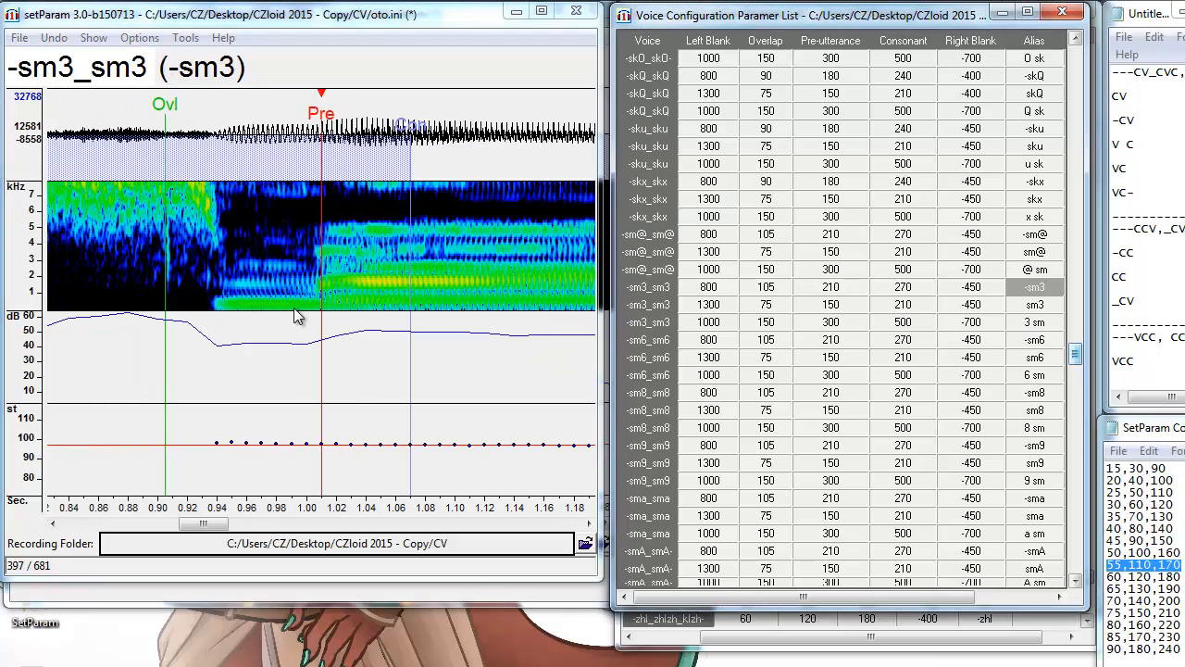
pyautogui.click(311, 314)
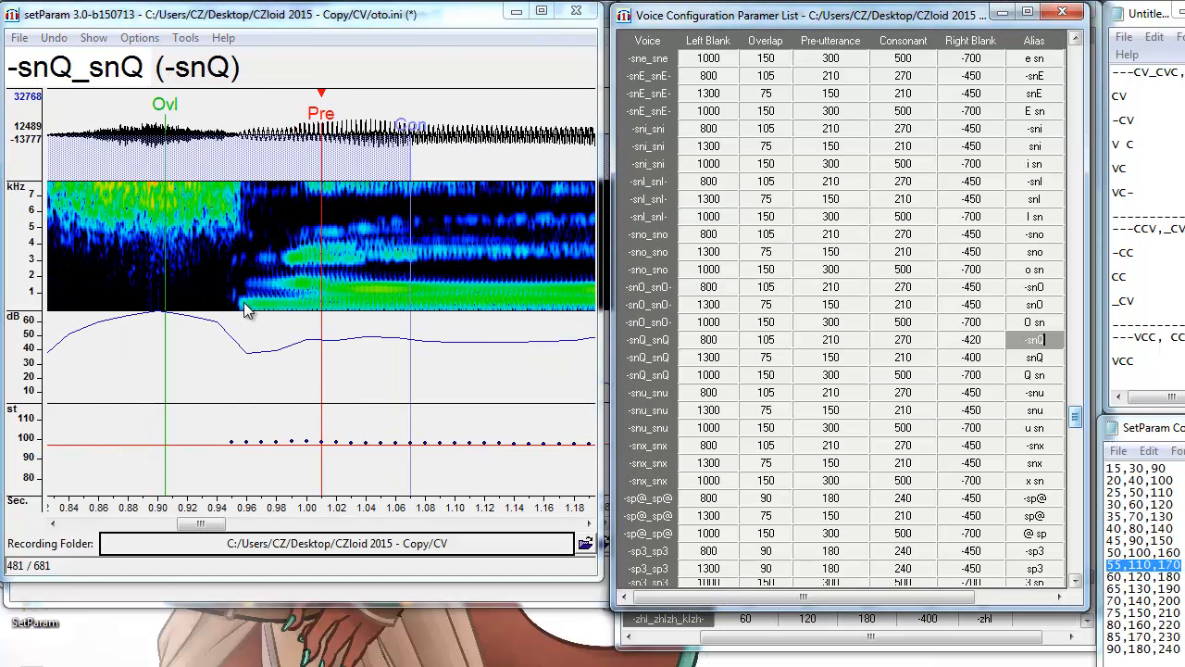
pyautogui.click(239, 311)
pyautogui.click(288, 312)
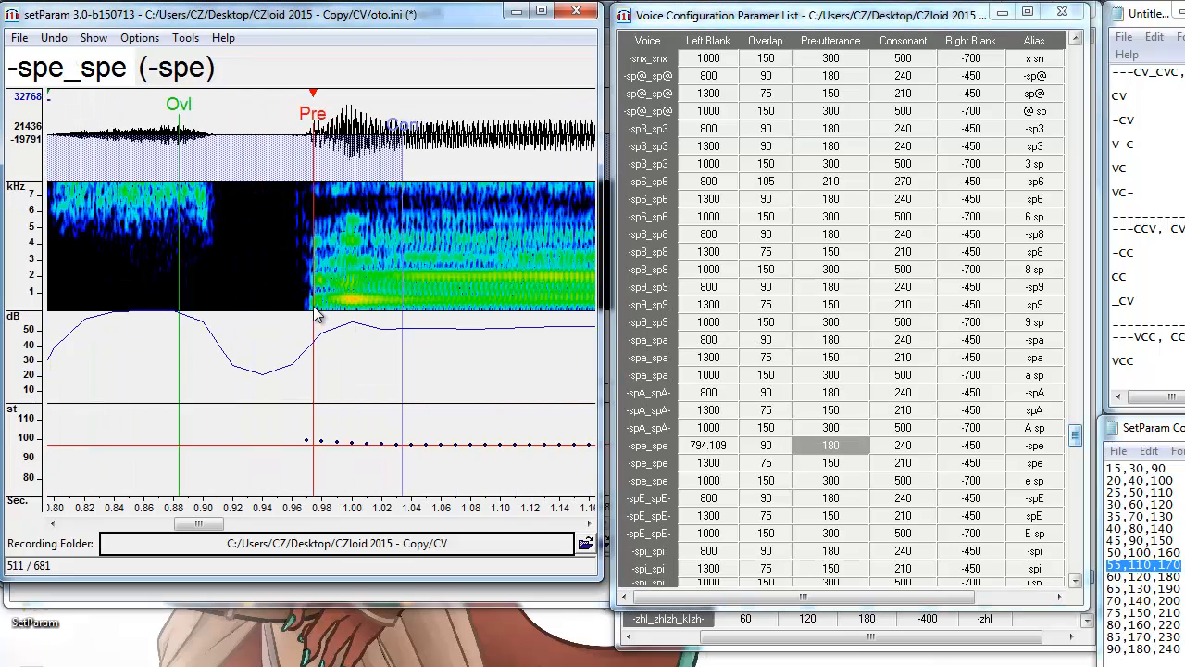
pyautogui.click(312, 314)
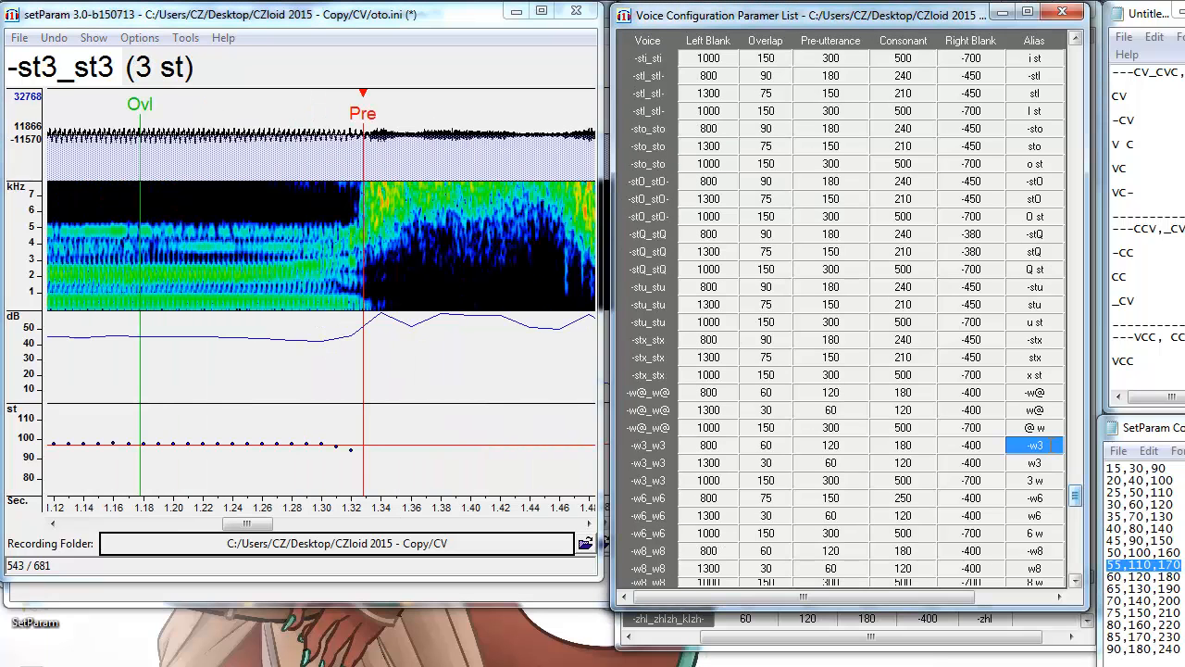
# Set the -w3, w3 and 3 w pre-utterances at their sound boundaries.
pyautogui.click(413, 299)
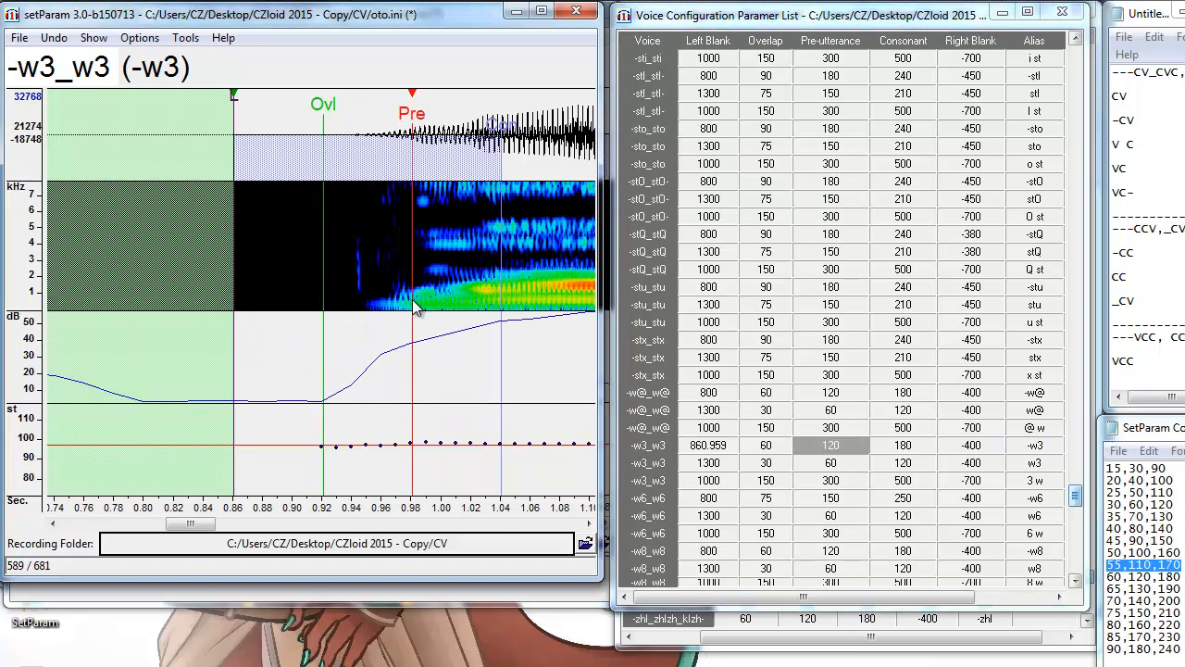
pyautogui.press('Down')
pyautogui.click(414, 305)
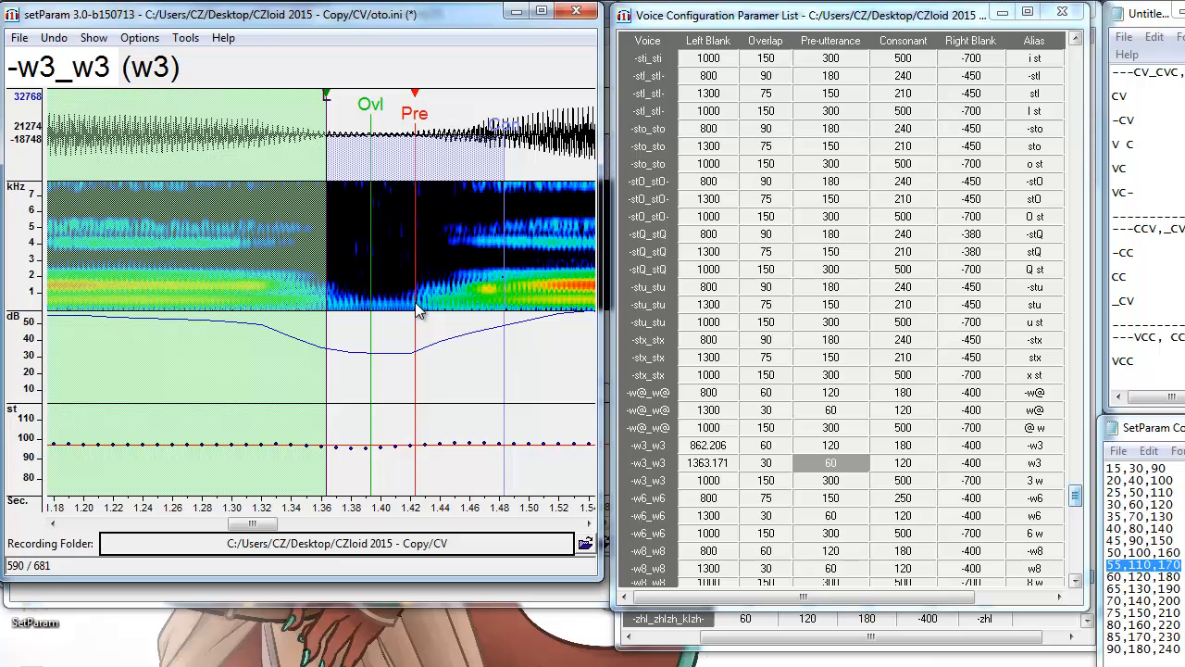
pyautogui.click(417, 306)
pyautogui.press('Down')
pyautogui.click(425, 311)
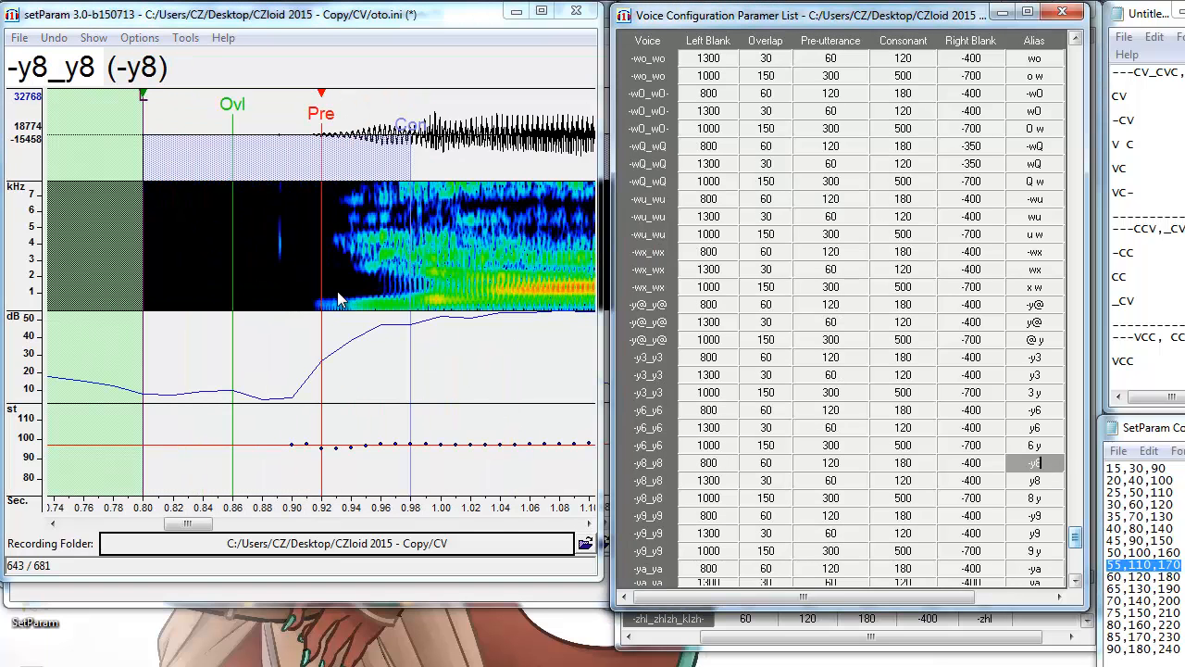
# Align the -y8 and y8 pre-utterances, then nudge the 8 y one progressively later.
pyautogui.hotkey('alt', 'F3')
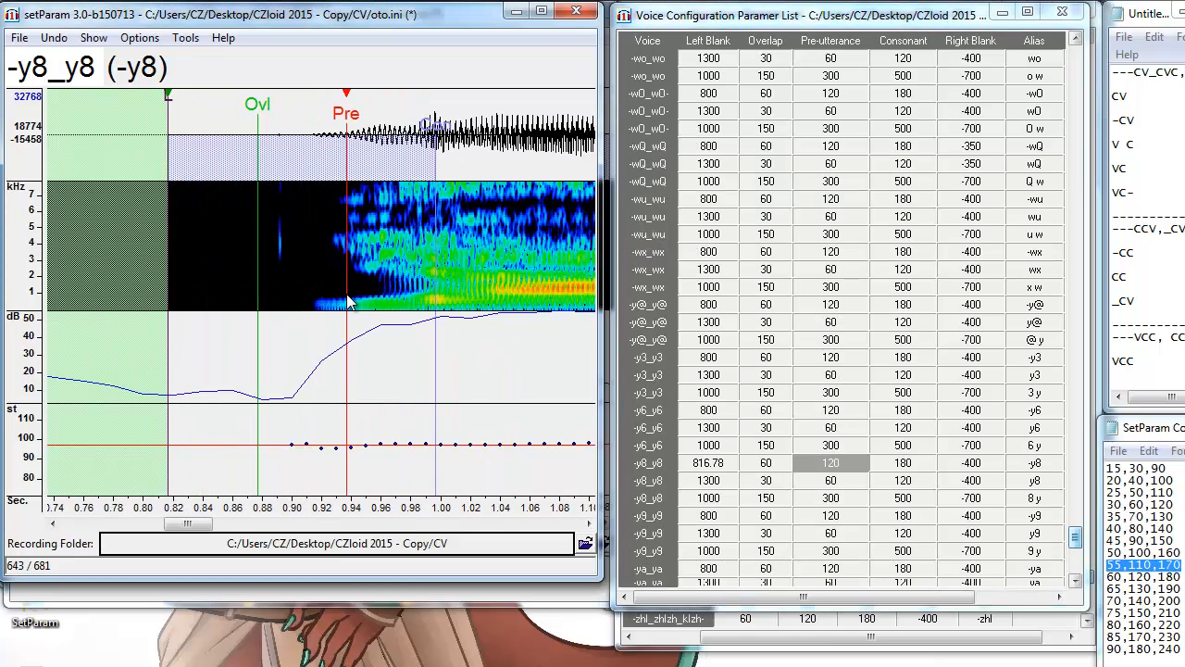
pyautogui.click(351, 301)
pyautogui.press('Down')
pyautogui.click(452, 313)
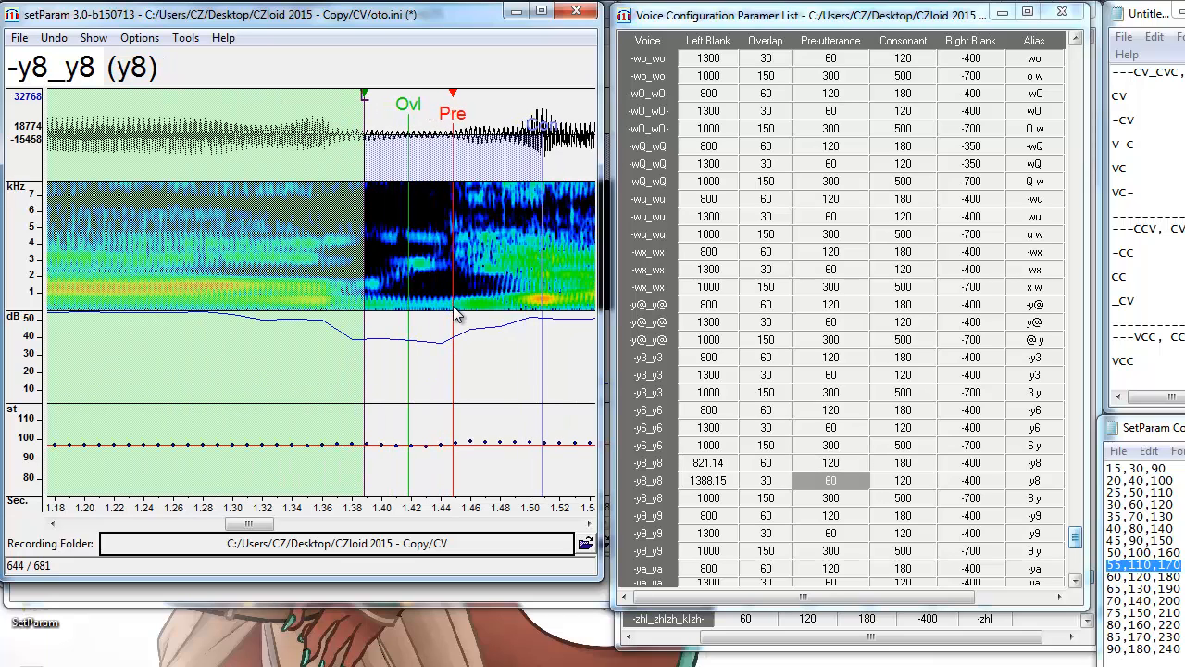
pyautogui.click(453, 313)
pyautogui.press('Down')
pyautogui.click(431, 313)
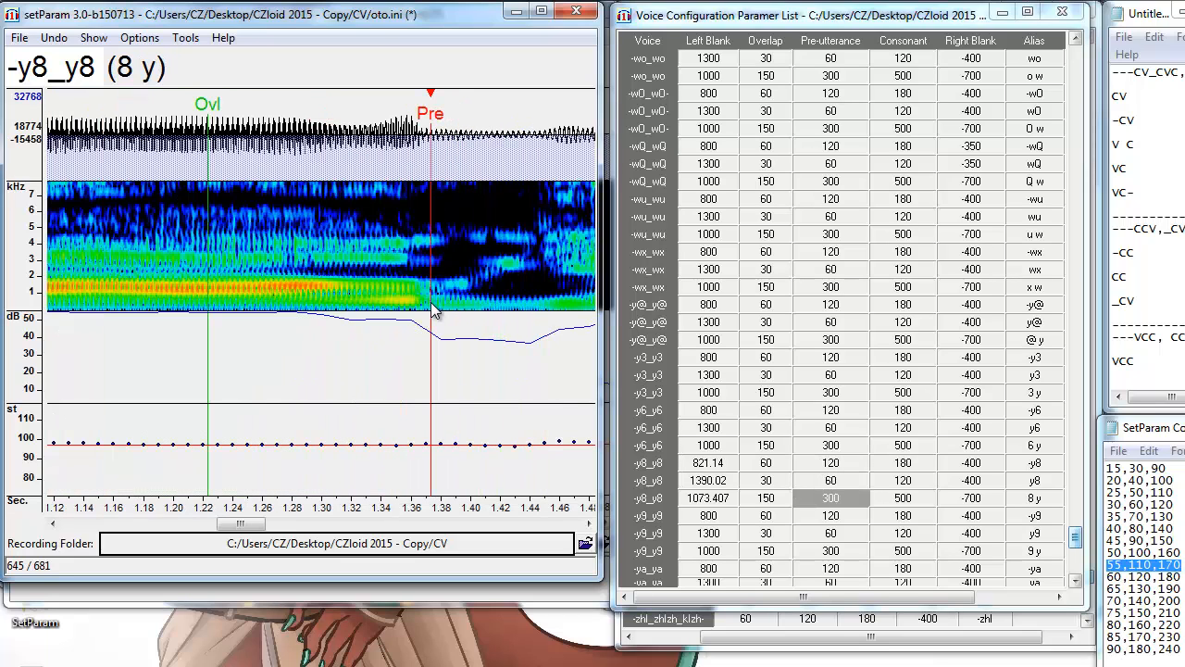
pyautogui.click(437, 309)
pyautogui.click(444, 315)
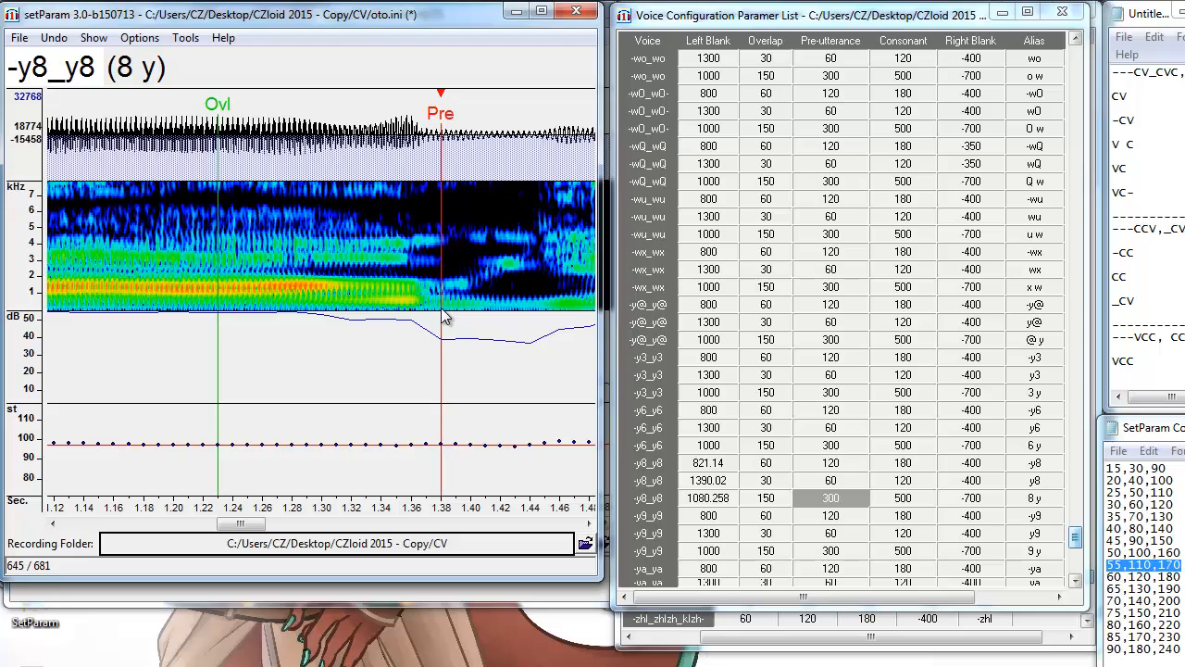
pyautogui.click(447, 315)
pyautogui.scroll(-11, 1041, 528)
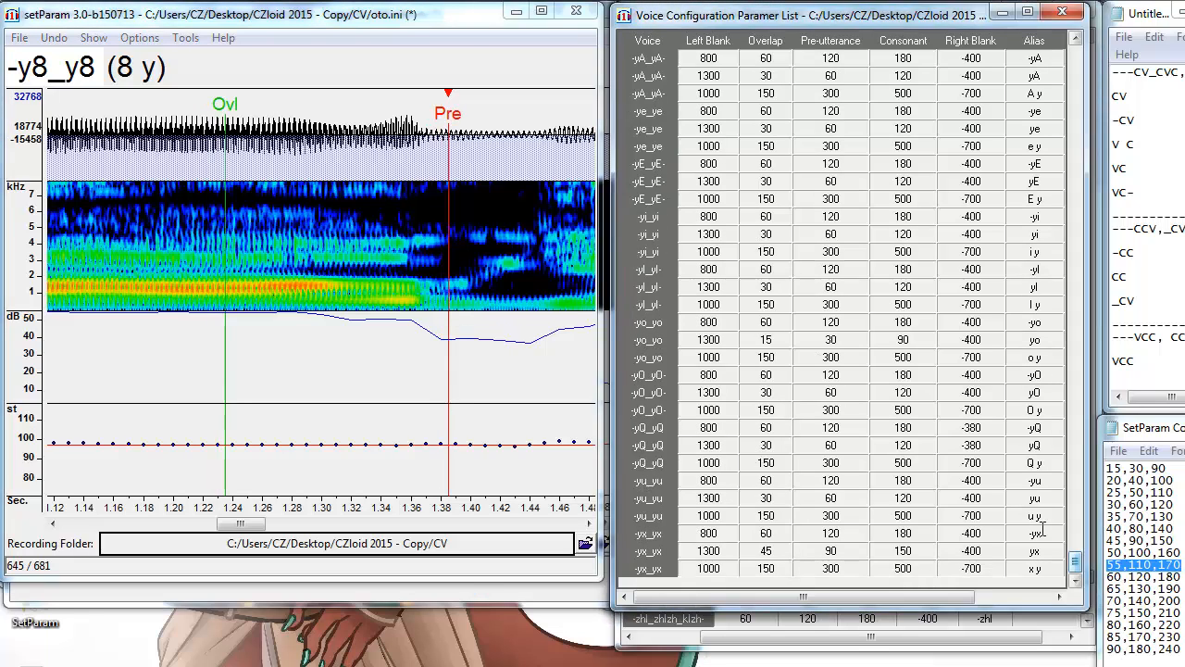